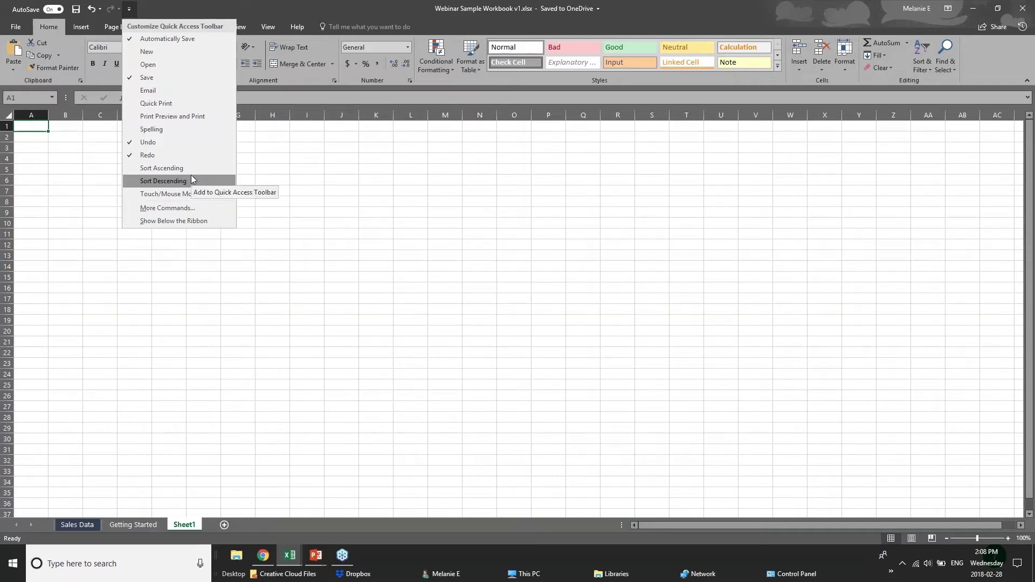
Close the toolbar customisation list and glance at the File info view twice, returning to the sheet.
click(212, 5)
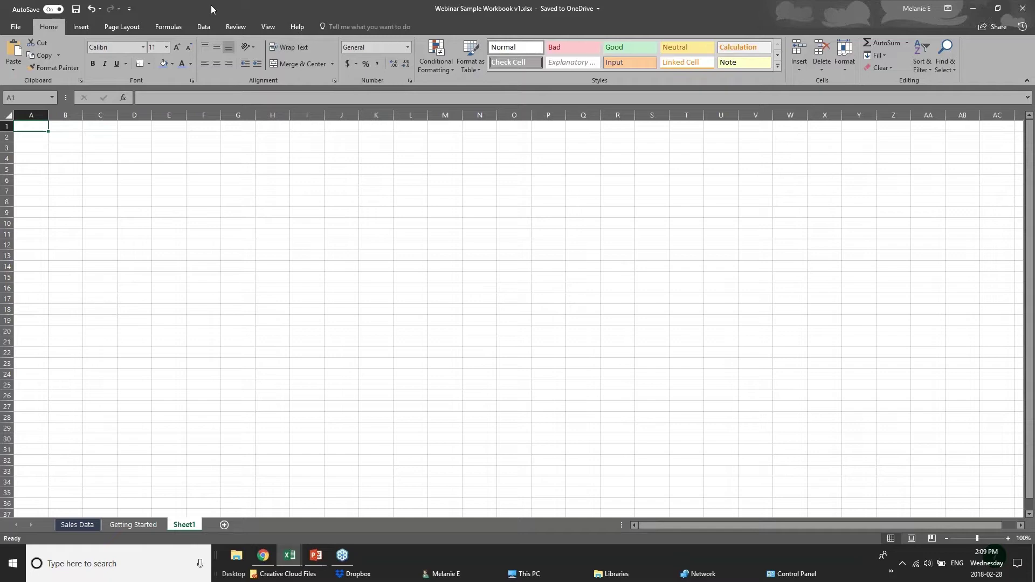
click(17, 30)
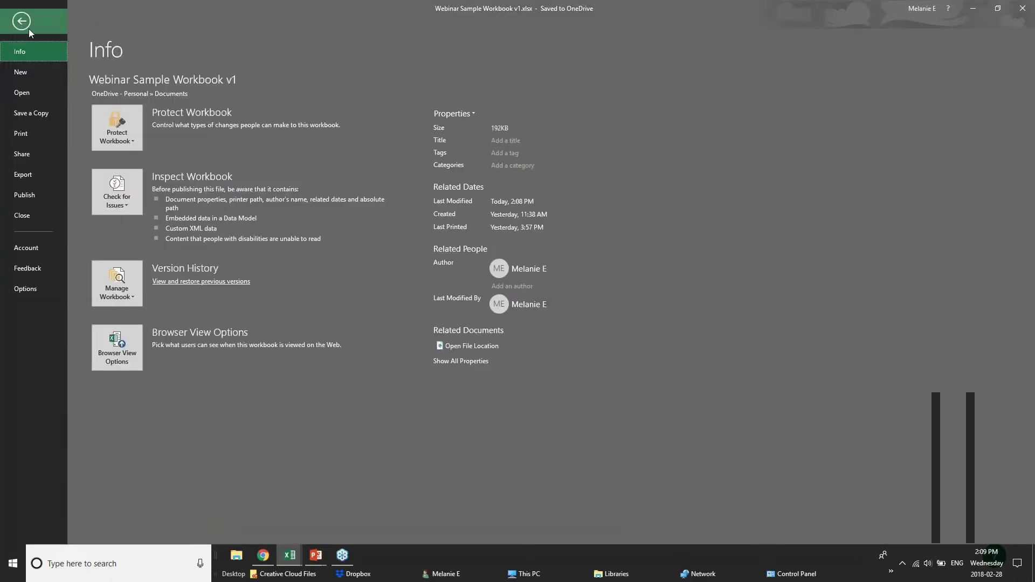
click(28, 28)
click(24, 26)
click(21, 21)
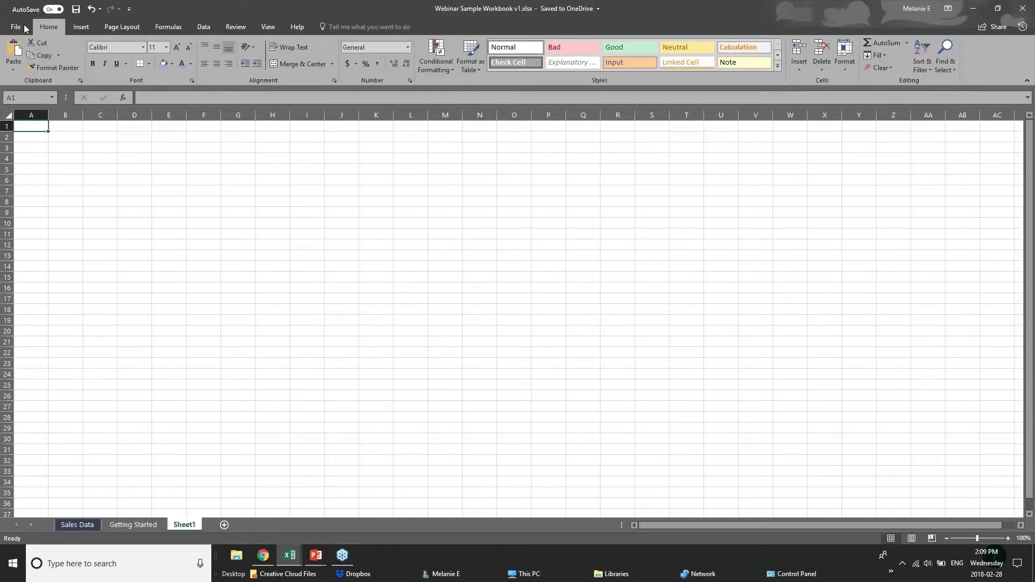
Browse the Insert, Page Layout, Formulas, Data, Review and Help ribbons, ending on Home.
click(82, 26)
click(127, 28)
click(171, 27)
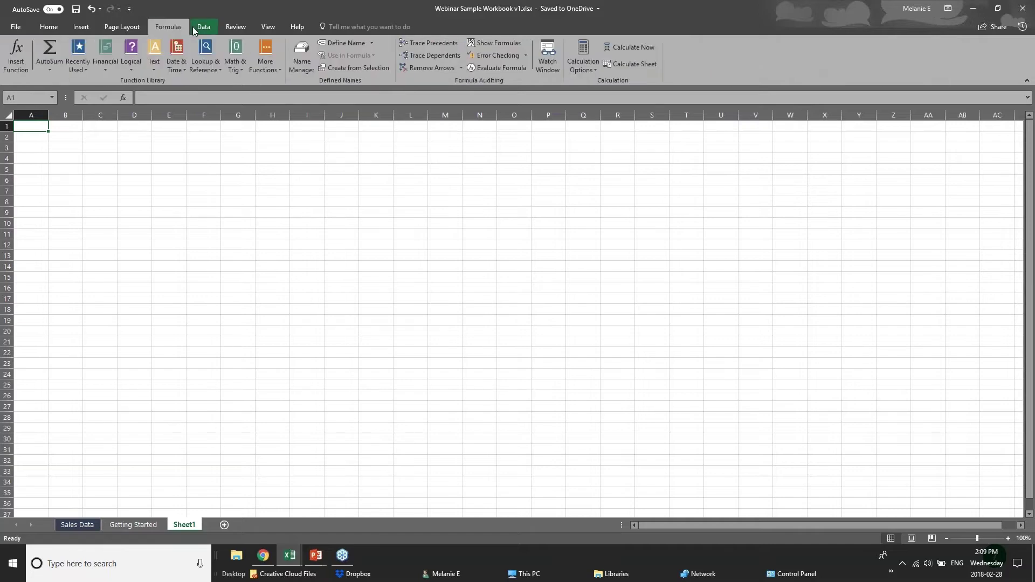
click(200, 26)
click(238, 27)
click(290, 27)
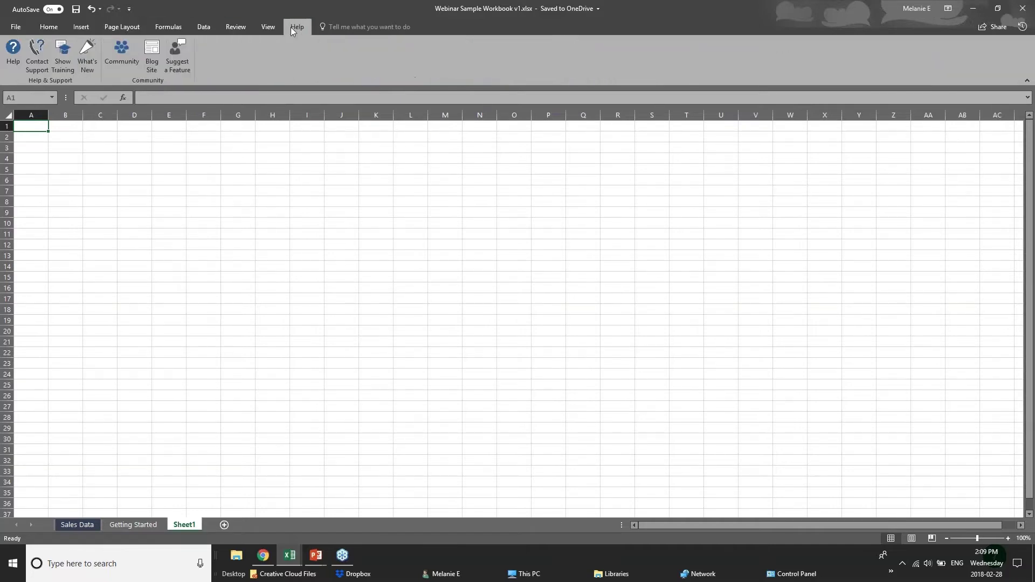
click(49, 28)
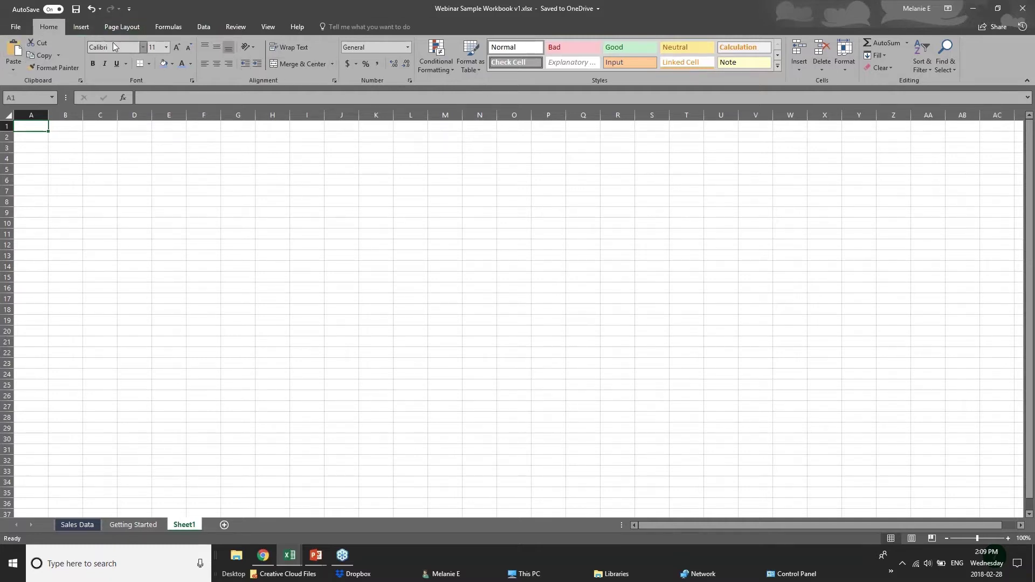
Revisit the Insert, Page Layout and Formulas ribbons, then return to Home with D3 selected.
click(82, 30)
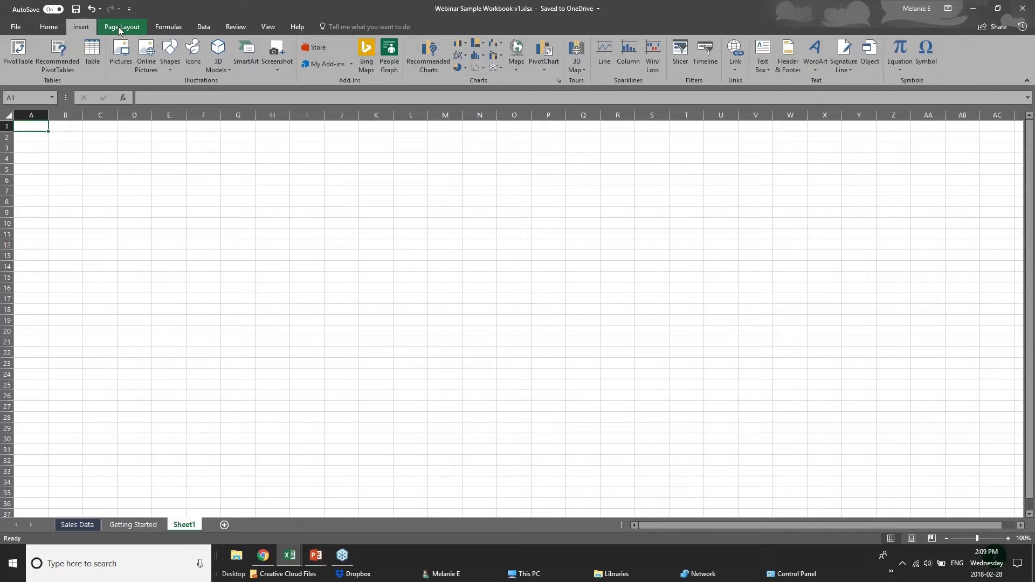
click(118, 27)
click(169, 28)
click(82, 29)
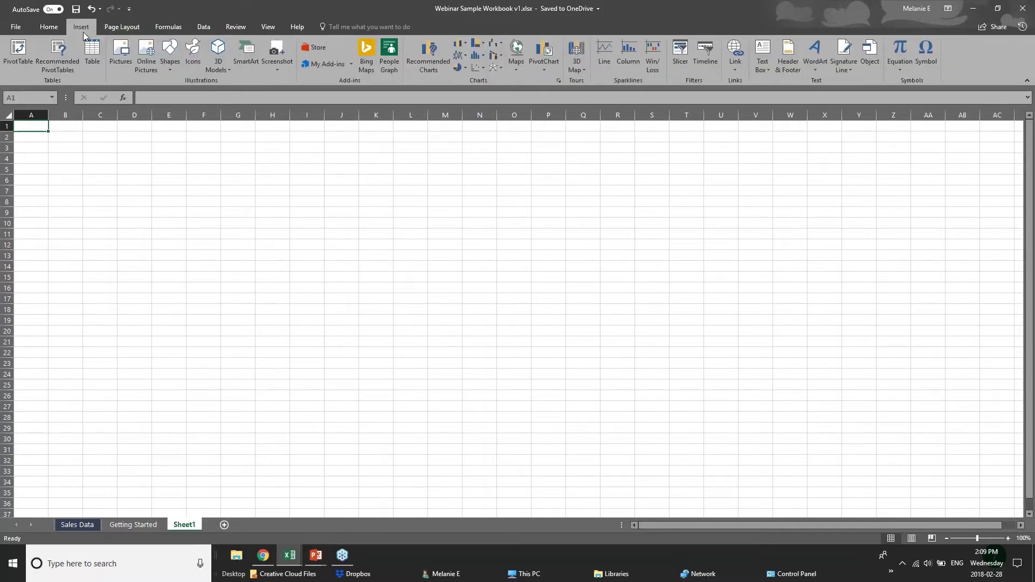
click(50, 27)
click(121, 146)
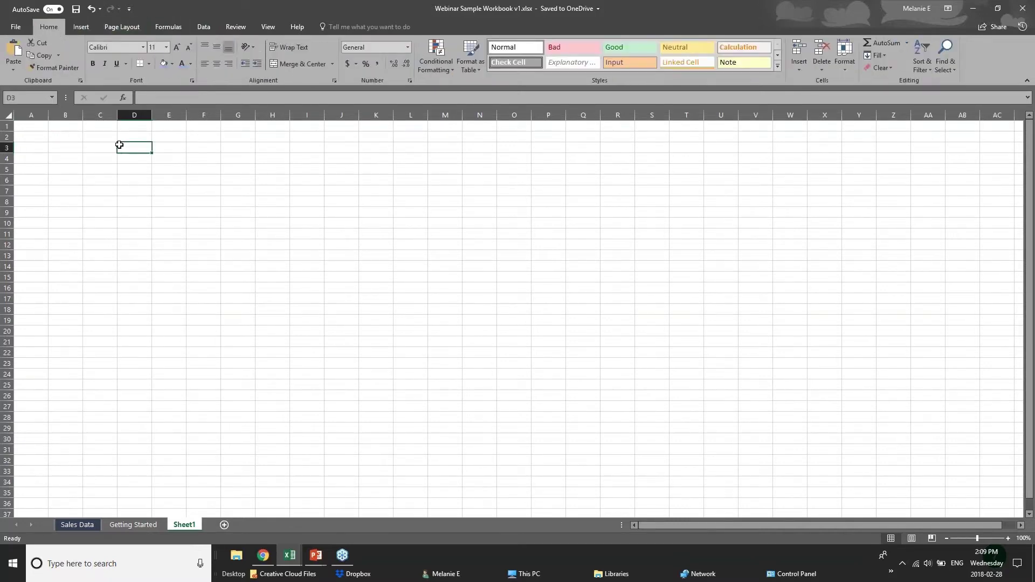
Point out the Name Box reference while selecting cells D3, B3, C3 and E3.
click(30, 99)
click(141, 149)
click(59, 146)
click(124, 147)
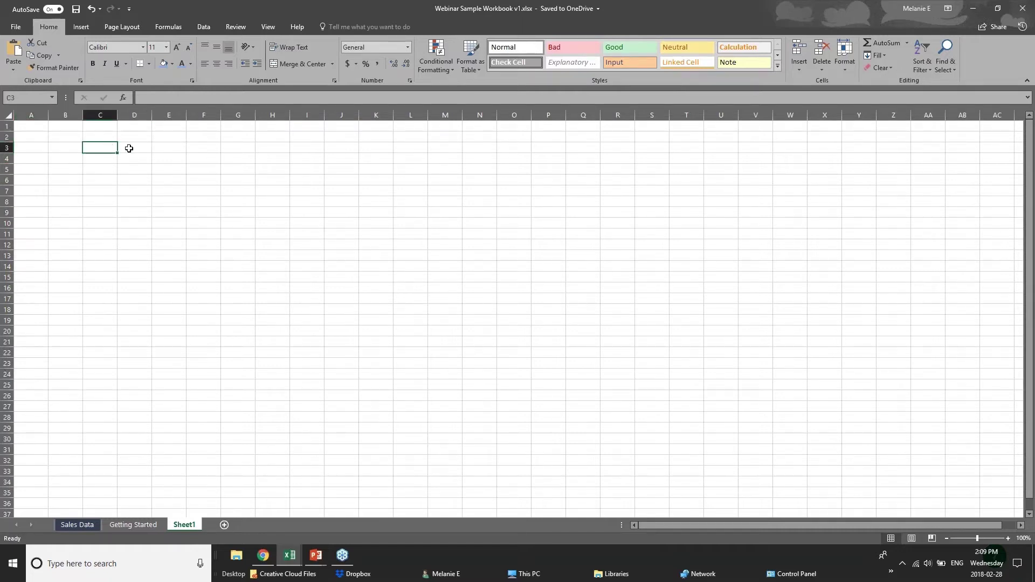
click(145, 147)
click(165, 148)
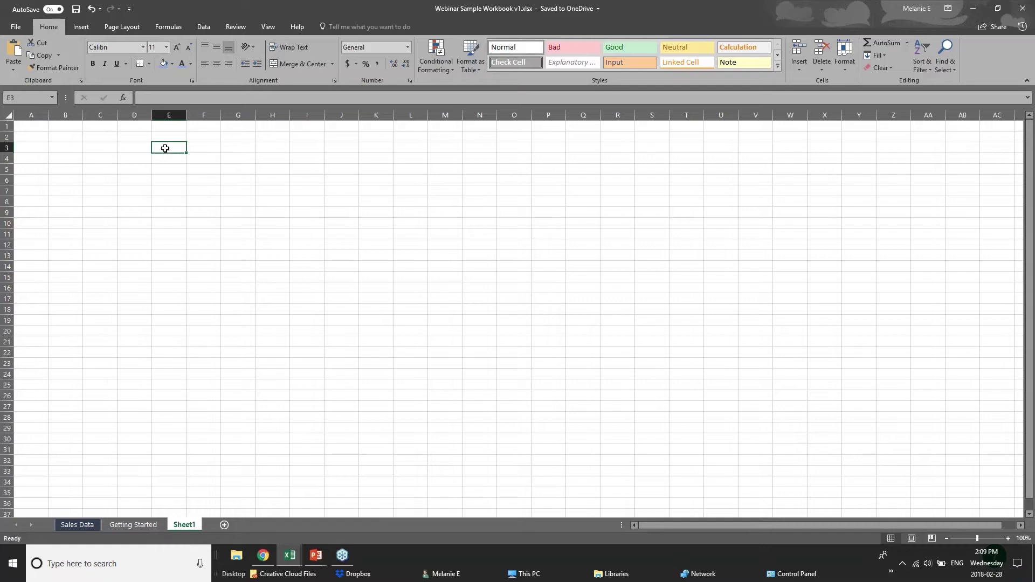
Check the Name Box again, then select A3 and drag column A roughly twice as wide.
click(11, 98)
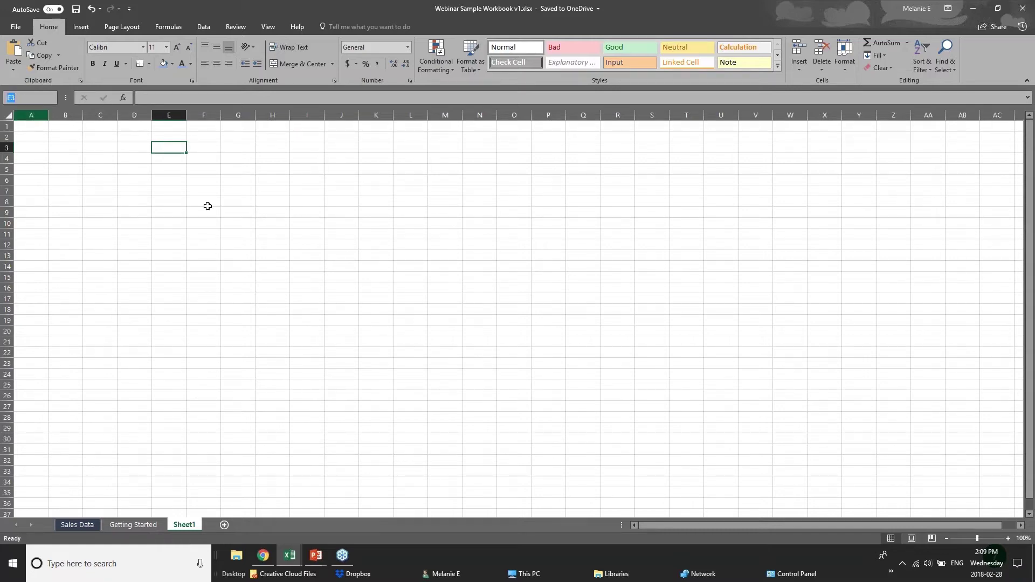
click(177, 148)
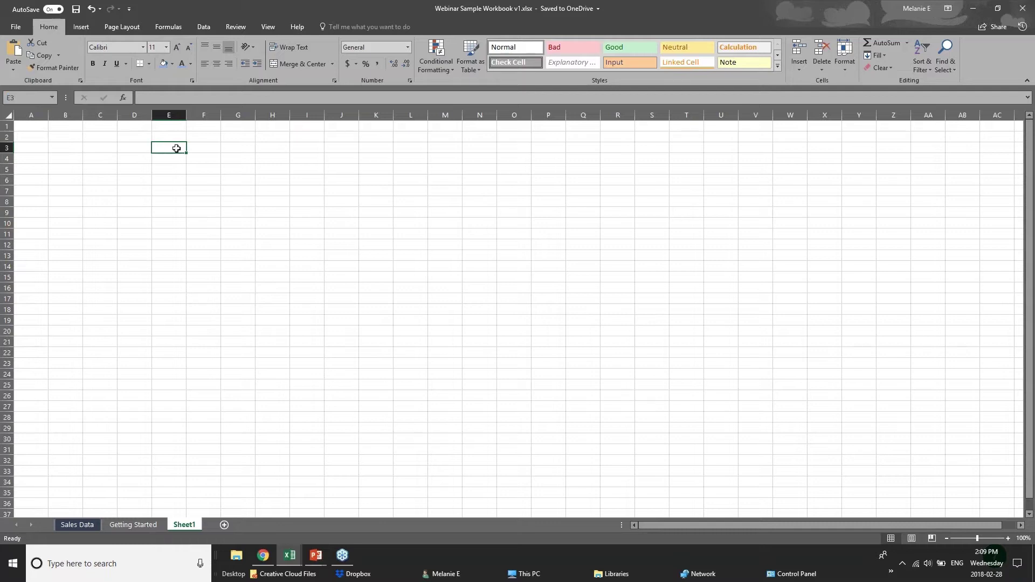
click(26, 148)
drag(48, 115, 83, 115)
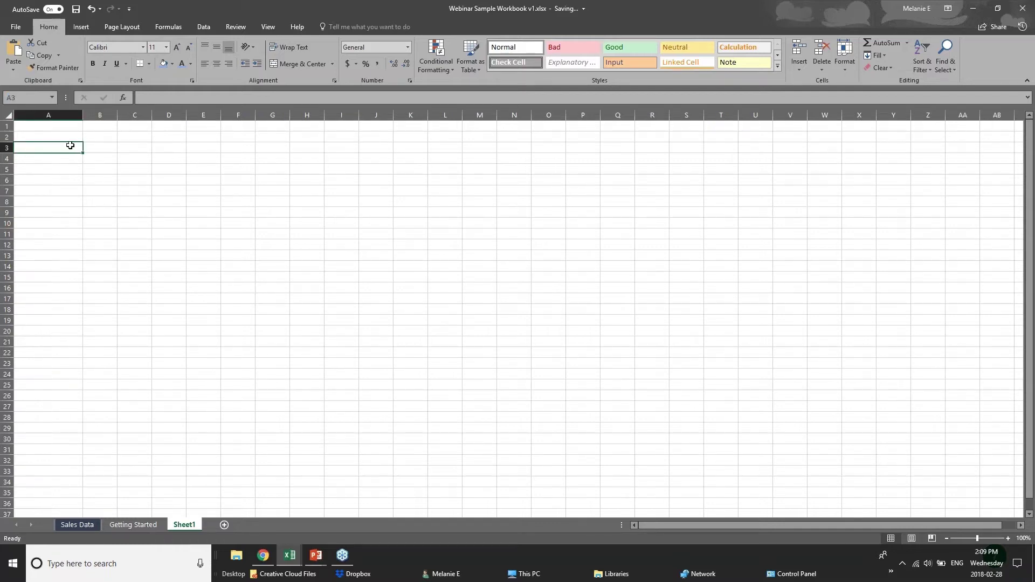
Enter the label 'Sales Numbers' in A3, correcting the misspelling.
text(Sales)
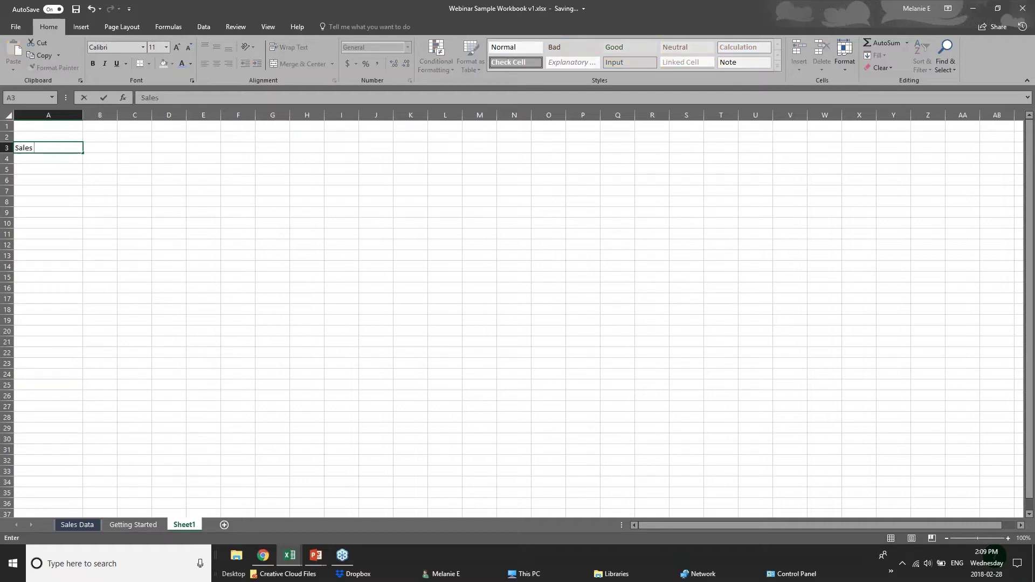
text( Numnber)
key(BackSpace)
key(BackSpace)
key(BackSpace)
text(ber)
click(63, 148)
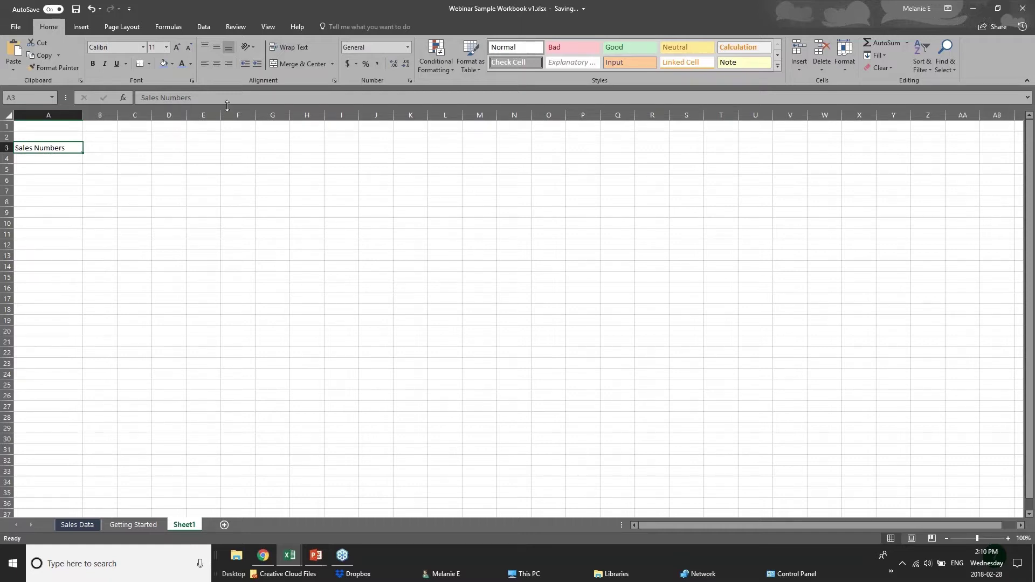
Select A4 and its formula bar contents, then move to cell B3.
click(60, 163)
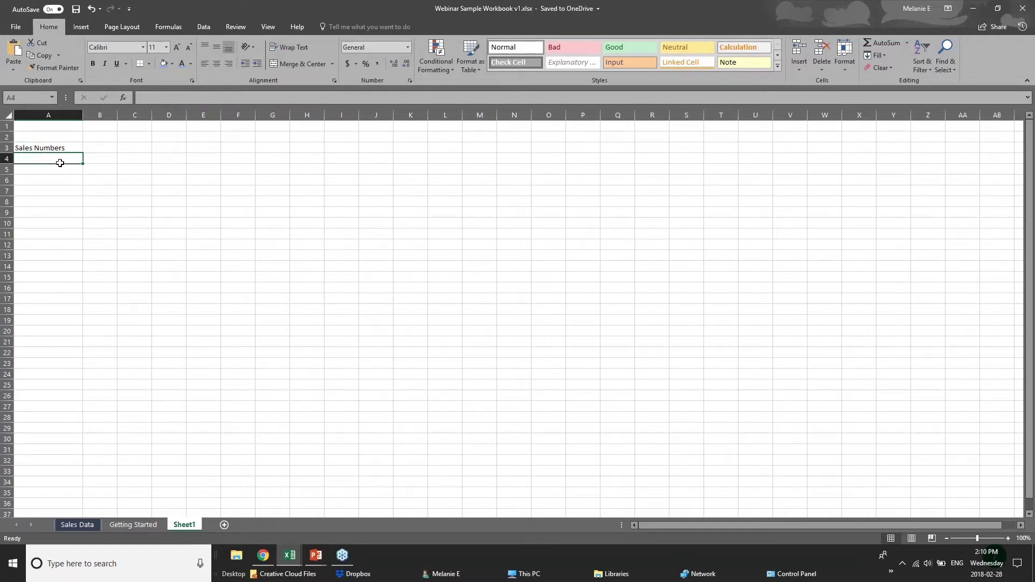
click(158, 97)
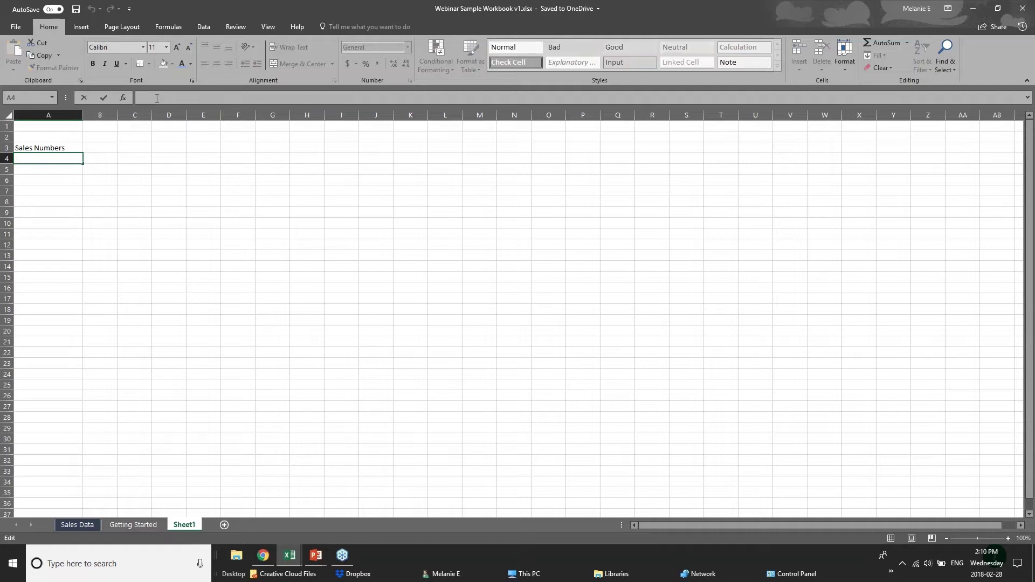
click(102, 148)
Enter 'Jan 2018' in B2 and the sales value 20 in B3.
click(93, 137)
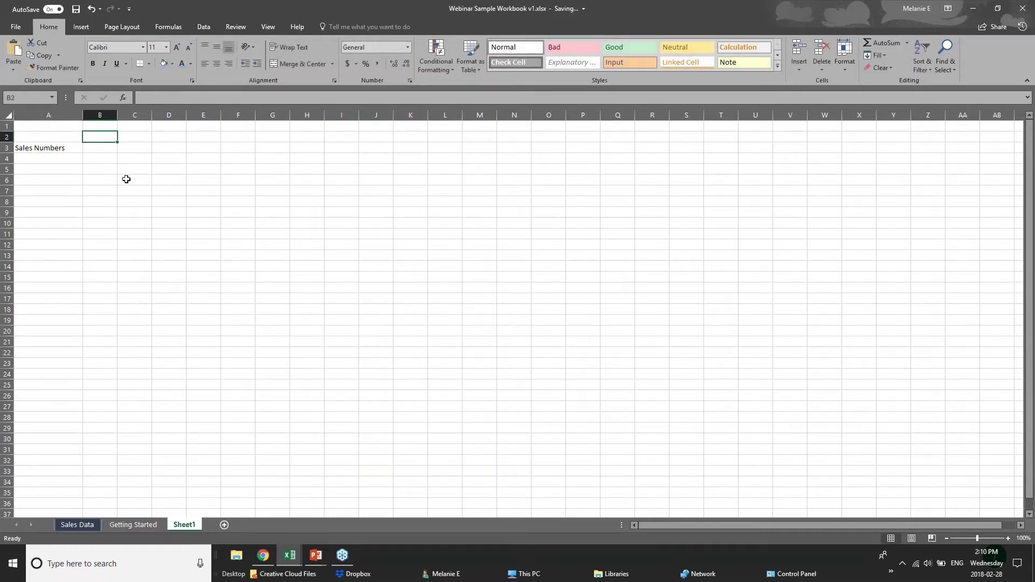
text(Jan)
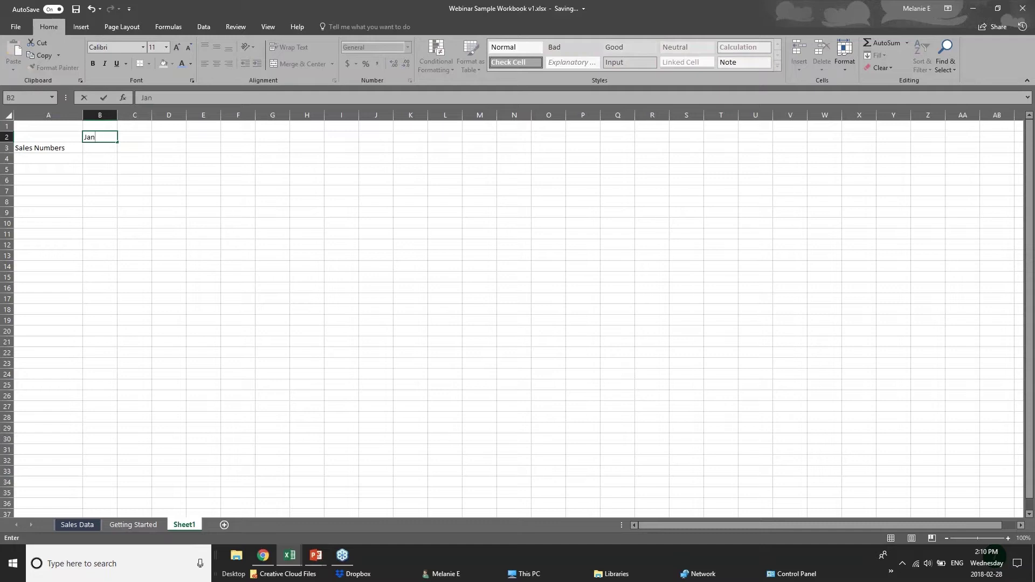
text( 2018)
click(105, 148)
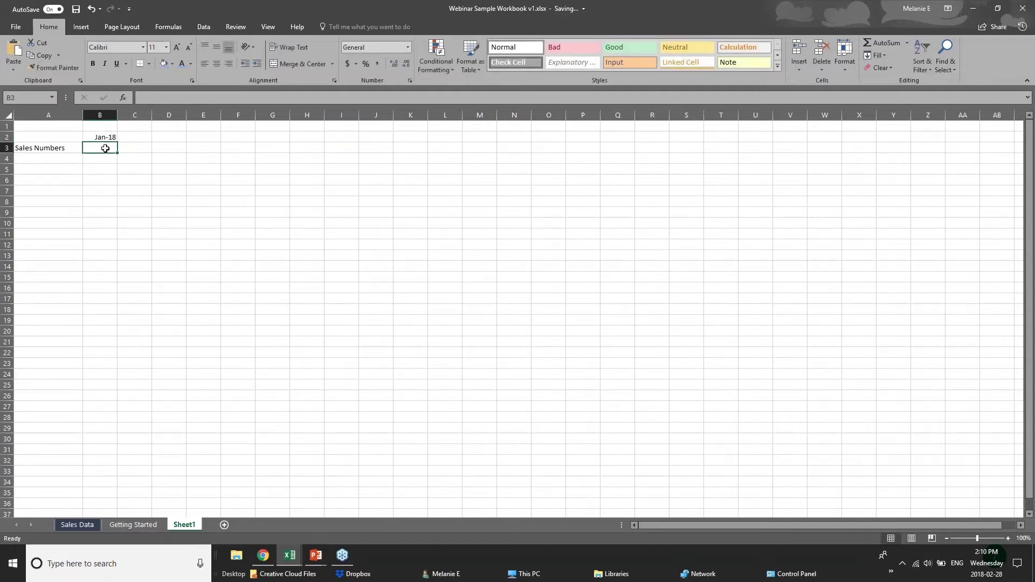
text(20)
click(63, 168)
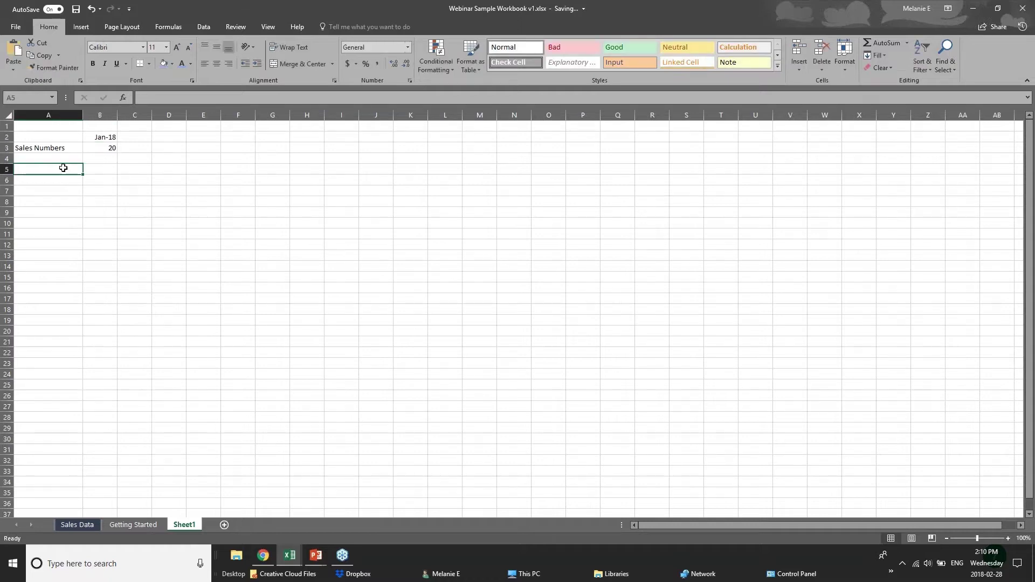
Compare the Sales Numbers label, the value 20 and the B2 date, showing its full stored value.
click(54, 149)
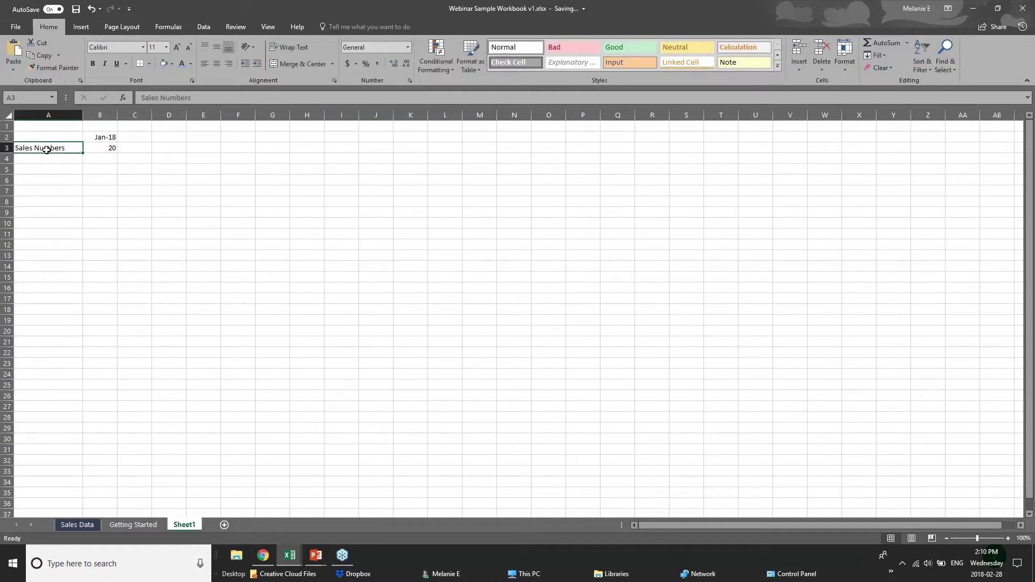
click(113, 152)
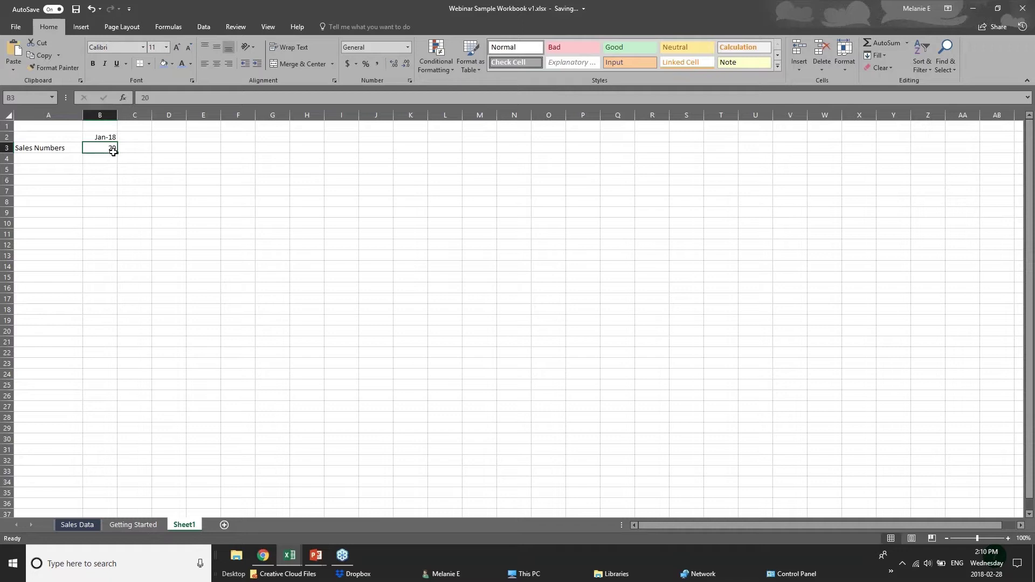
click(45, 150)
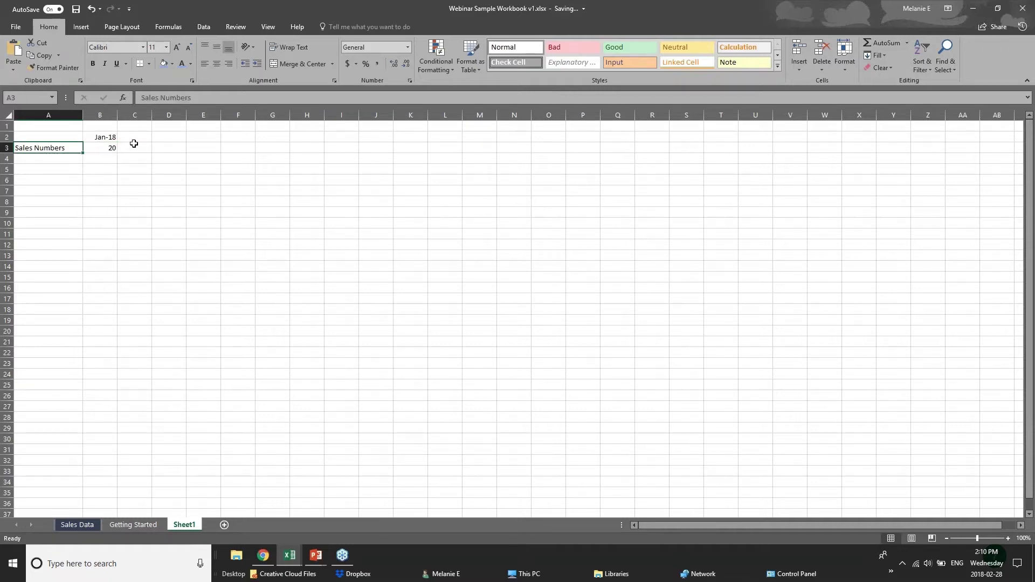
click(96, 139)
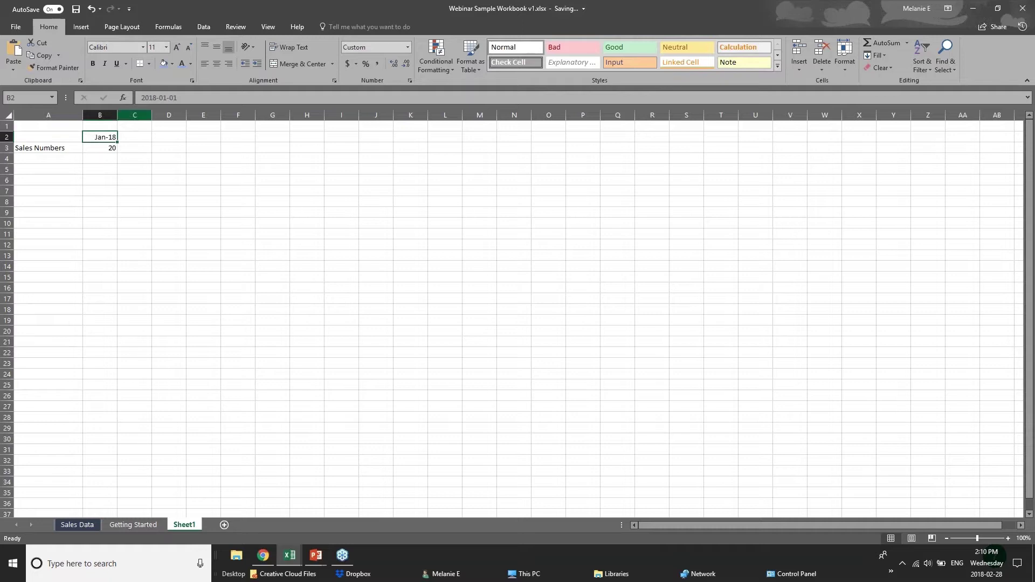
key(F2)
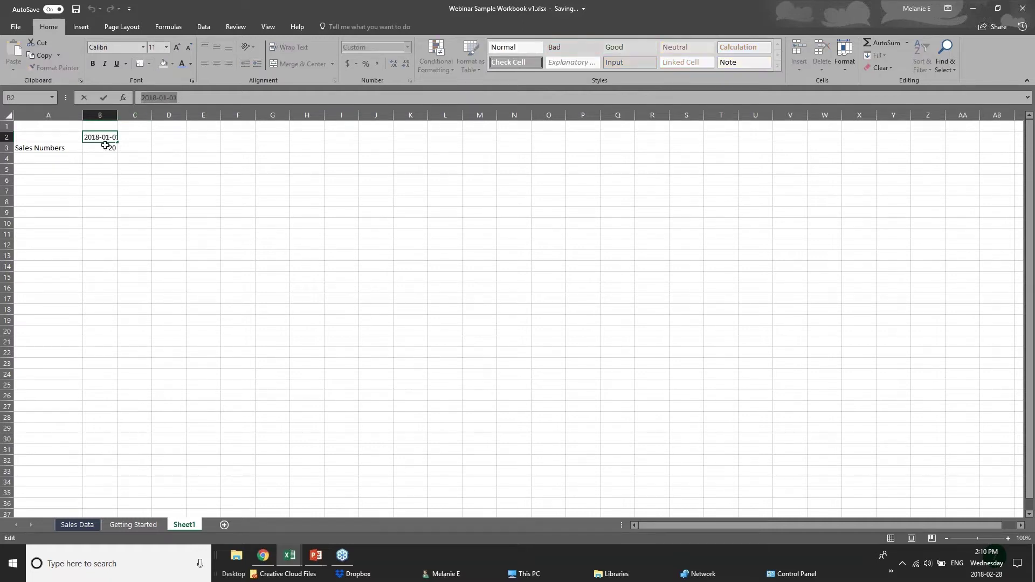
key(Escape)
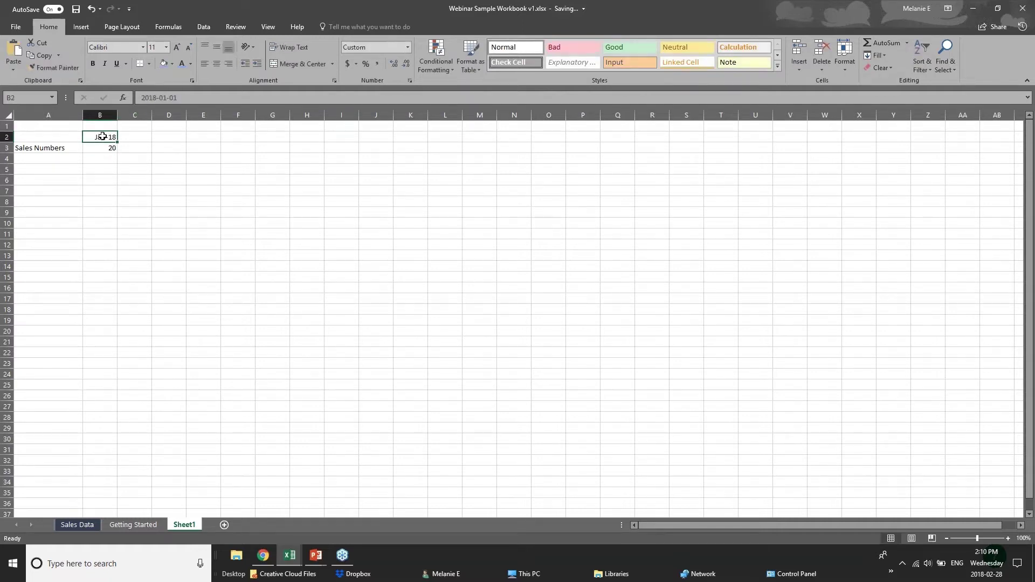
Re-edit the B2 date as 2018-01-01 so it displays Jan-18, then select A4.
key(F2)
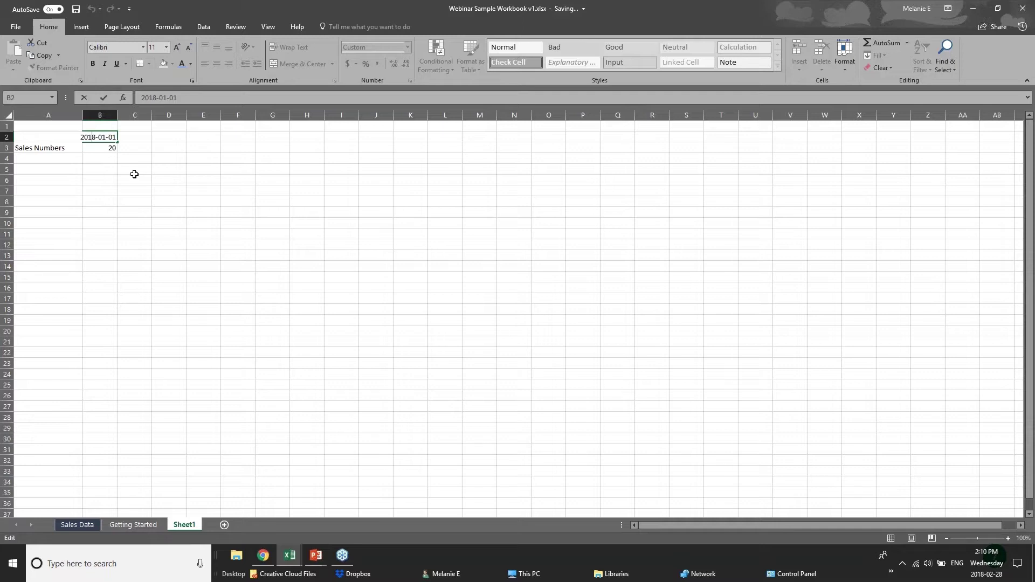
click(108, 159)
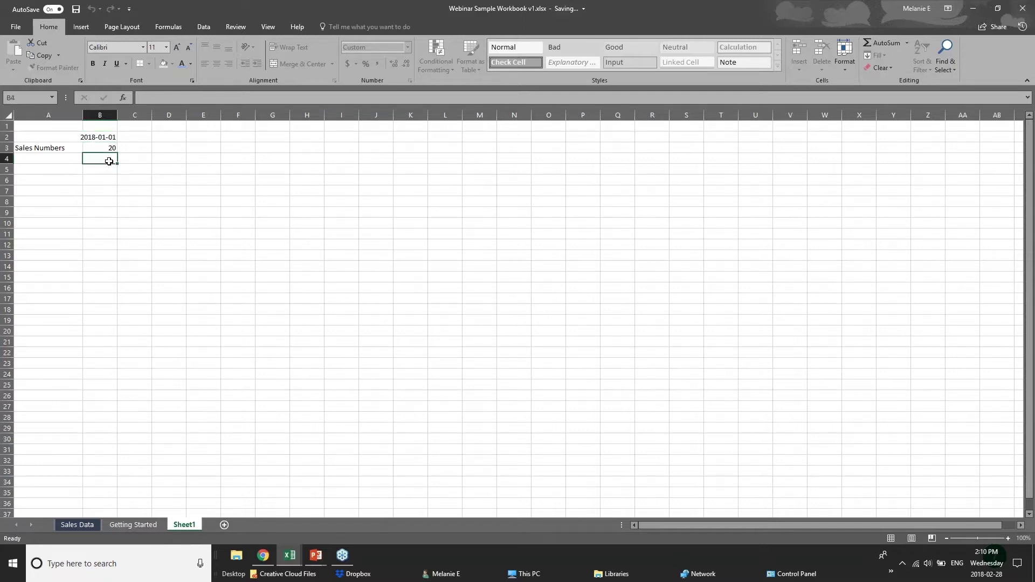
click(96, 137)
double_click(96, 137)
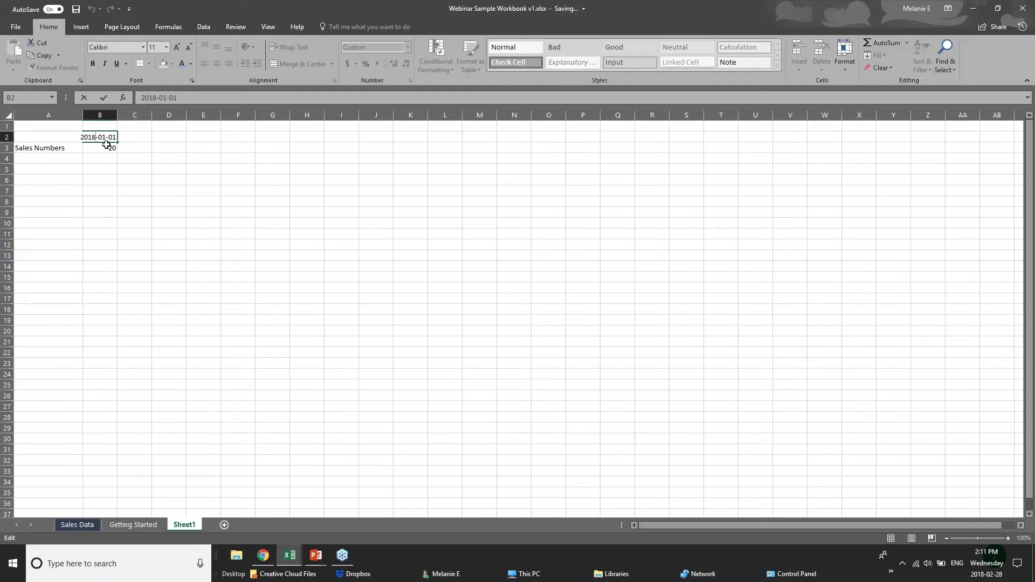
key(Return)
click(92, 161)
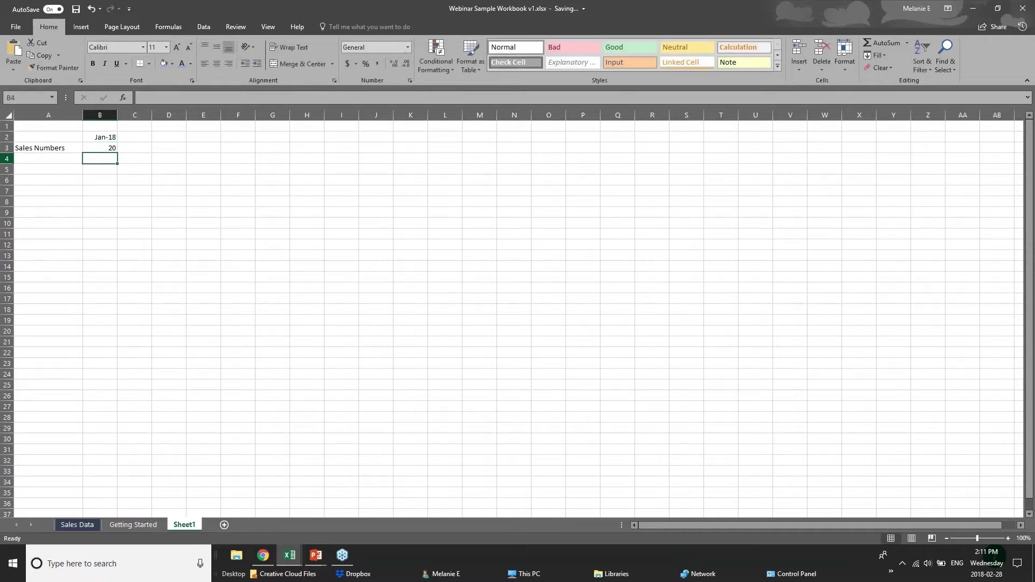
click(27, 158)
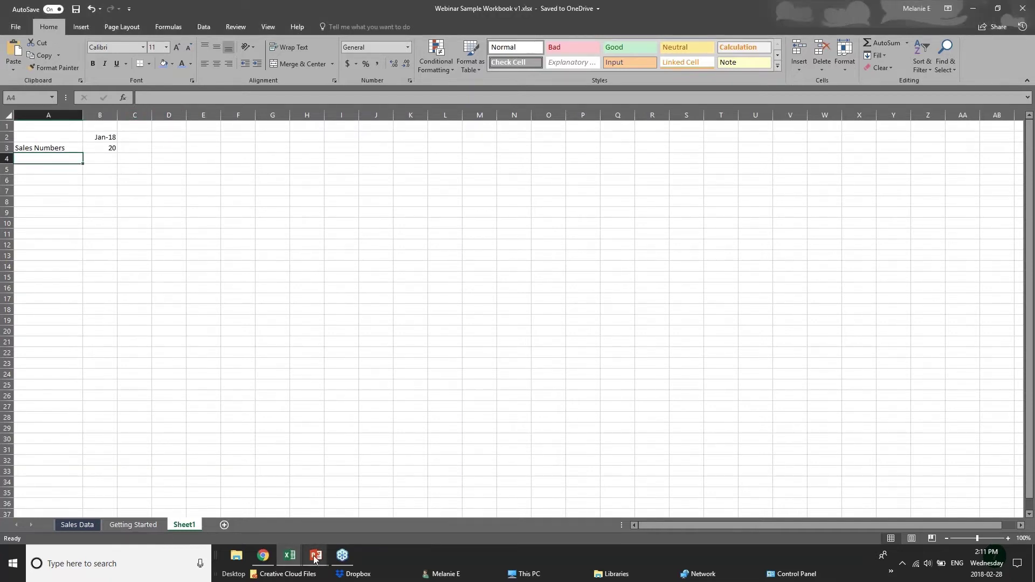
Switch to the Getting Started sheet and select cells in the ANNUAL SALES DATA table.
click(214, 167)
click(141, 138)
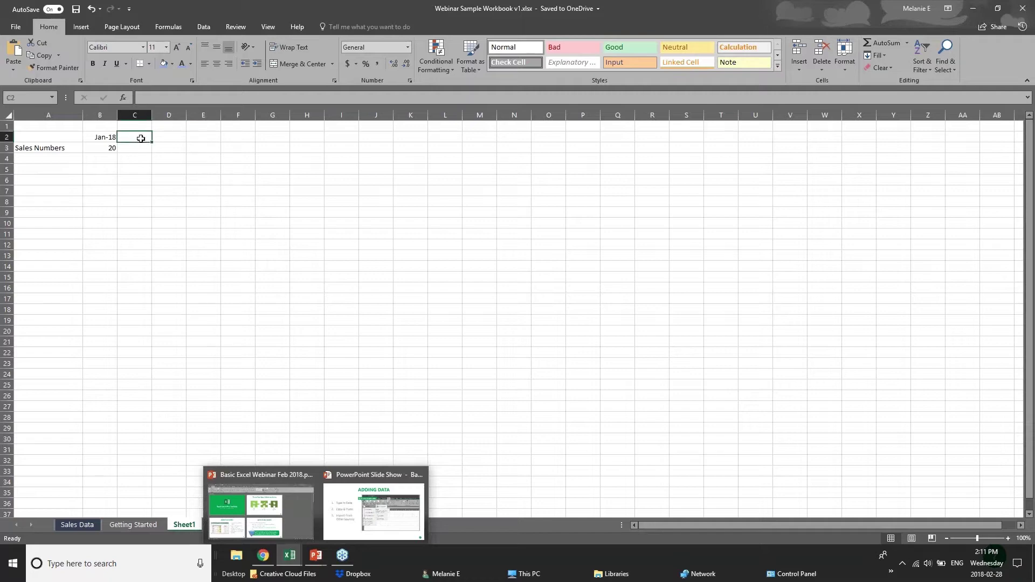
click(60, 158)
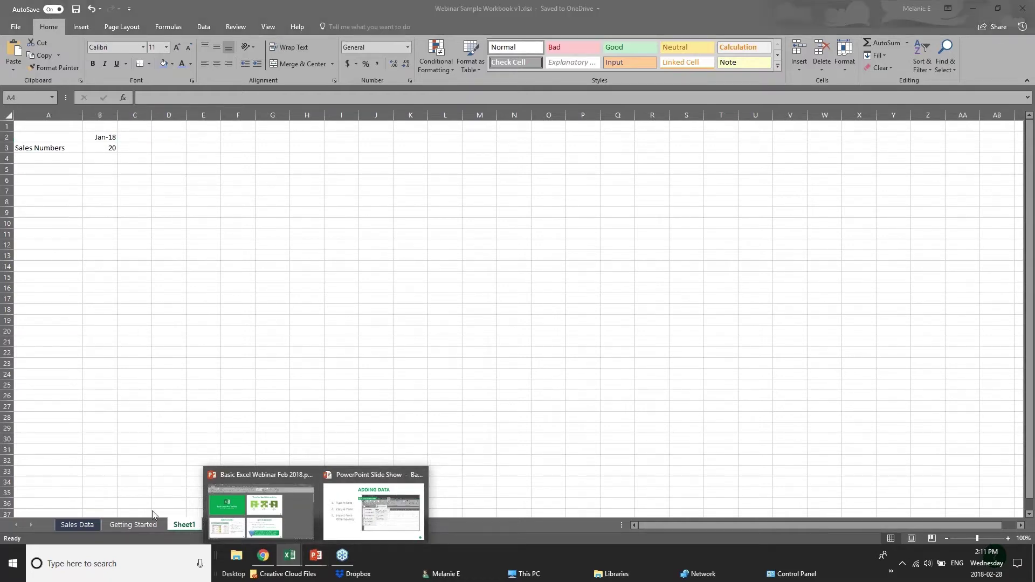
click(112, 527)
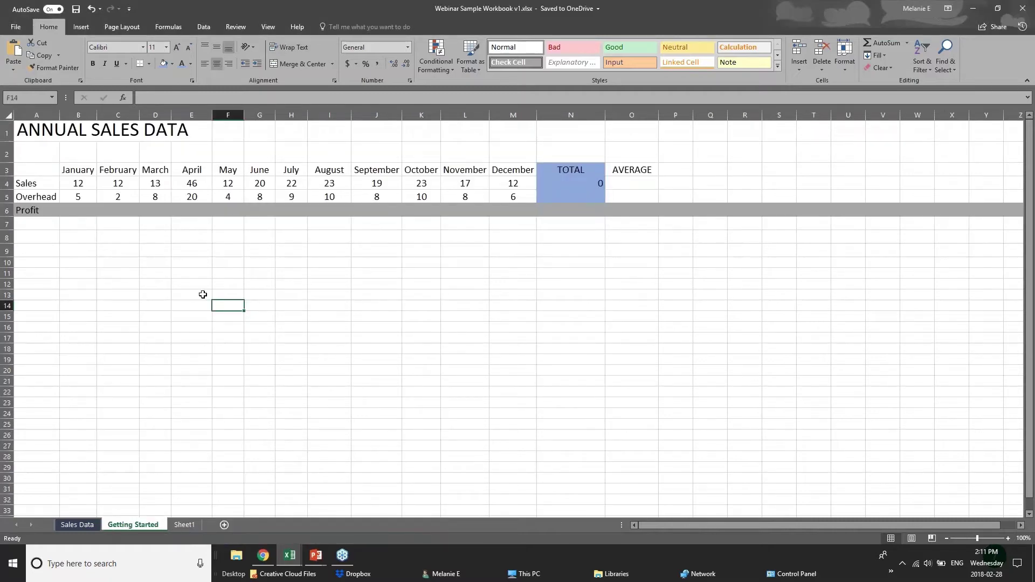
click(165, 236)
click(76, 201)
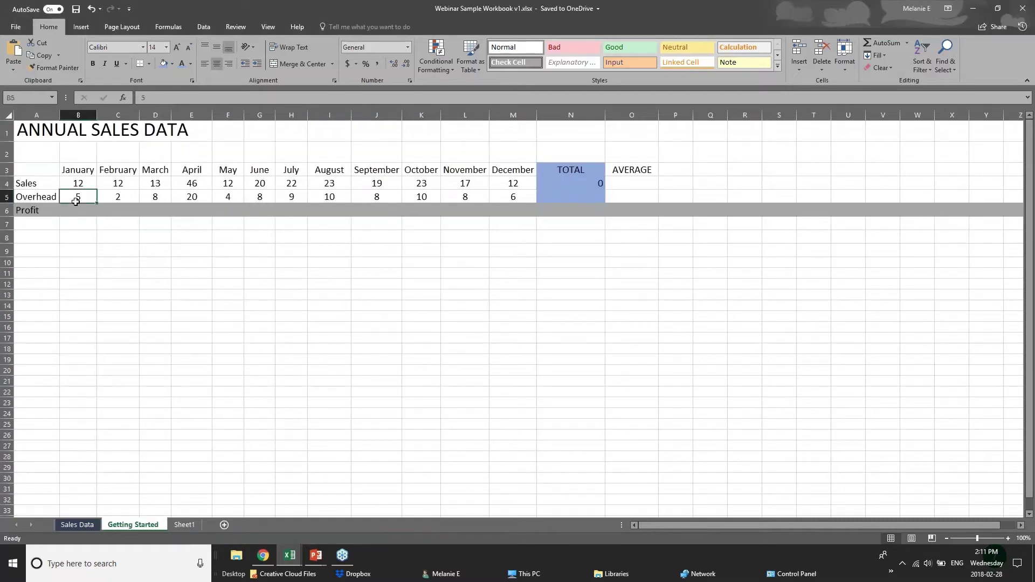
click(52, 169)
click(48, 194)
click(48, 182)
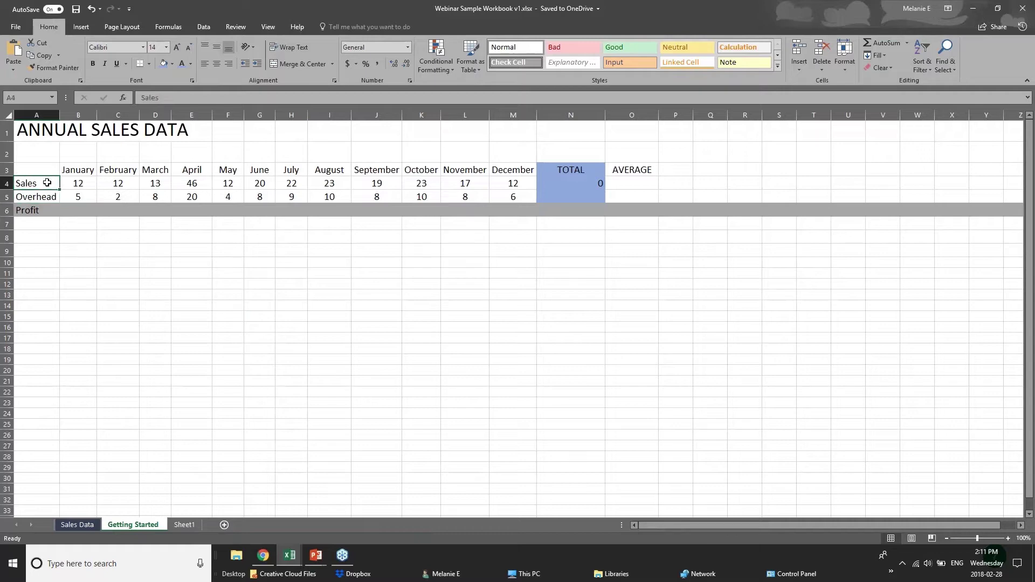
Highlight the Sales row through TOTAL, the February sales value, and Profit cells B6 and N6.
drag(47, 182, 580, 183)
click(227, 273)
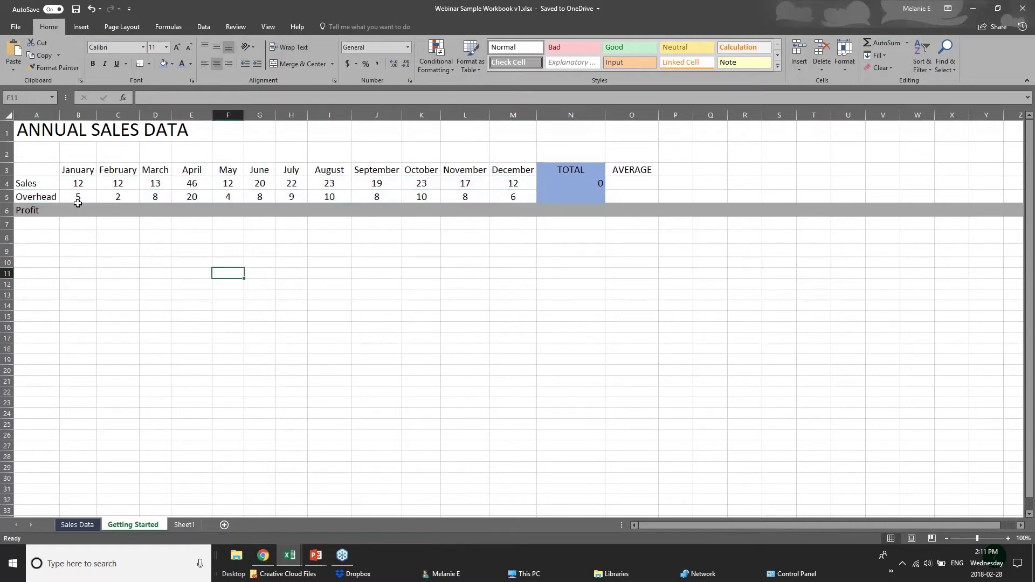
drag(74, 168, 120, 190)
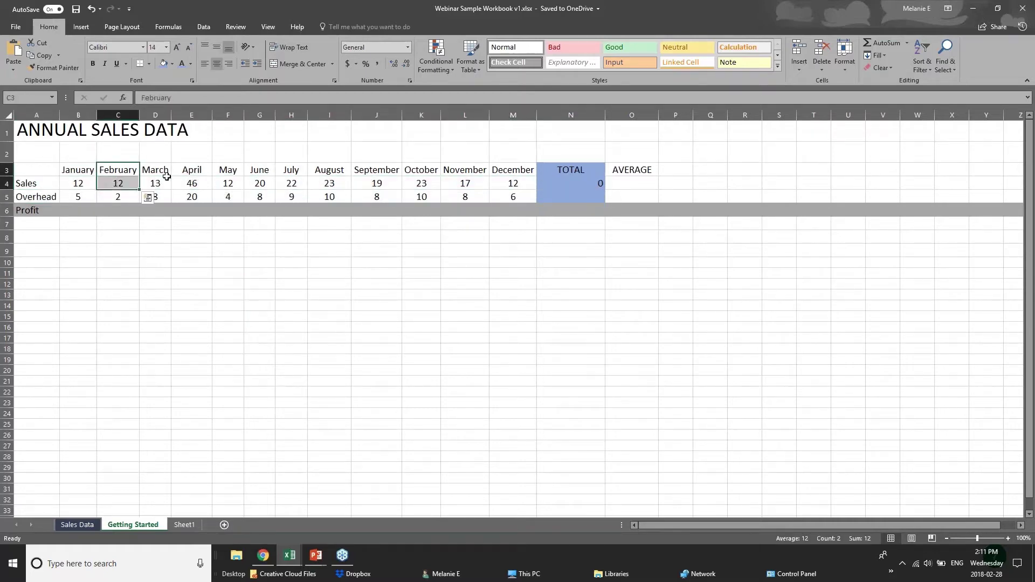
click(75, 210)
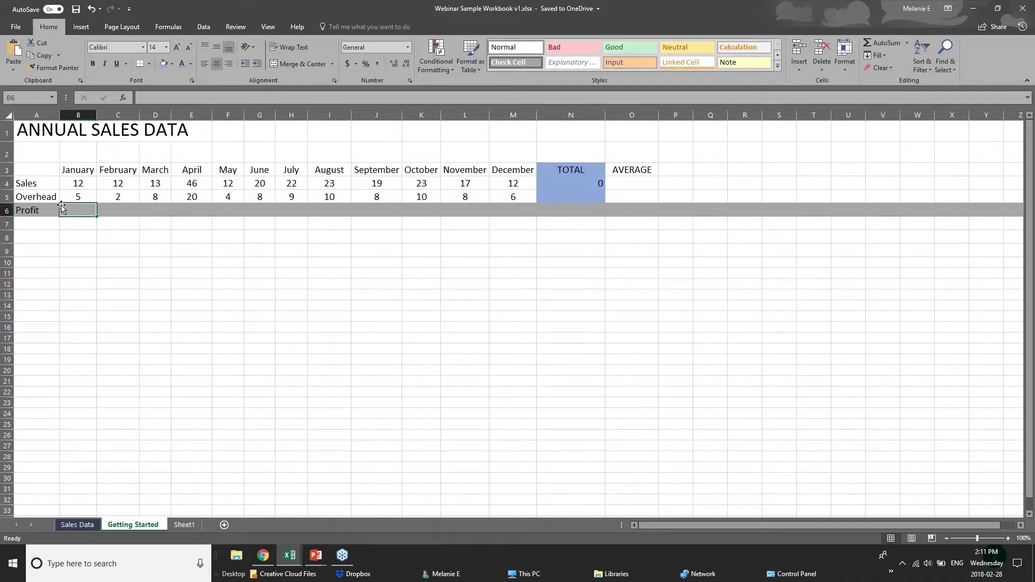
click(575, 211)
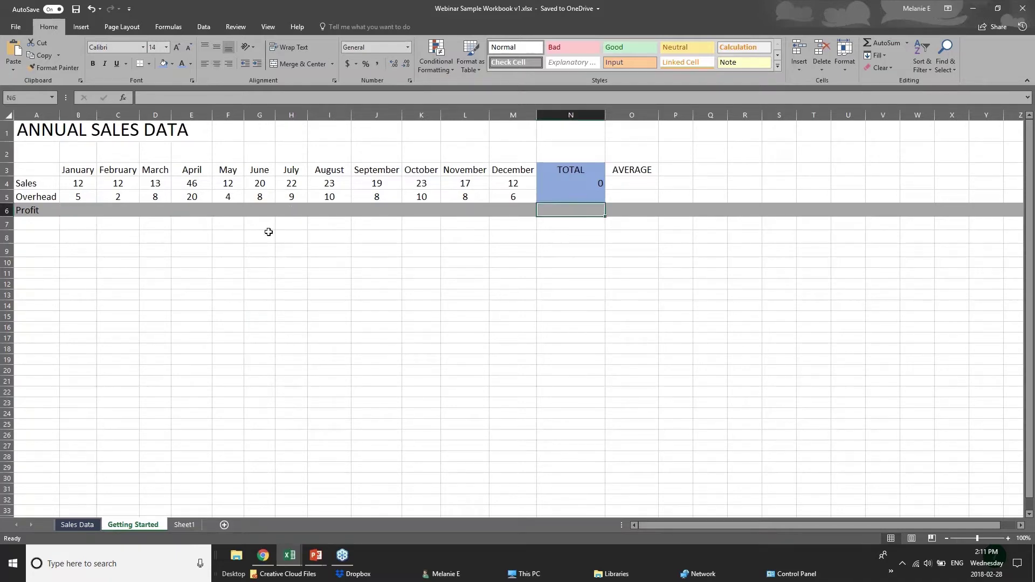
Highlight the TOTAL column and N4 formula, then the AVERAGE column, before returning to the slides.
drag(573, 171, 581, 210)
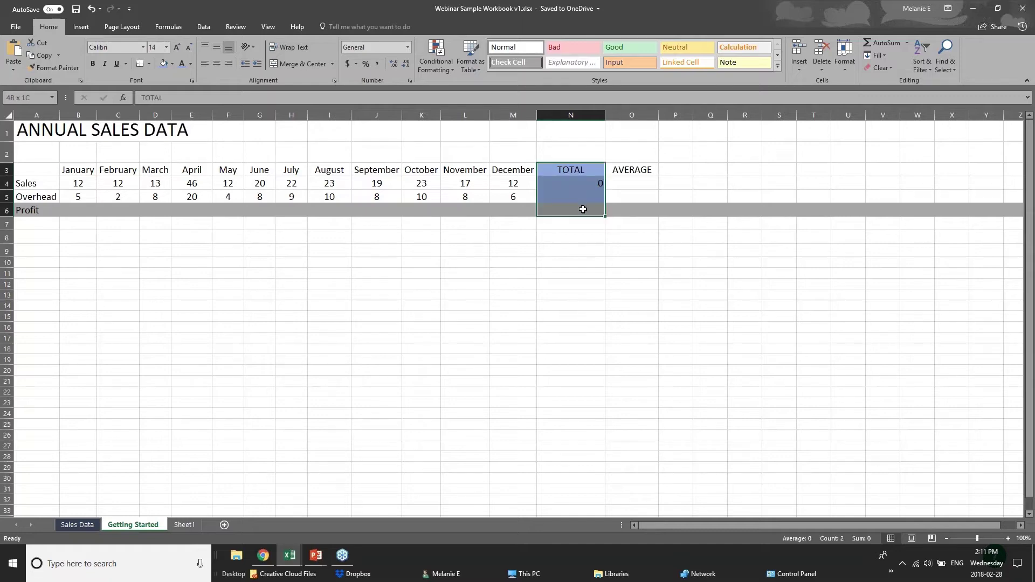
click(562, 184)
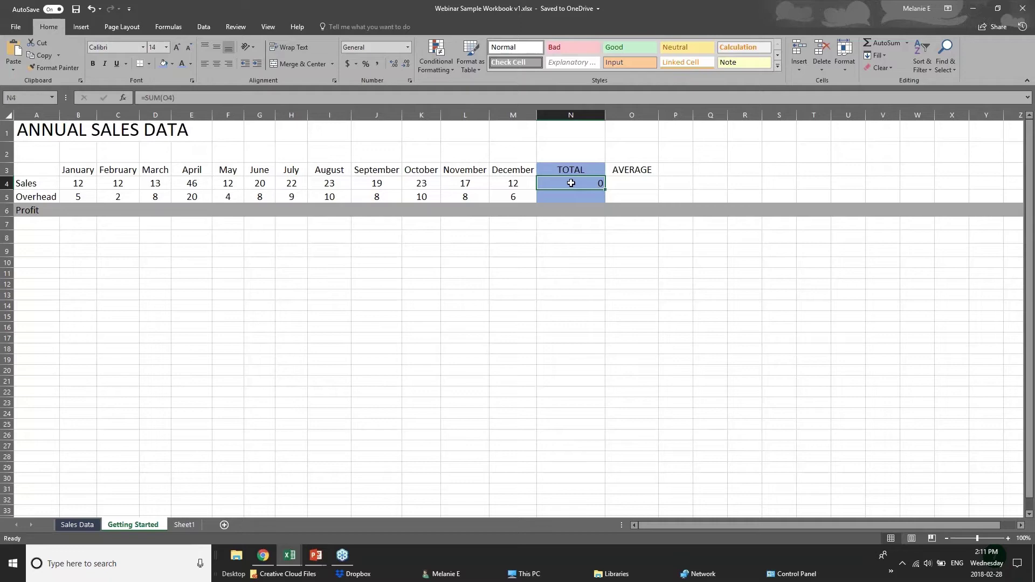
click(582, 200)
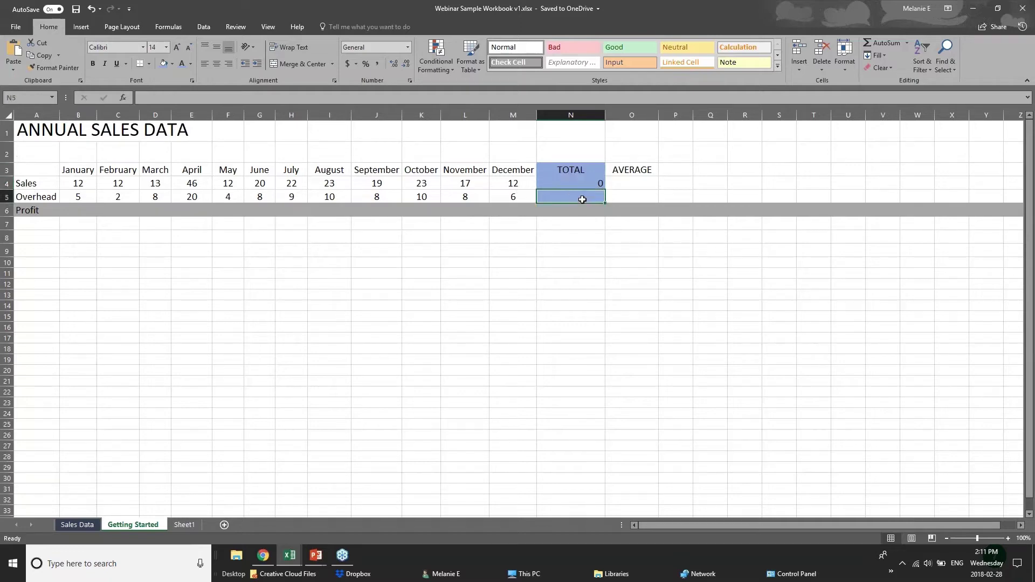
drag(624, 169, 629, 210)
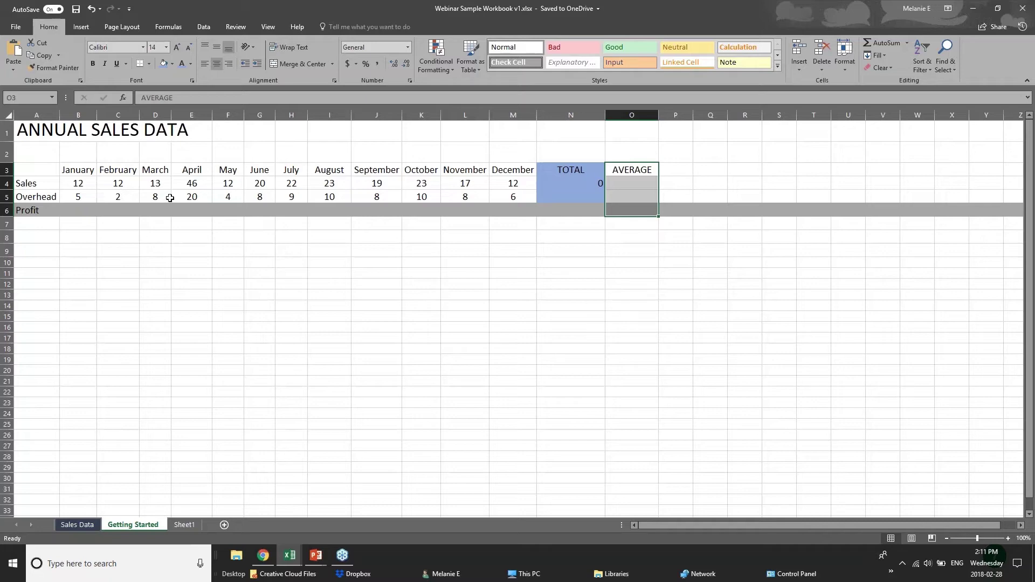
key(alt+Tab)
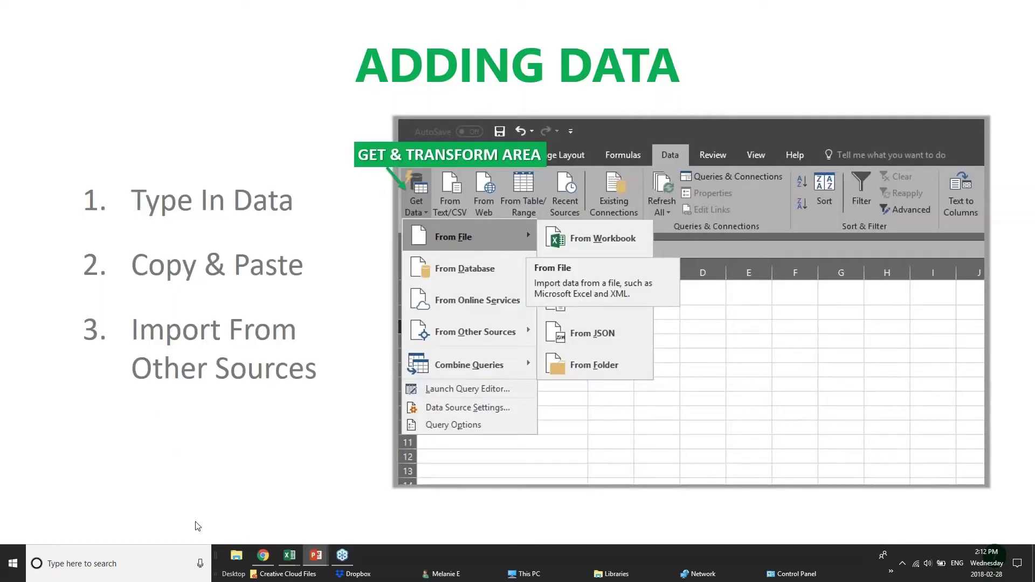
Bring the sales workbook back and select cells A8 to D8 and Profit cell B6.
mouse_move(293, 560)
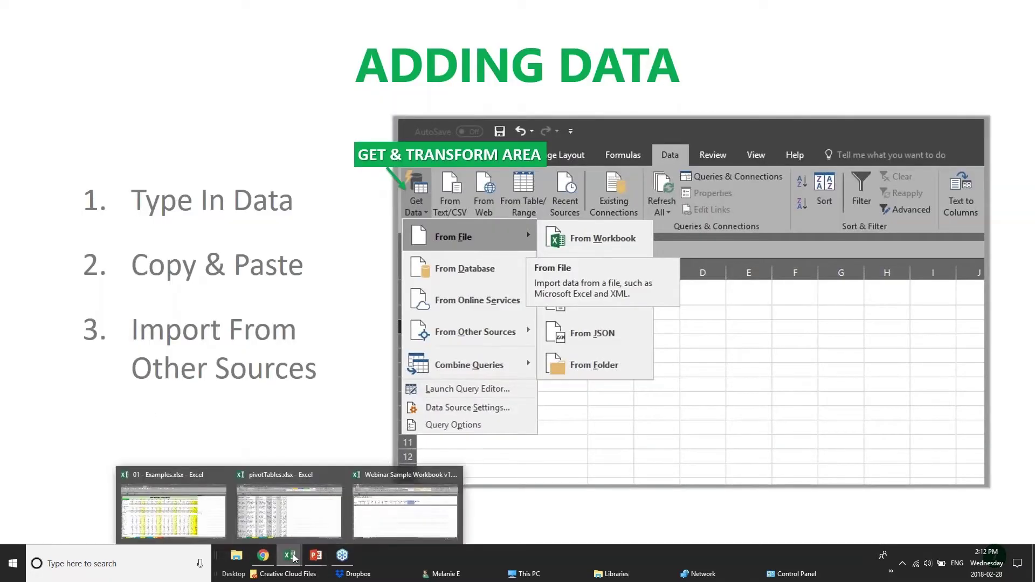
click(374, 522)
click(149, 240)
click(106, 235)
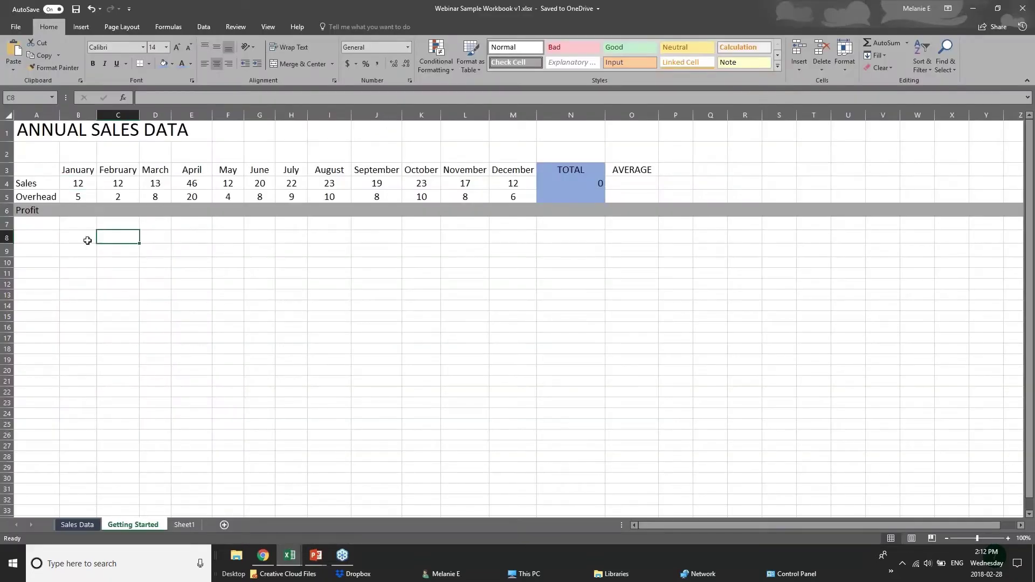
click(85, 236)
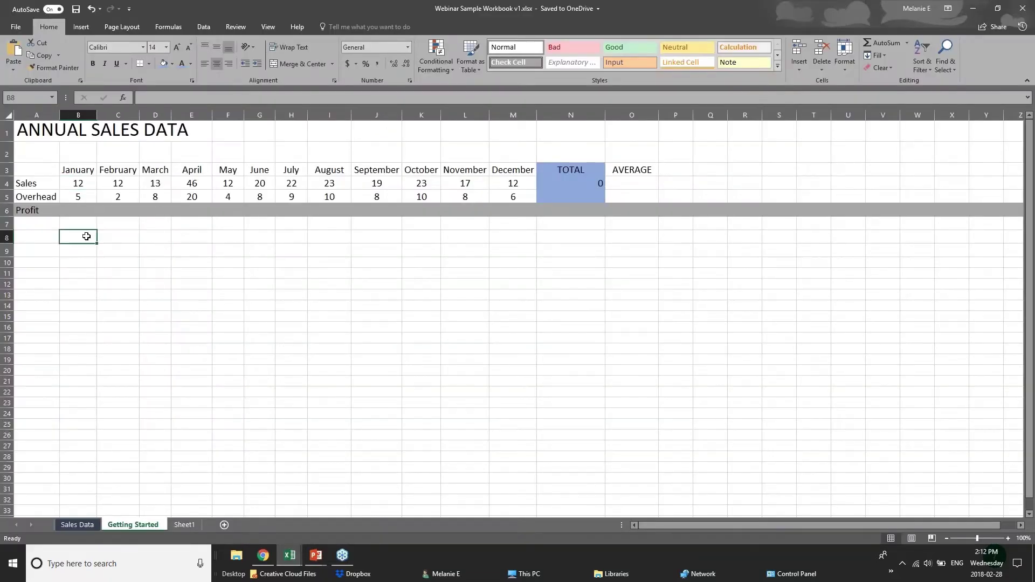
click(43, 241)
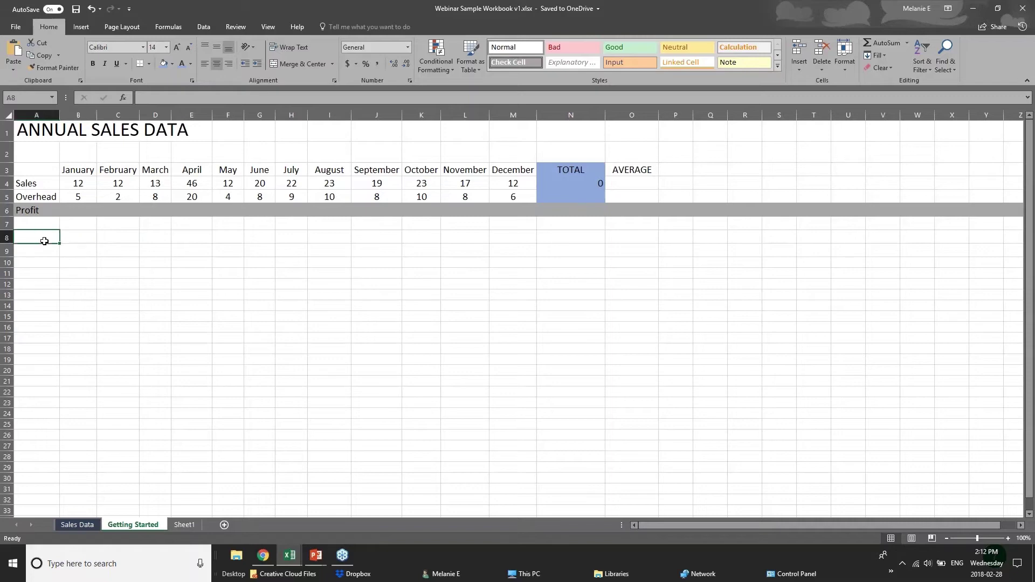
click(73, 236)
click(80, 212)
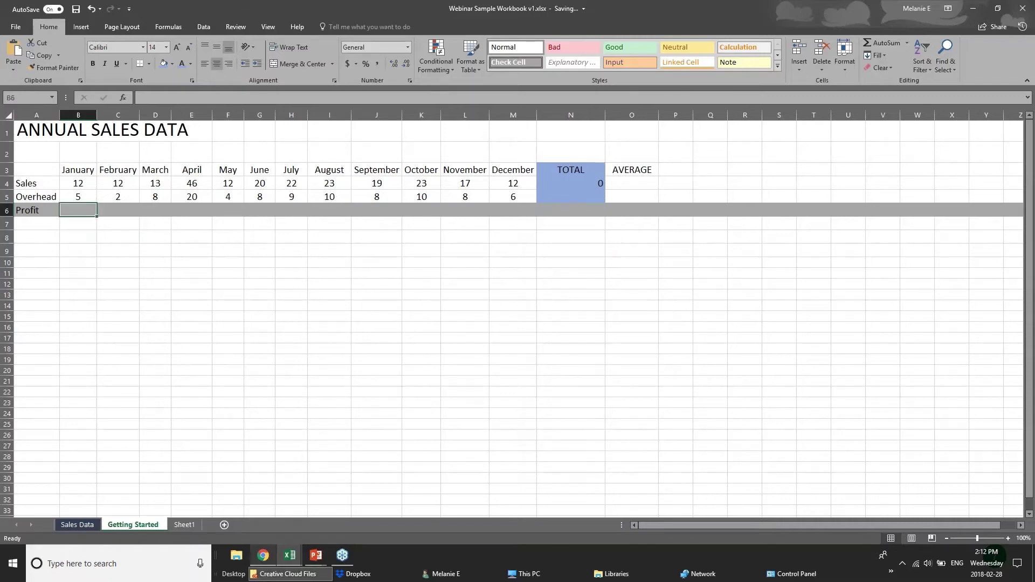
Return to the slide show and advance to the Adding Formulas slide.
click(316, 555)
click(340, 528)
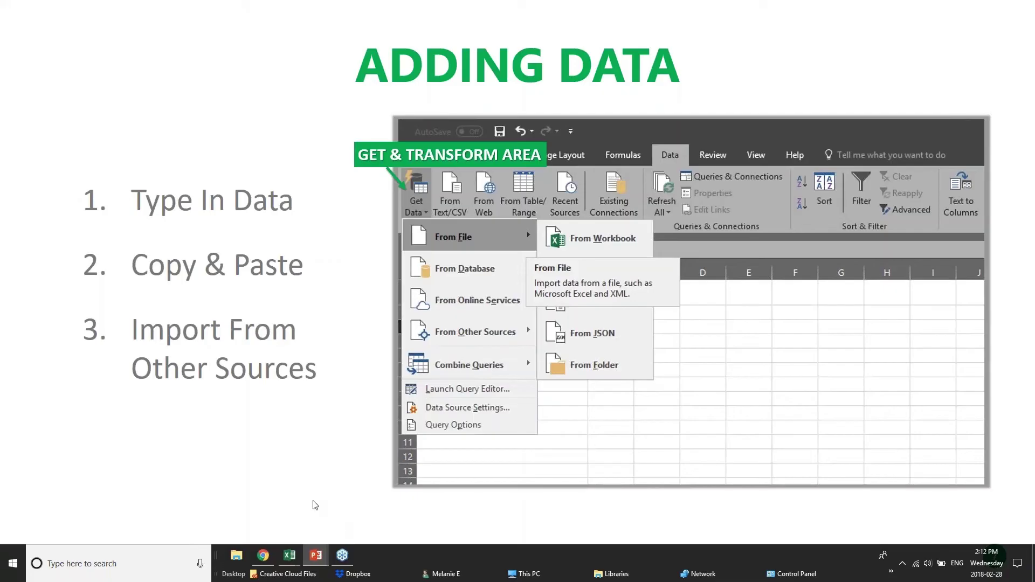
click(316, 505)
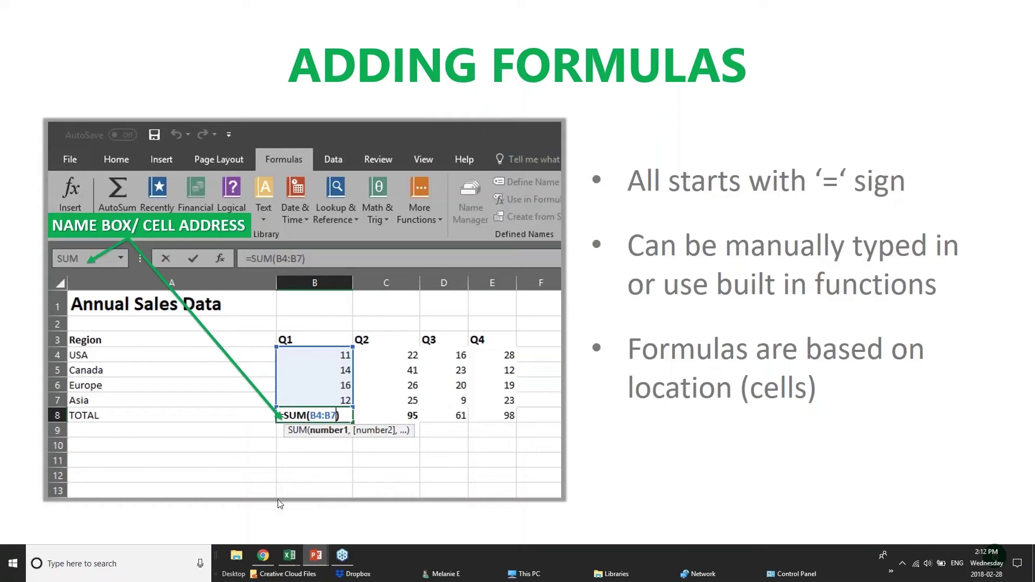
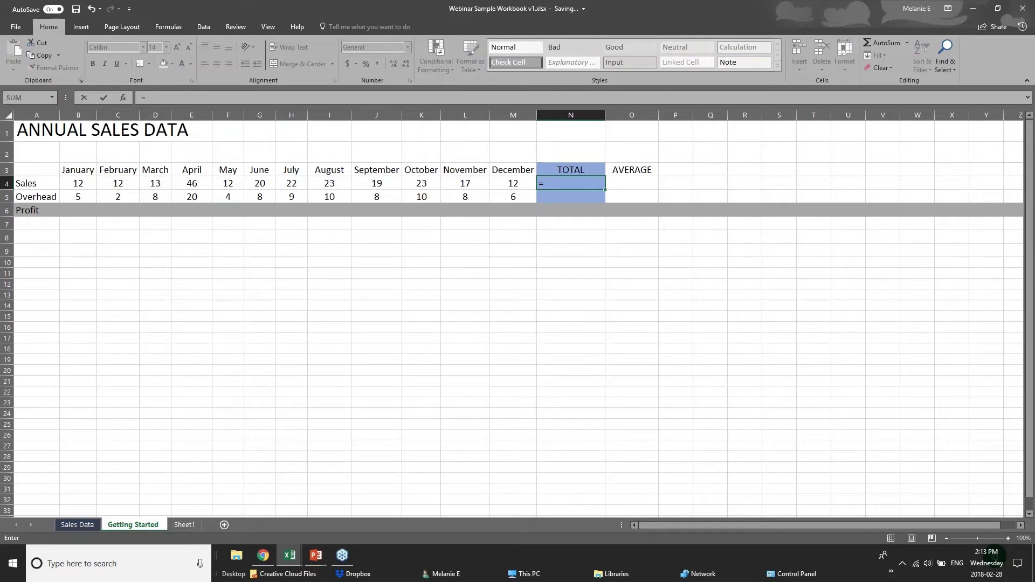
Replace the partial SUM entry in cell N4 with the formula =12+12.
text(su)
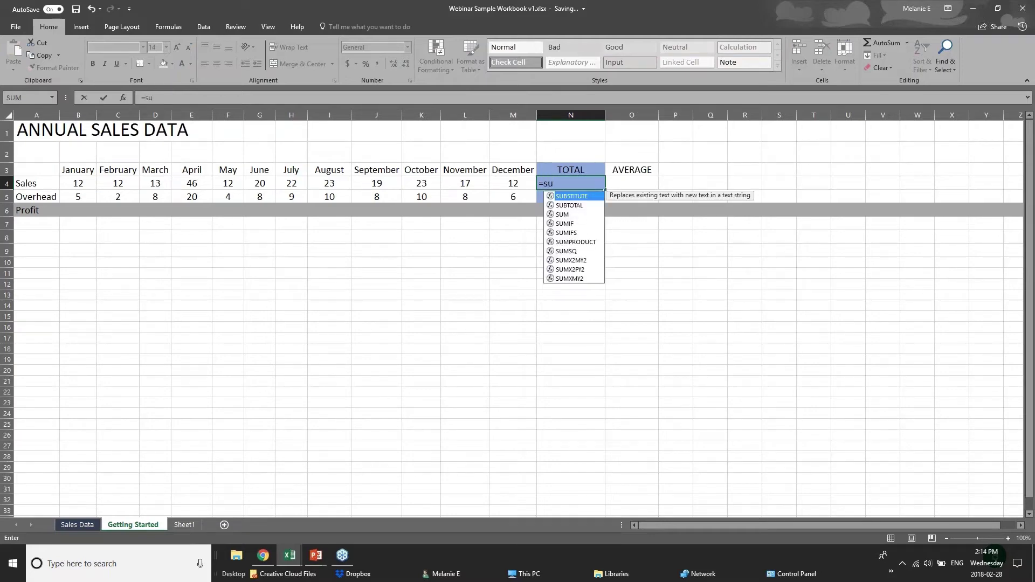
text(m)
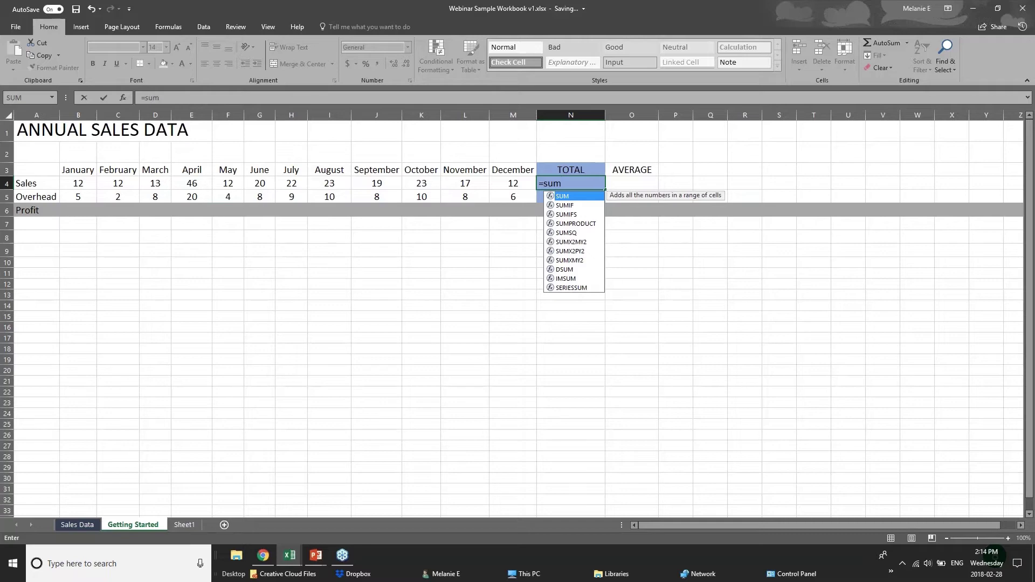
key(BackSpace)
key(BackSpace)
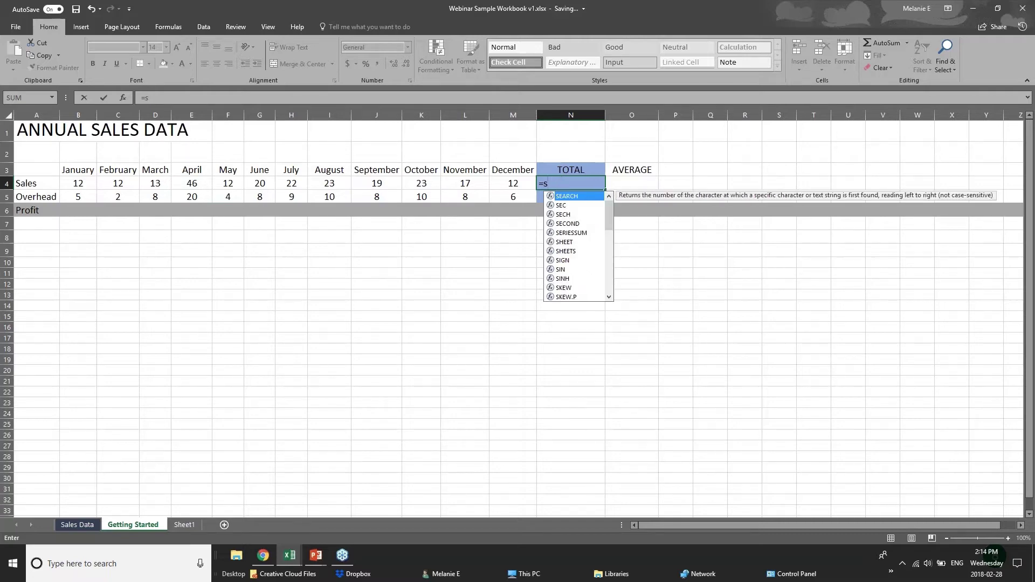
key(BackSpace)
text(sum)
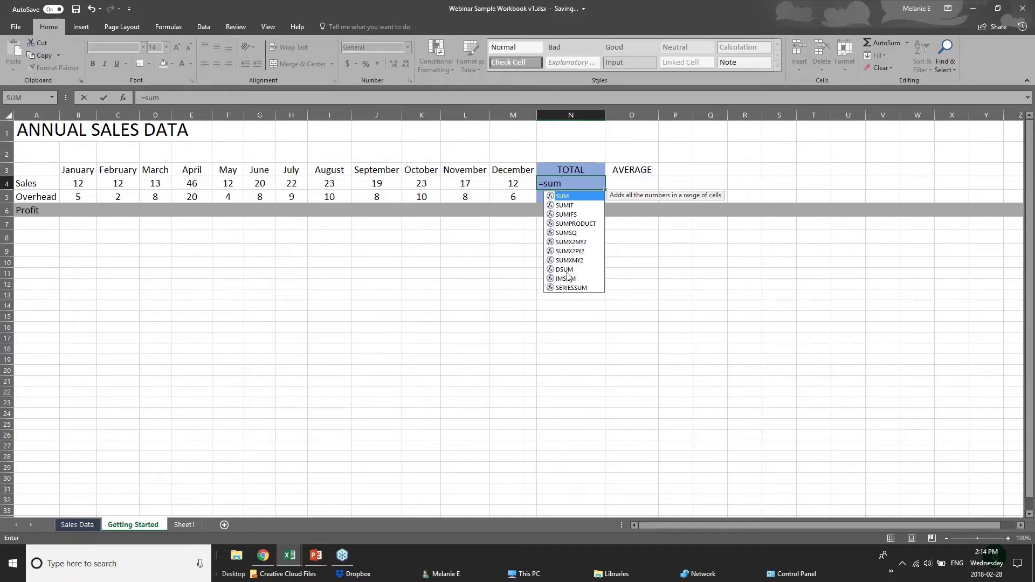
text(()
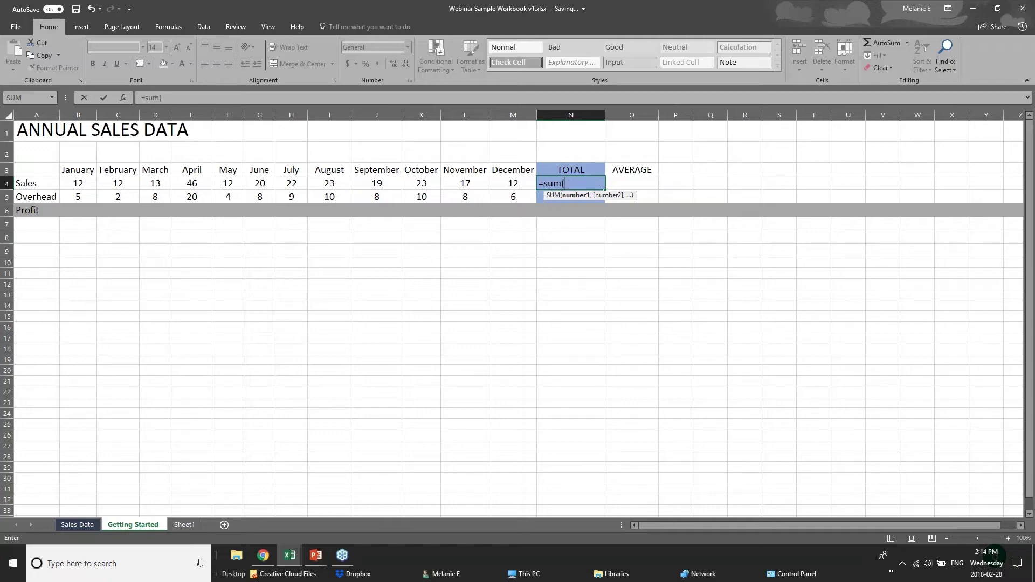
click(576, 179)
key(BackSpace)
key(BackSpace)
key(BackSpace)
key(BackSpace)
key(BackSpace)
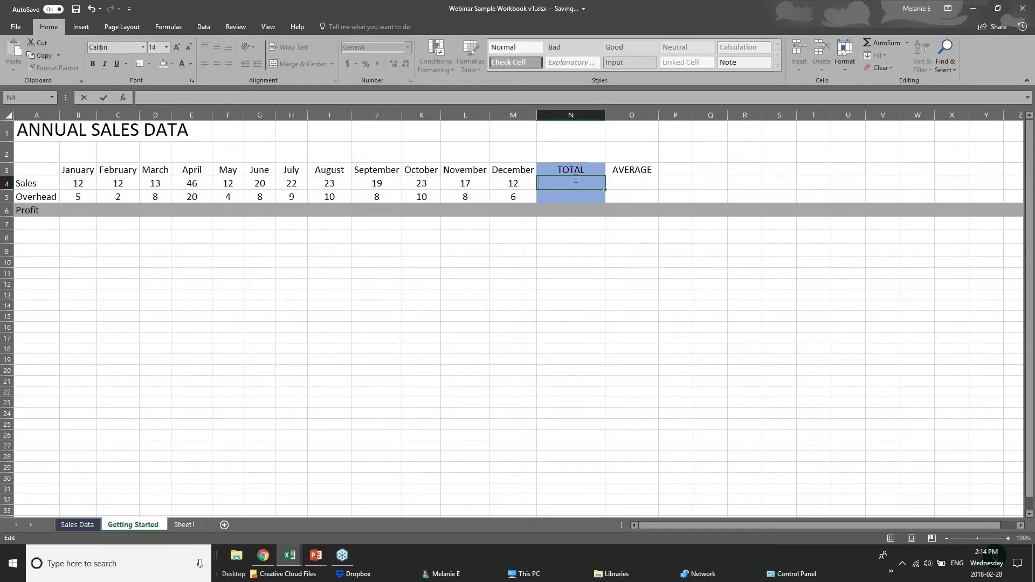
text(=)
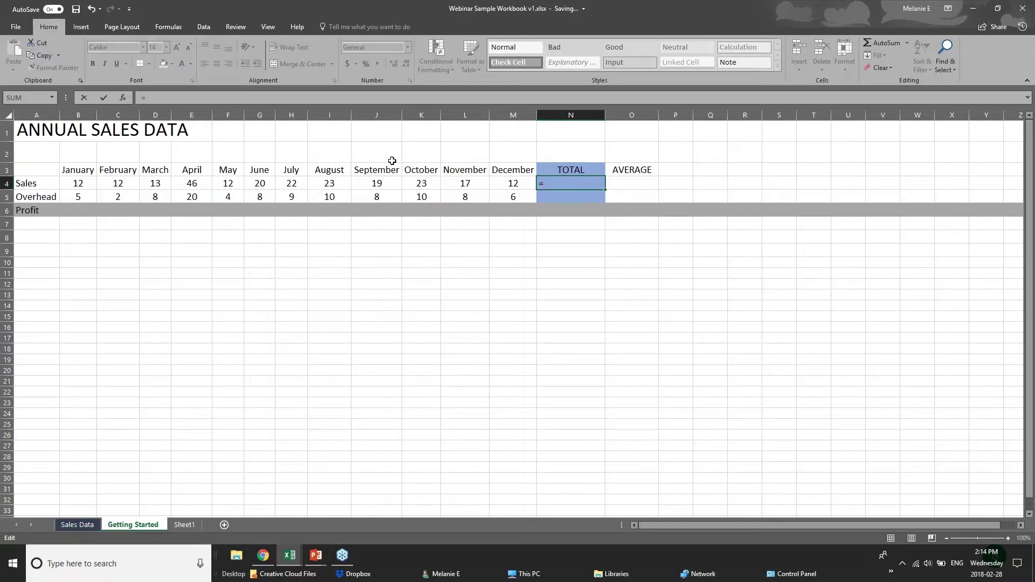
text(12=12)
key(BackSpace)
key(BackSpace)
key(BackSpace)
text(+12)
Commit =12+12 in N4 and reopen N4 to confirm it shows 24.
click(81, 186)
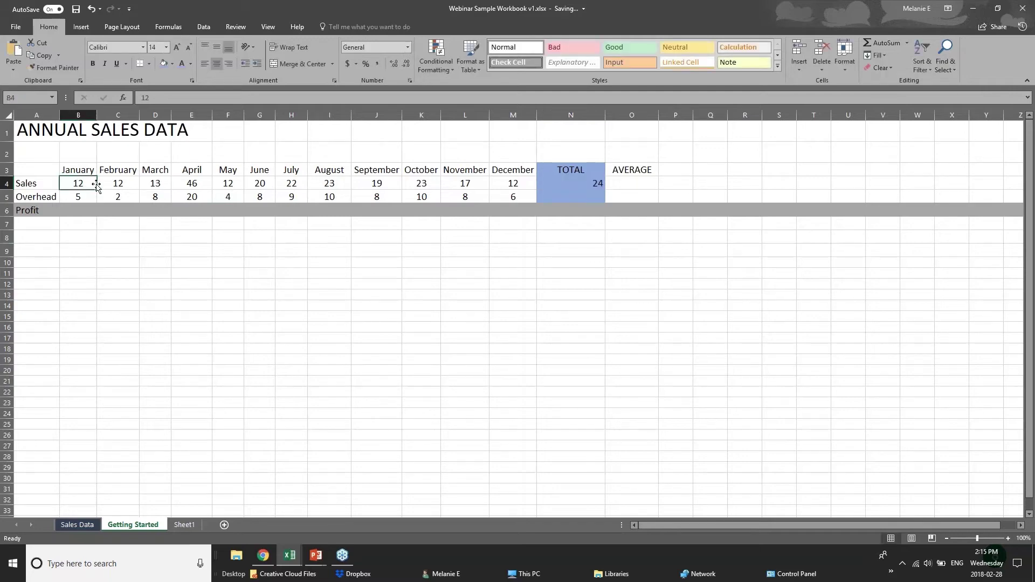
click(125, 184)
click(164, 186)
click(182, 186)
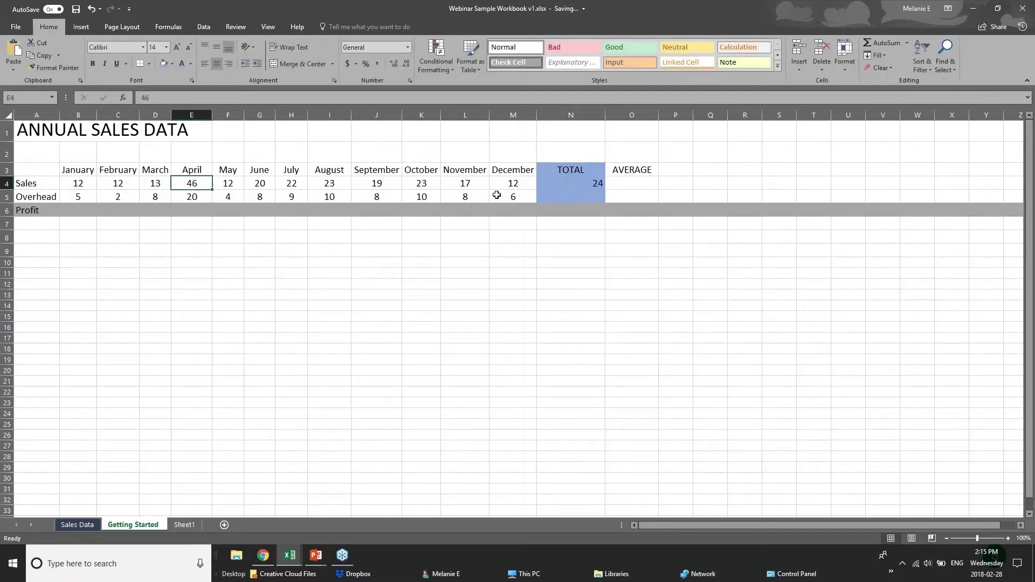
click(582, 184)
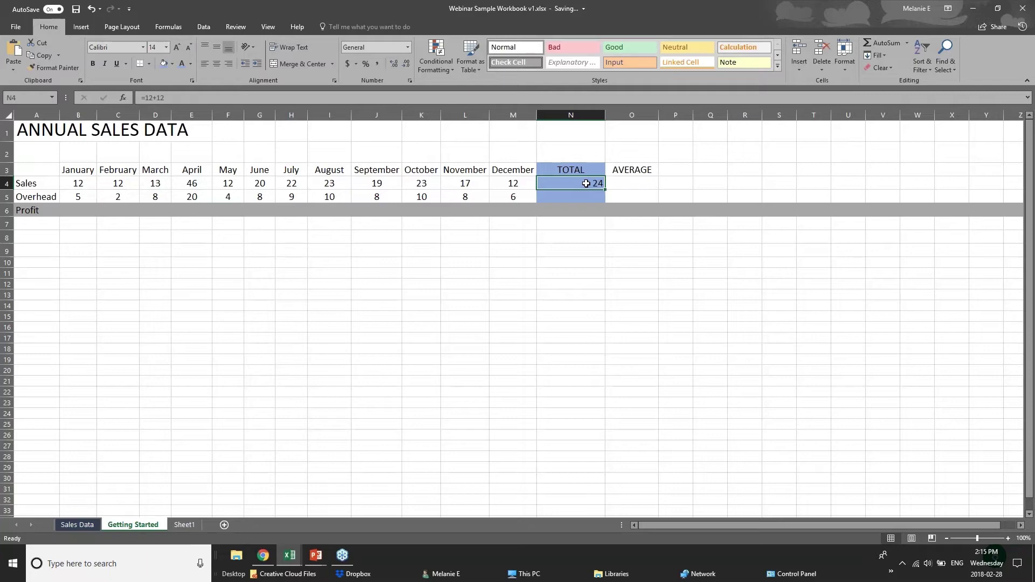
double_click(584, 184)
click(553, 255)
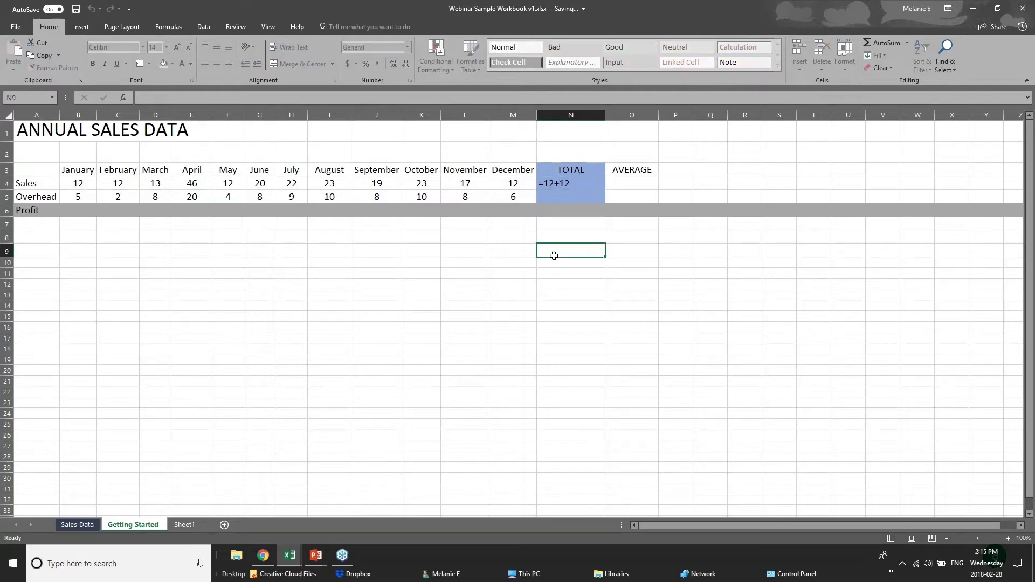
click(564, 185)
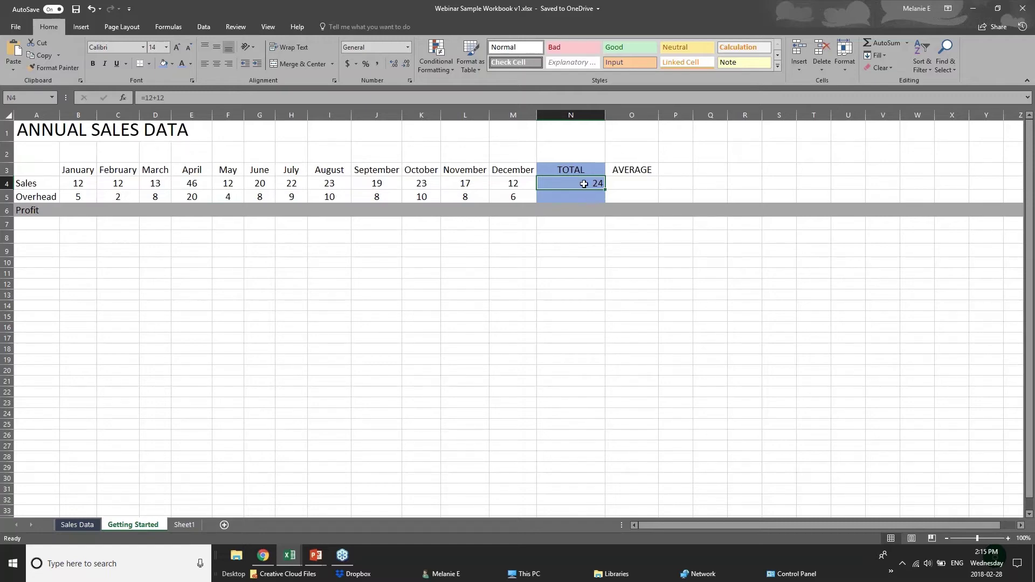
Rewrite N4 as =SUM(B4:M4) over the twelve monthly Sales values, giving 231.
double_click(580, 190)
key(ctrl+z)
text(=)
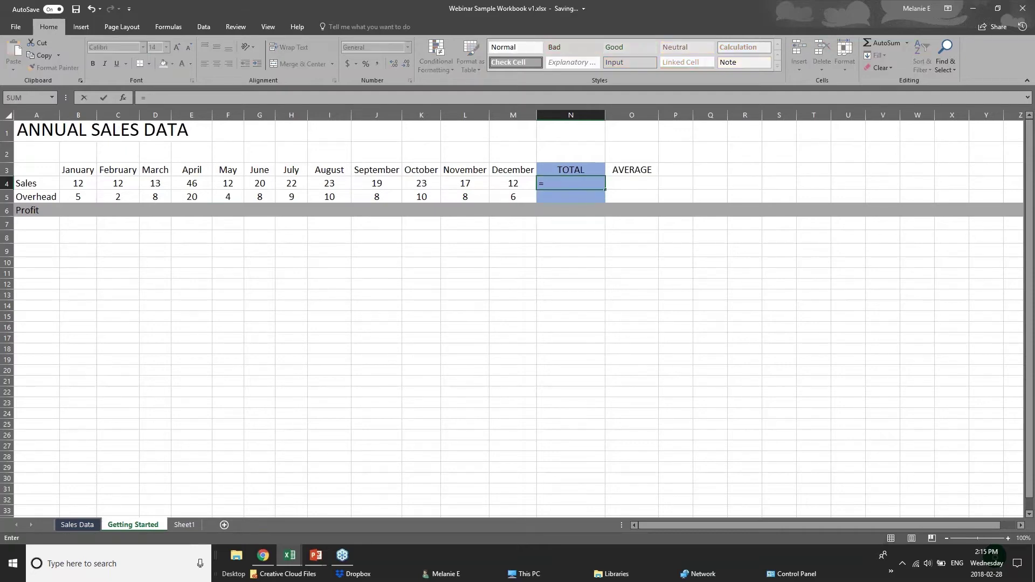
text(sum()
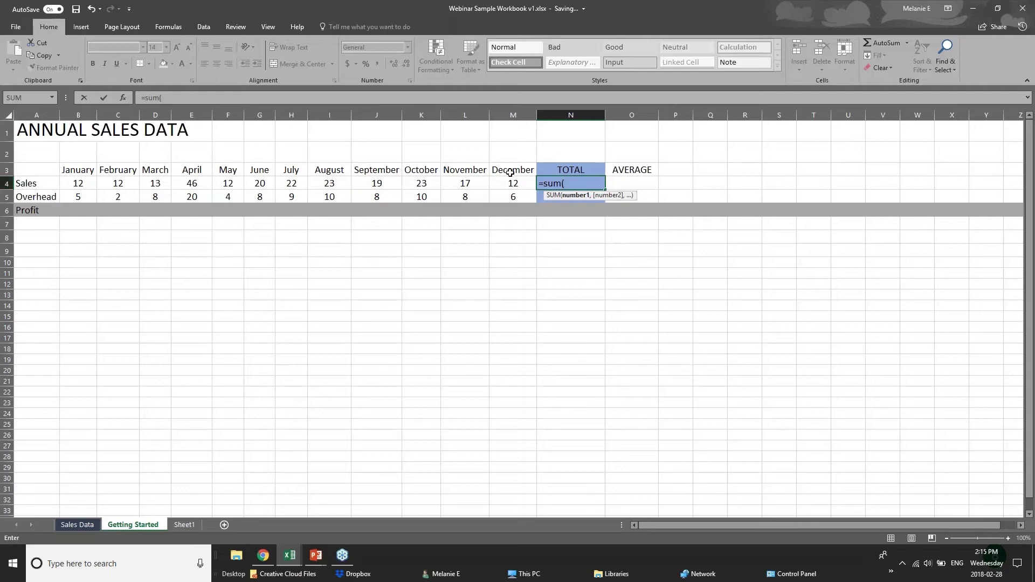
text(b4)
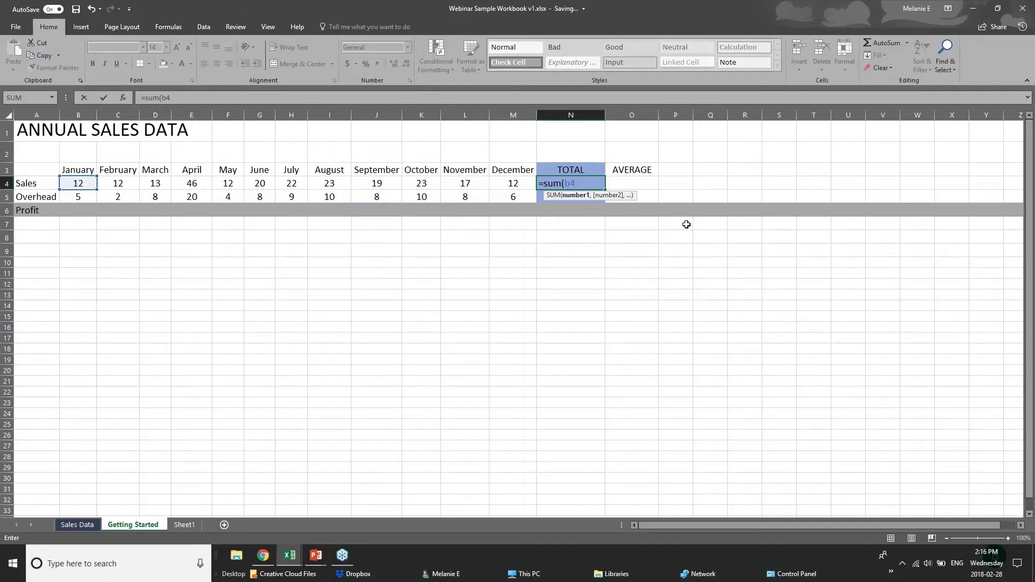
text(=)
key(BackSpace)
text(+c4+)
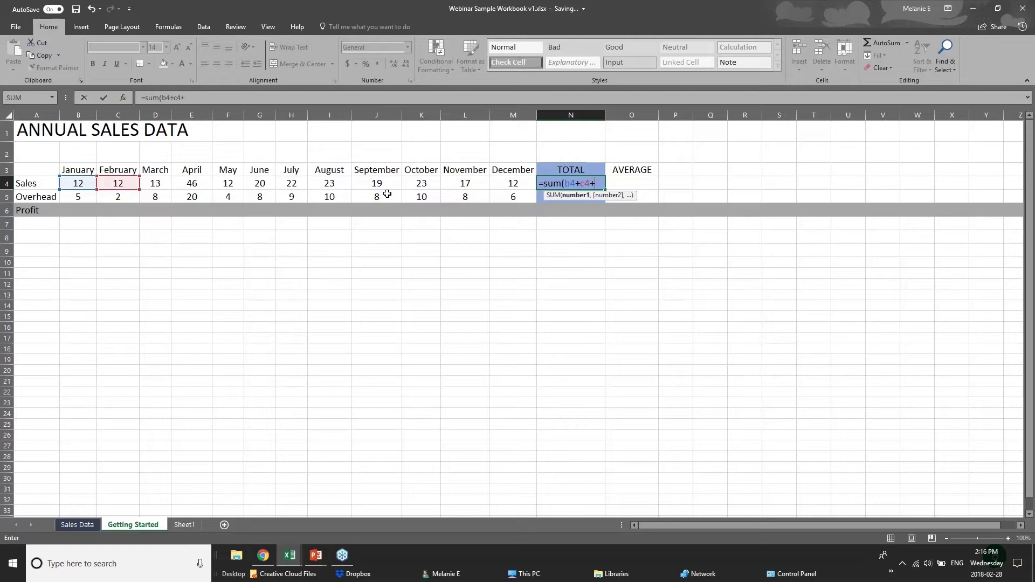
text(d)
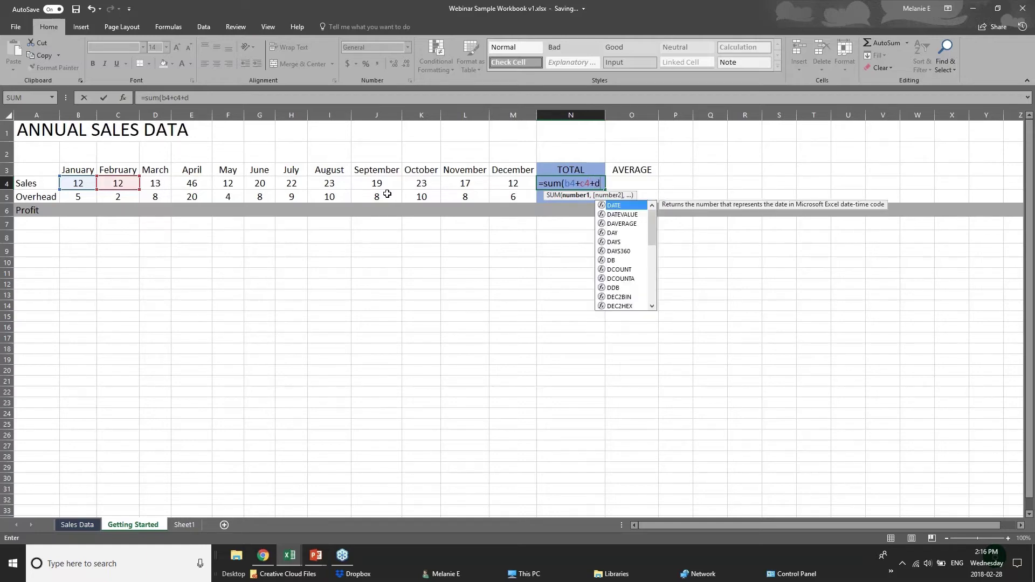
text(4)
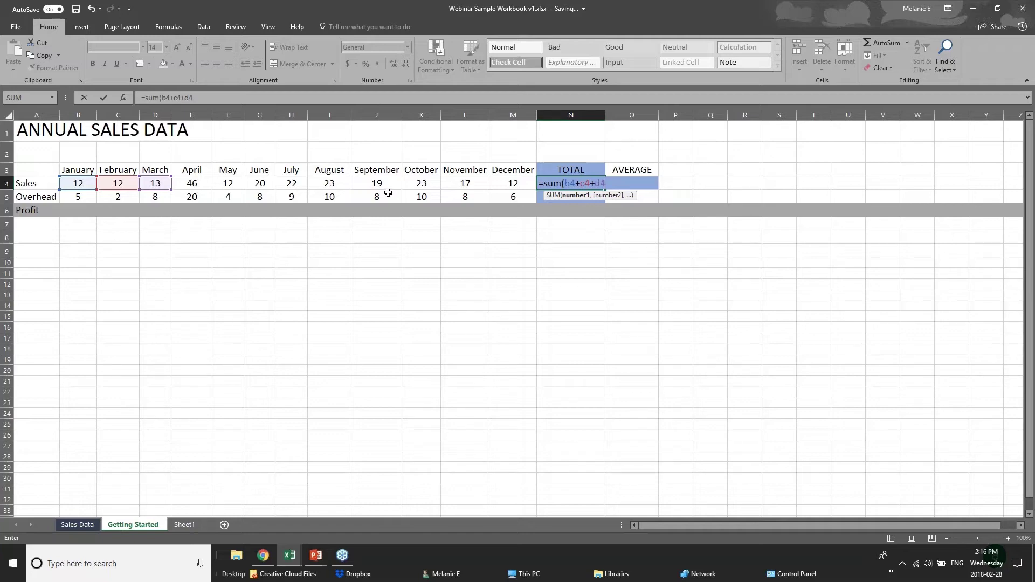
key(BackSpace)
key(BackSpace)
key(BackSpace)
key(BackSpace)
key(BackSpace)
key(BackSpace)
key(BackSpace)
key(BackSpace)
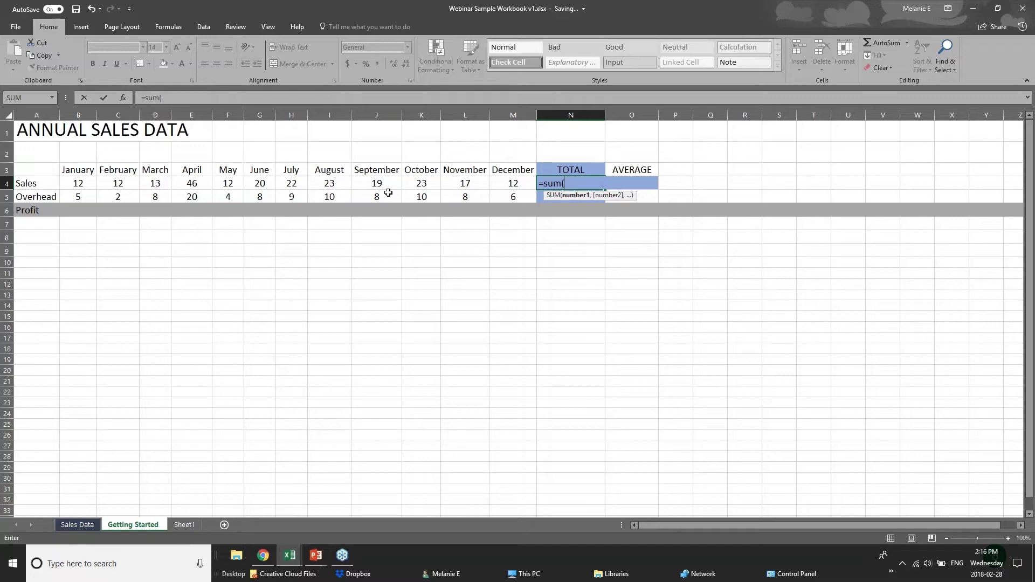
click(82, 185)
drag(81, 185, 500, 184)
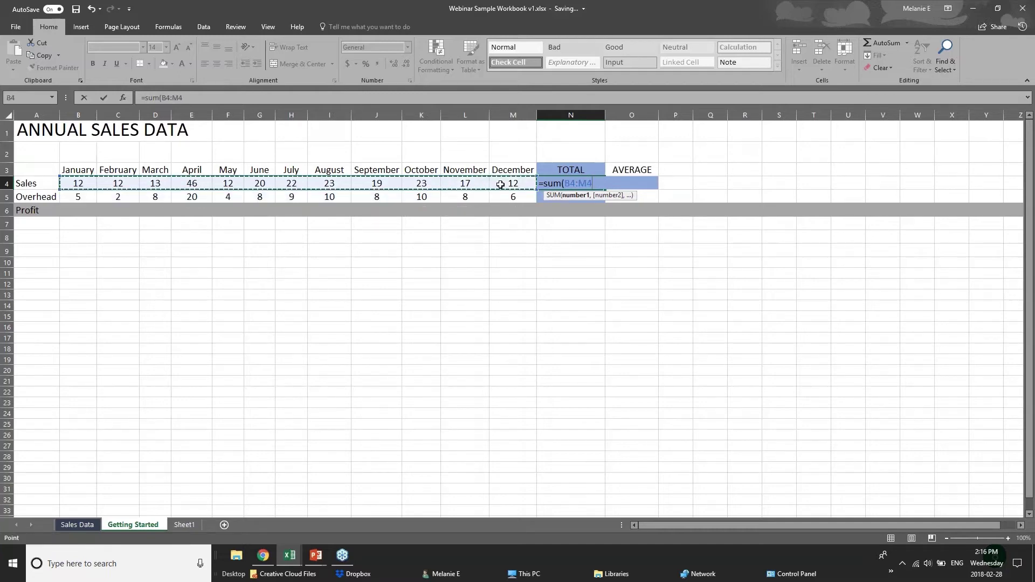
key(Return)
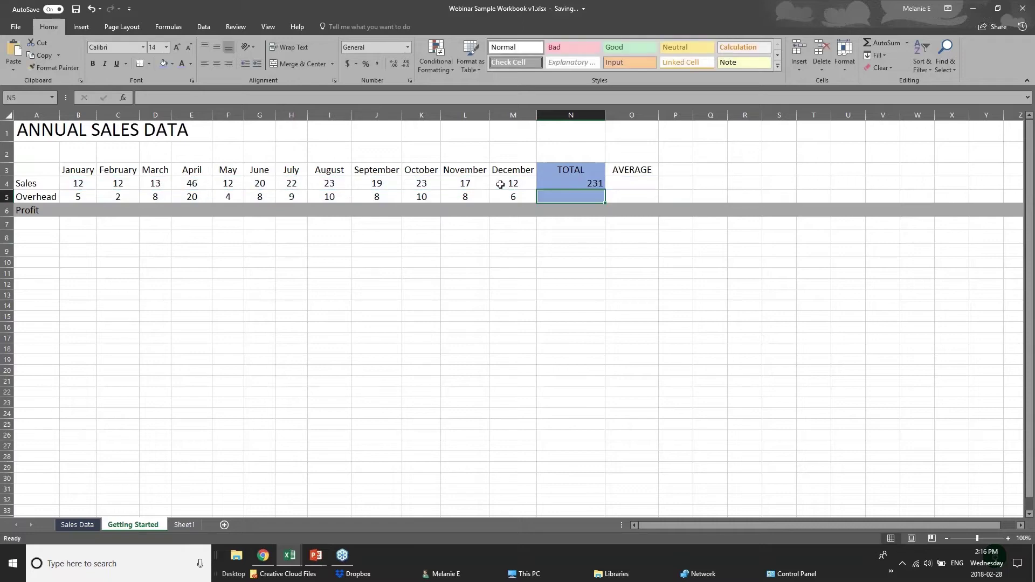
Delete the 231 total from the Sales TOTAL cell N4.
click(570, 185)
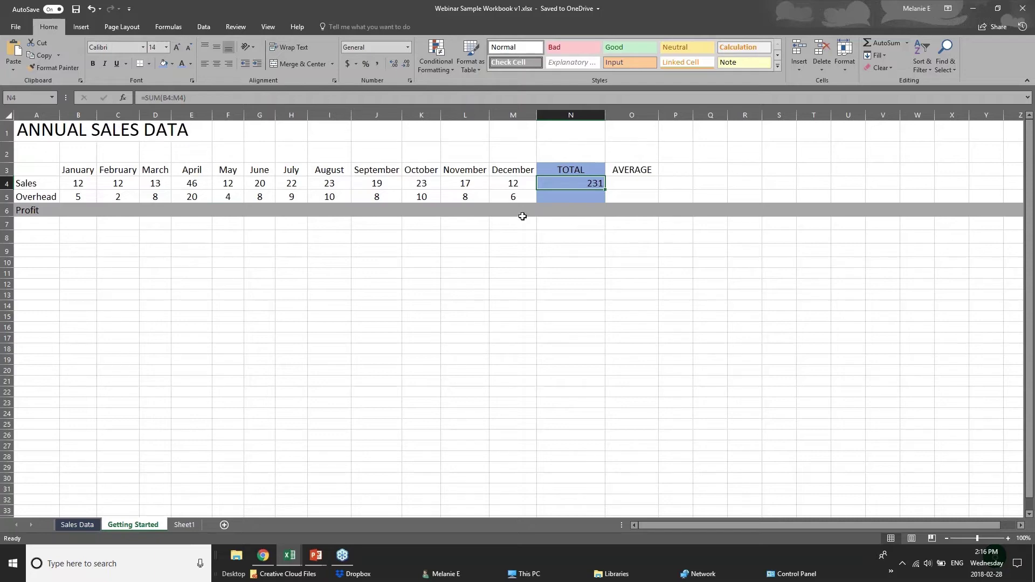
key(Delete)
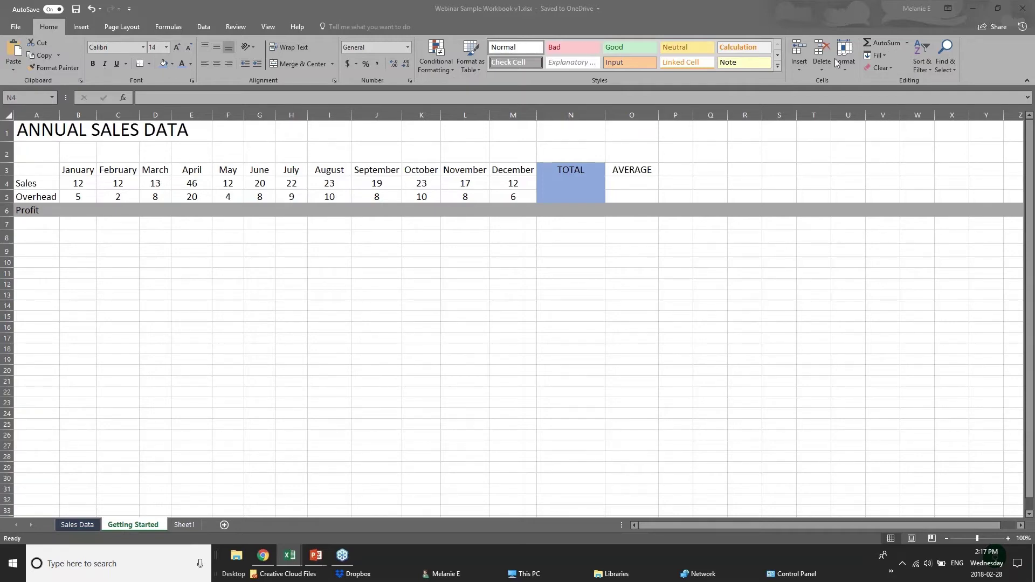
AutoSum the Sales row into N4, restoring the 231 total.
click(905, 41)
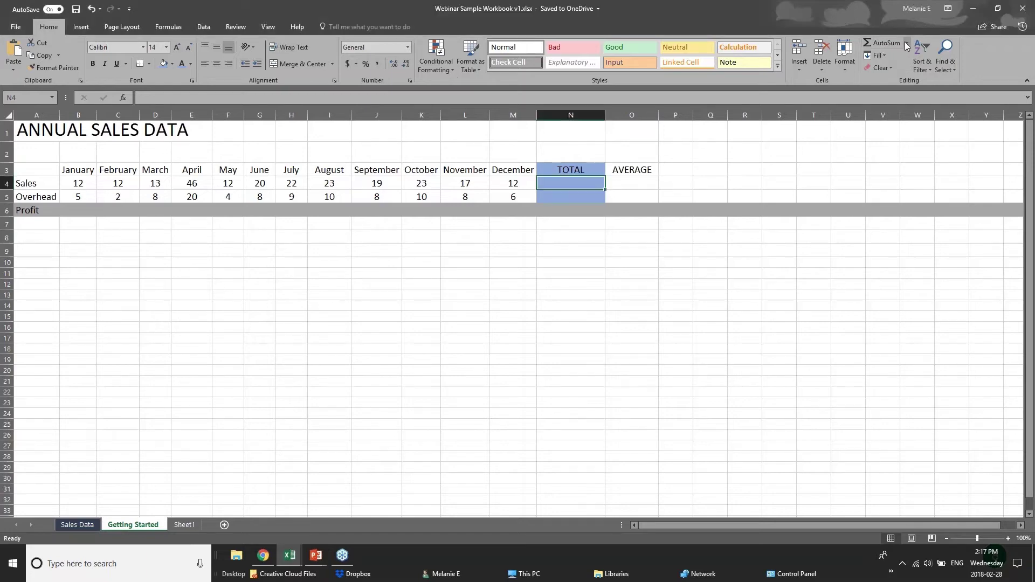
click(876, 43)
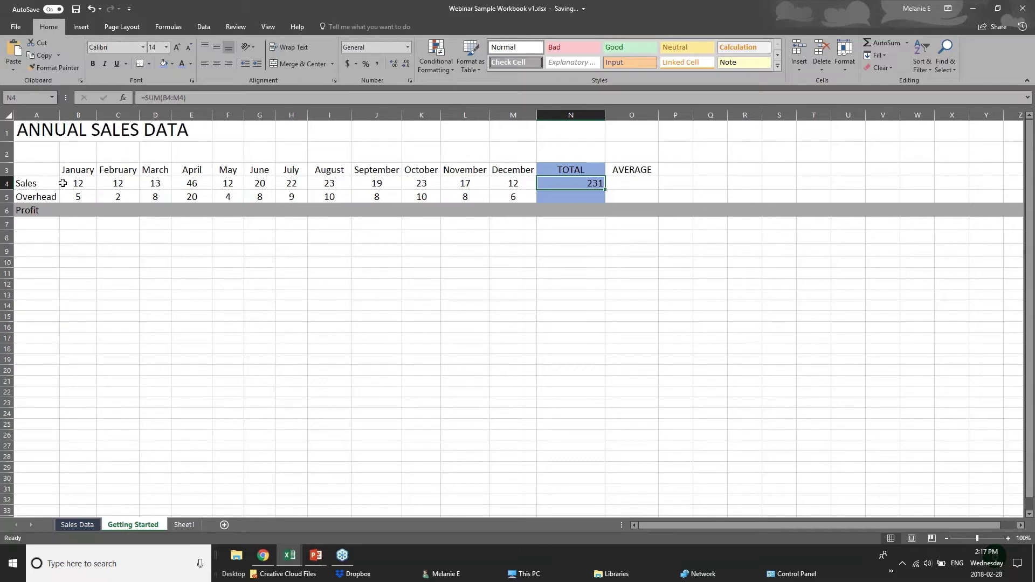
drag(74, 184, 483, 198)
click(543, 184)
Try AutoSum on the Overhead total N5, clear it, and show the AutoSum function list.
click(599, 199)
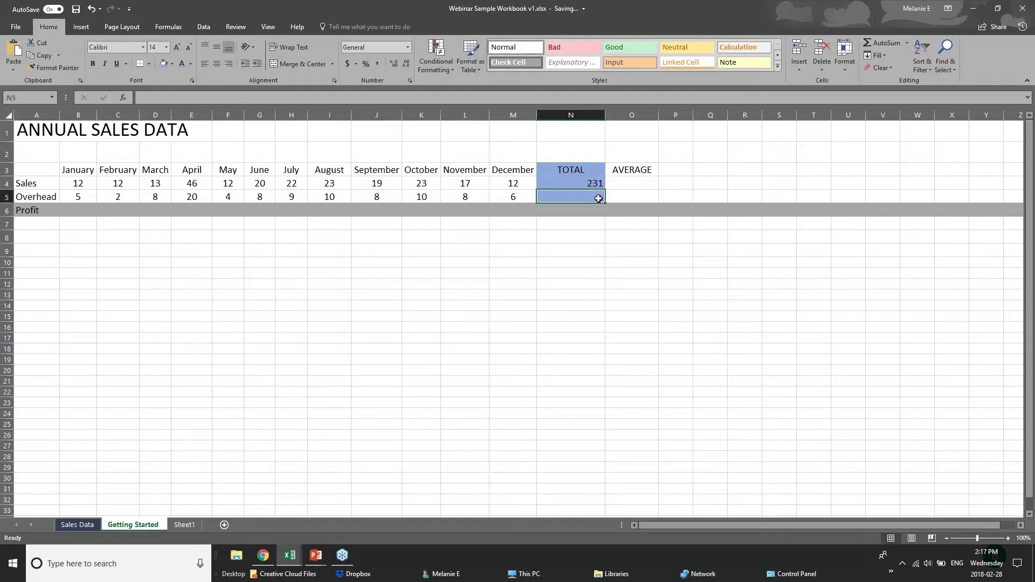
click(888, 43)
click(887, 43)
key(Delete)
click(907, 44)
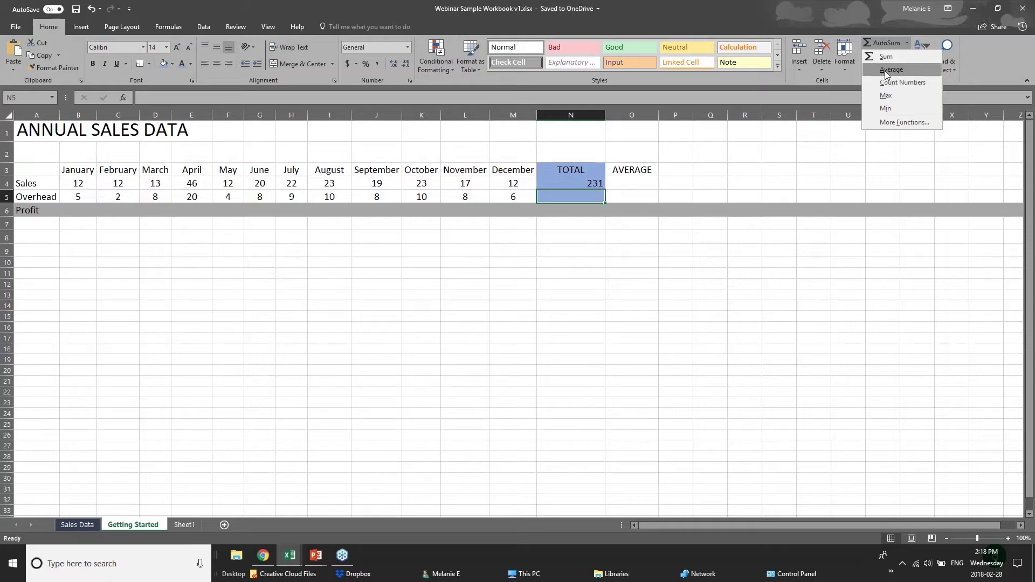
click(886, 70)
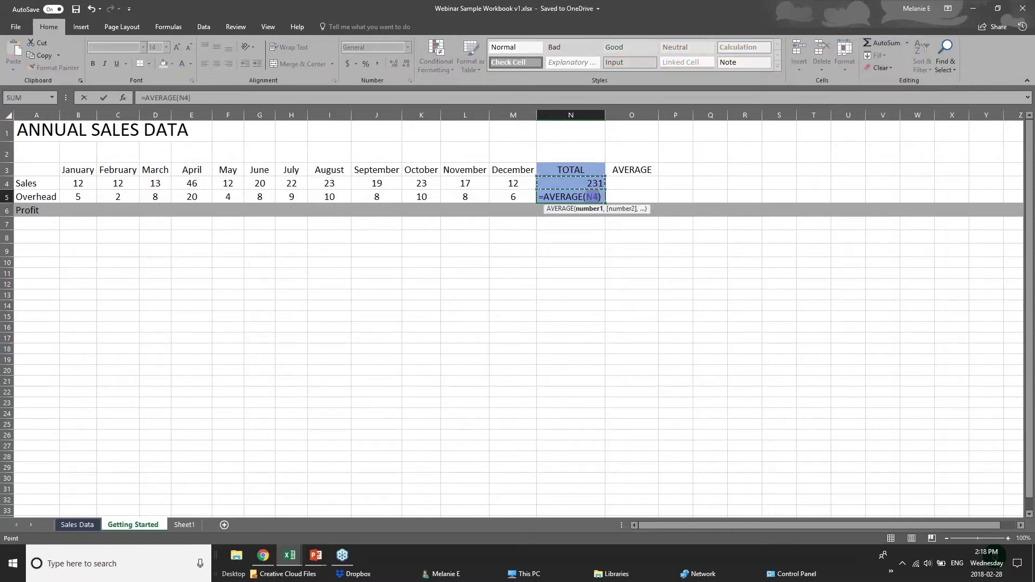
click(586, 197)
click(90, 197)
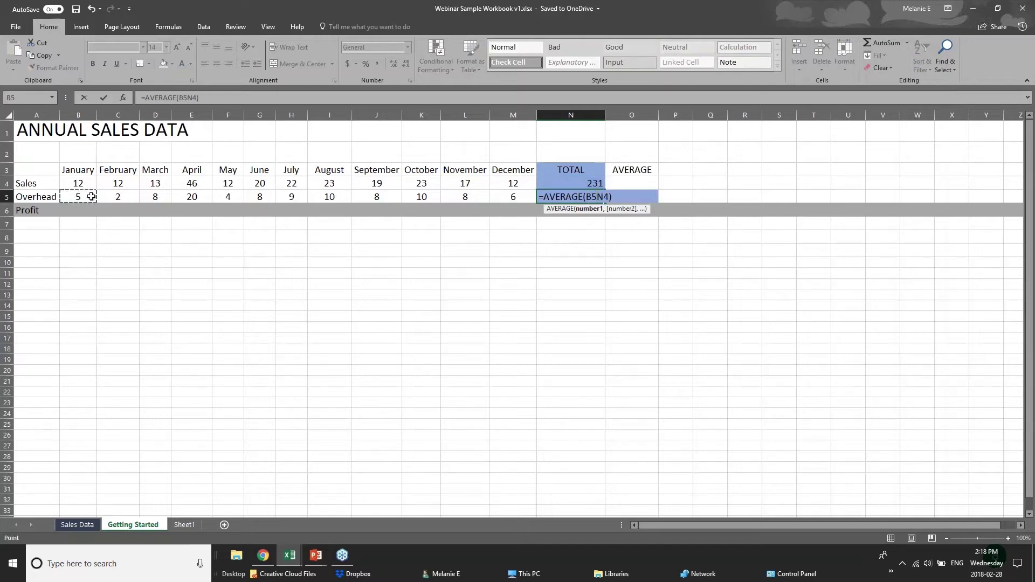
drag(91, 197, 517, 197)
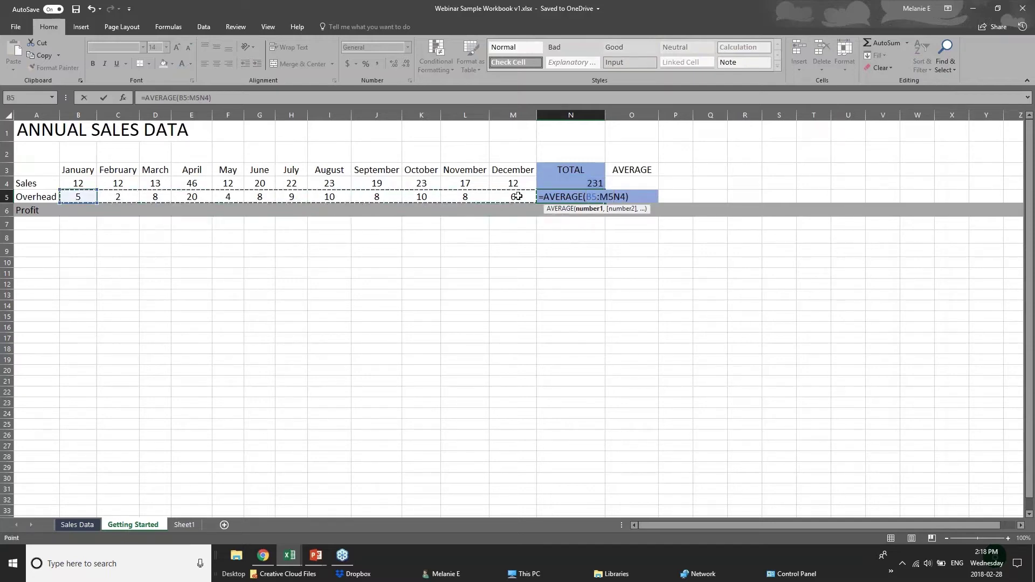
click(585, 210)
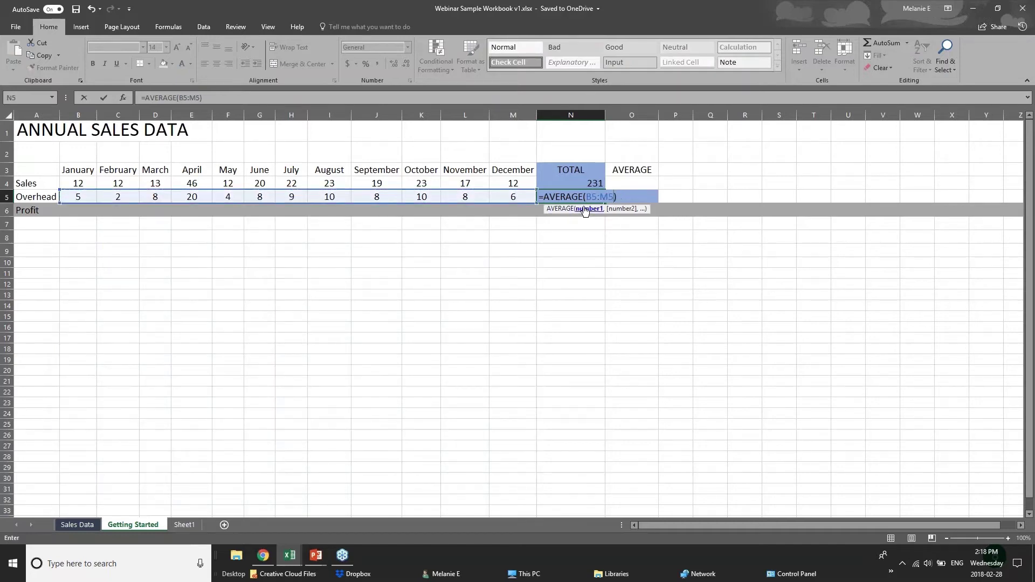
key(Return)
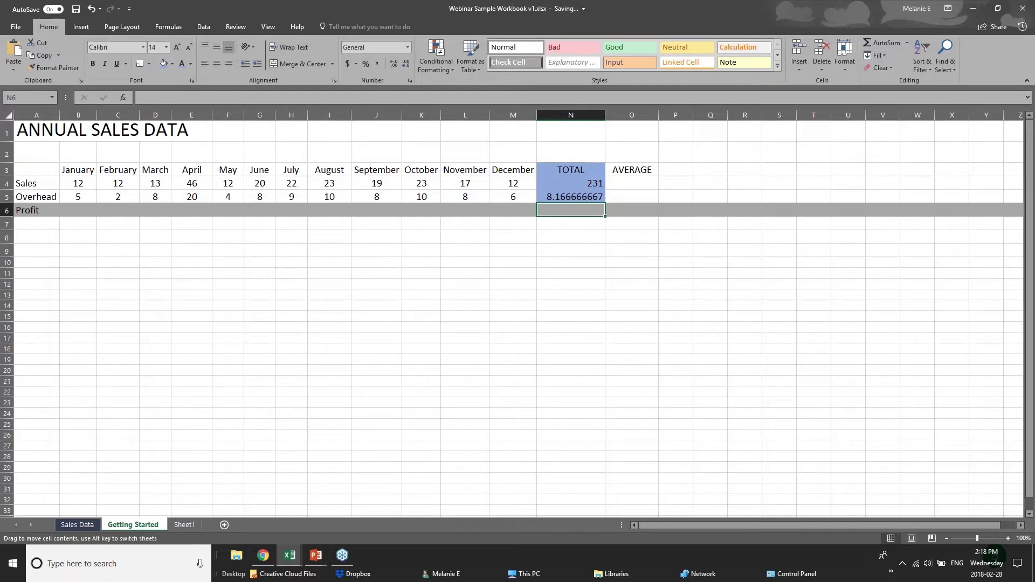
click(571, 197)
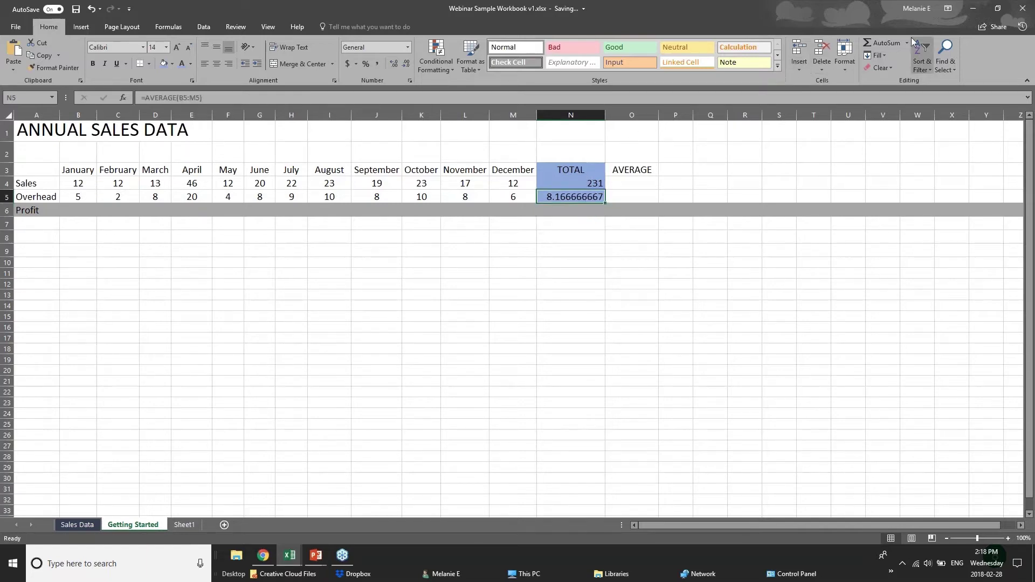
drag(81, 195, 537, 199)
click(555, 199)
click(75, 184)
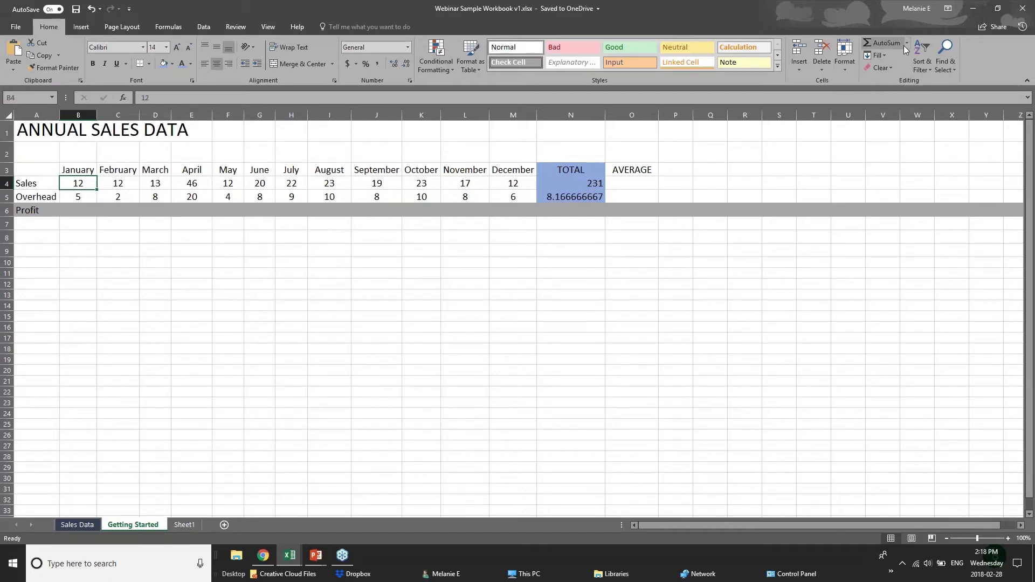
On the Formulas tab, undo an accidental AutoSum SUM in B4.
click(176, 27)
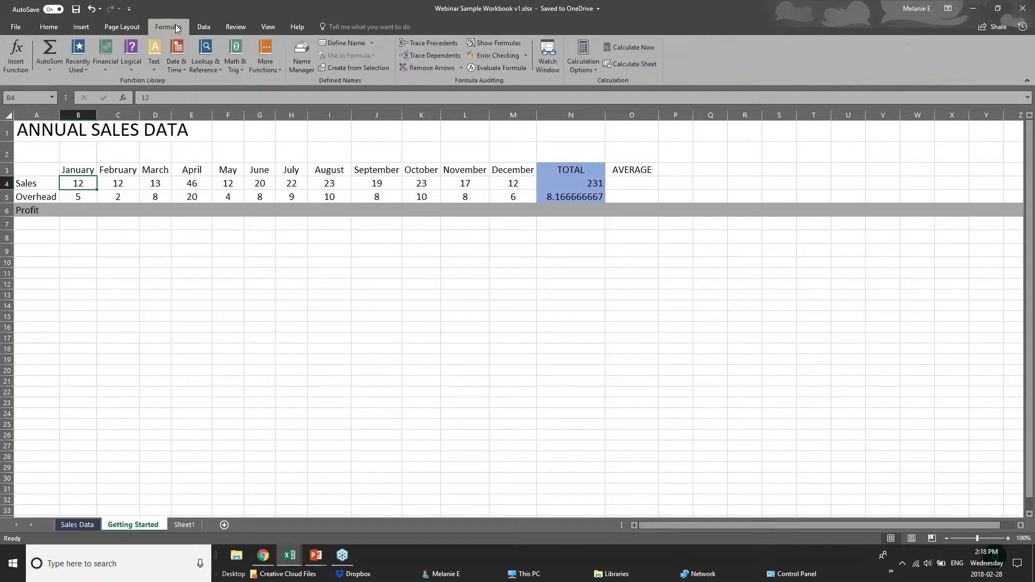
click(56, 73)
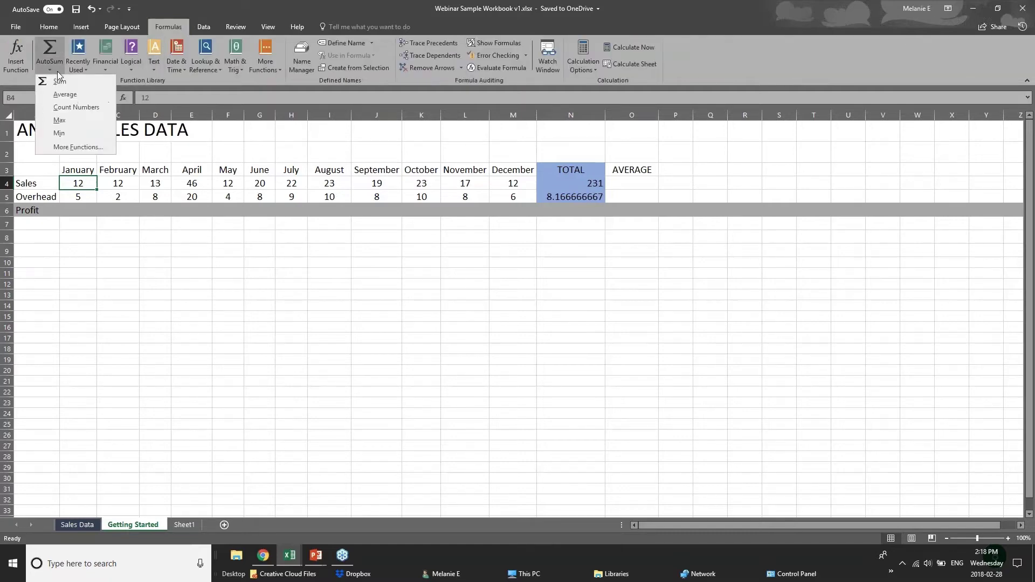
click(52, 48)
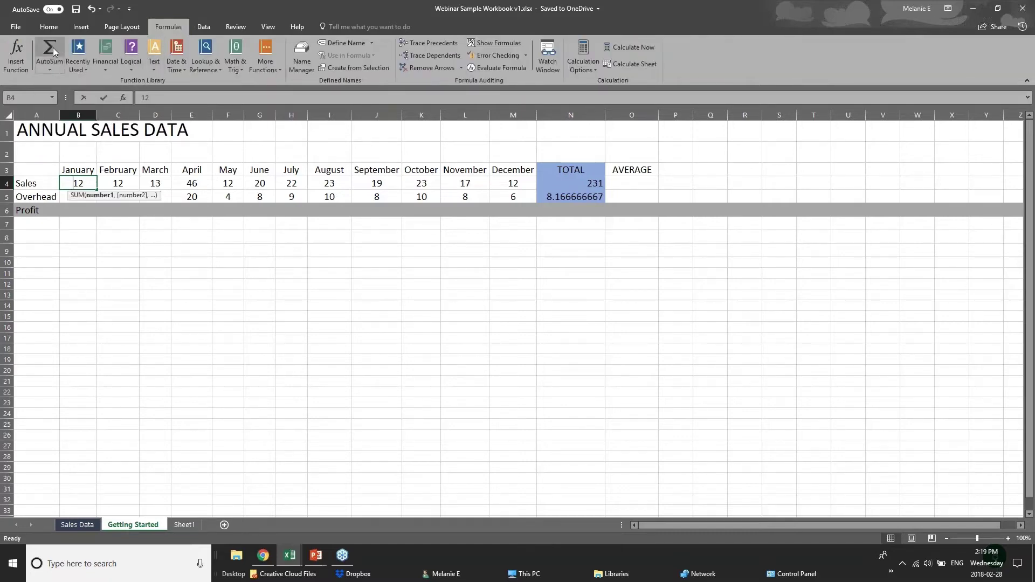
key(ctrl+z)
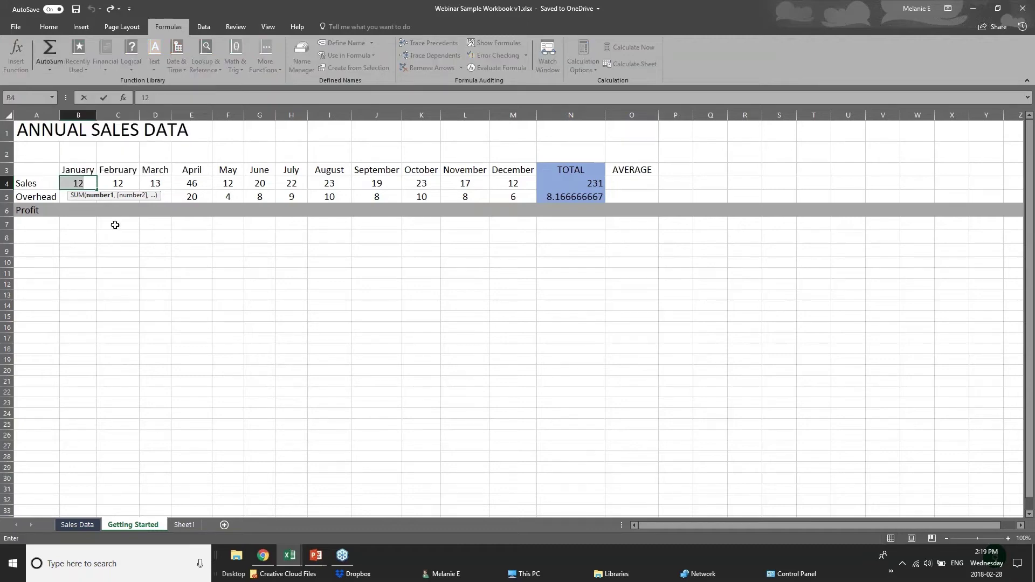
click(180, 283)
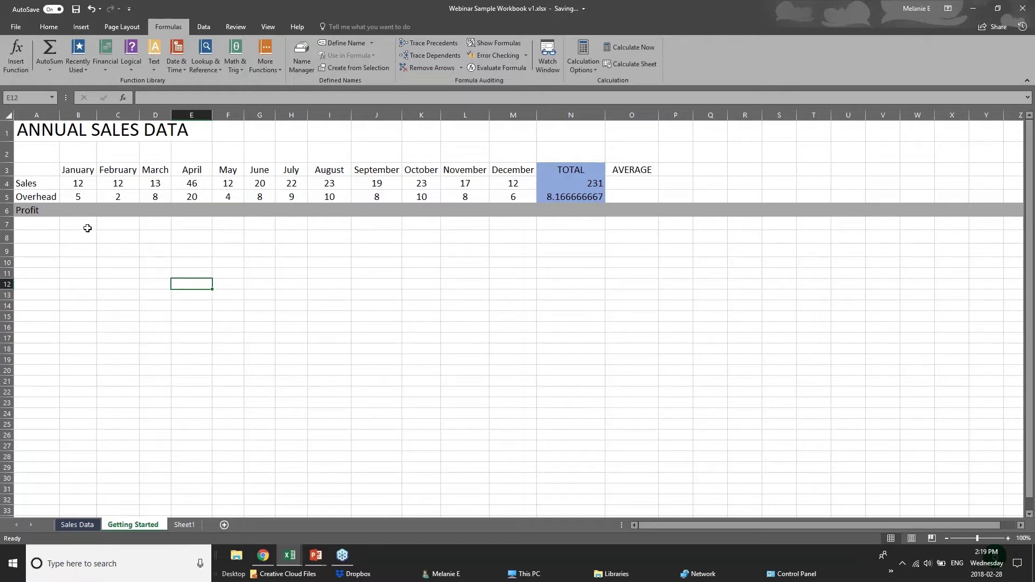
click(88, 224)
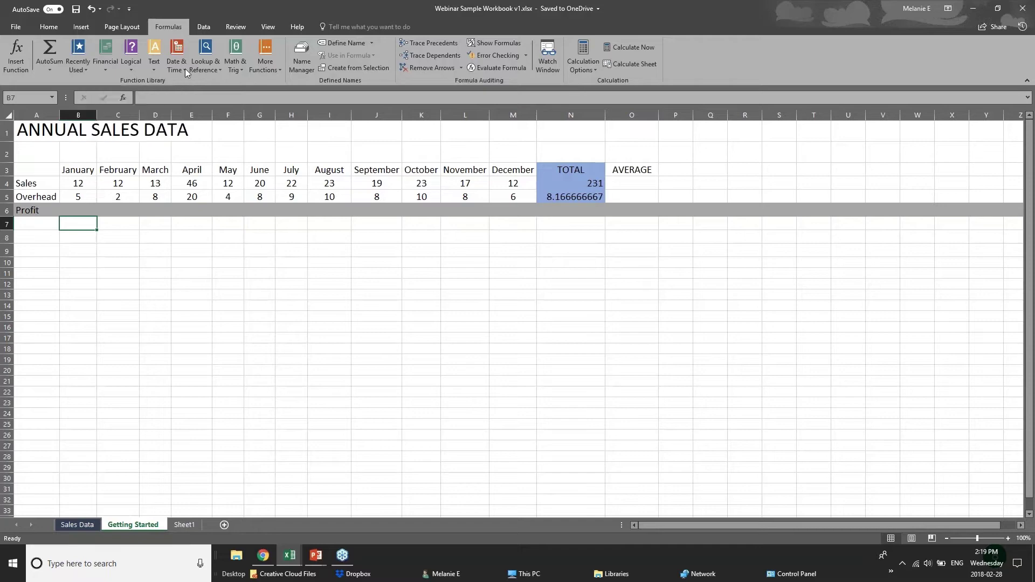
Browse the Recently Used, Logical, Text and Math & Trig function lists.
click(76, 72)
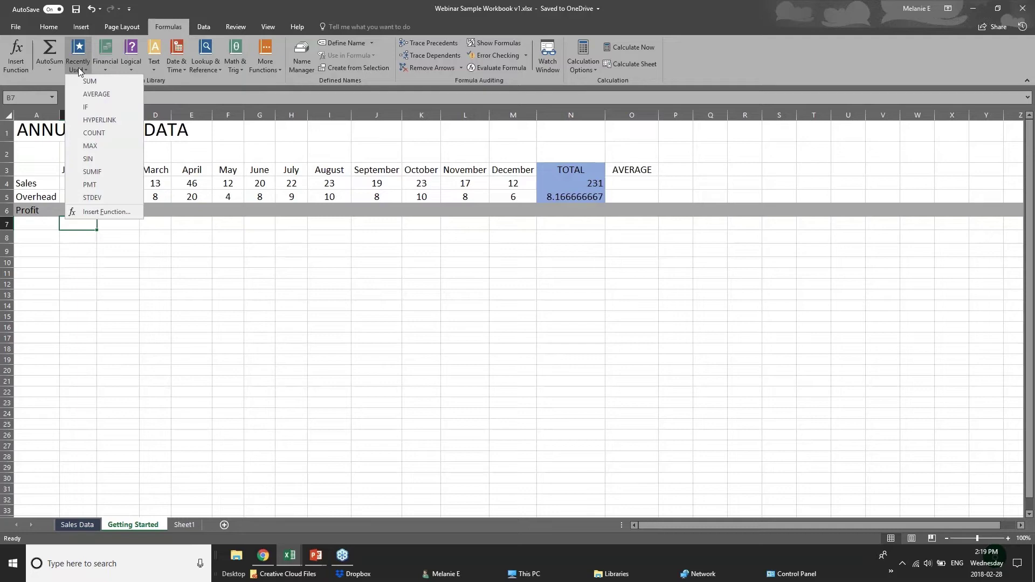
click(212, 76)
click(130, 68)
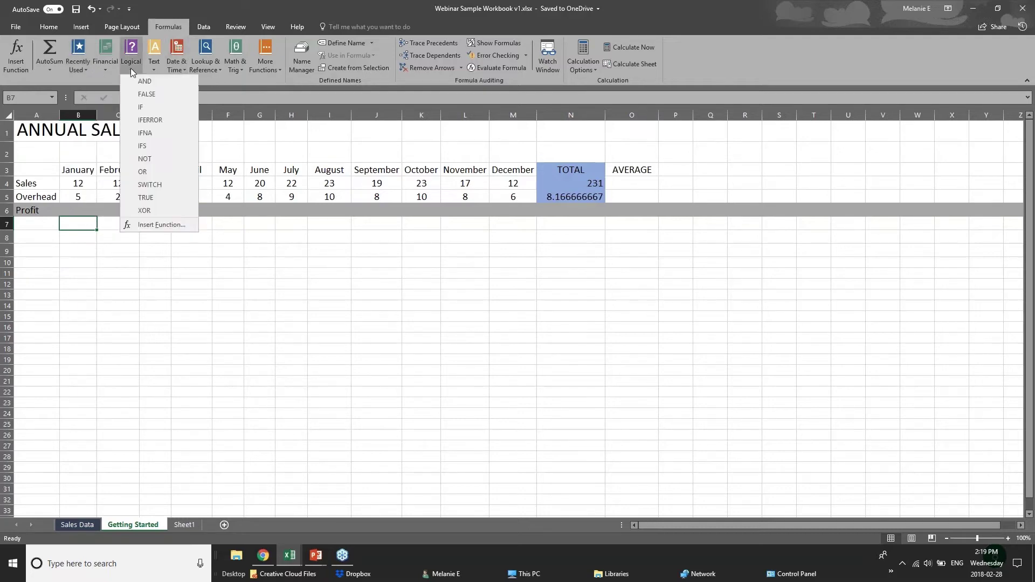
click(203, 80)
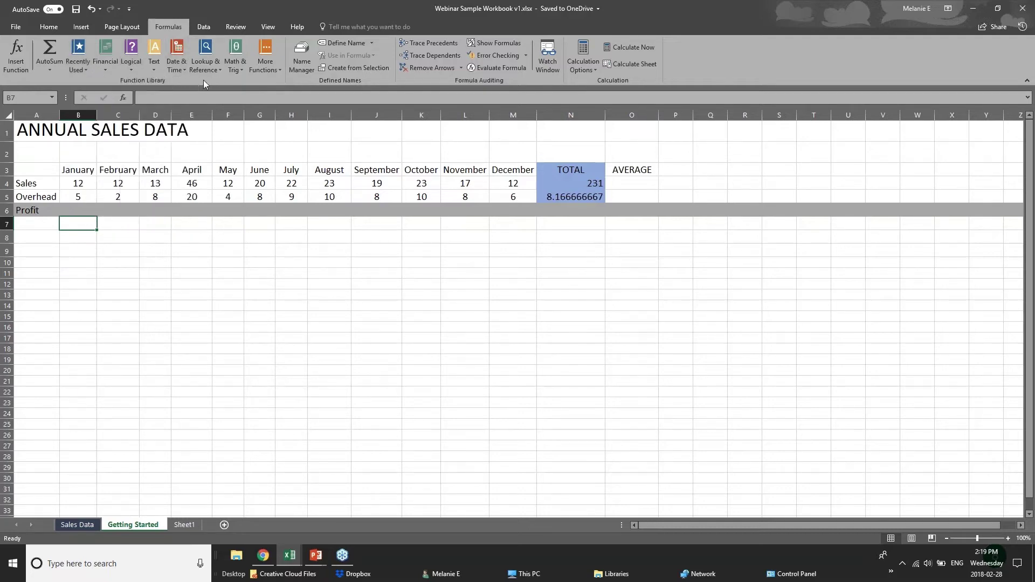
click(154, 72)
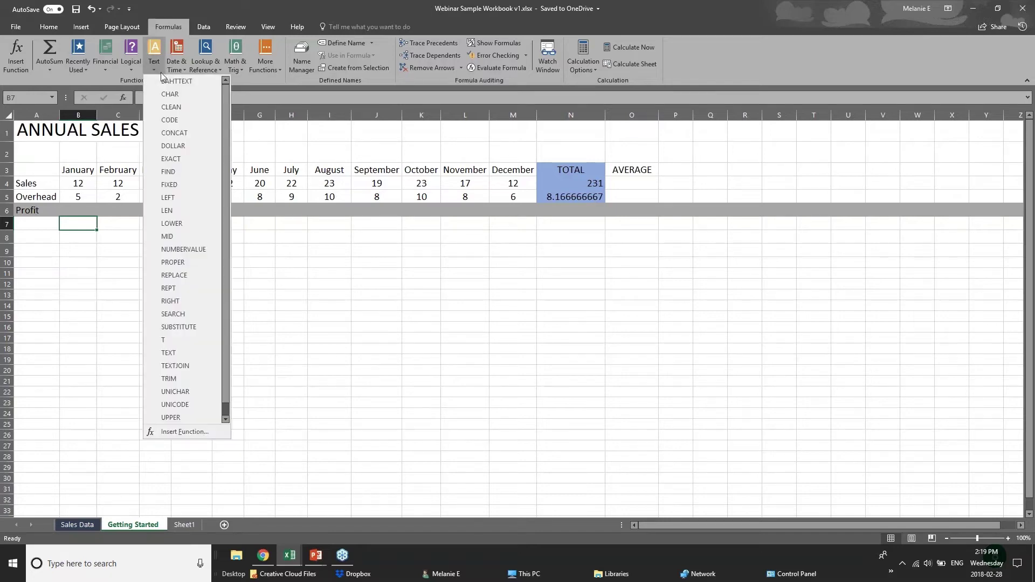
click(247, 83)
click(238, 70)
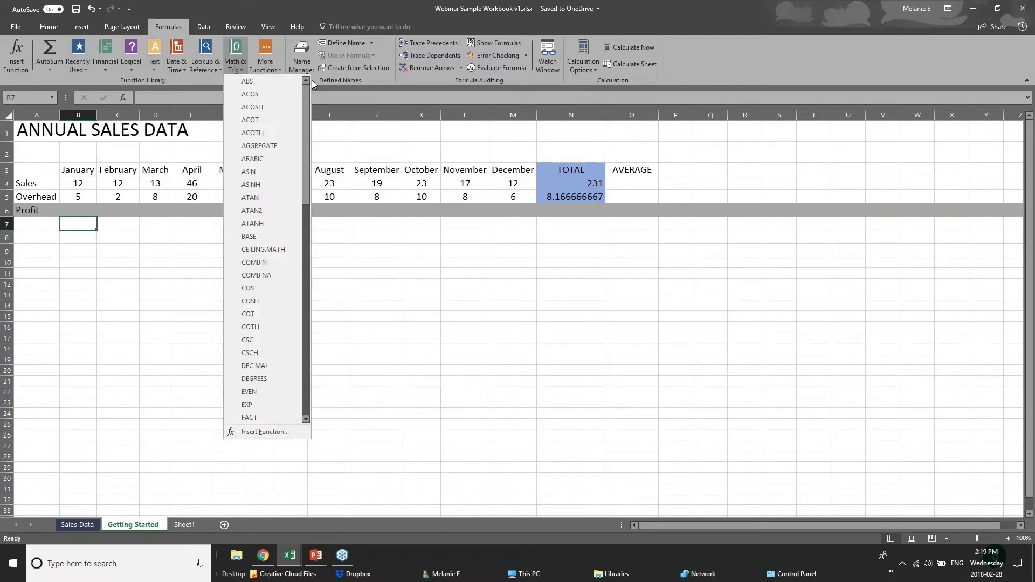
Browse the Lookup & Reference and Date & Time lists, then select Profit cell B6.
click(203, 71)
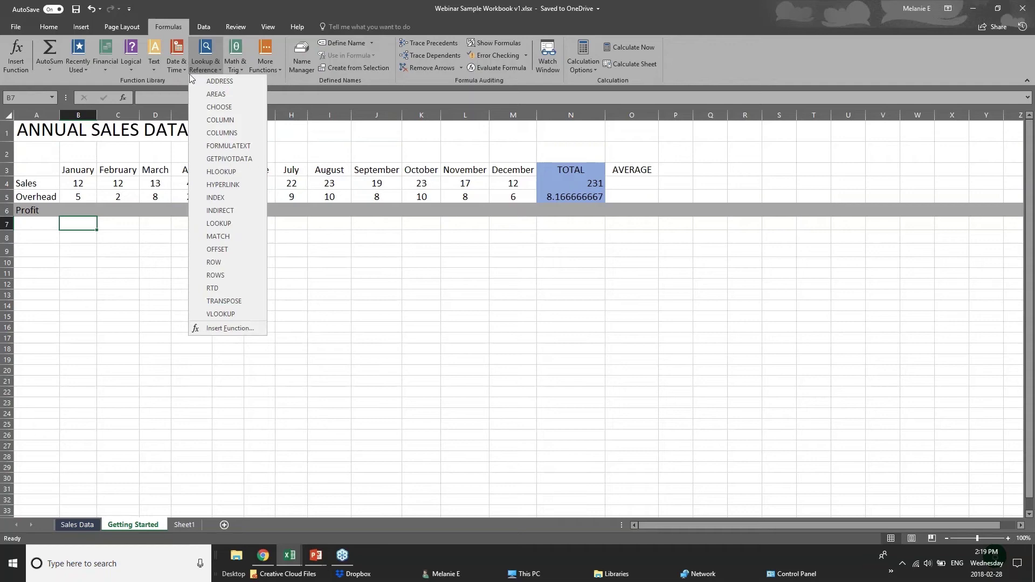
click(173, 74)
click(175, 70)
click(249, 79)
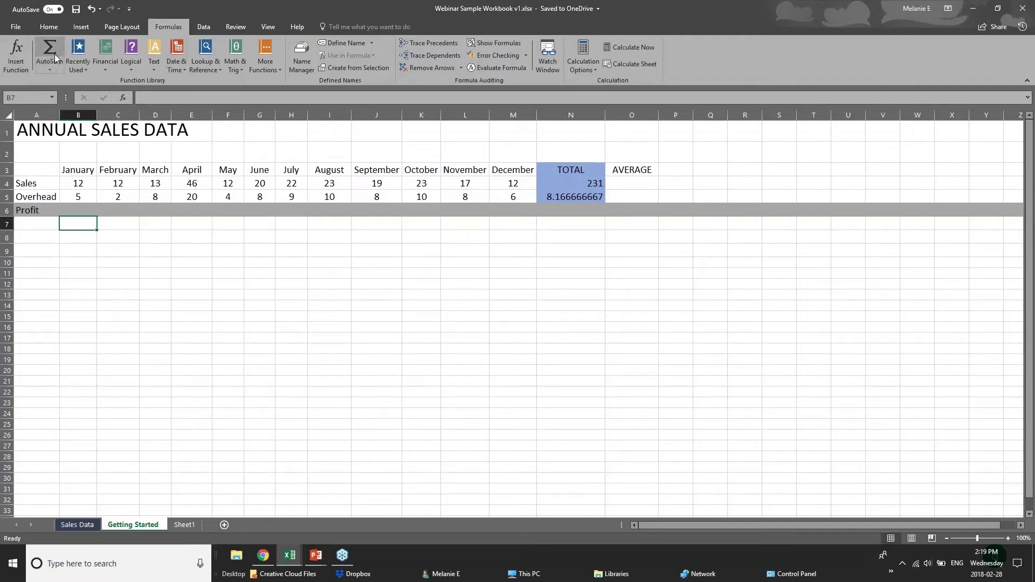
click(56, 69)
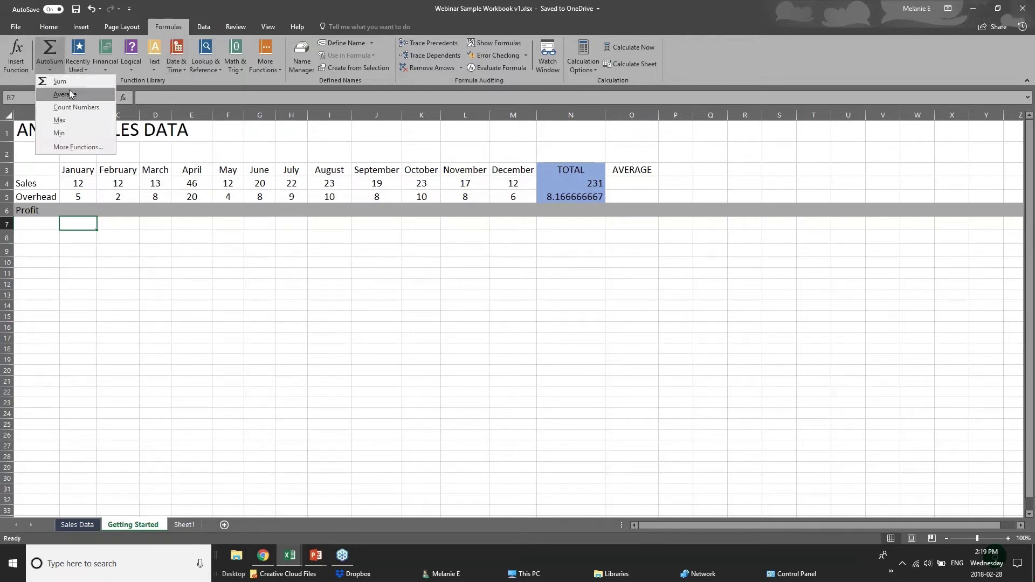
click(88, 222)
click(85, 211)
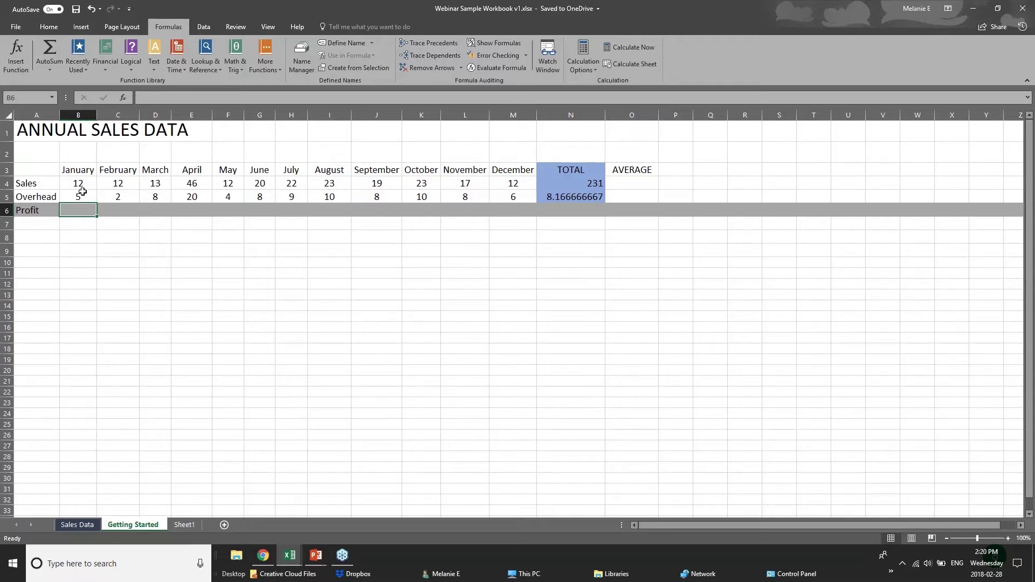
Select January Profit cell B6 and start an equals formula, discarding a mistyped function name.
click(79, 186)
click(79, 197)
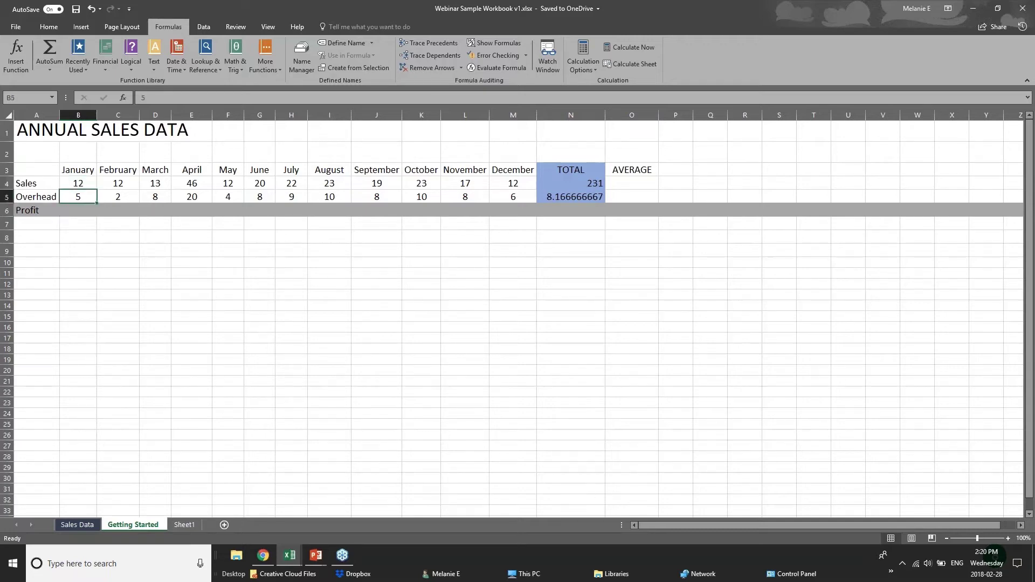
click(79, 209)
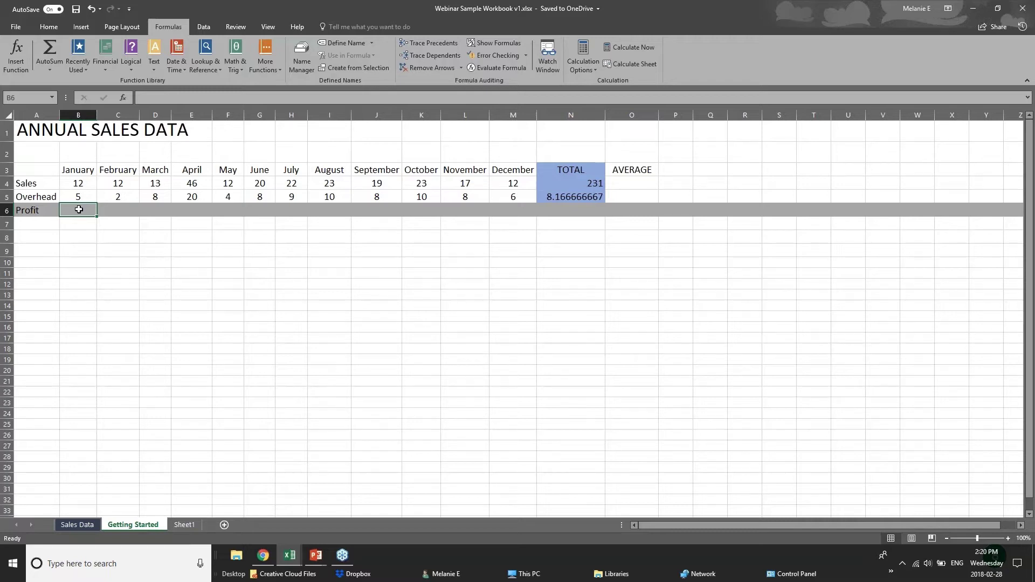
text(=)
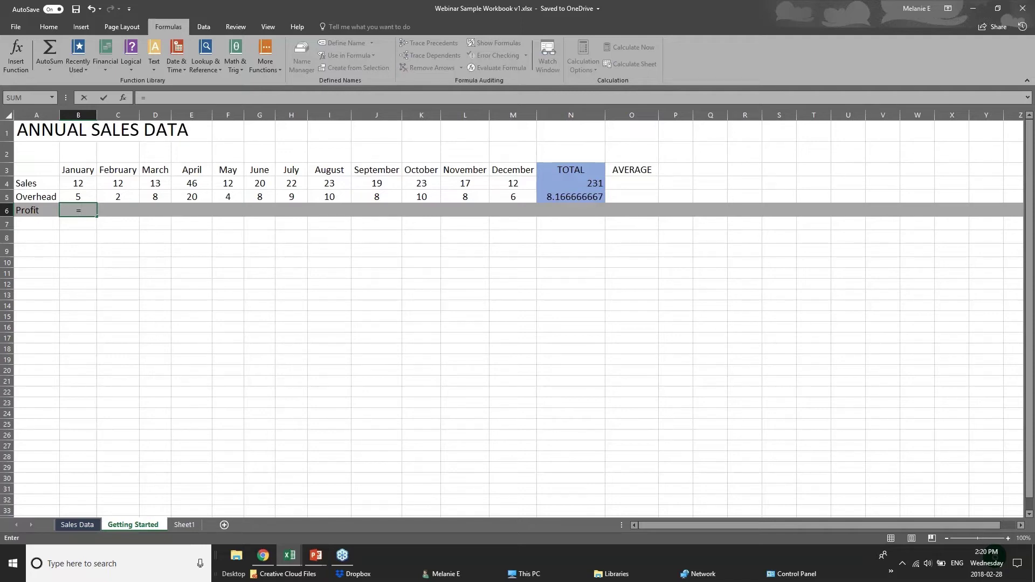
text(sub)
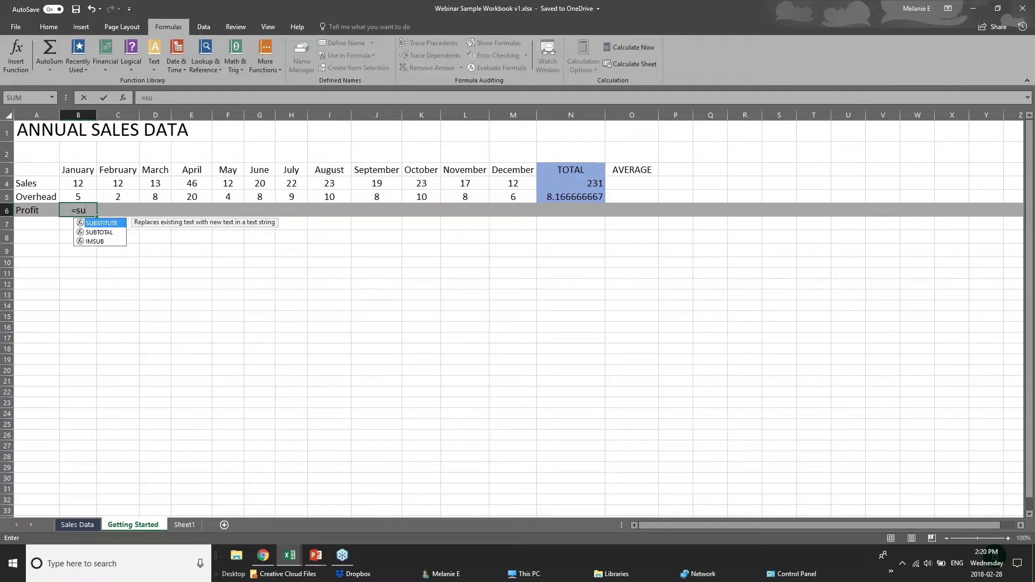
key(BackSpace)
key(BackSpace)
text(ub)
key(BackSpace)
key(BackSpace)
key(BackSpace)
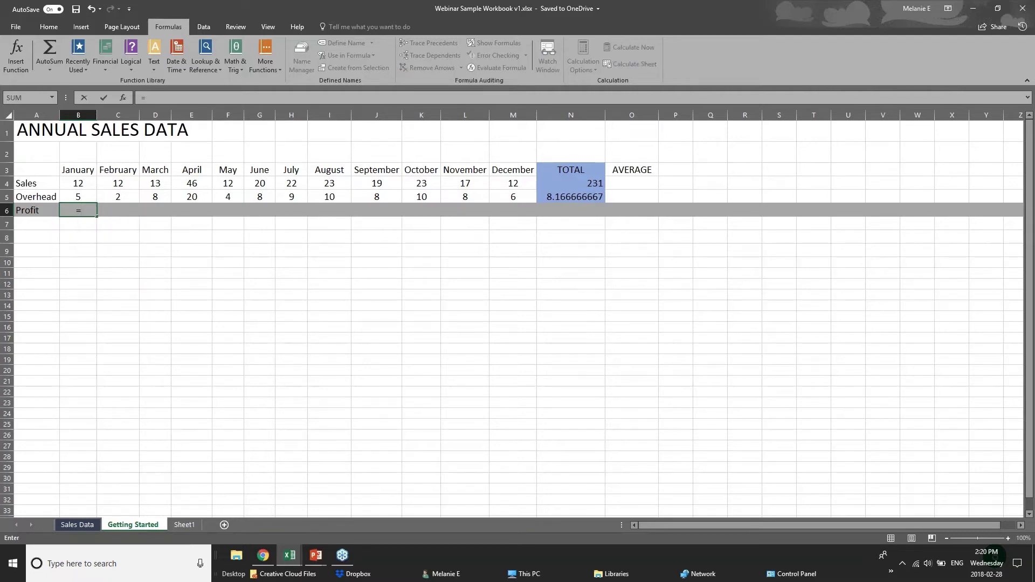
Complete B6 as =B4-B5, showing 7, and reselect it to check the formula.
click(85, 182)
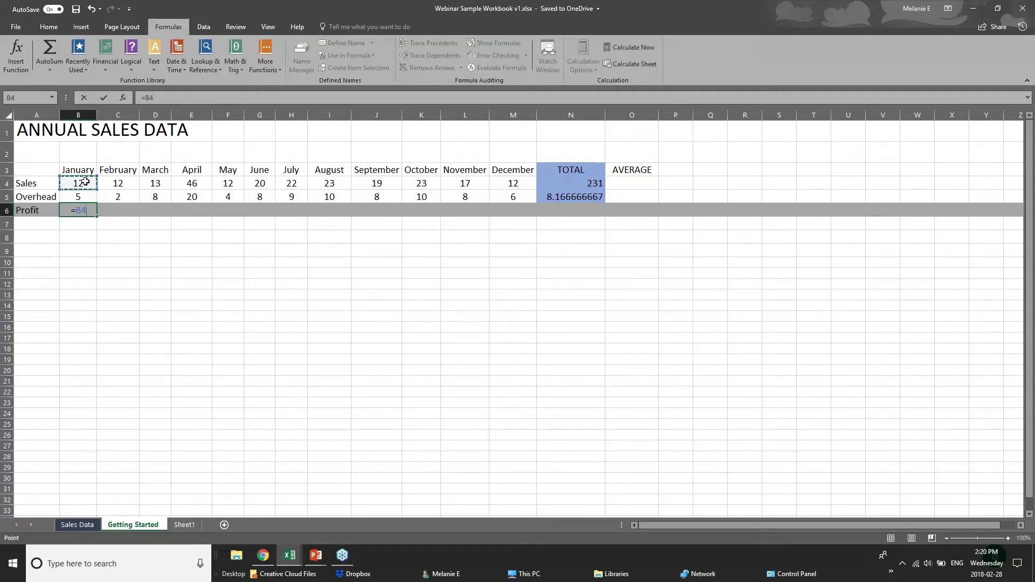
text(-)
click(88, 197)
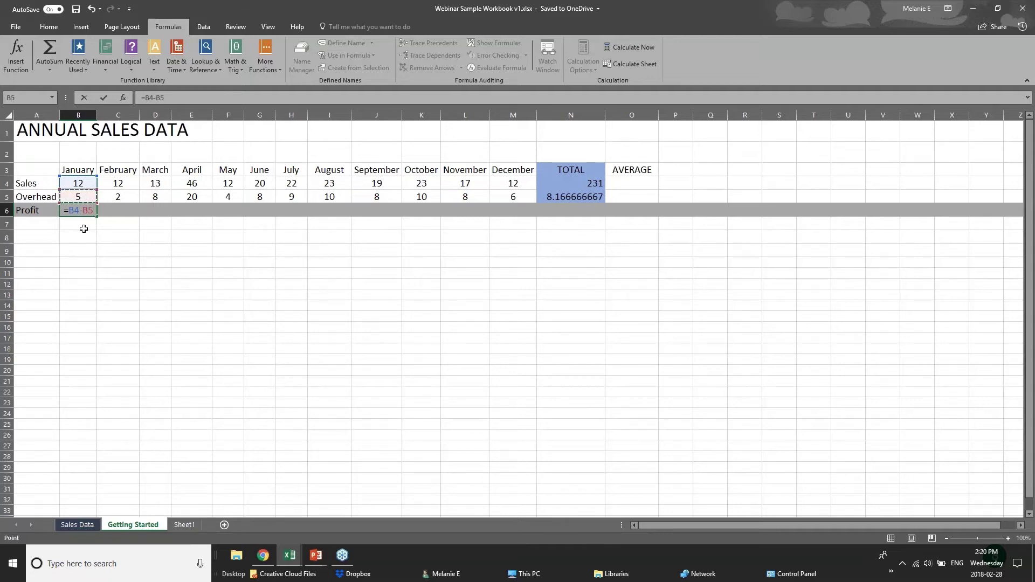
key(Return)
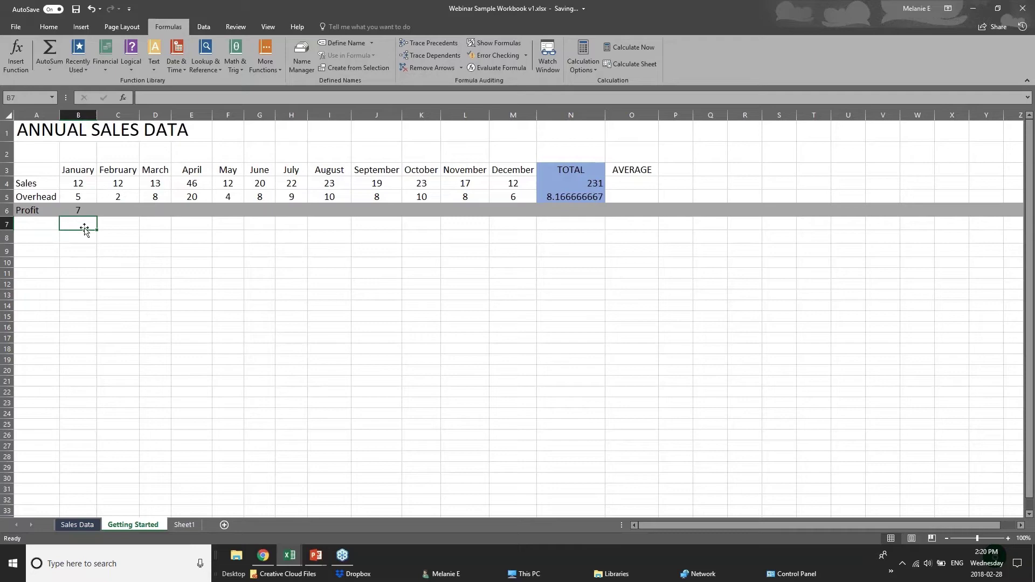
click(78, 211)
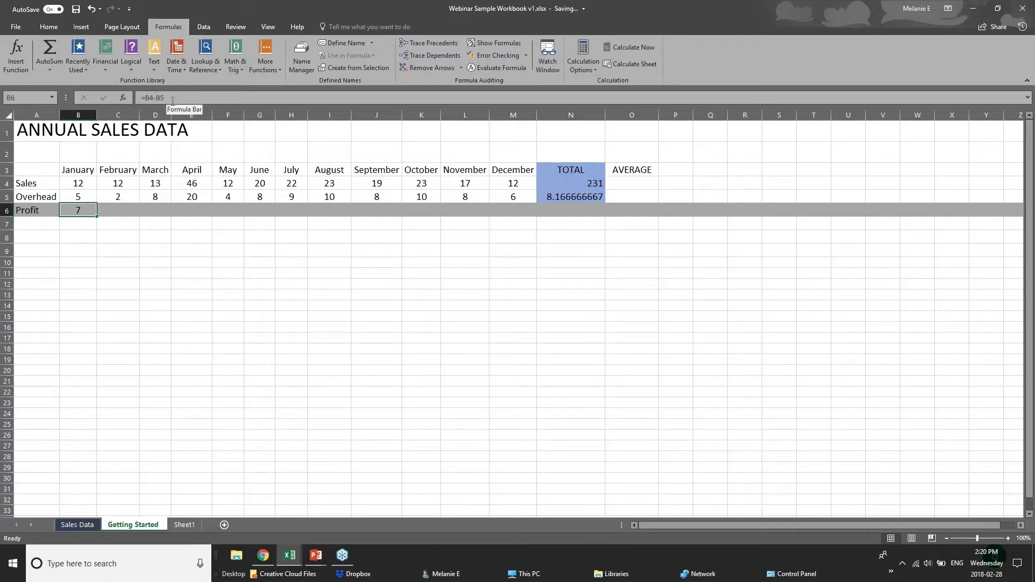
click(128, 209)
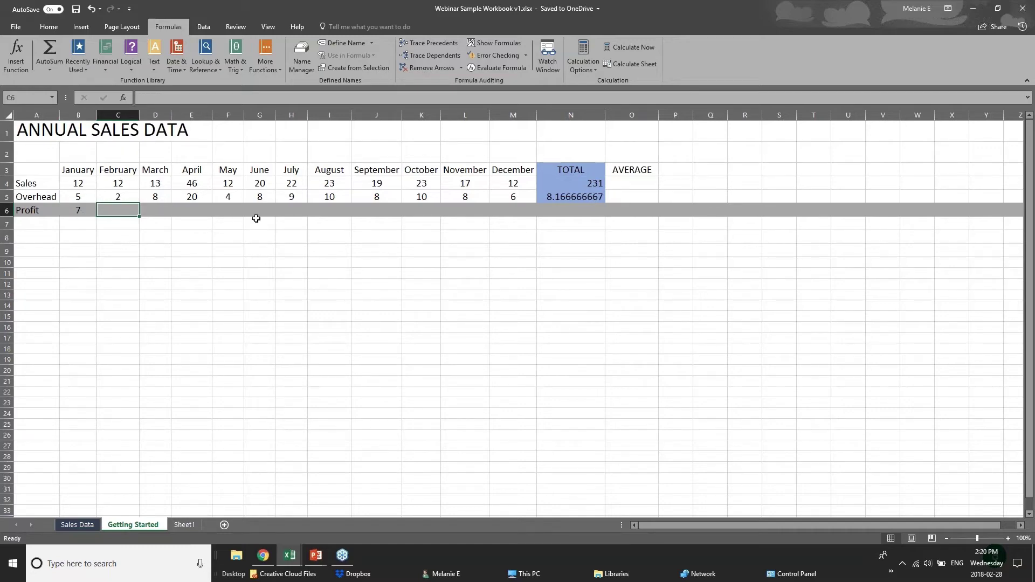
click(69, 211)
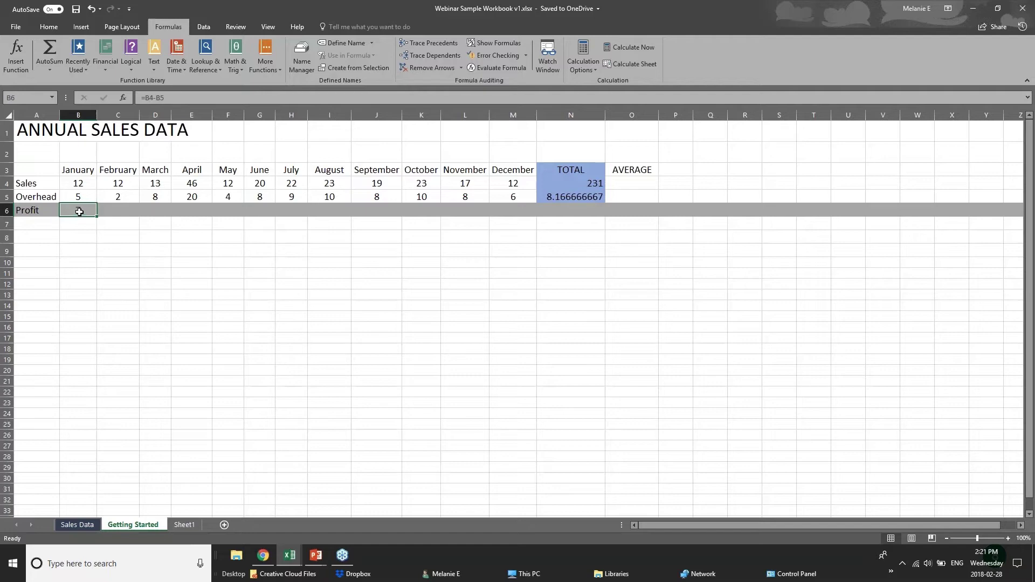
Copy January's =B4-B5 profit formula into C6 and fill it across through December in M6.
right_click(78, 212)
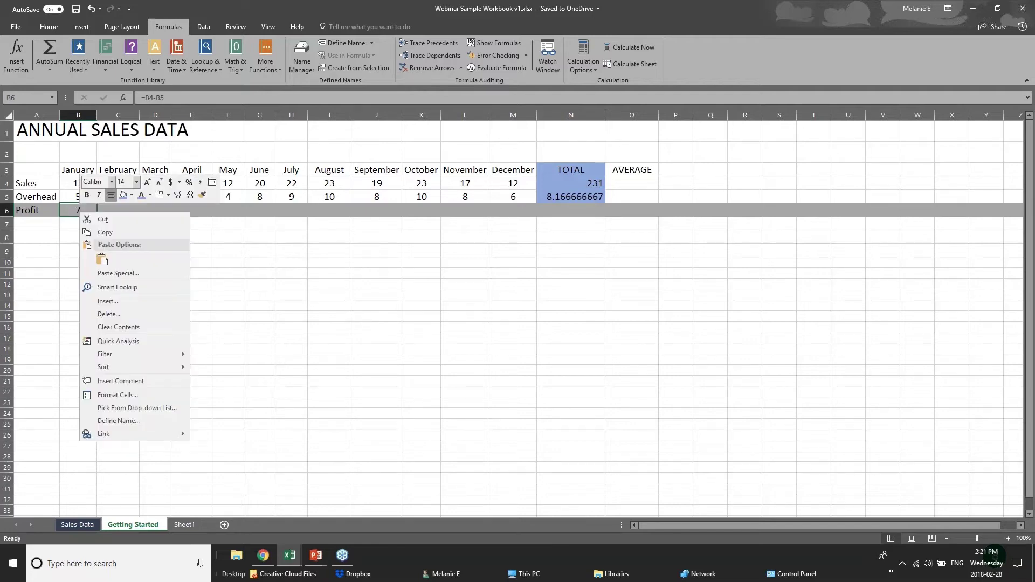
click(102, 233)
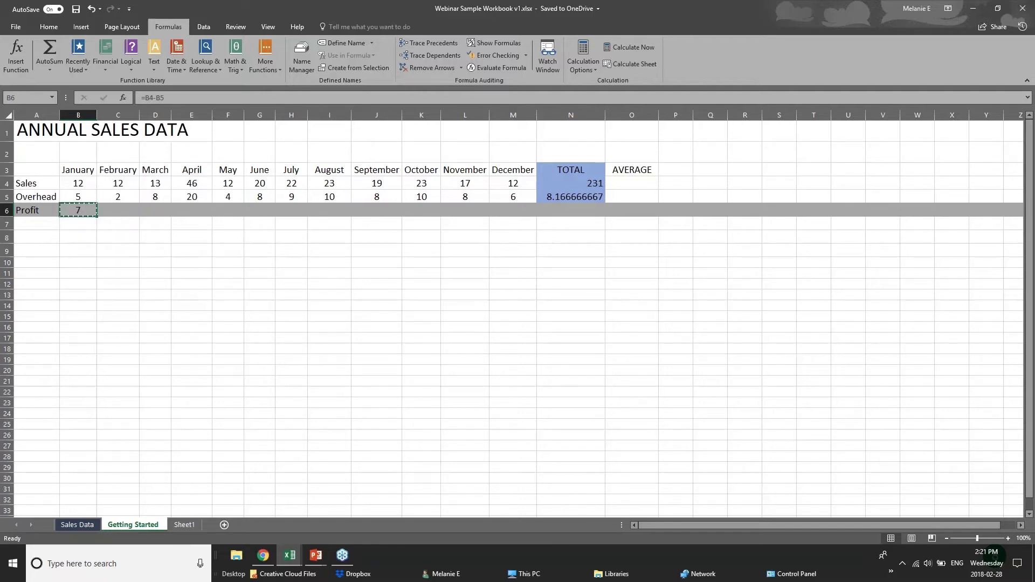
click(113, 210)
right_click(115, 212)
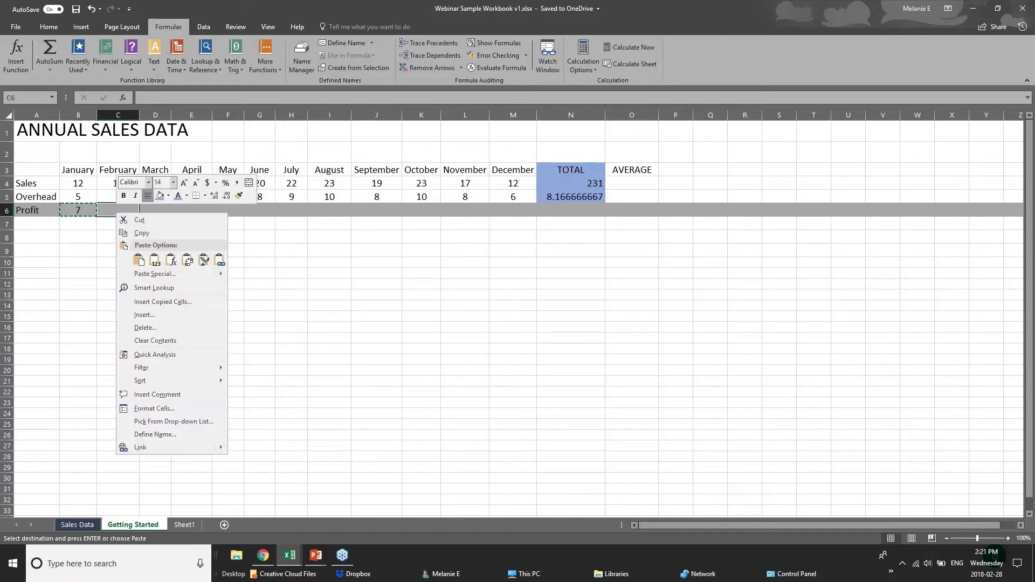
click(150, 262)
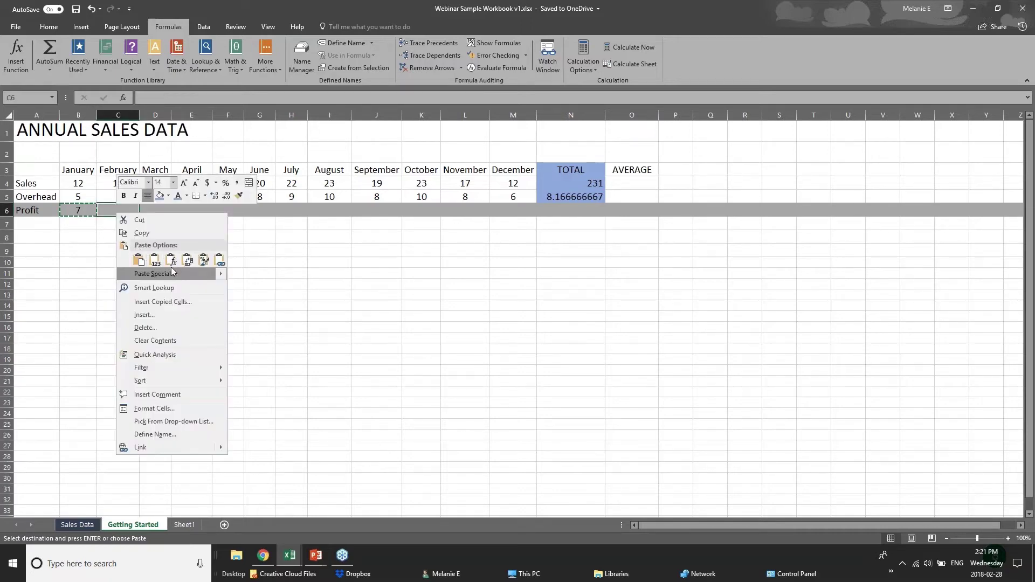
click(171, 262)
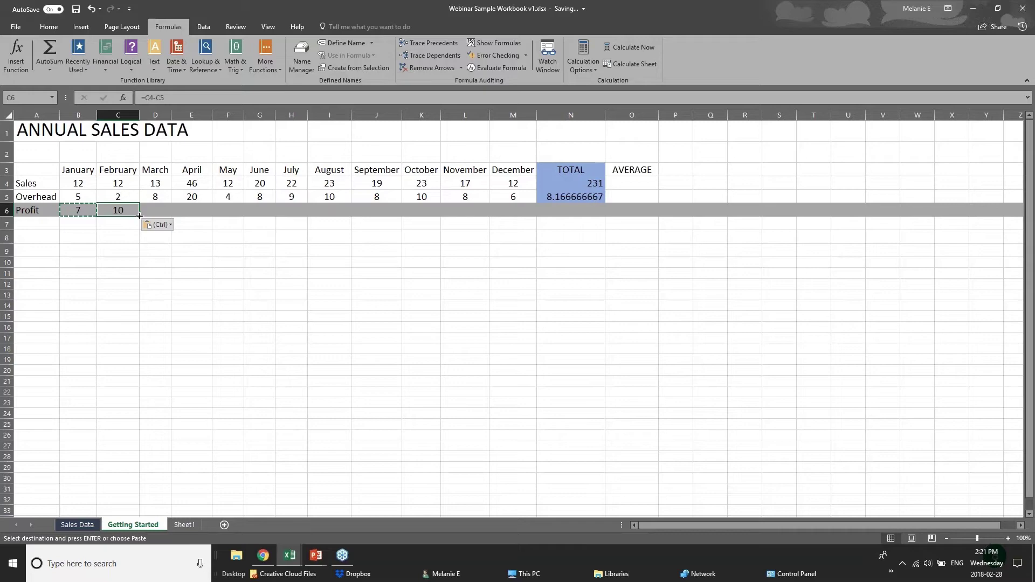
drag(138, 217, 520, 217)
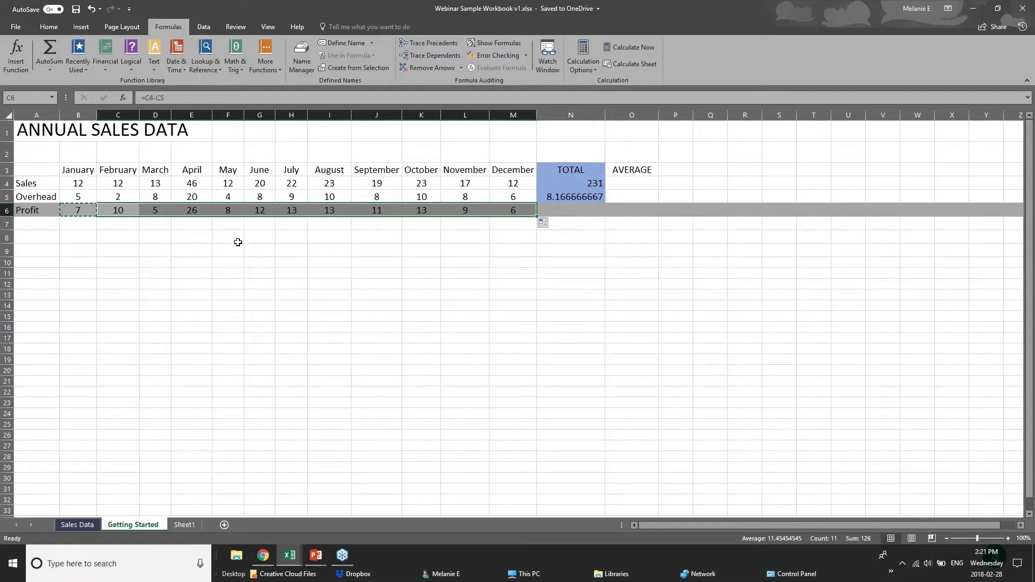
click(64, 181)
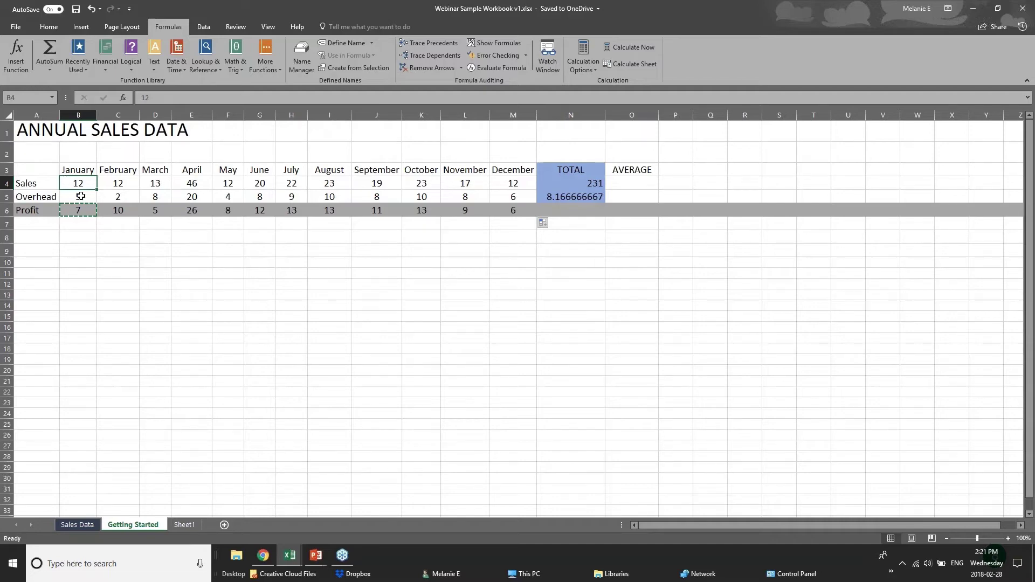
click(89, 221)
click(591, 211)
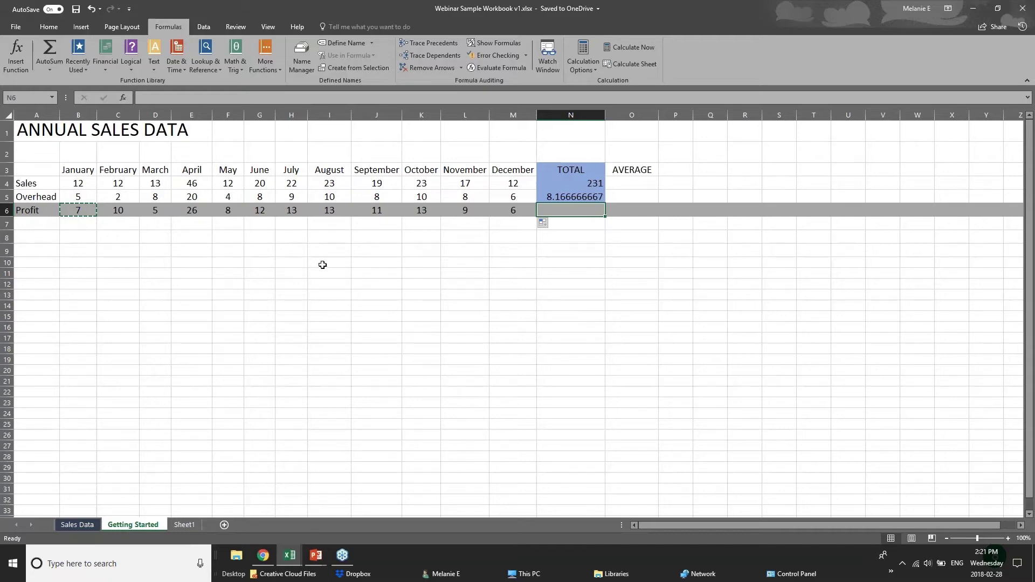
Return to PowerPoint and advance to the Formatting Worksheets slide.
click(315, 556)
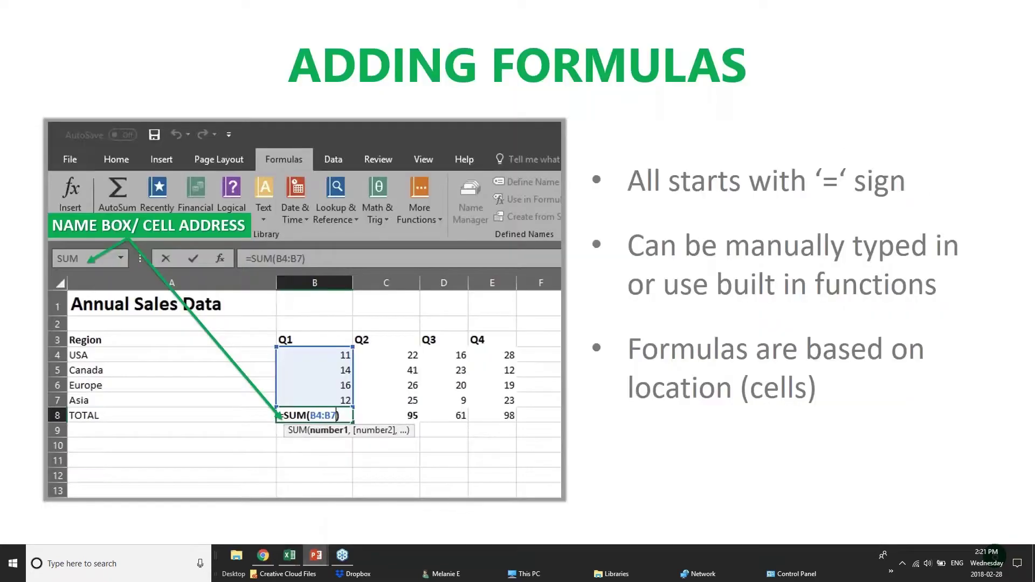
key(Right)
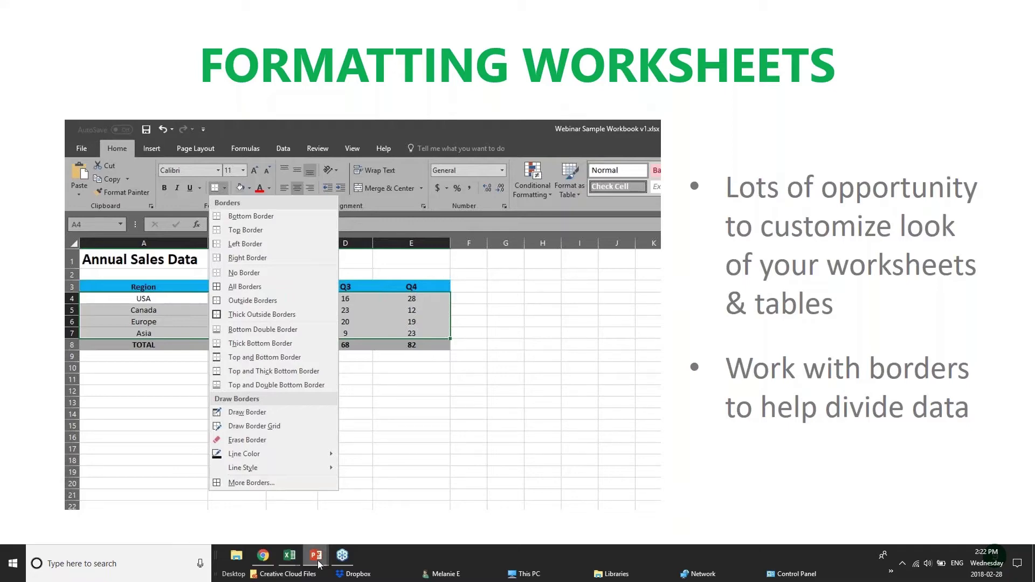
Switch from the Webinar workbook to pivotTables.xlsx and look over its order list.
mouse_move(289, 555)
click(401, 497)
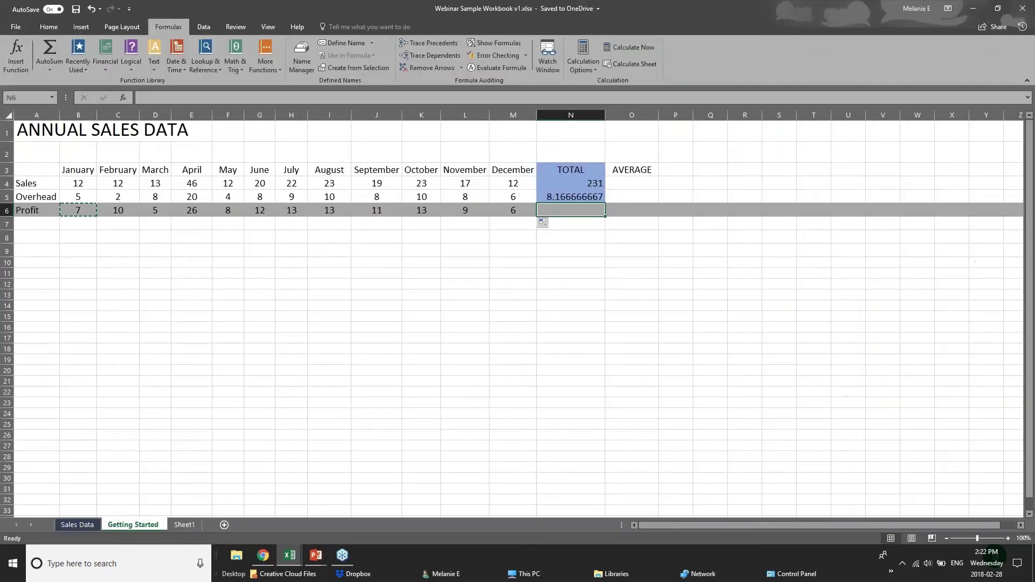
click(300, 248)
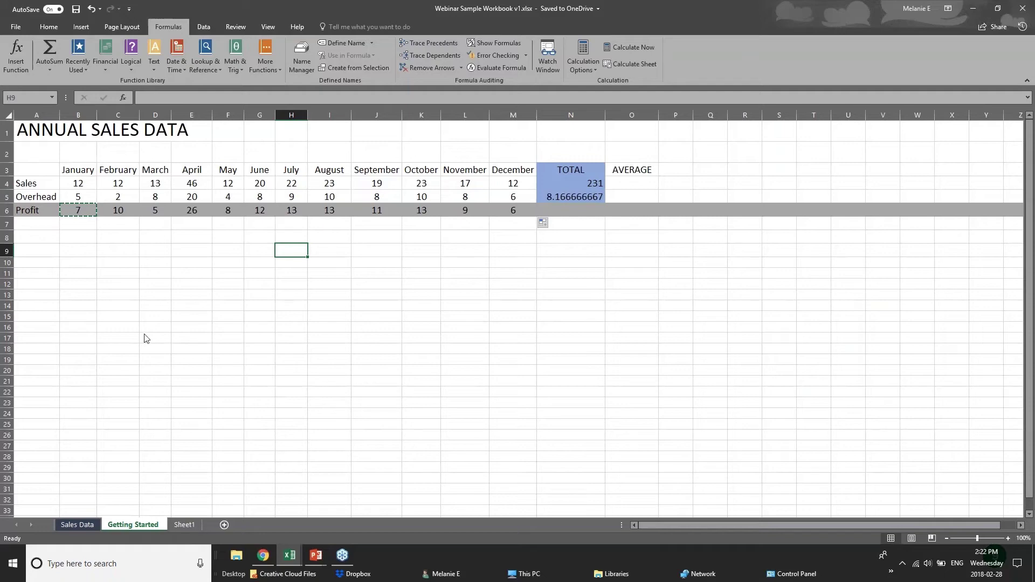
key(ctrl+Page_Up)
click(290, 555)
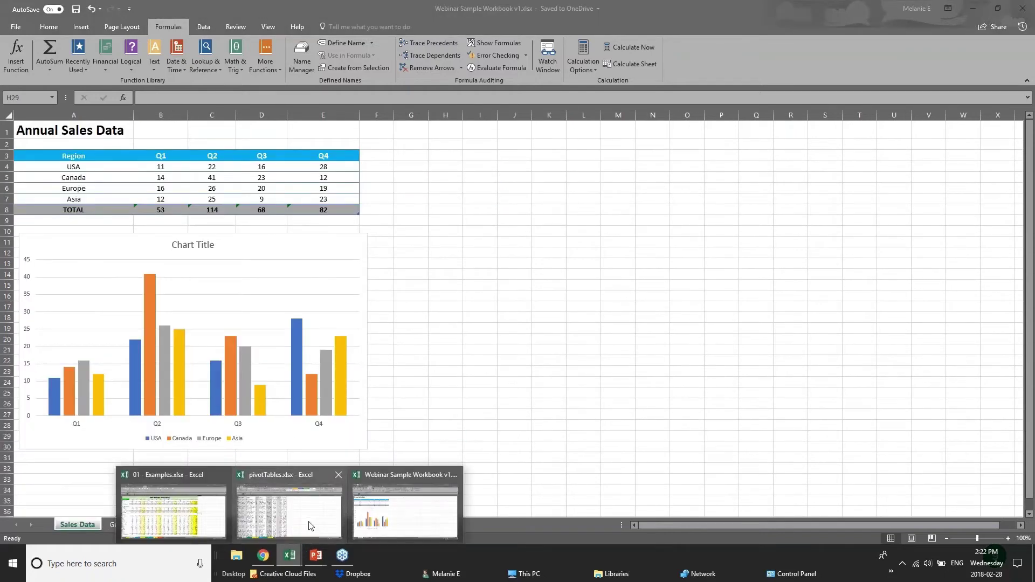
click(310, 526)
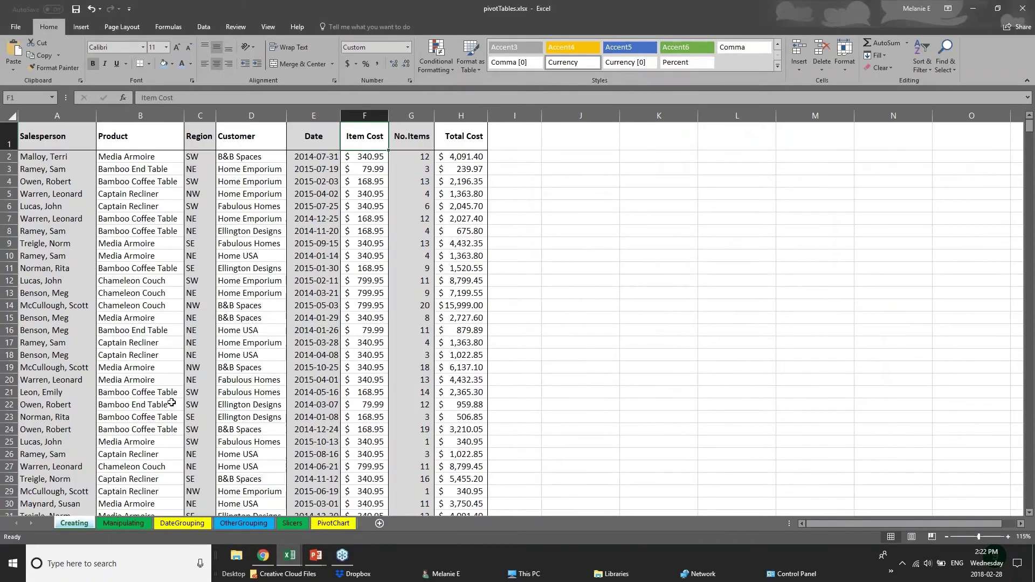
scroll(171, 402, down, 13)
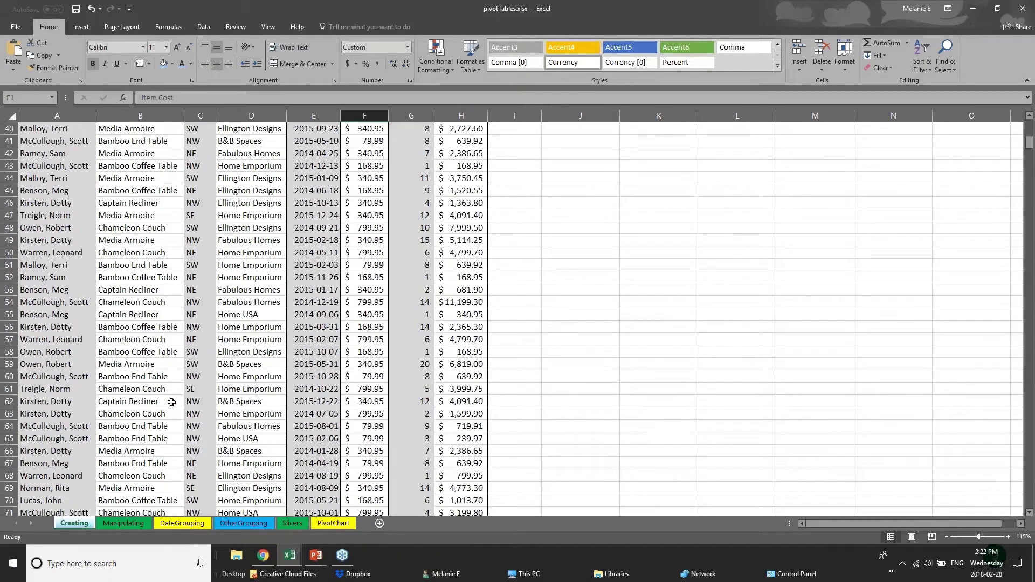
scroll(172, 402, down, 20)
scroll(202, 356, up, 20)
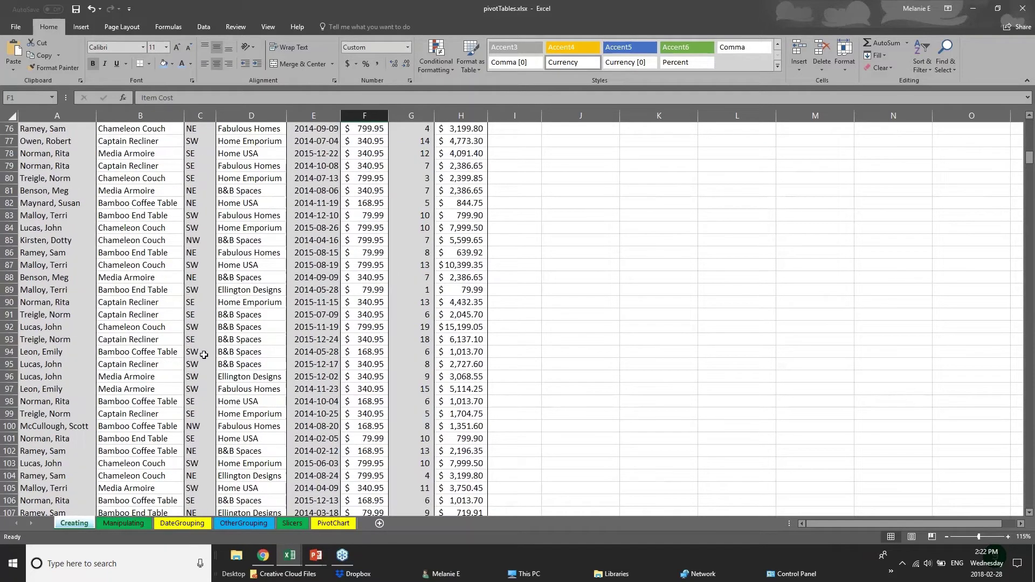
Fill the whole Salesperson column A with light blue.
click(62, 171)
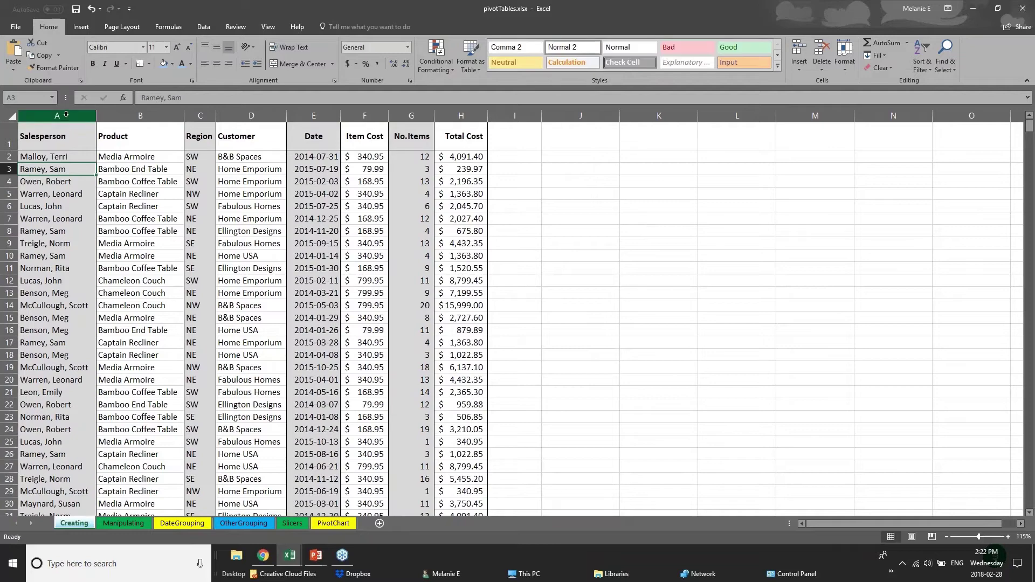
click(63, 142)
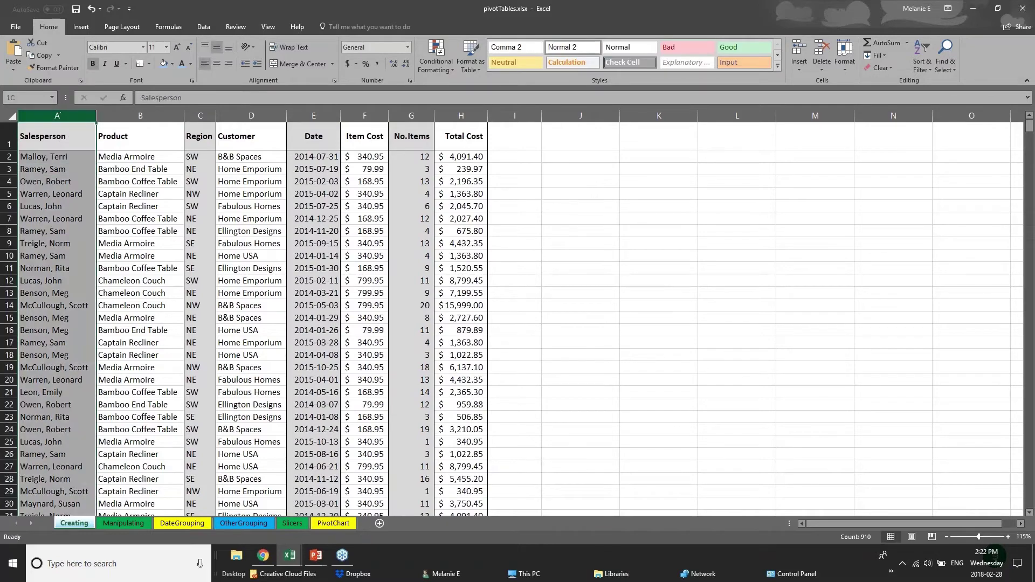
drag(141, 114, 455, 114)
click(454, 114)
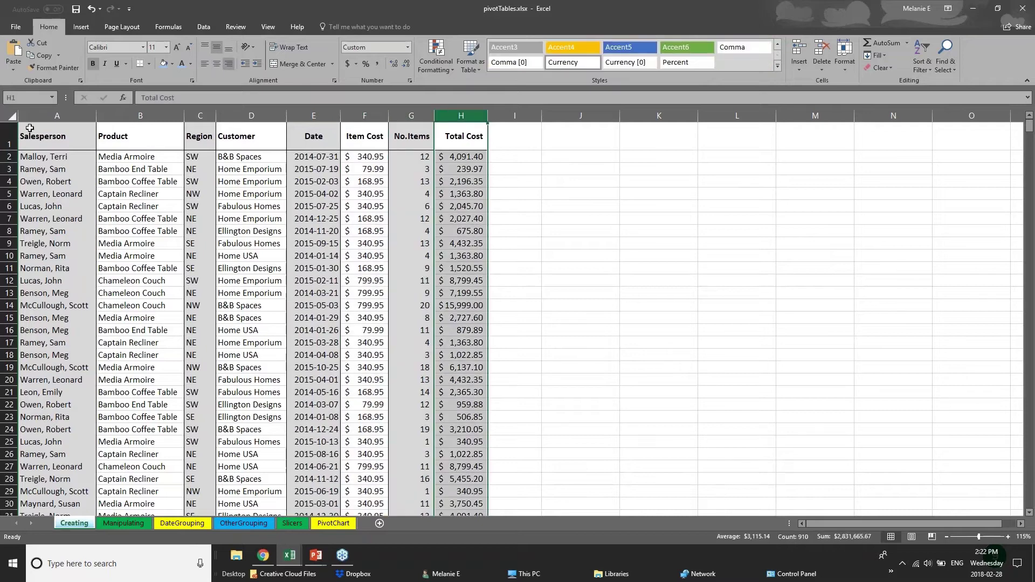
click(58, 114)
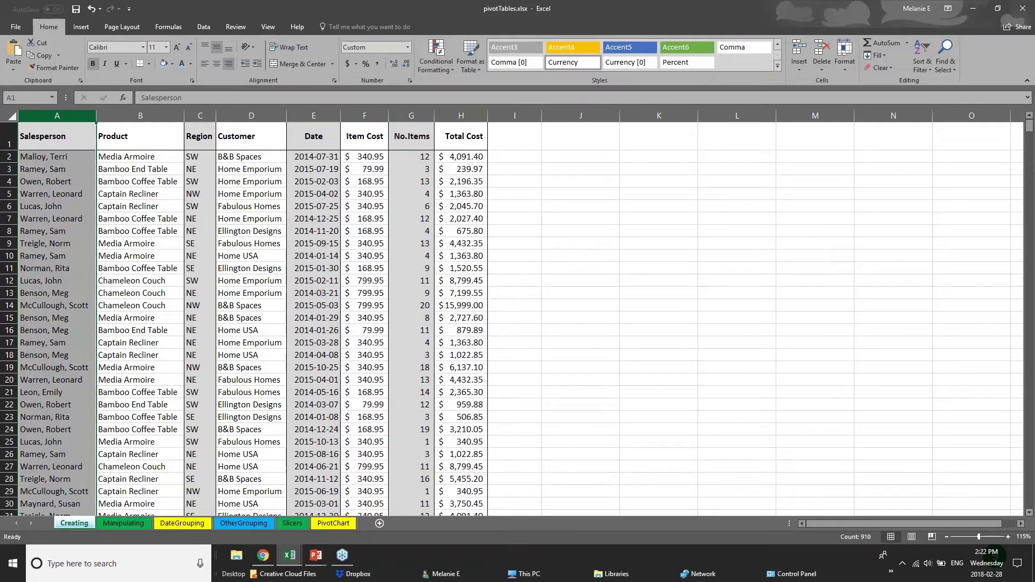
right_click(58, 114)
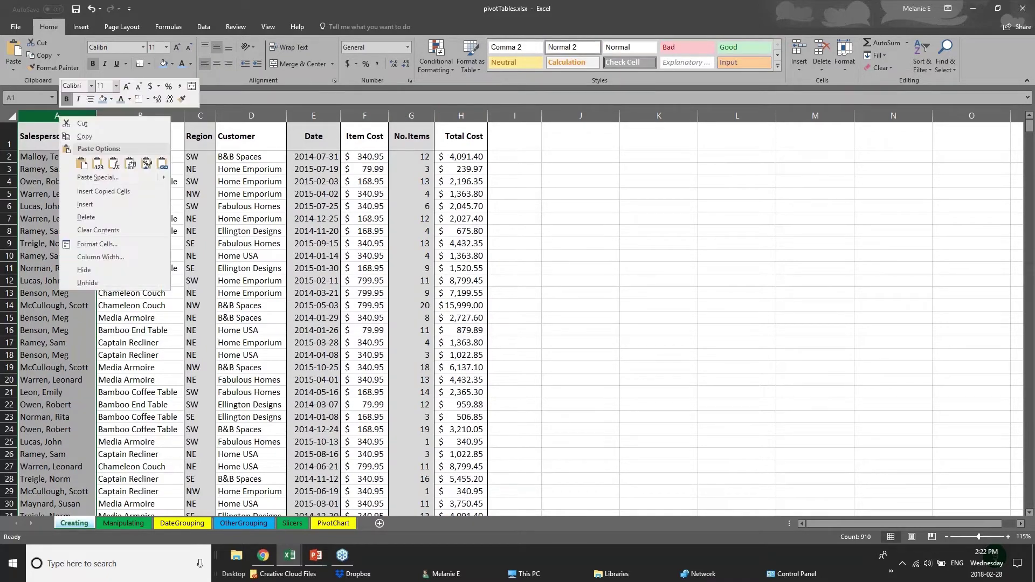
click(111, 99)
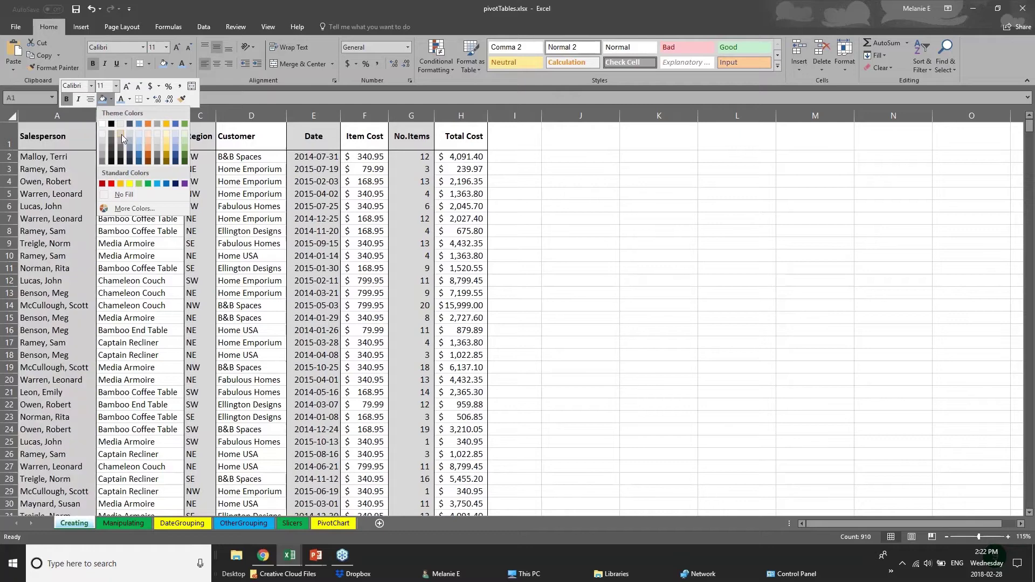
click(140, 148)
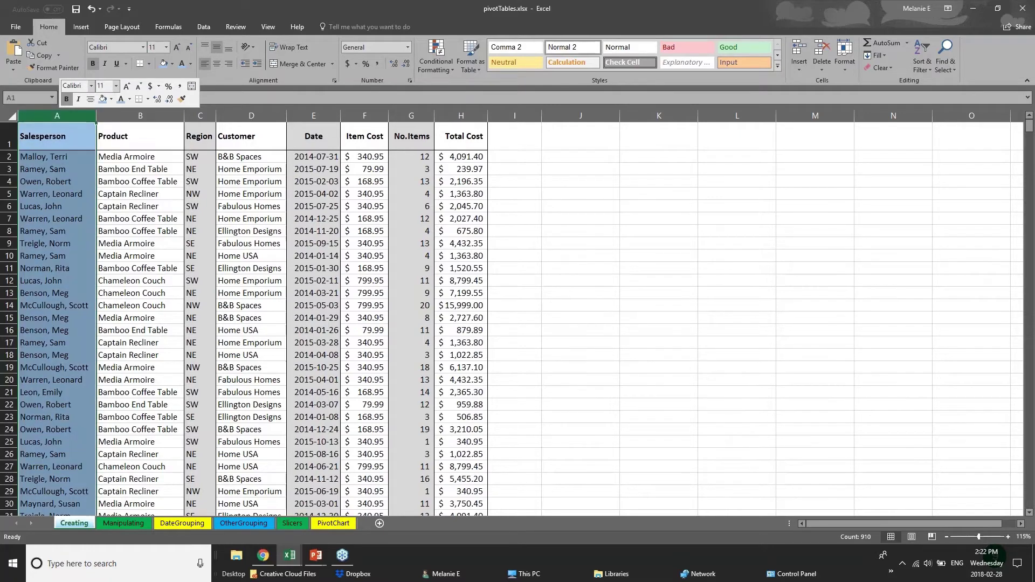
click(53, 173)
click(42, 141)
Apply a Thick Bottom Border under header row 1 (A1:H1) of the sales data.
drag(42, 140, 475, 140)
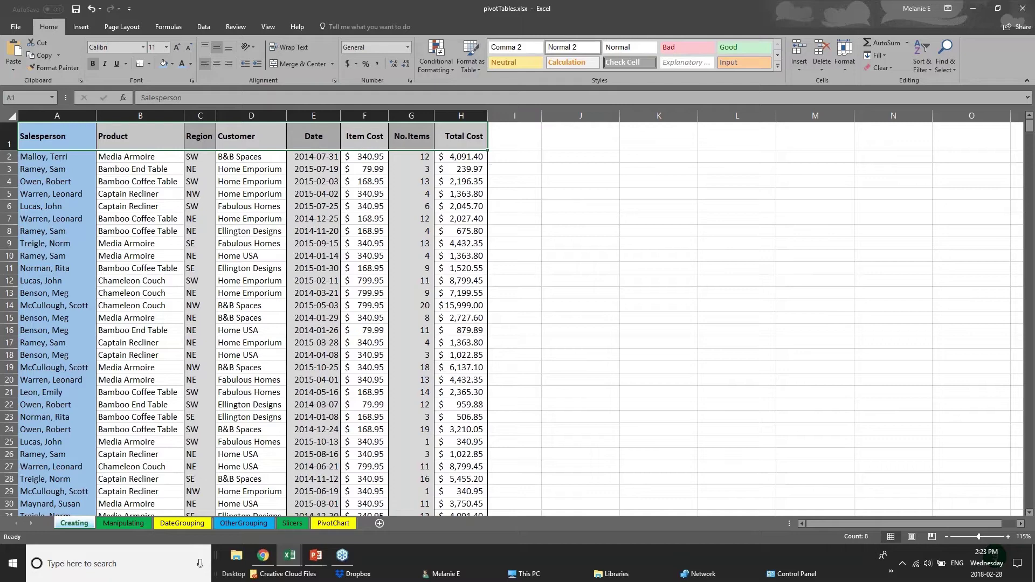
click(9, 139)
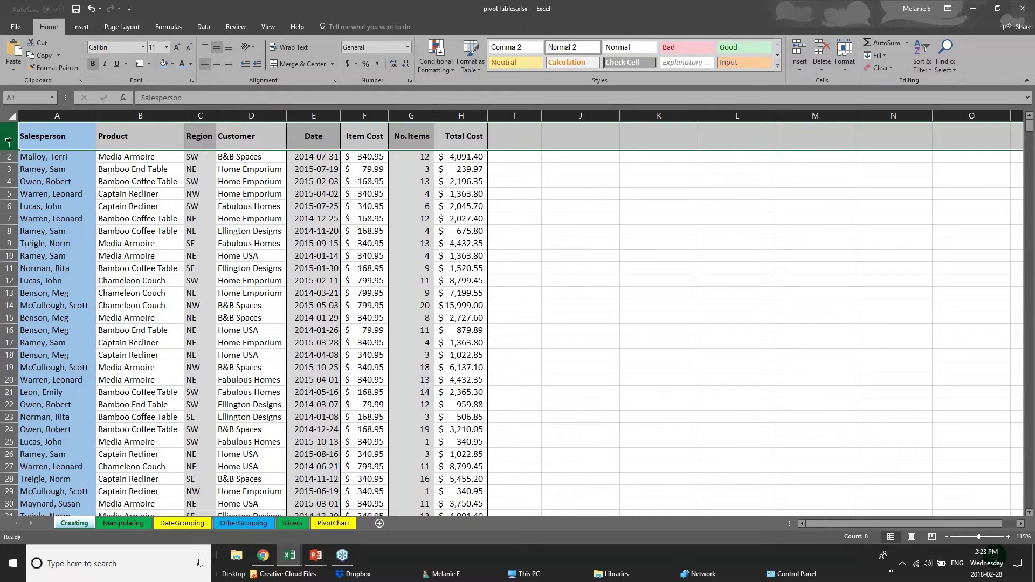
click(151, 65)
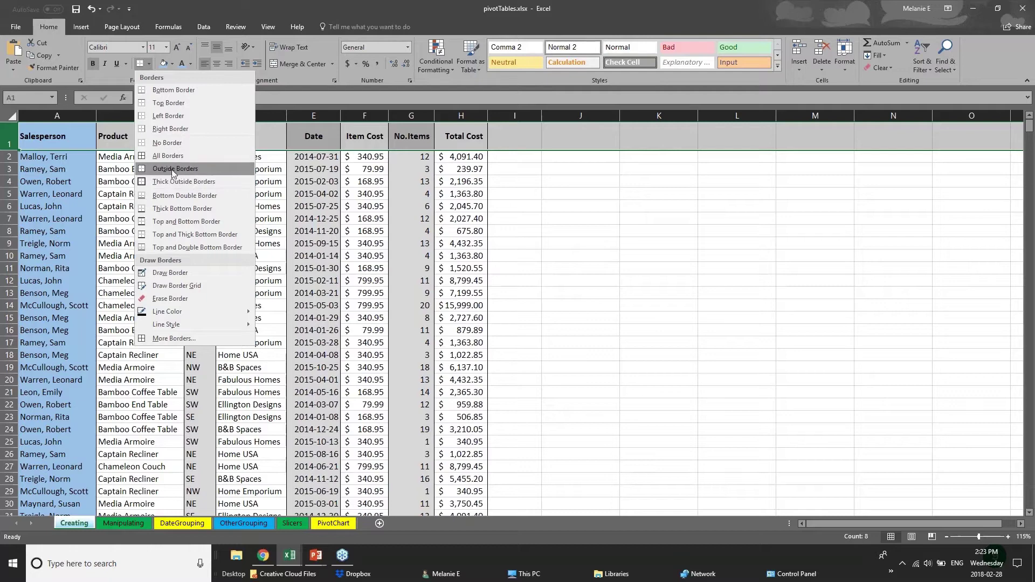
click(8, 136)
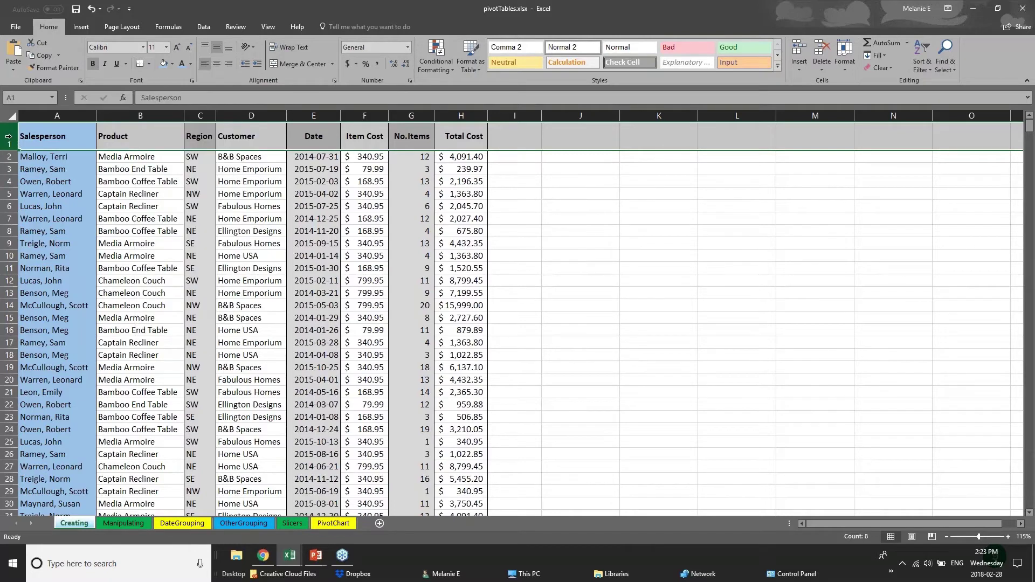
click(149, 64)
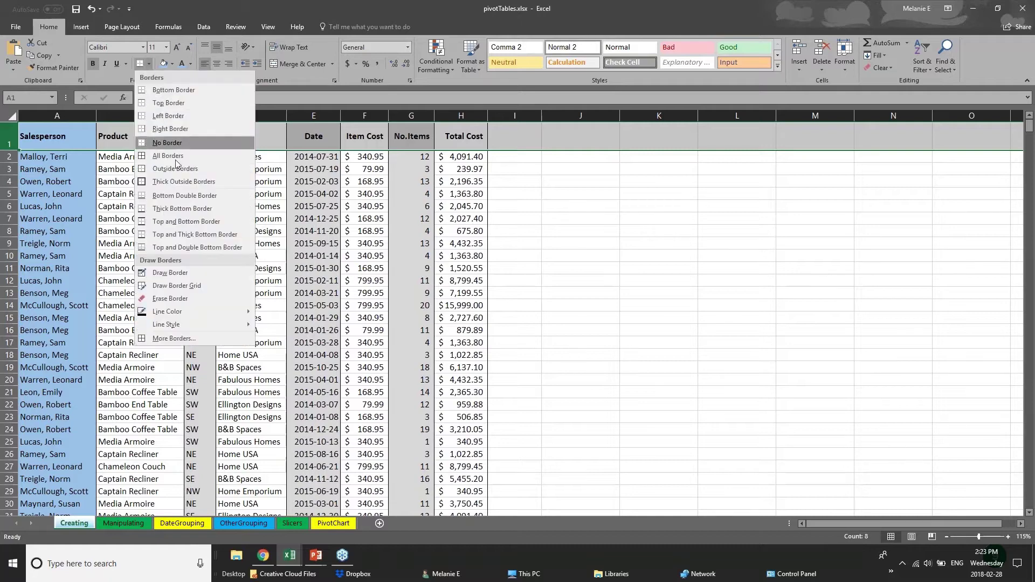
click(143, 208)
drag(58, 141, 461, 134)
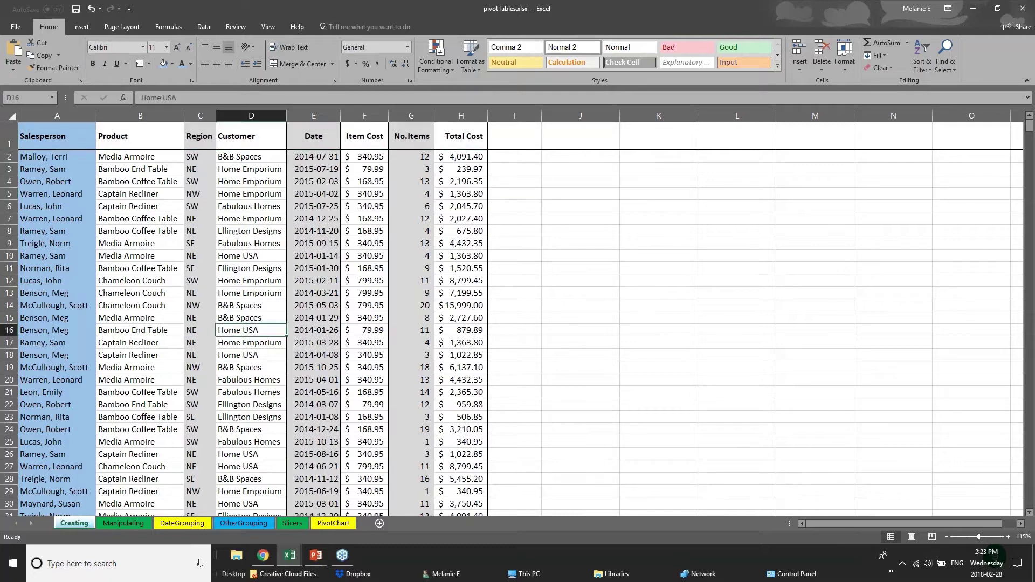
click(242, 327)
Browse the pivot table sheets, then switch to the 01 - Examples workbook's 2017 Budget Projections sheet.
scroll(75, 428, down, 14)
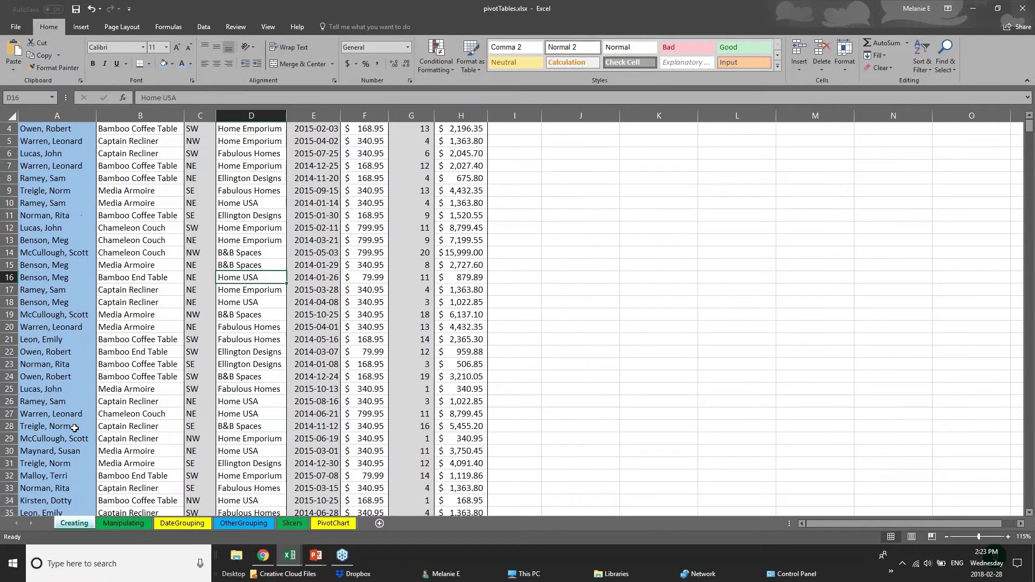
click(158, 525)
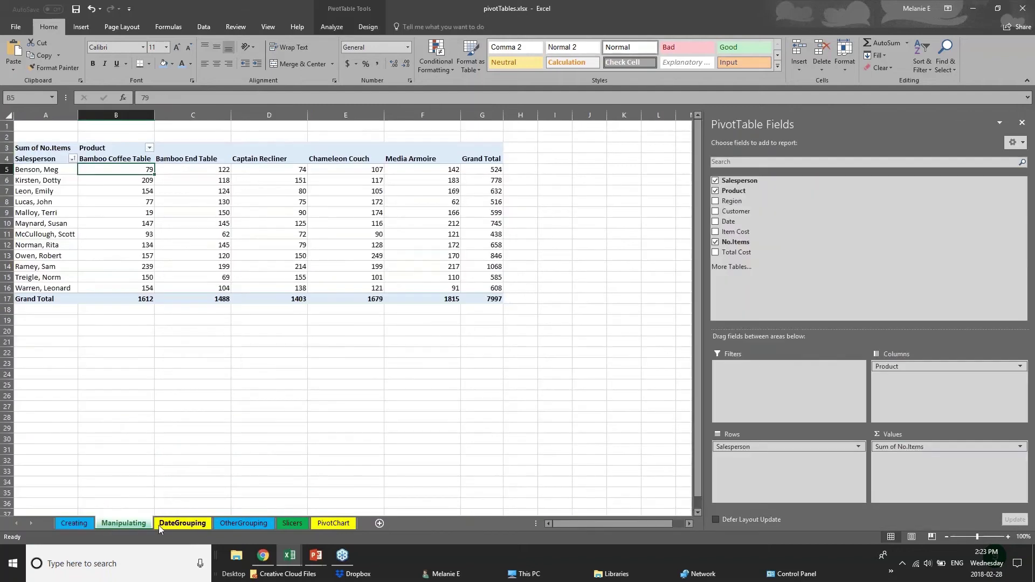
click(226, 523)
click(324, 524)
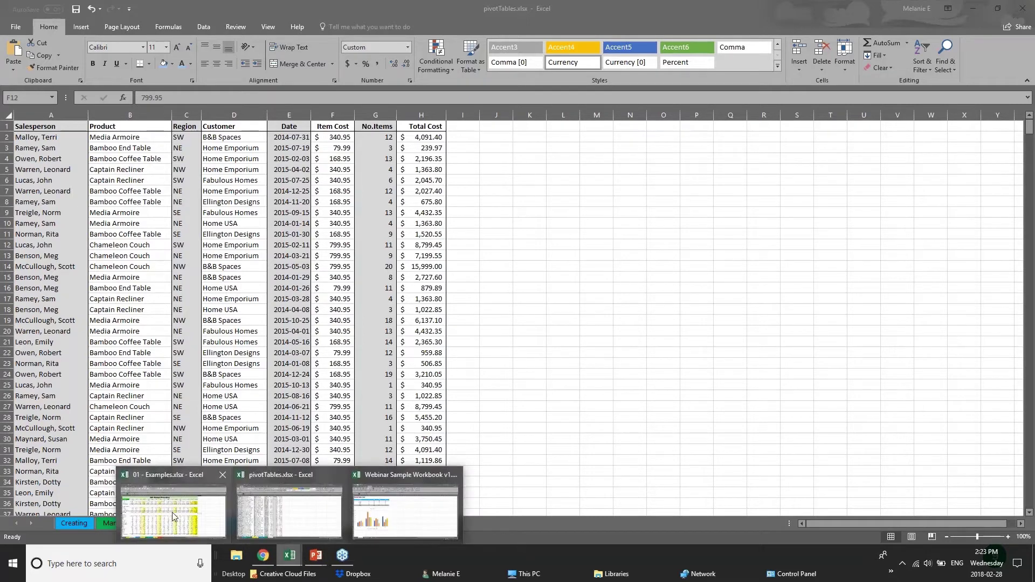
click(173, 515)
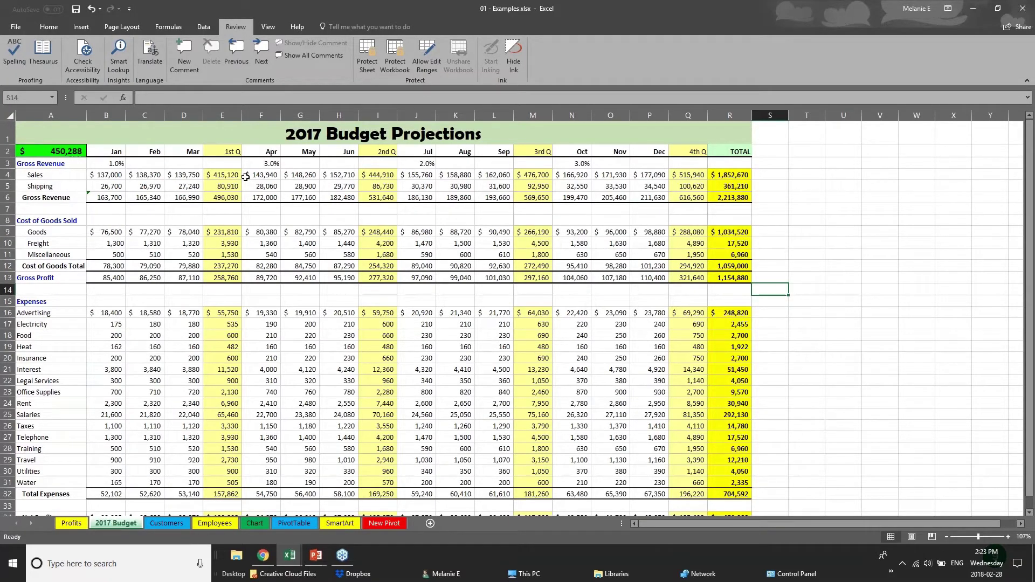
click(226, 153)
click(222, 110)
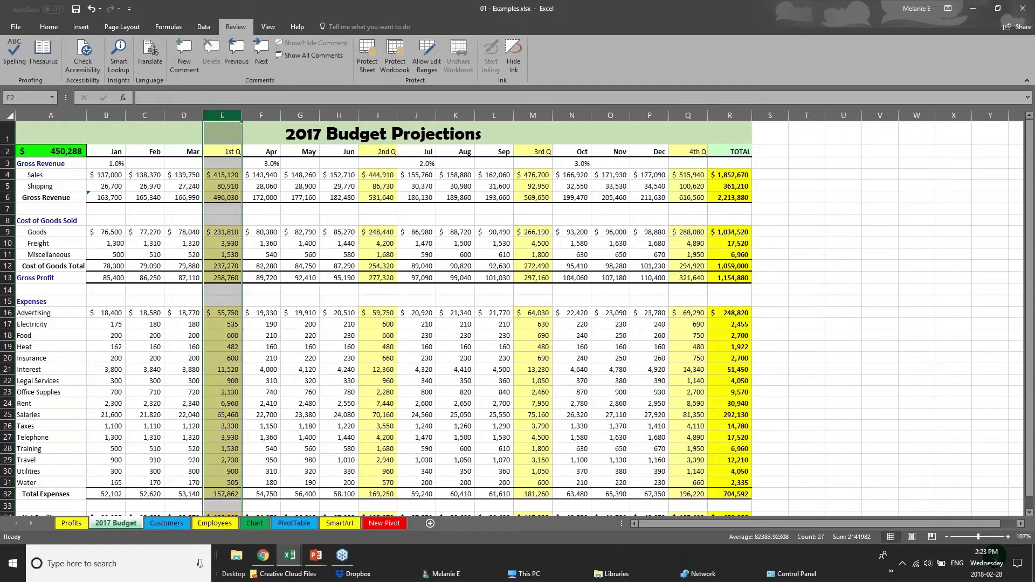
click(382, 111)
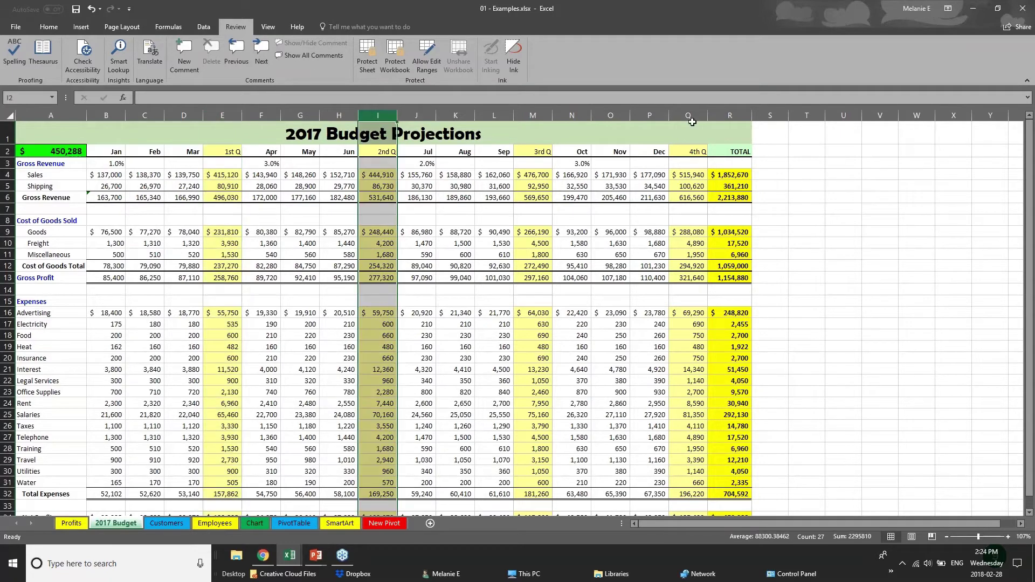
click(689, 111)
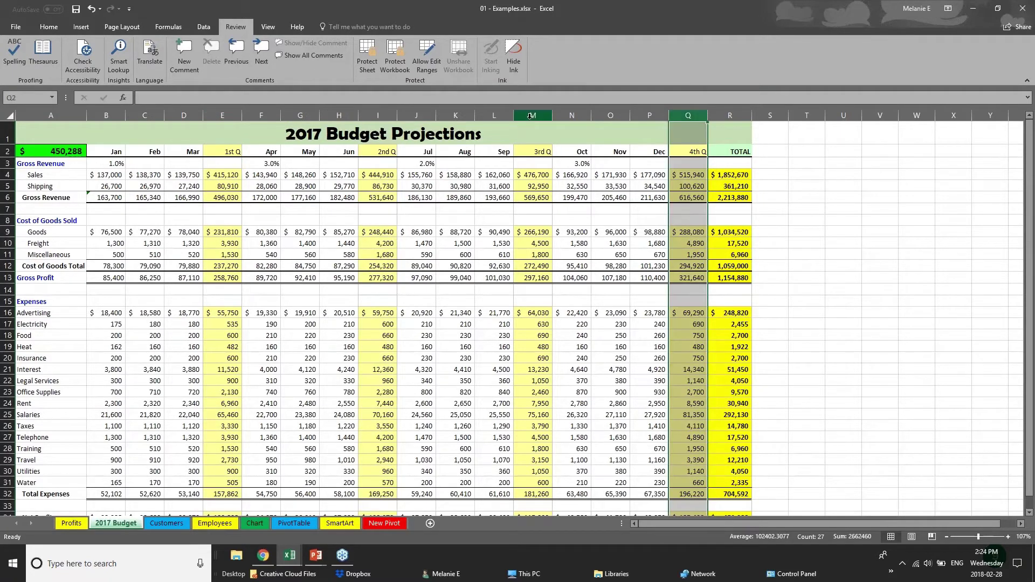
click(533, 112)
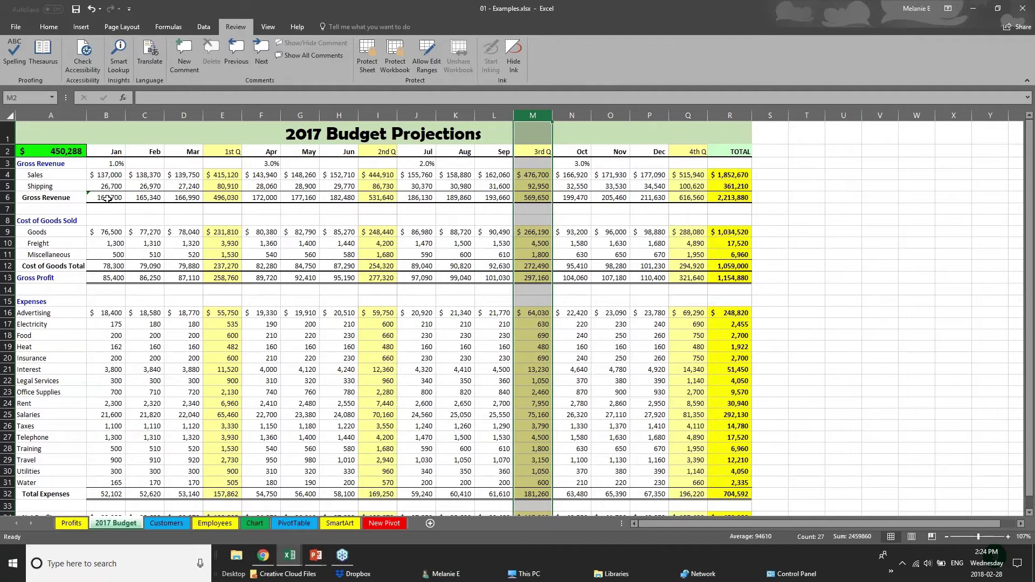
drag(108, 198, 742, 196)
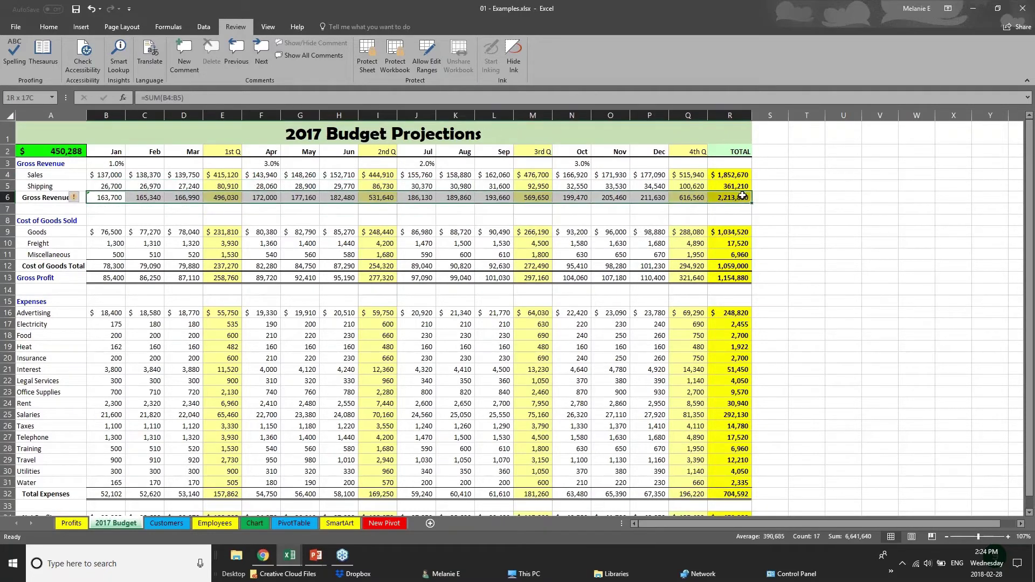
drag(121, 153, 729, 151)
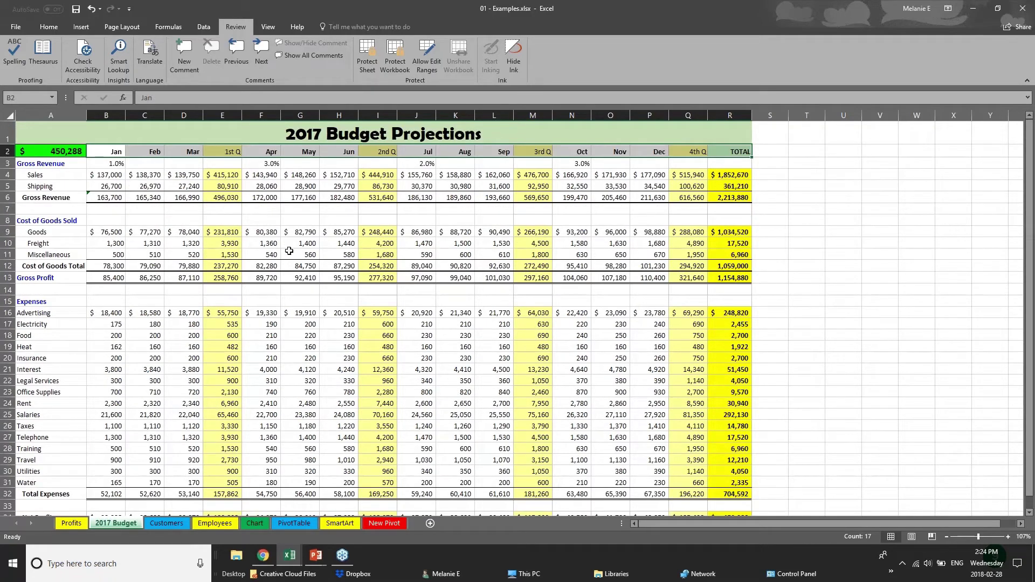
Remove all borders from the entire budget sheet with No Border.
click(11, 117)
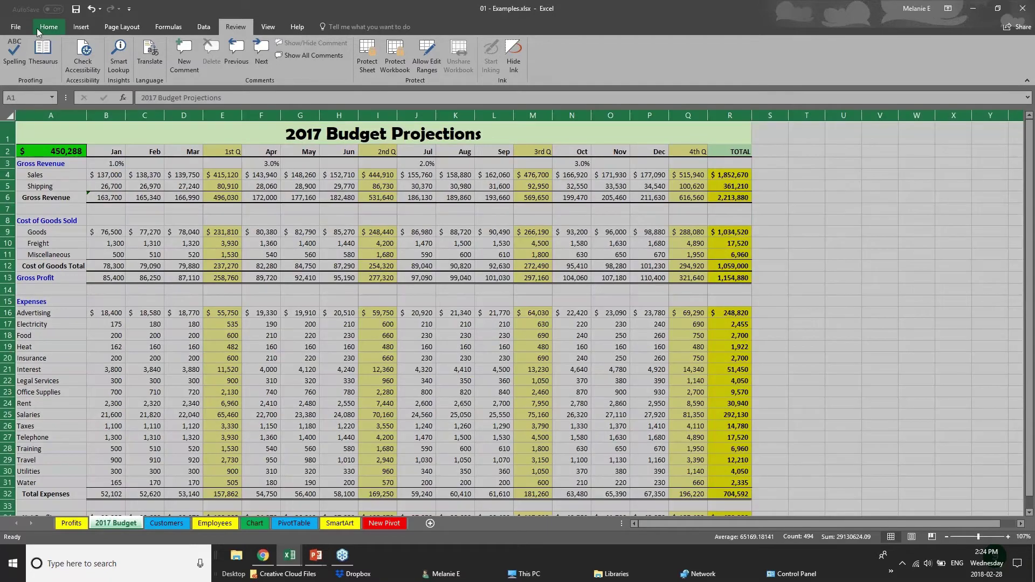
click(37, 28)
click(149, 64)
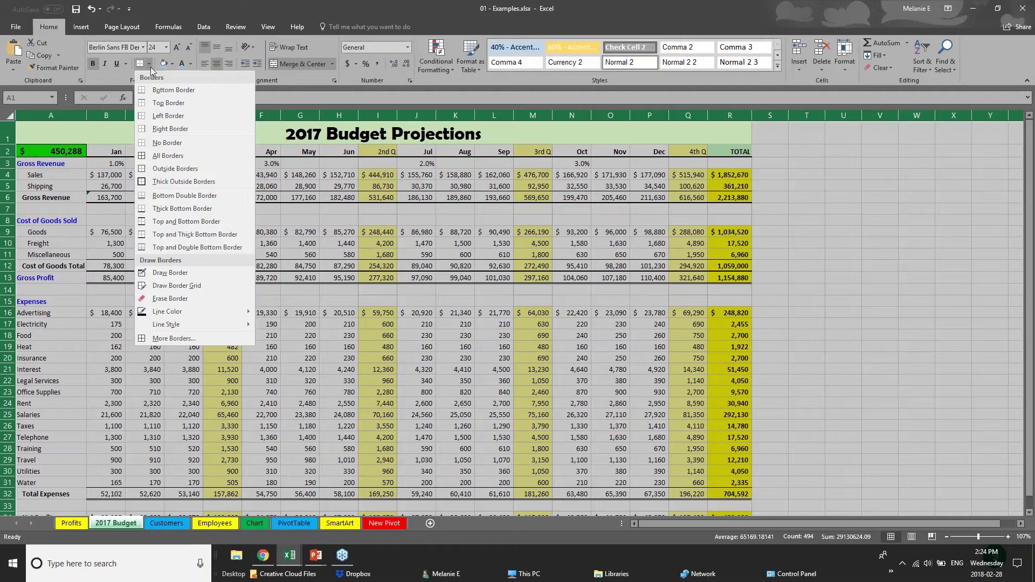
click(177, 144)
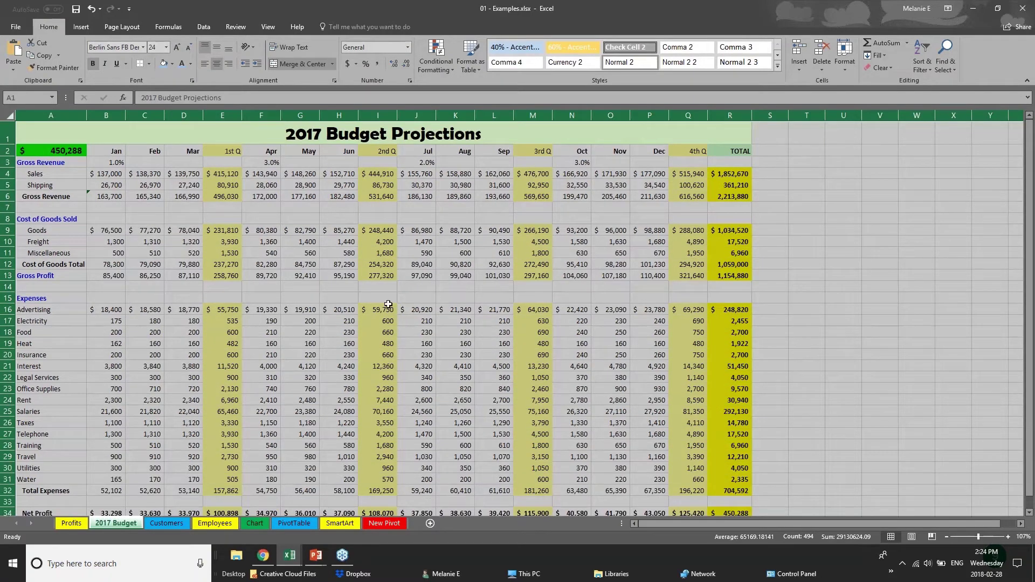
click(399, 295)
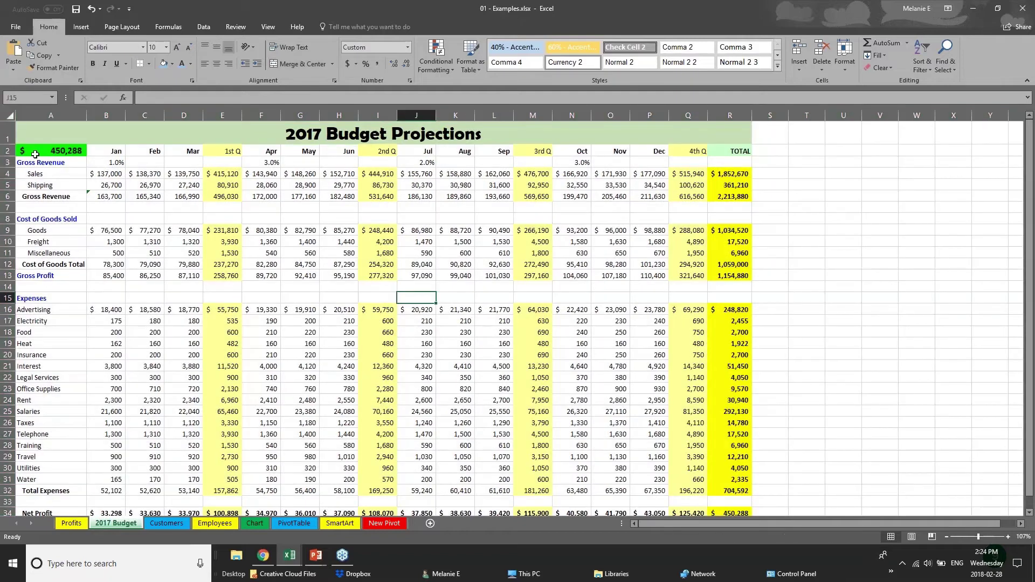
Give the month header row top and bottom borders and a light-blue fill.
drag(115, 152, 733, 153)
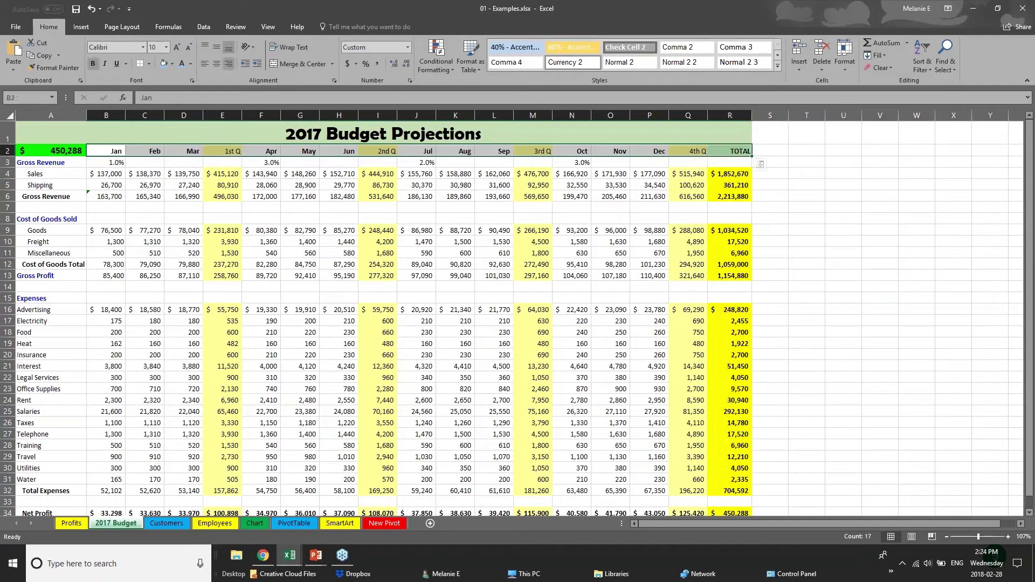
click(151, 66)
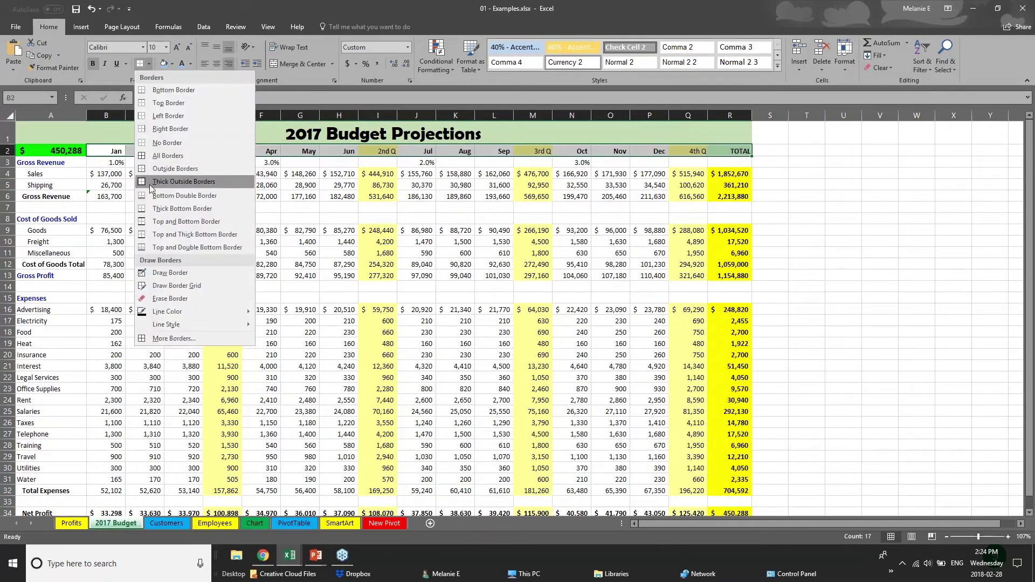
click(161, 222)
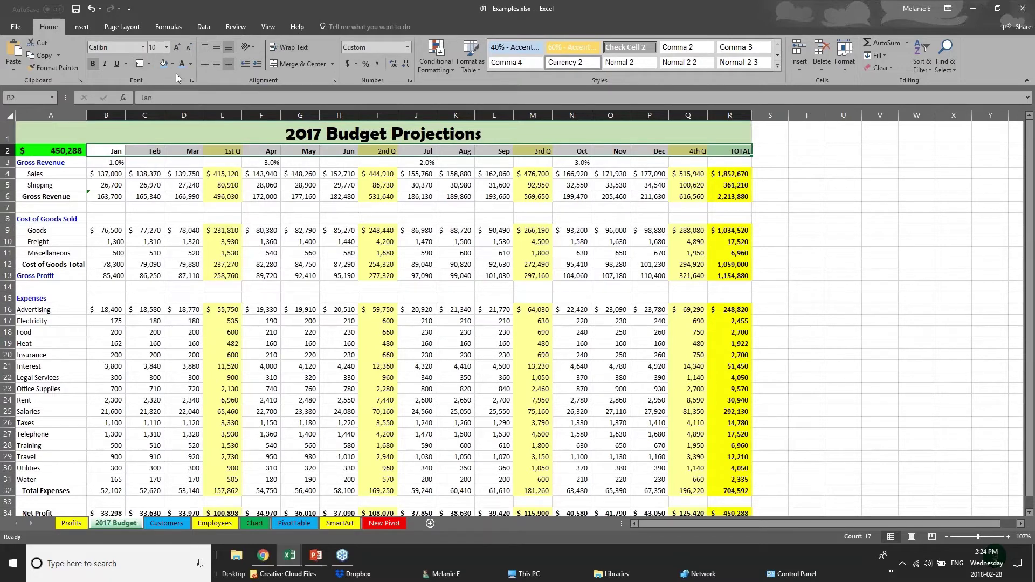
click(167, 69)
click(155, 253)
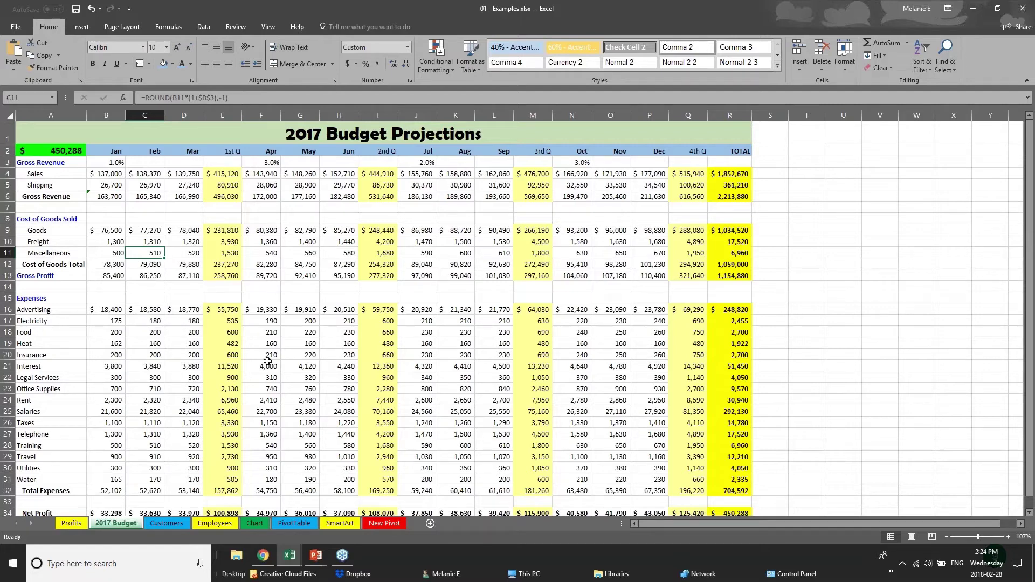
Change the 2017 Budget Projections title text in A1 to the Arial font.
click(163, 194)
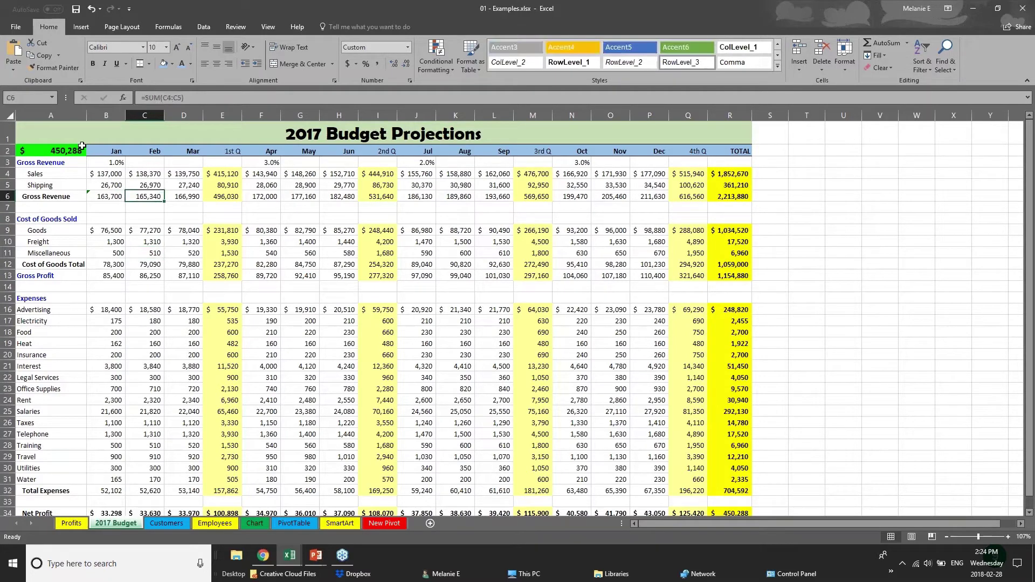
click(321, 133)
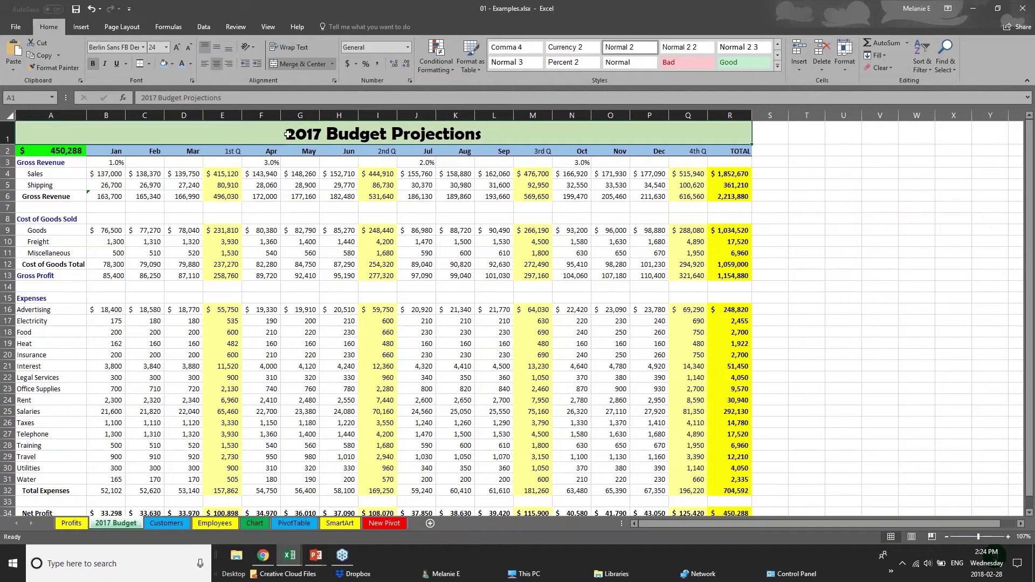
click(97, 174)
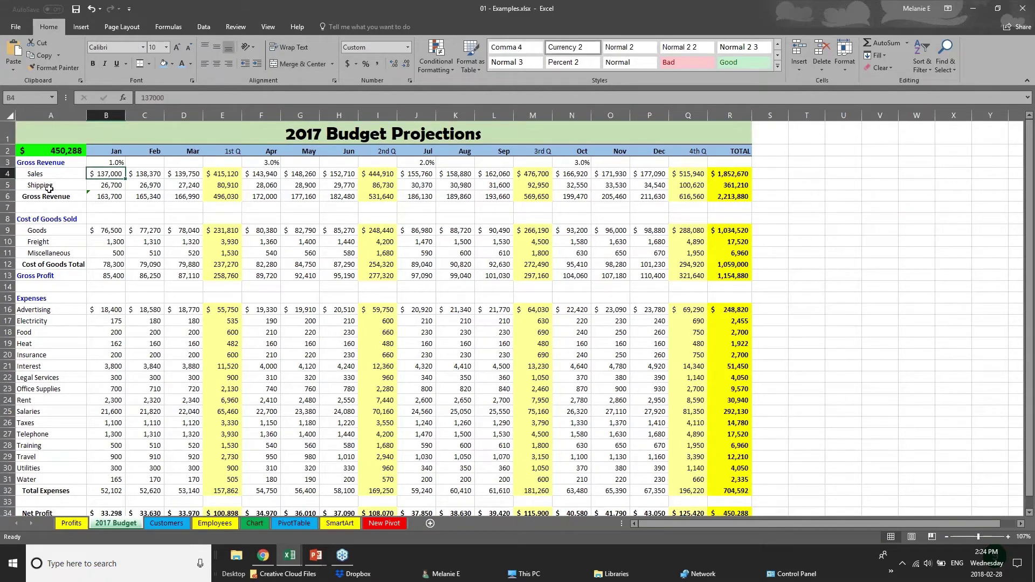
click(7, 134)
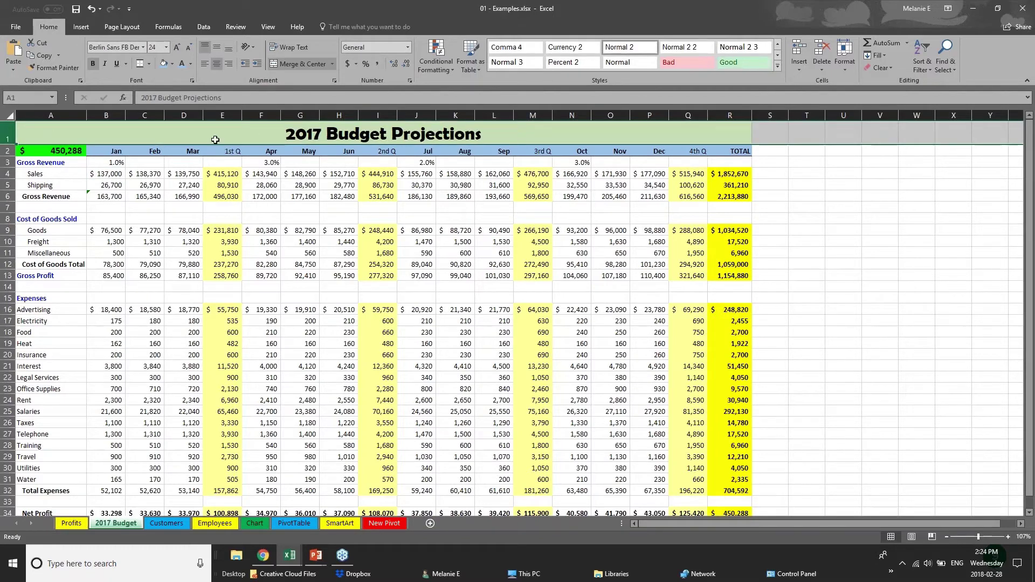
click(285, 135)
double_click(284, 135)
drag(285, 135, 484, 137)
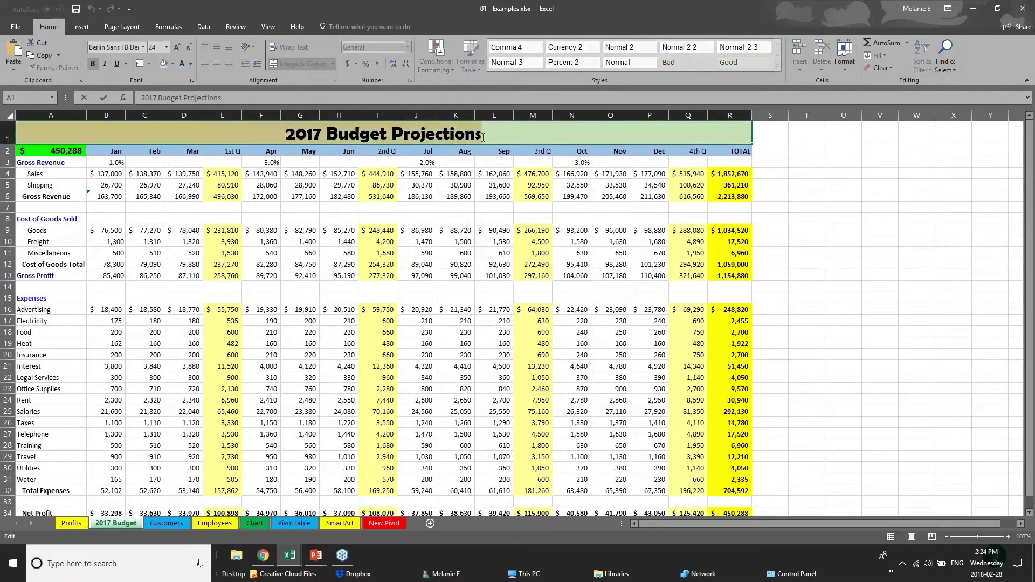
click(144, 48)
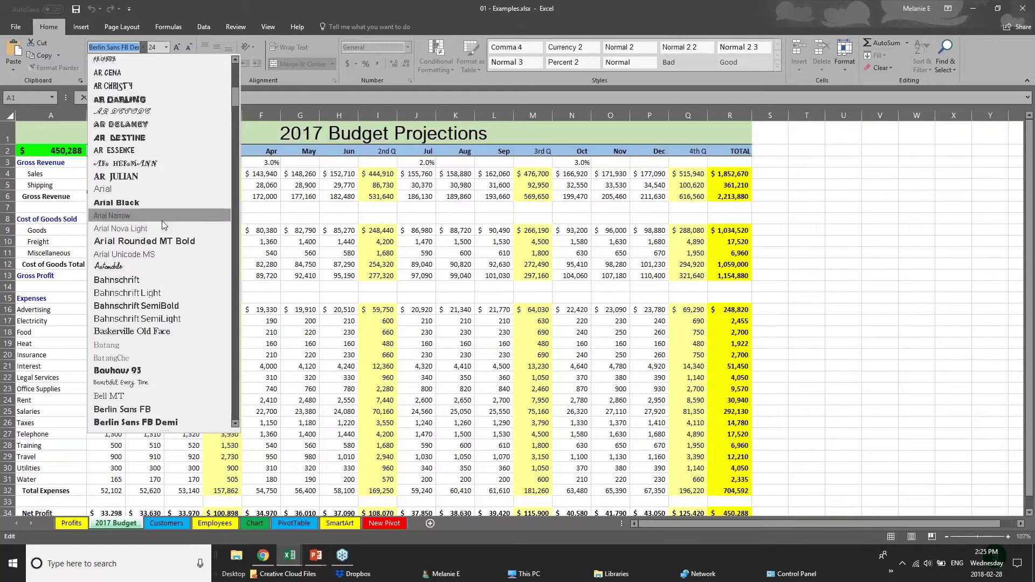
click(163, 190)
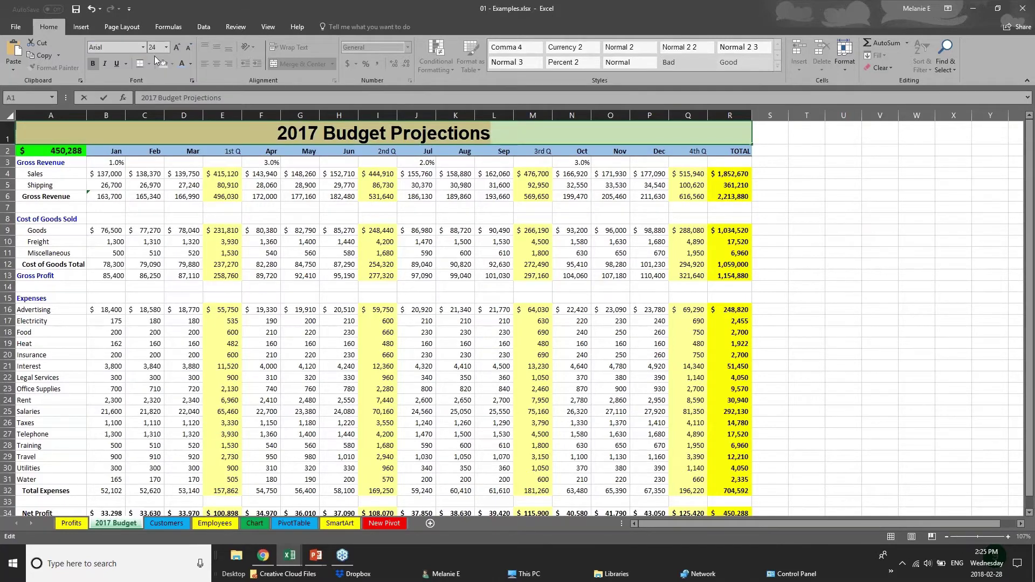
Finish editing the title, scroll down, and select the Net Profit row.
right_click(367, 134)
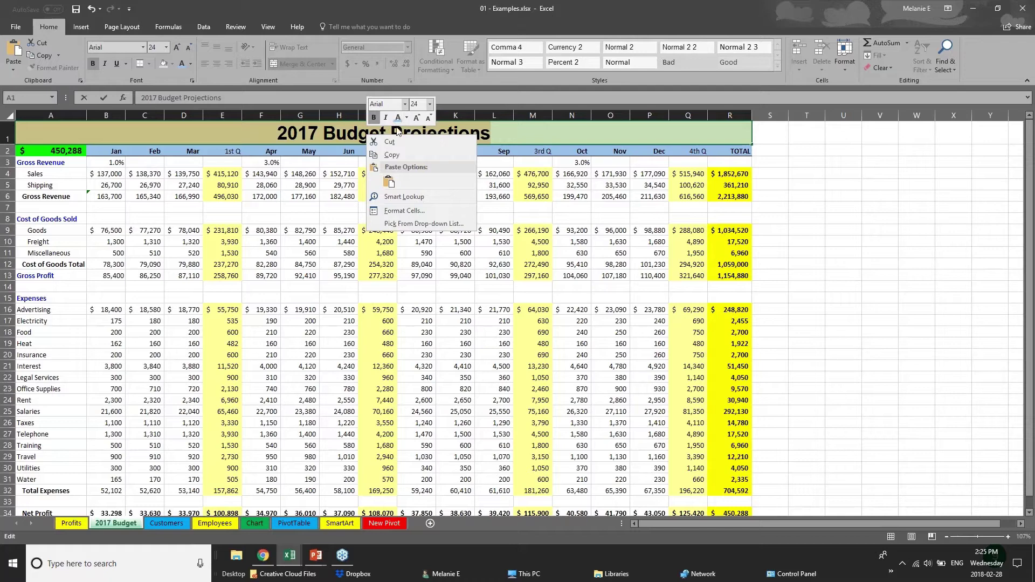
click(244, 131)
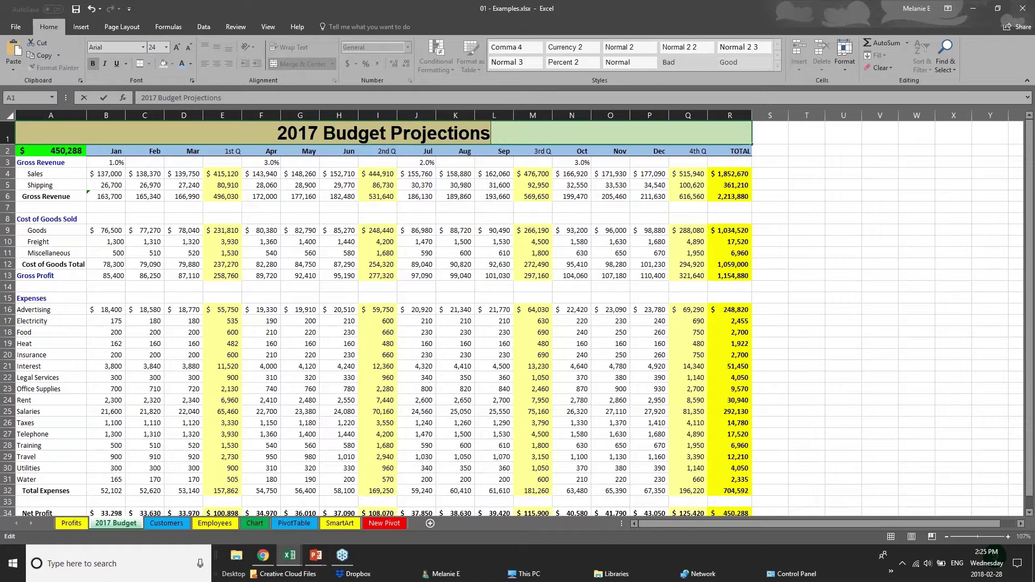
click(274, 443)
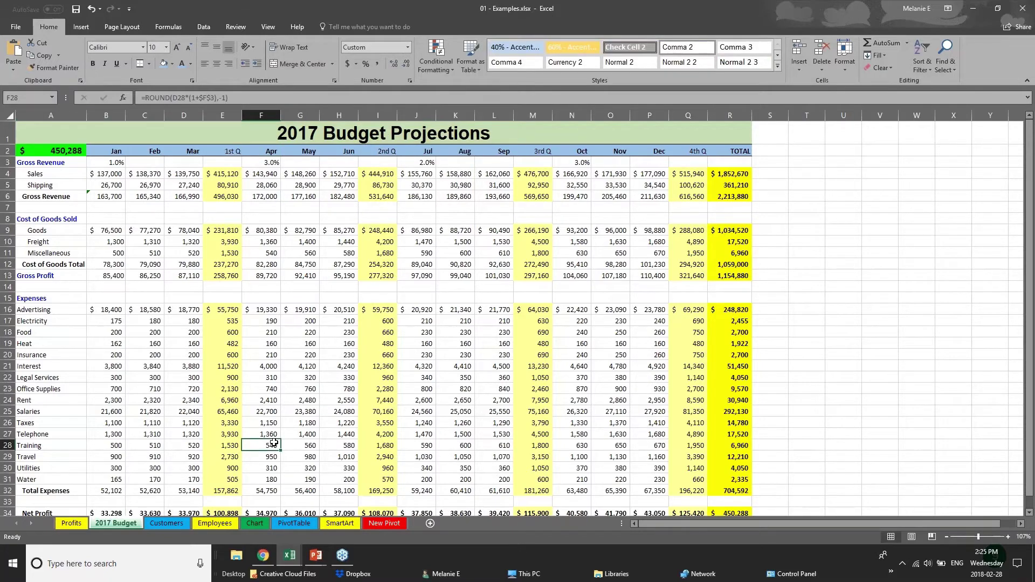
scroll(274, 443, down, 2)
scroll(274, 443, down, 1)
drag(730, 399, 30, 399)
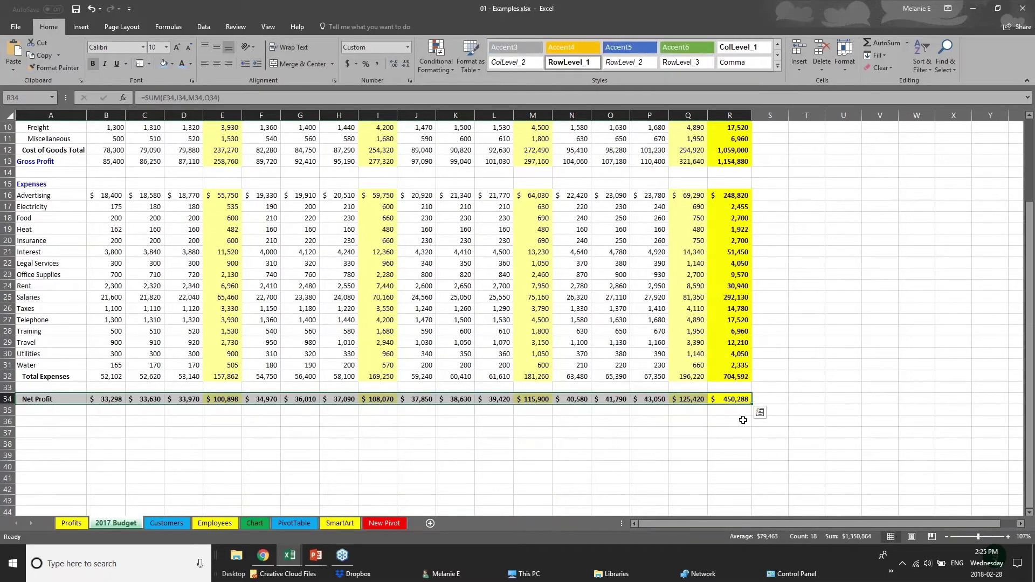
Give the Net Profit row a dark grey fill with white text.
click(172, 64)
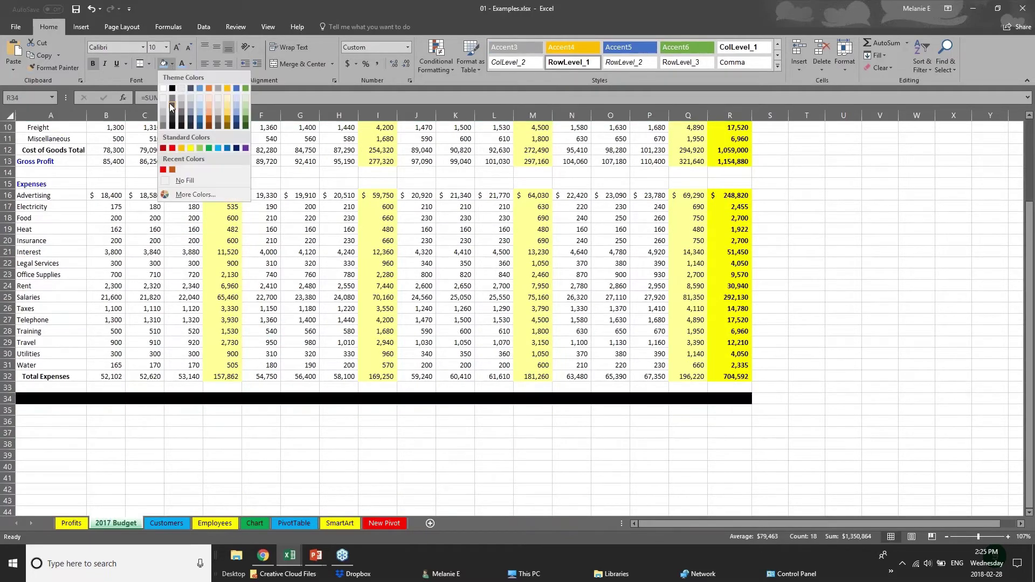
click(173, 131)
click(190, 63)
click(190, 112)
click(407, 424)
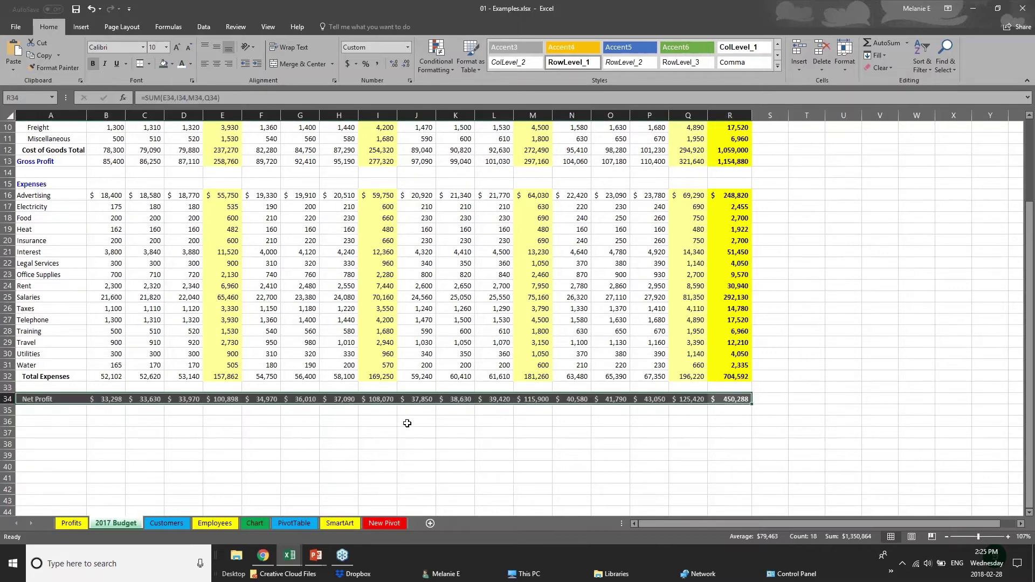
scroll(407, 423, up, 1)
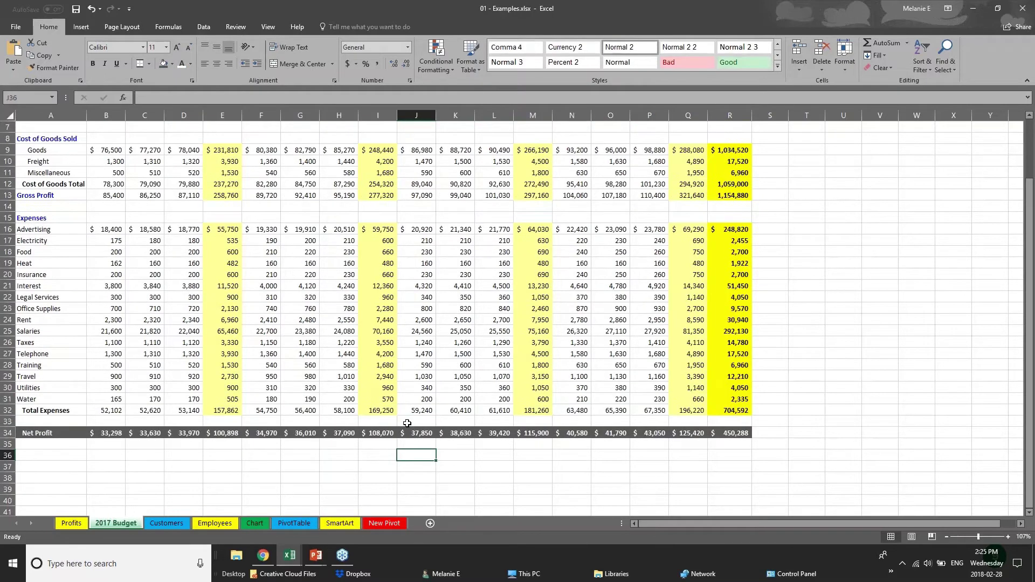
scroll(408, 423, up, 2)
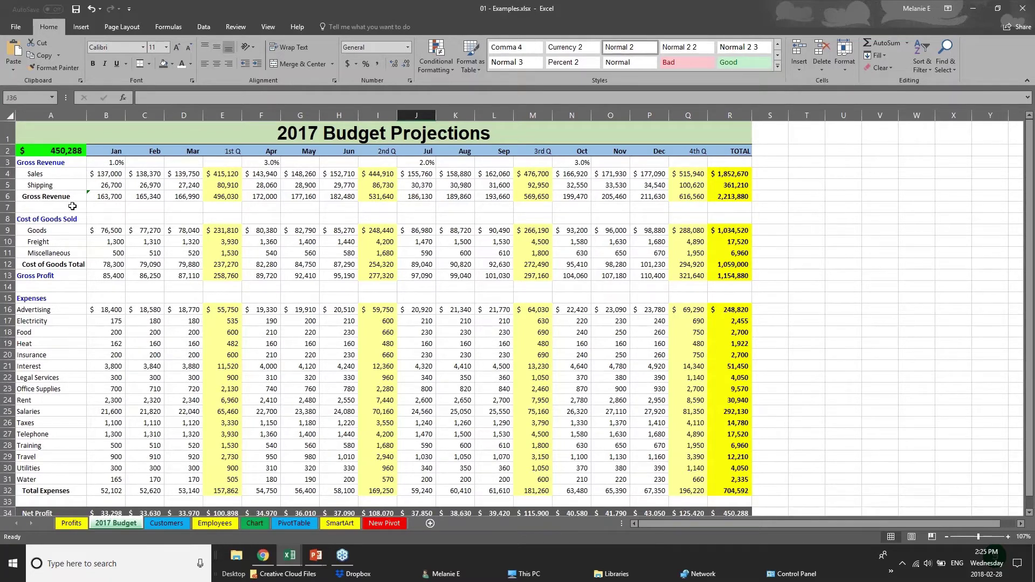
Check the Creating Charts slide in PowerPoint, then return to the Excel workbook.
click(316, 556)
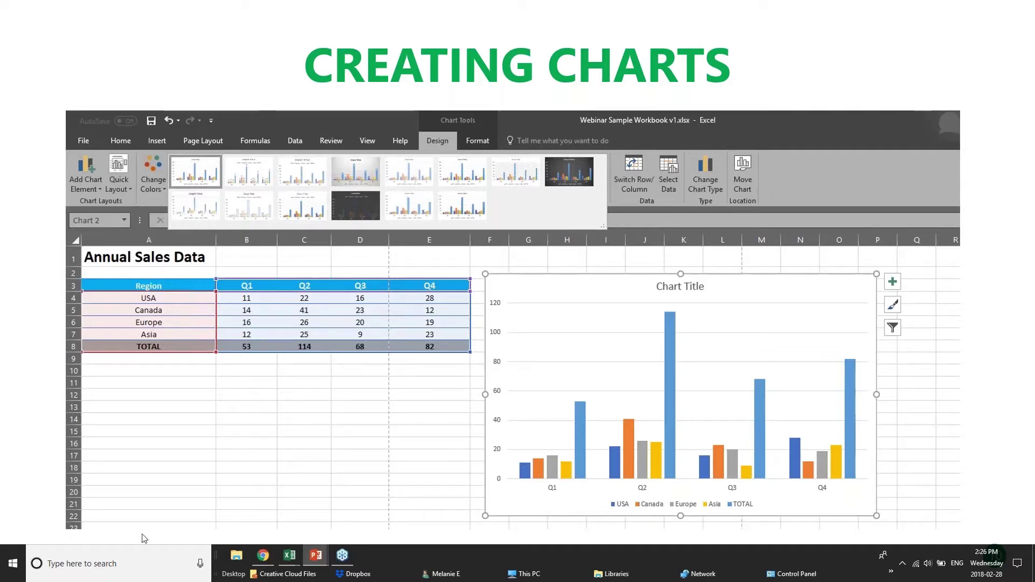
click(290, 556)
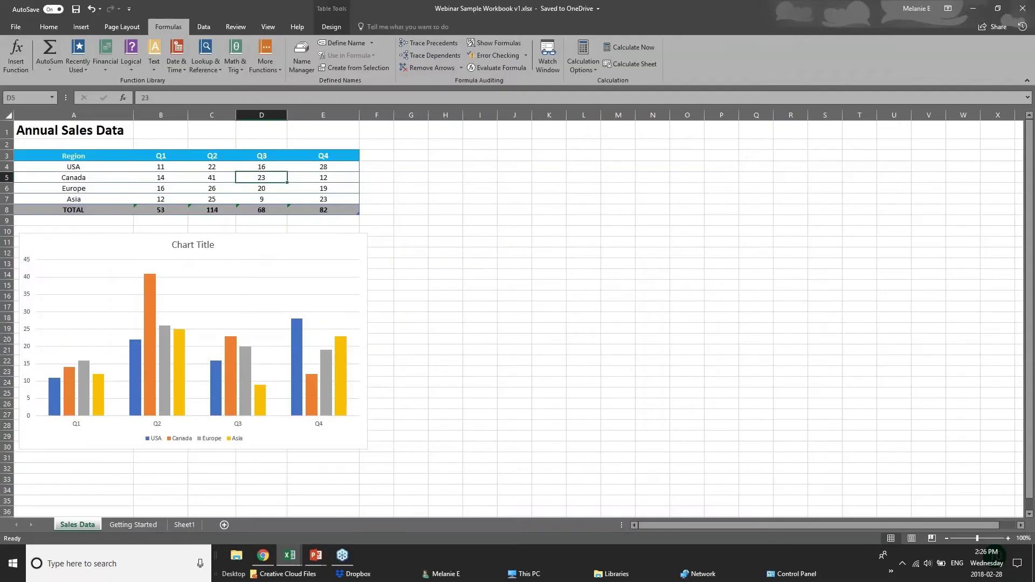
Inspect the USA Q1–Q4 values and TOTAL row, then bring up the open Excel workbooks.
click(181, 169)
click(221, 169)
click(271, 168)
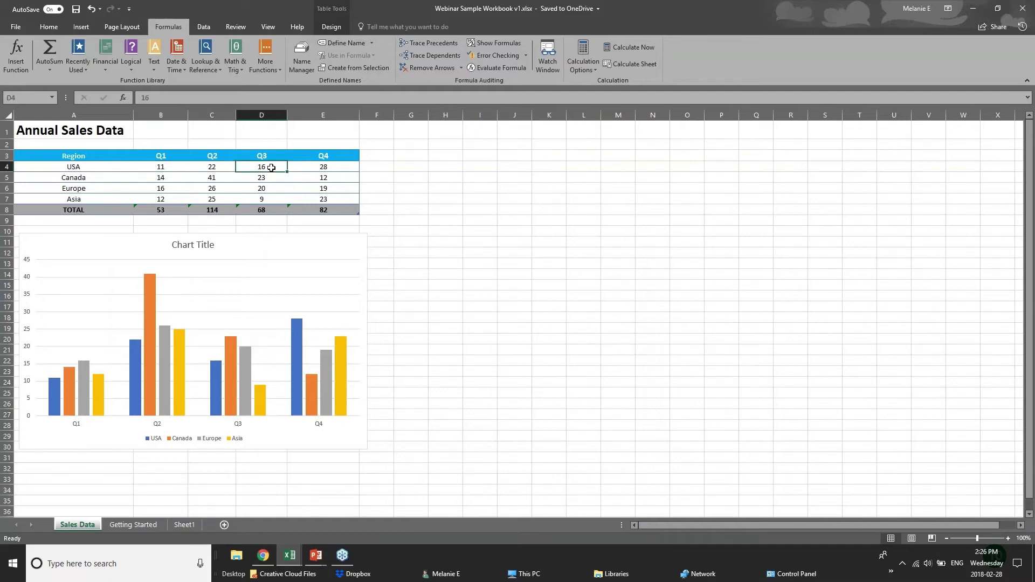
click(323, 165)
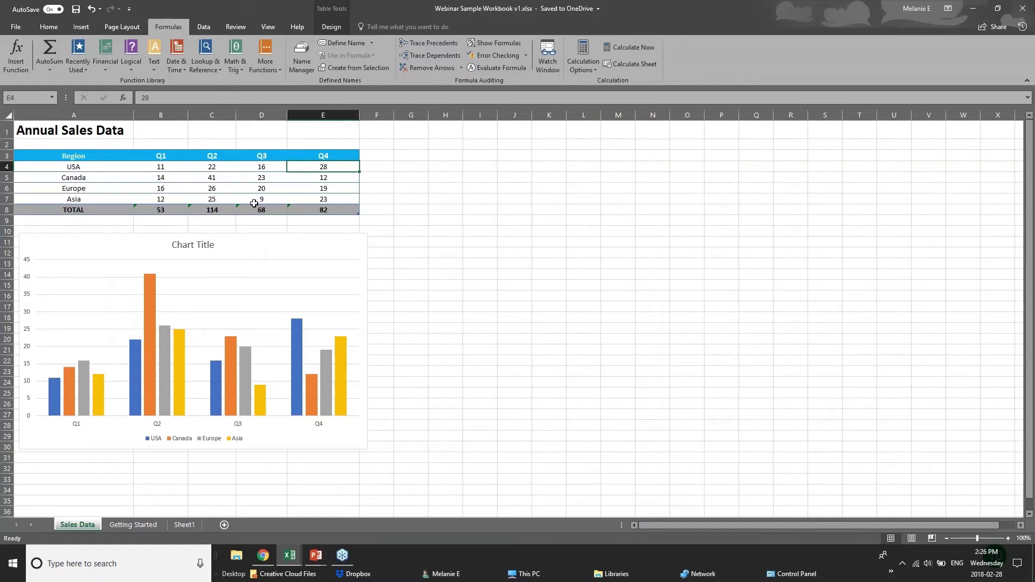
click(339, 210)
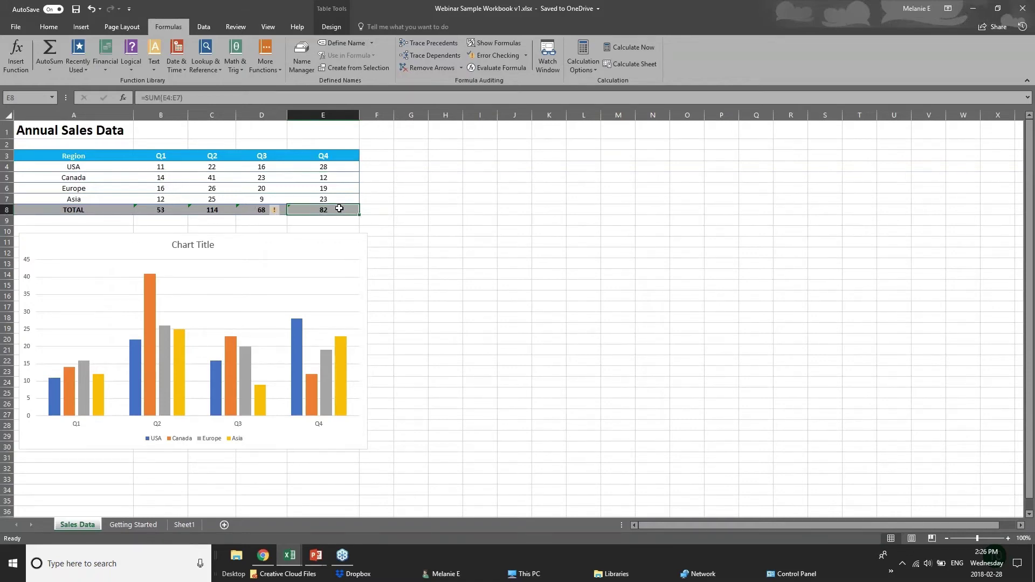
click(162, 210)
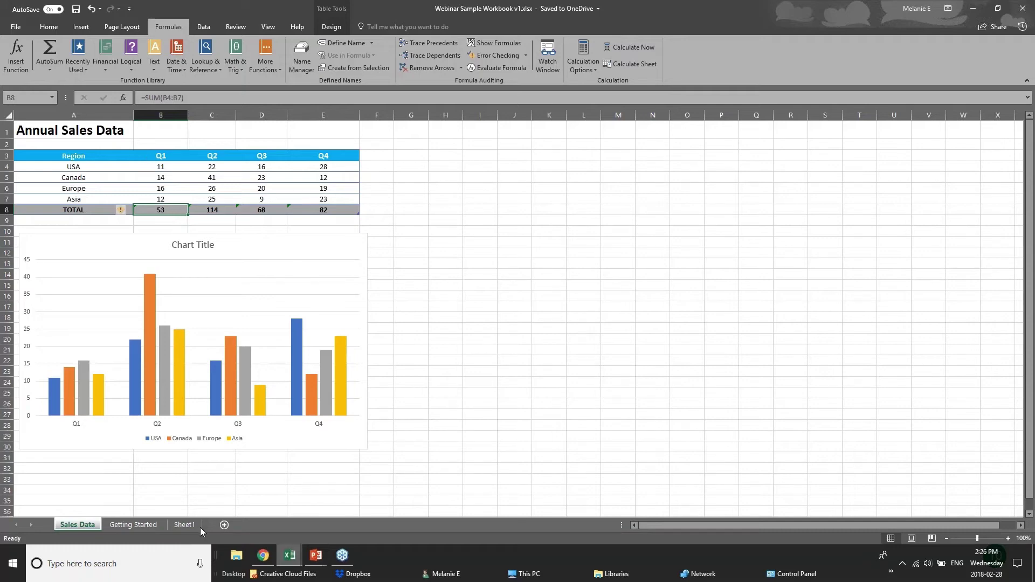
click(289, 555)
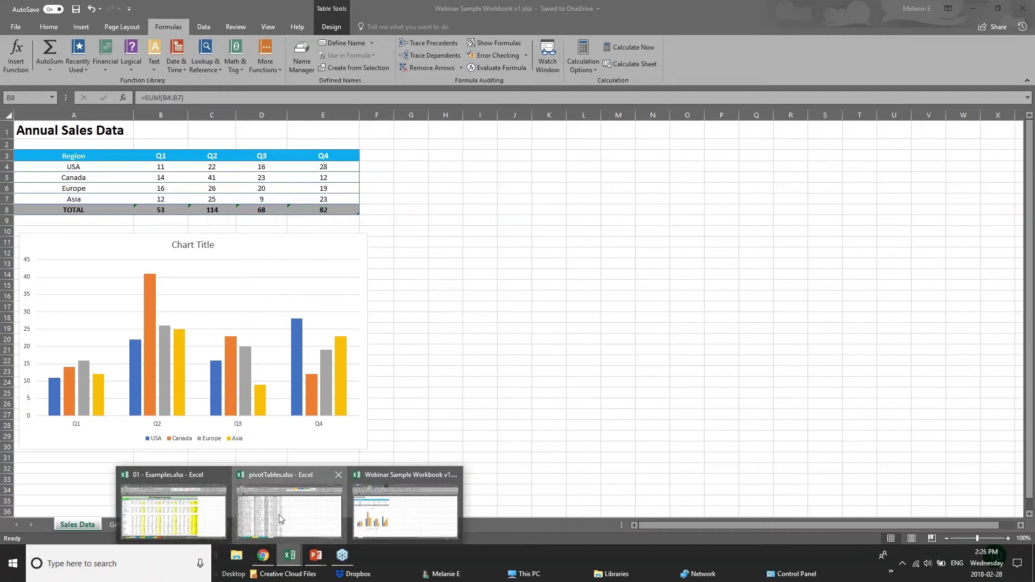
In 01 - Examples, go to the Chart sheet and delete the Furniture Sales by Region chart.
click(280, 520)
click(288, 564)
click(213, 526)
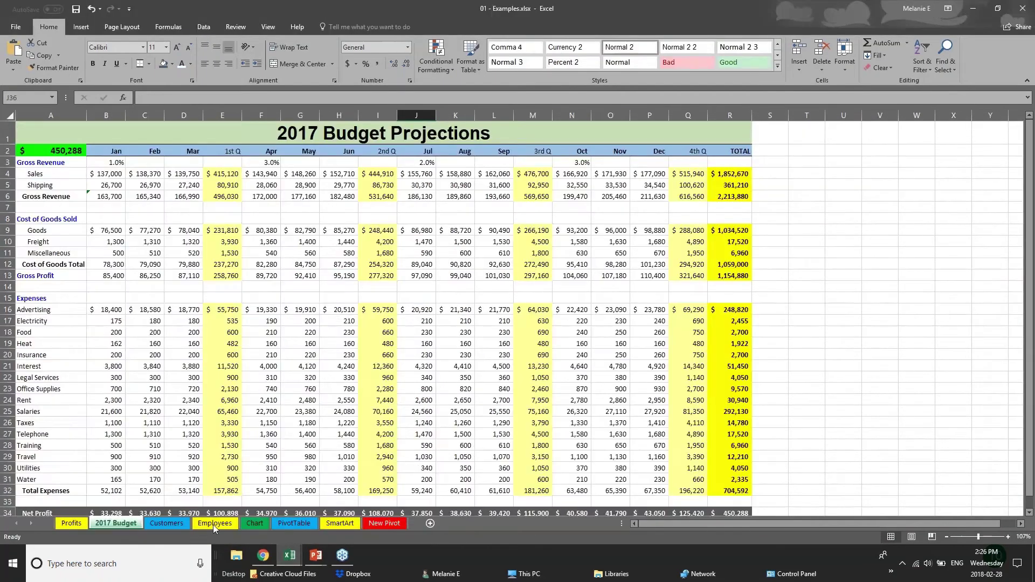
click(254, 523)
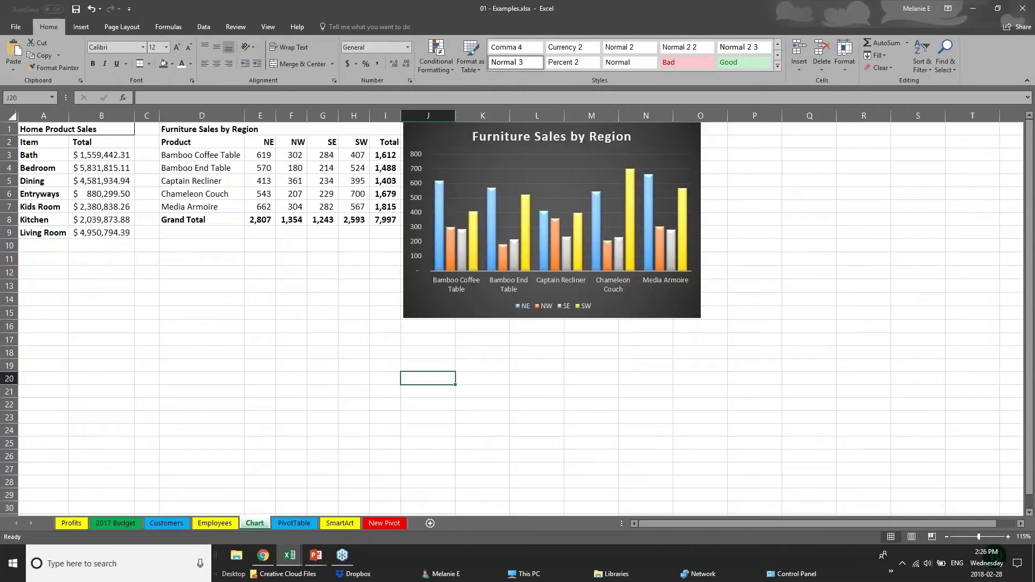
drag(634, 318, 711, 318)
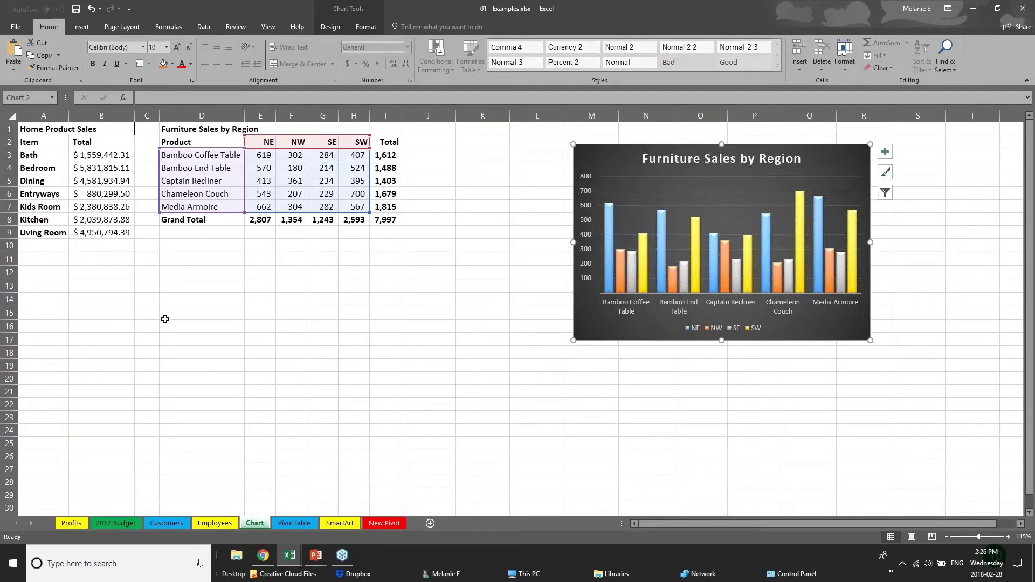
drag(667, 336, 775, 333)
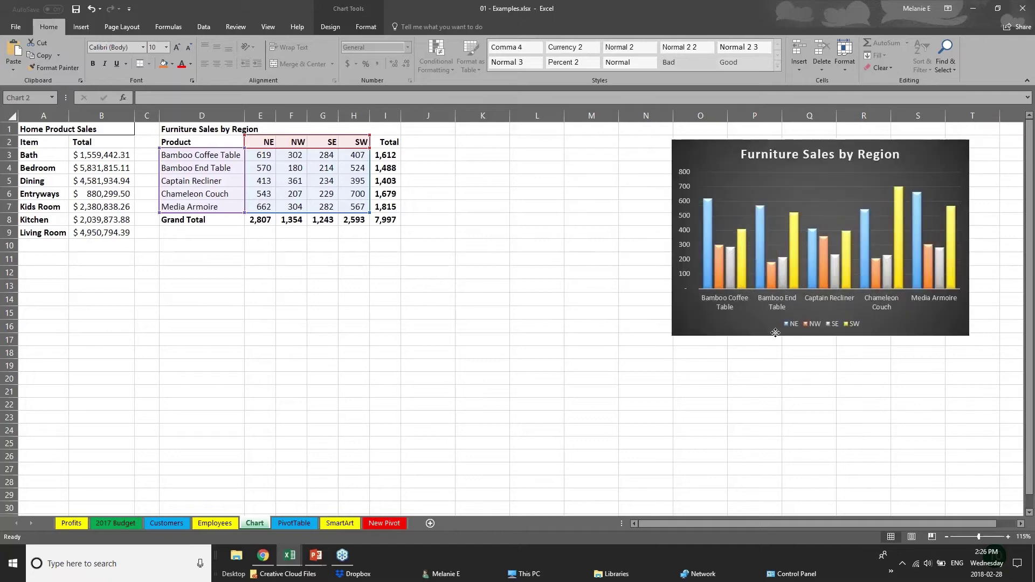
key(Delete)
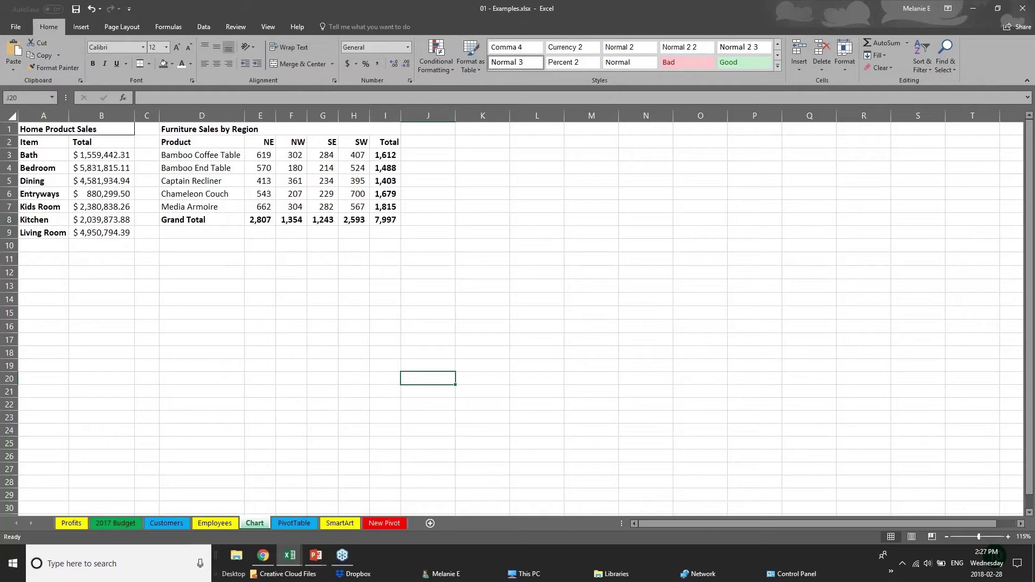
click(190, 141)
click(277, 289)
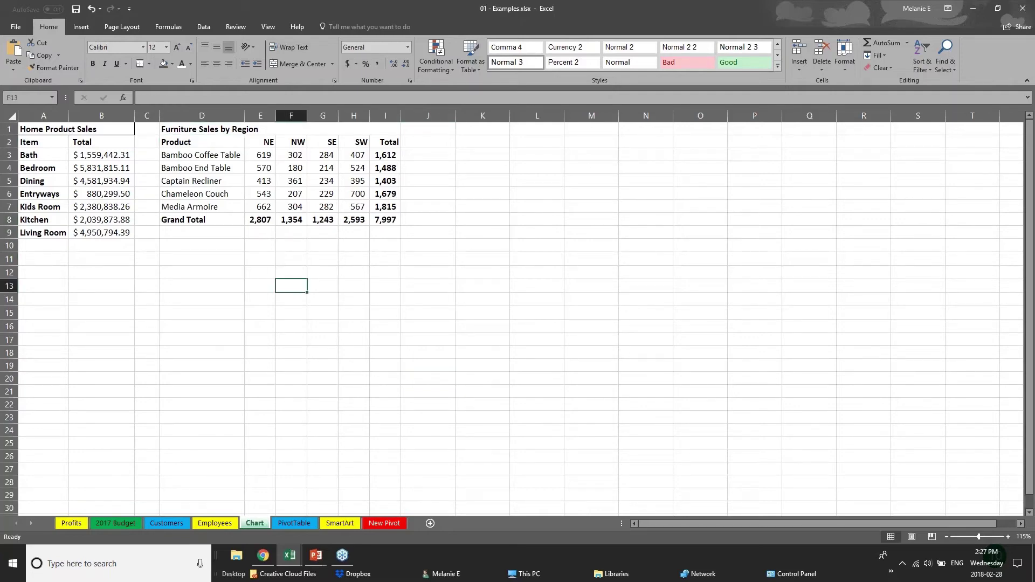
Select products and NE, NW, SE, SW figures D2:H7, excluding the Total column and Grand Total row.
drag(384, 155, 393, 215)
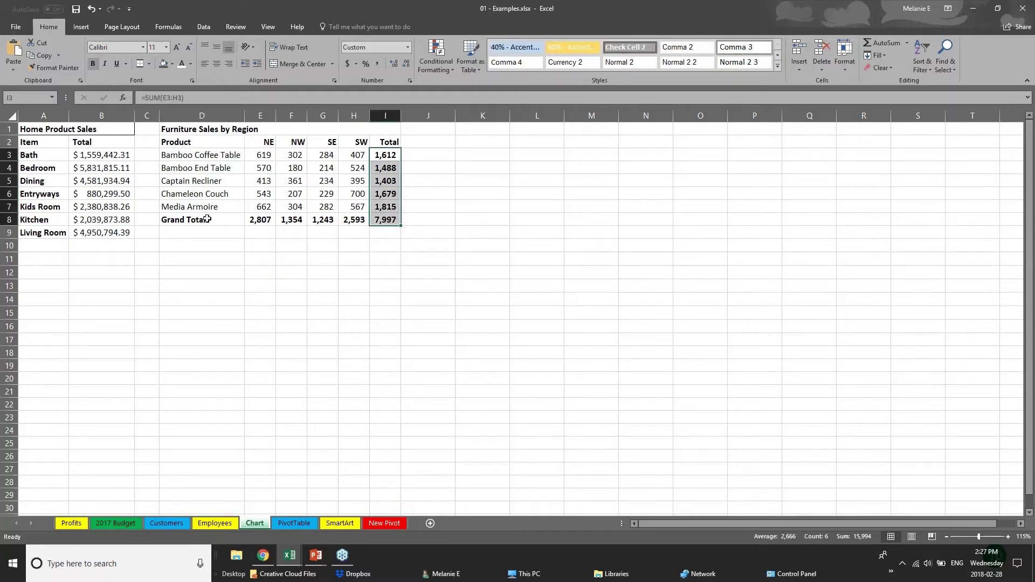
drag(208, 219, 389, 220)
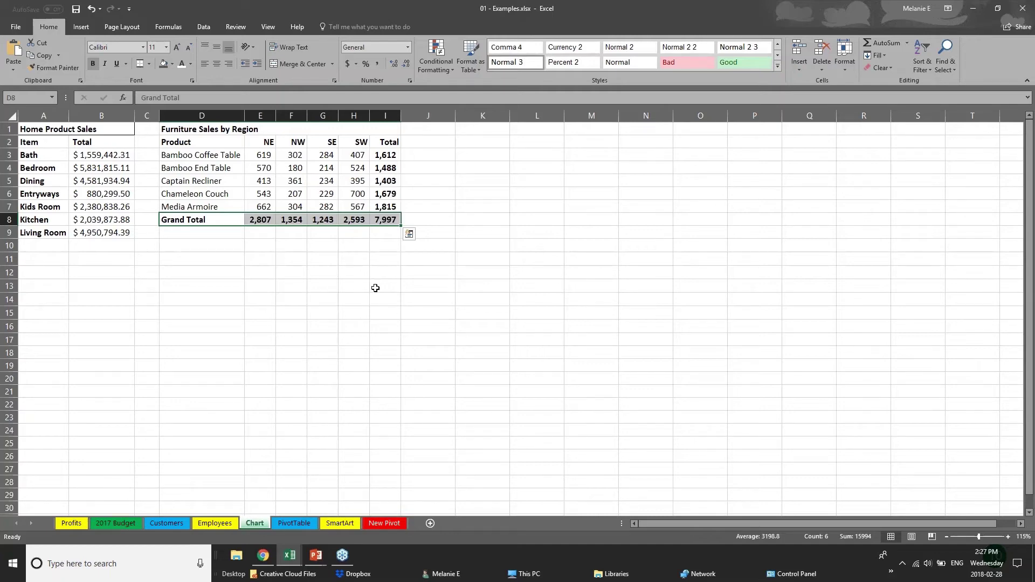
click(268, 274)
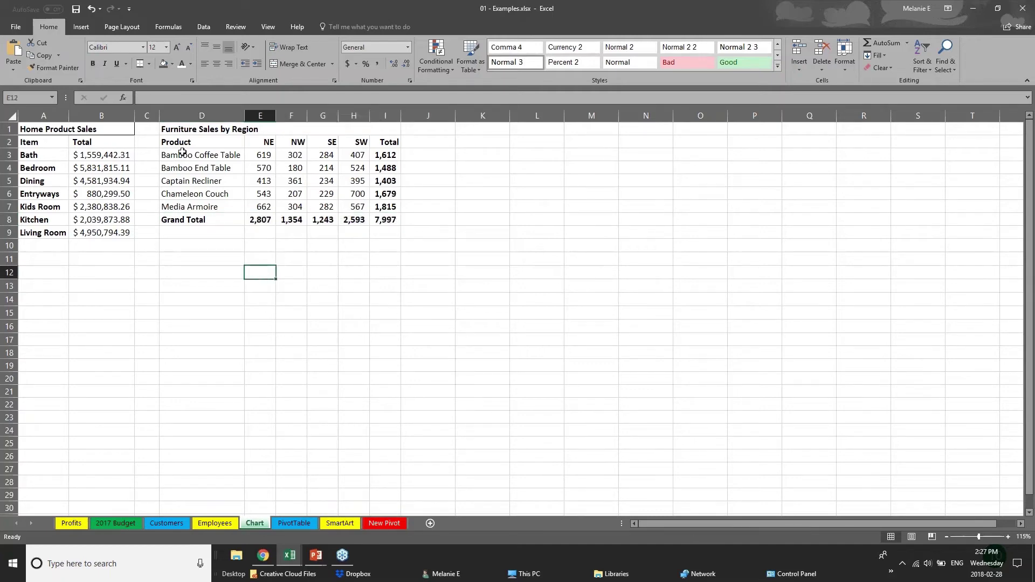
drag(177, 142, 362, 207)
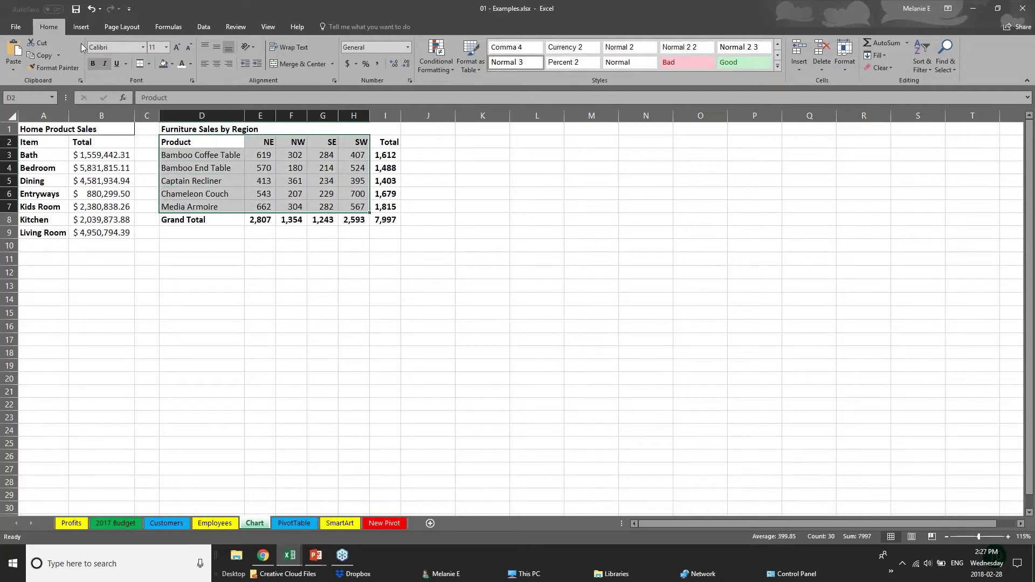
click(81, 27)
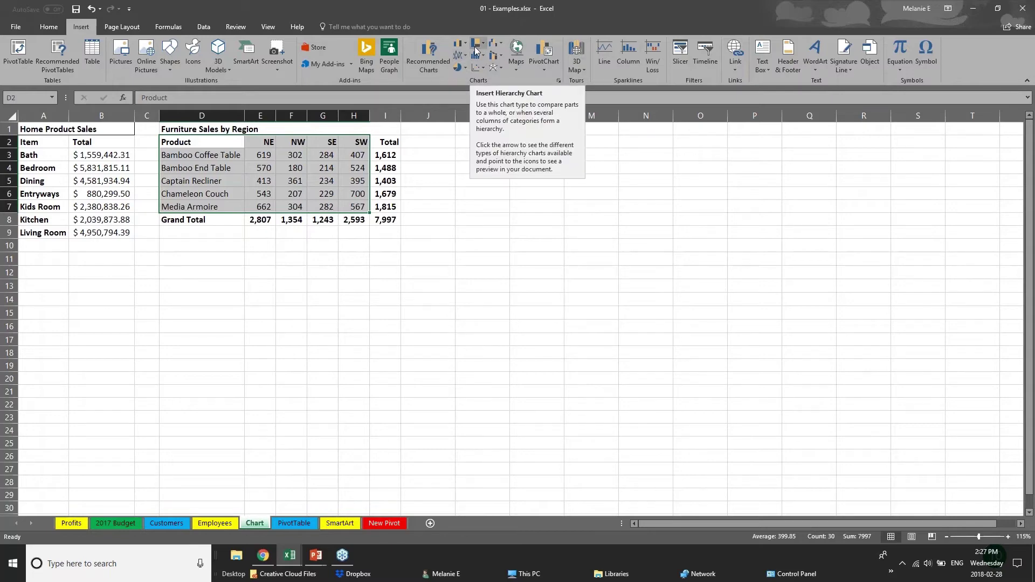
Preview the hierarchy and column/bar chart types, then show Recommended Charts for the furniture data.
click(482, 45)
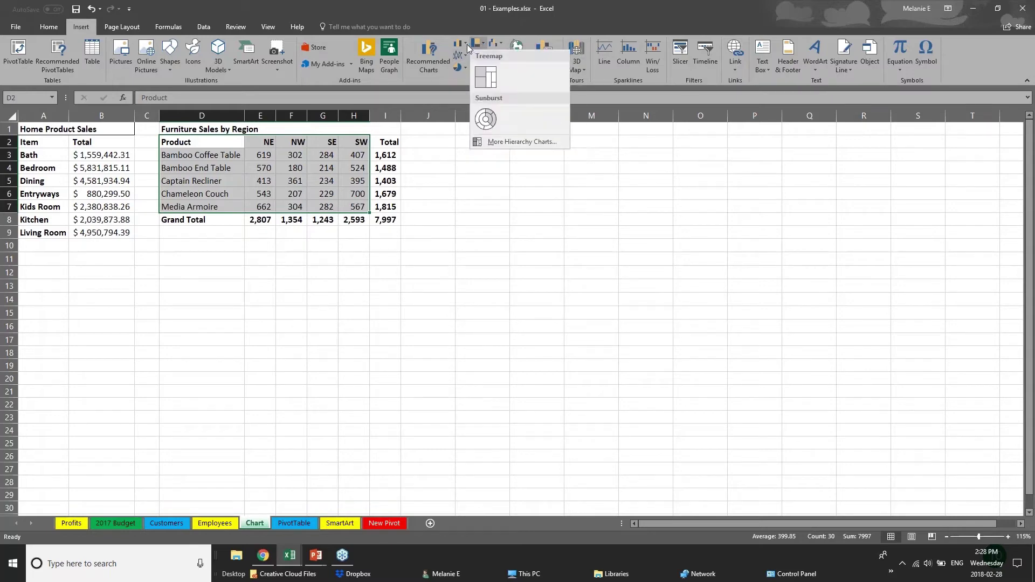
click(467, 46)
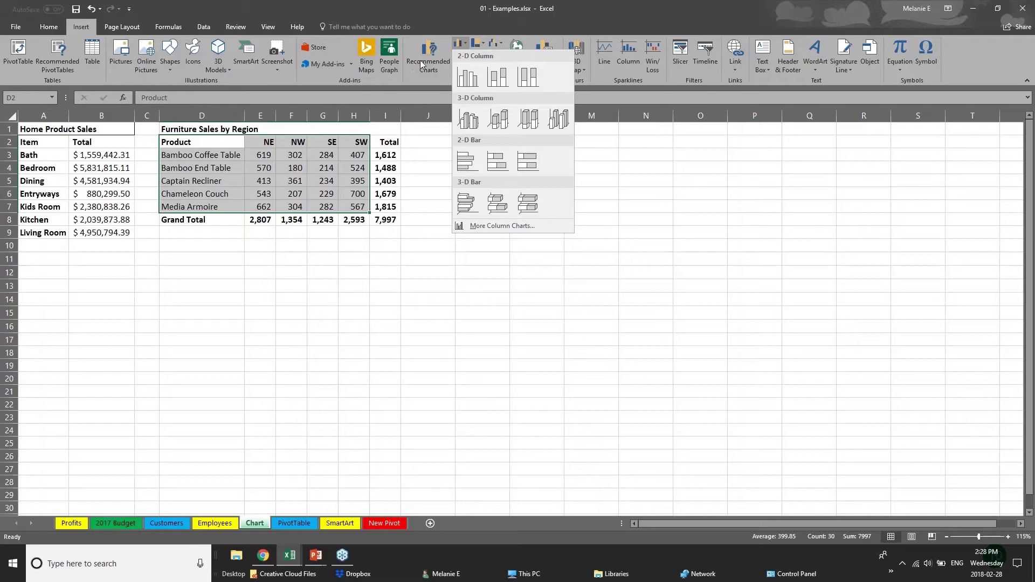
click(422, 61)
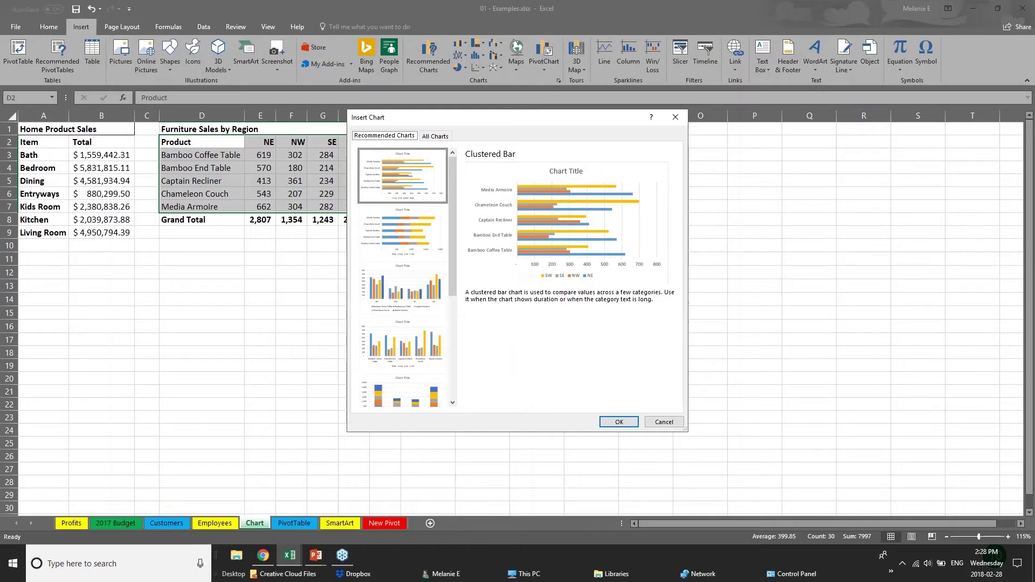
Preview the recommended chart thumbnails, including Stacked Column, in Insert Chart.
click(404, 248)
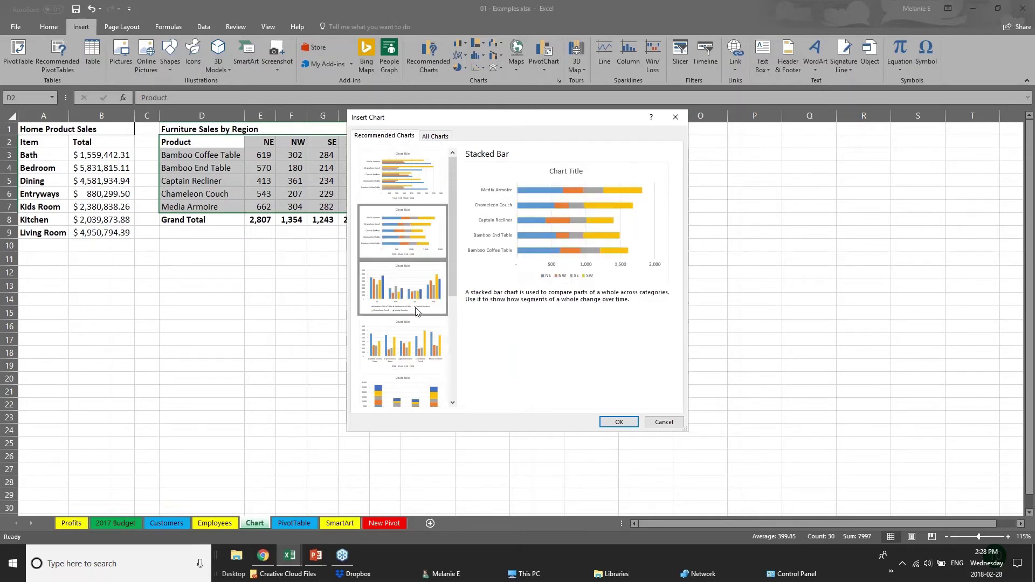
click(420, 311)
click(433, 360)
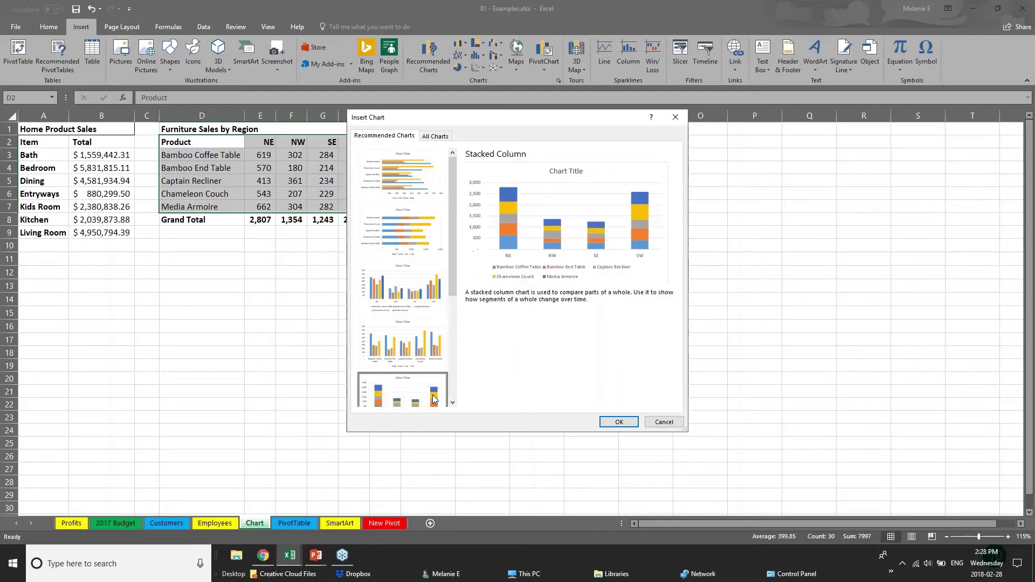
click(403, 391)
drag(452, 273, 463, 376)
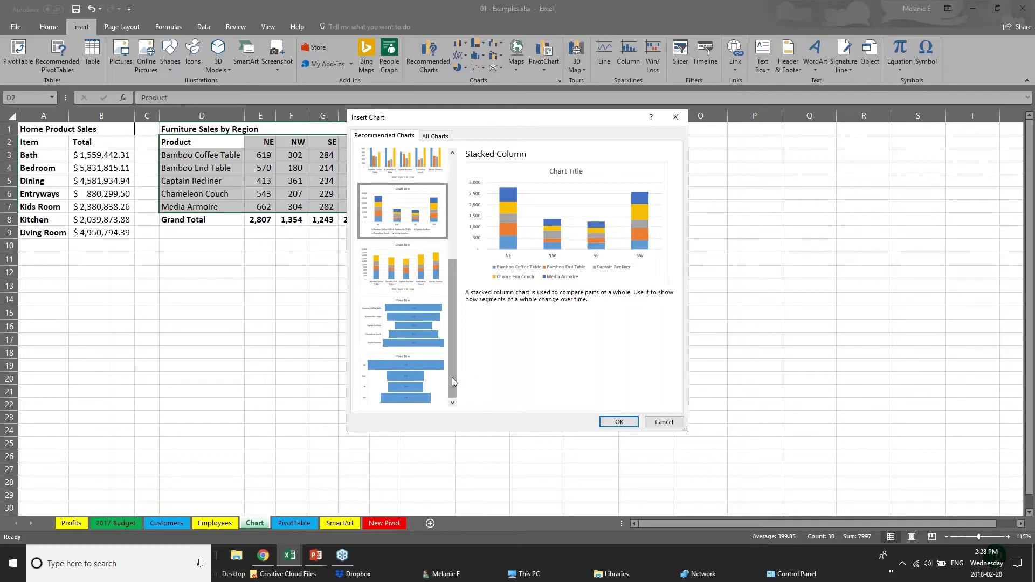
drag(451, 358, 450, 242)
Insert a Clustered Bar chart and move it up beside the data table.
click(435, 175)
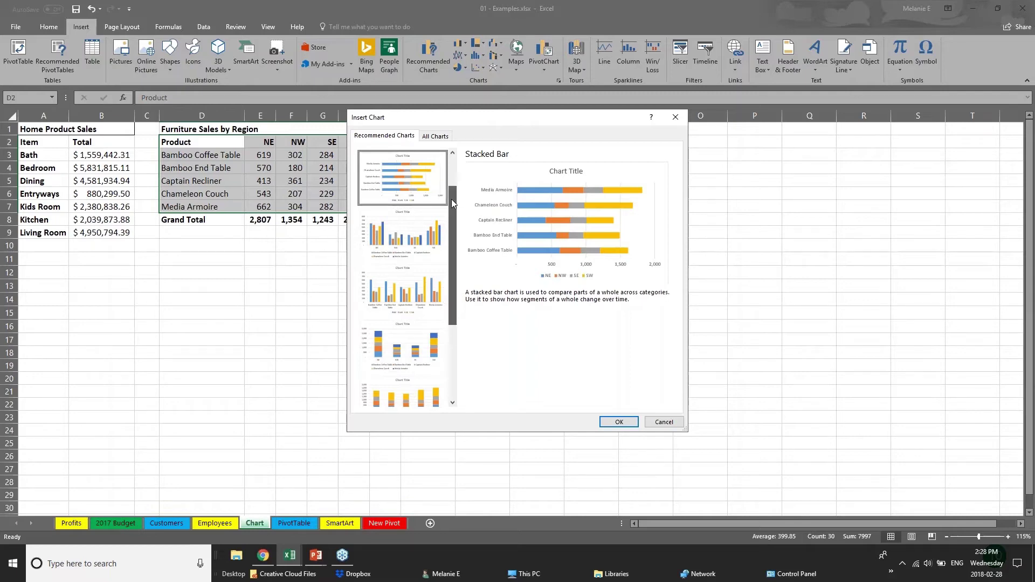
scroll(452, 199, up, 1)
click(393, 179)
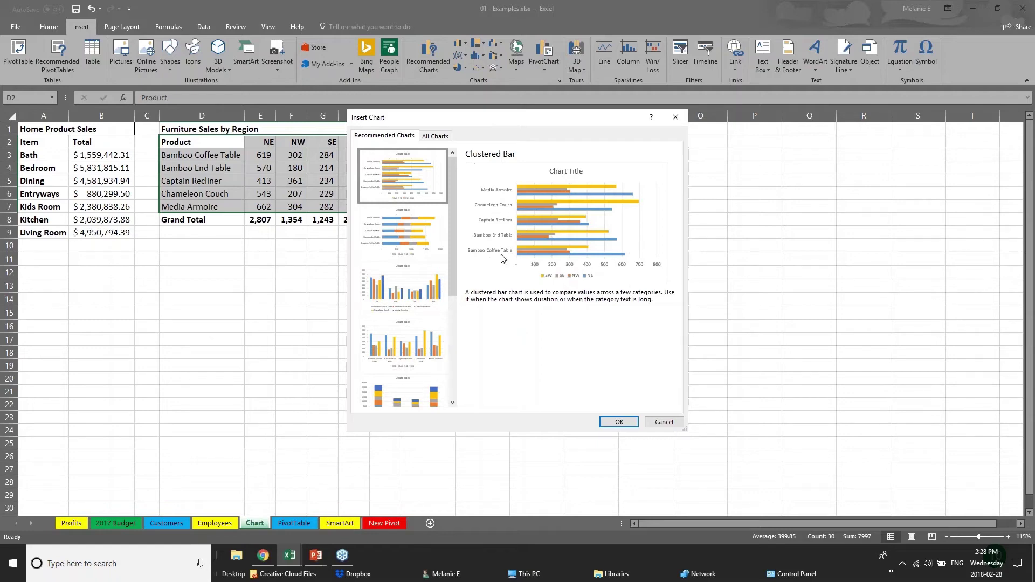
click(618, 422)
drag(569, 236, 618, 150)
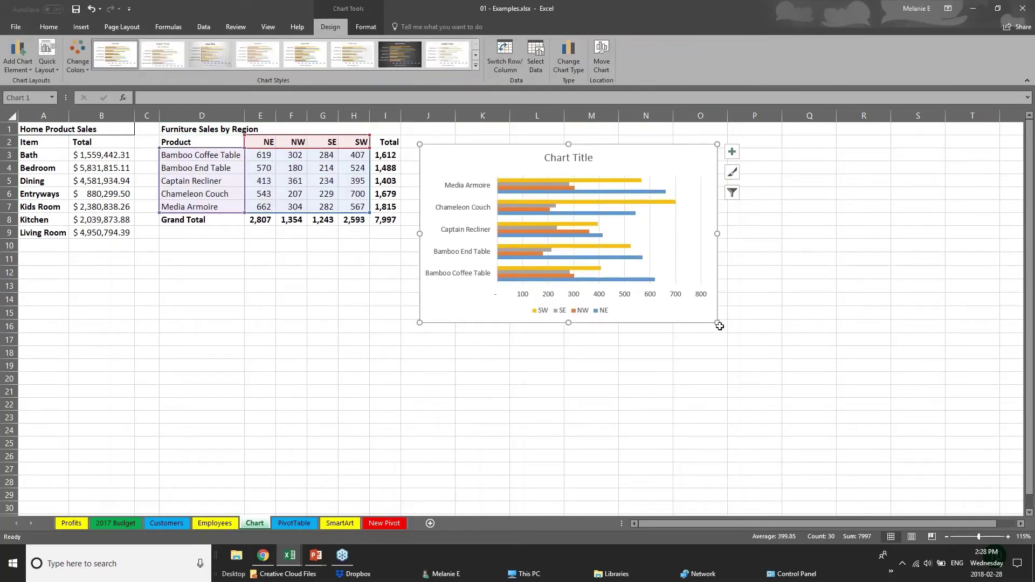
Stretch the bar chart's lower-right corner so it spans roughly columns J to R.
drag(719, 325, 856, 422)
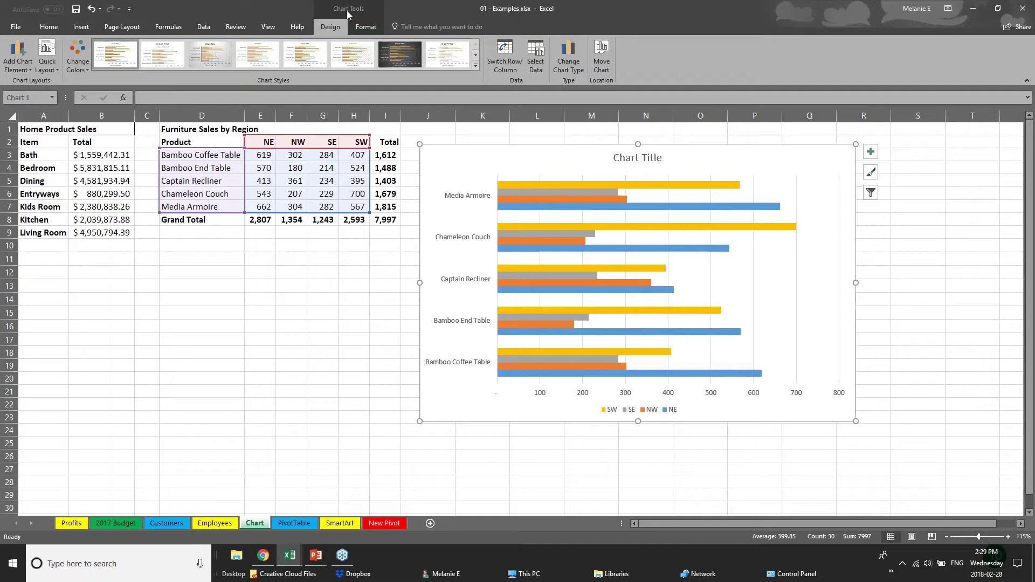
click(264, 377)
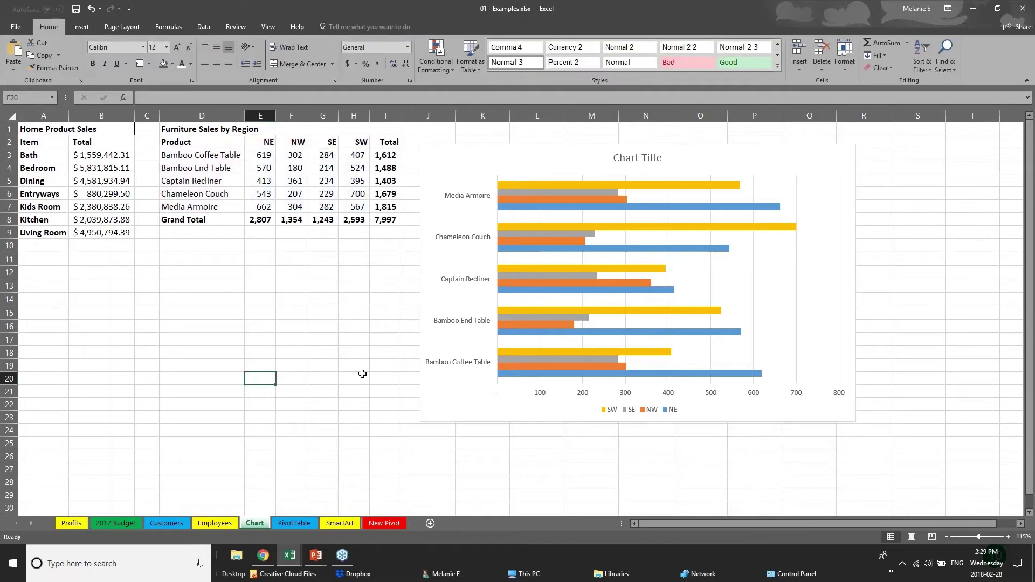
click(481, 384)
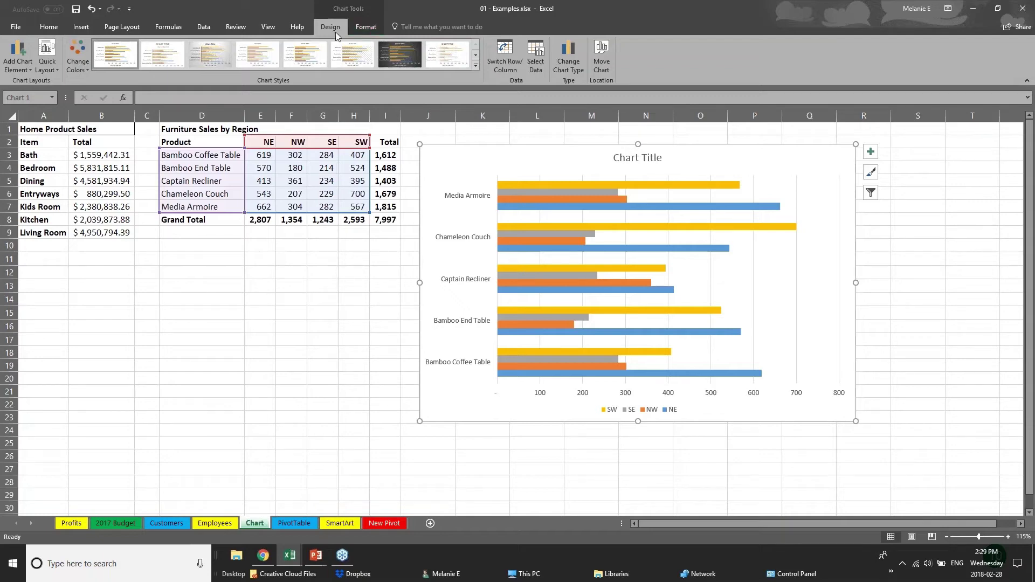
click(83, 69)
Recolour the bars green, gold and blue, after briefly trying an orange monochrome palette.
click(115, 146)
click(115, 191)
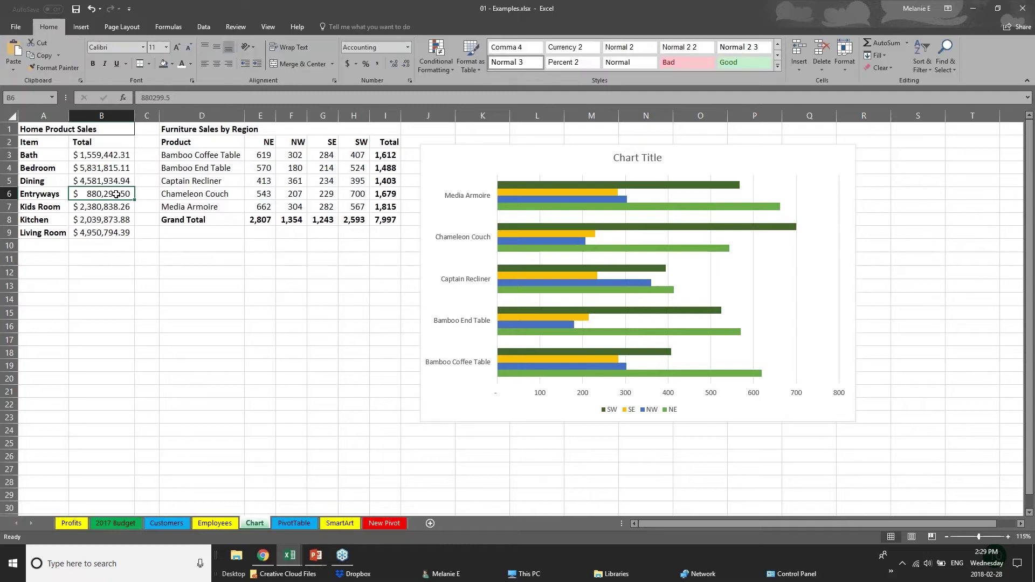
click(572, 282)
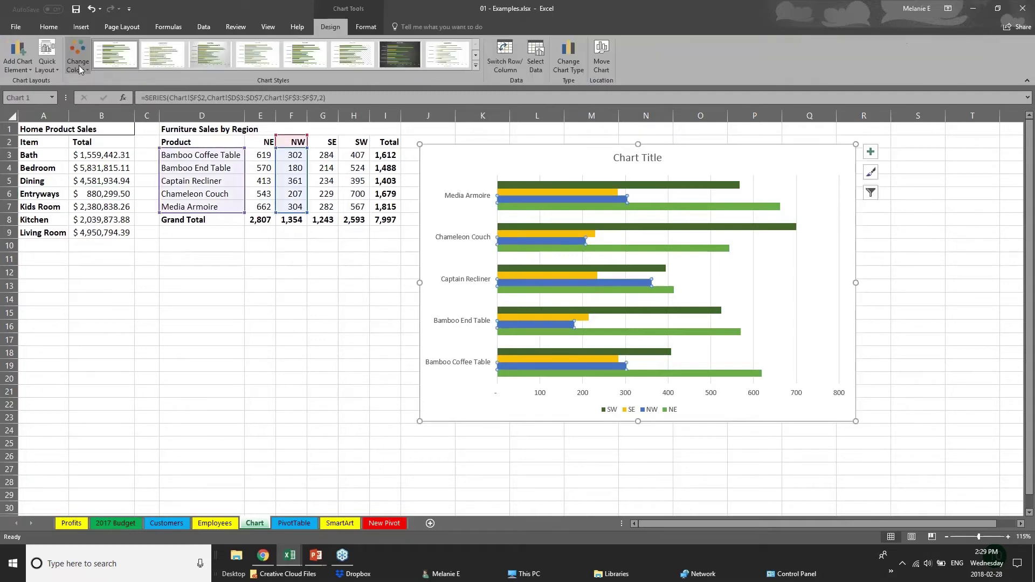
click(78, 62)
click(115, 193)
click(78, 62)
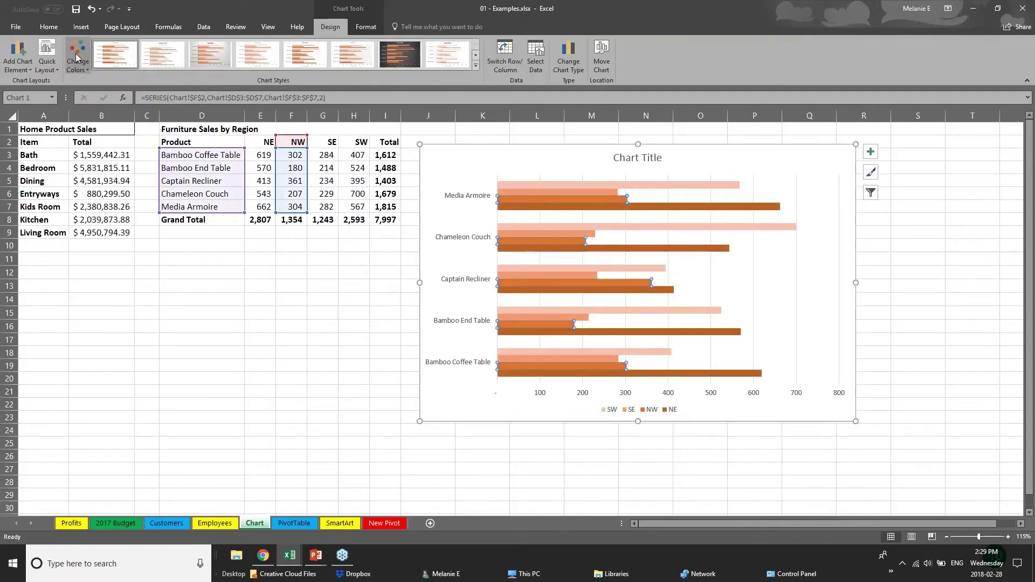
click(115, 145)
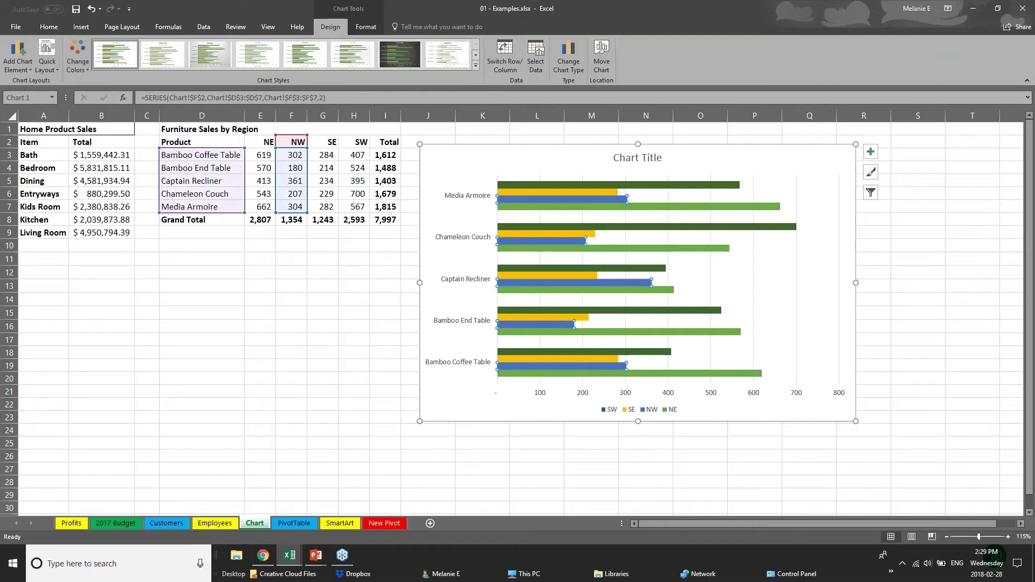
Try chart styles three, five and eight, keeping the eighth style with gradient bars.
click(476, 66)
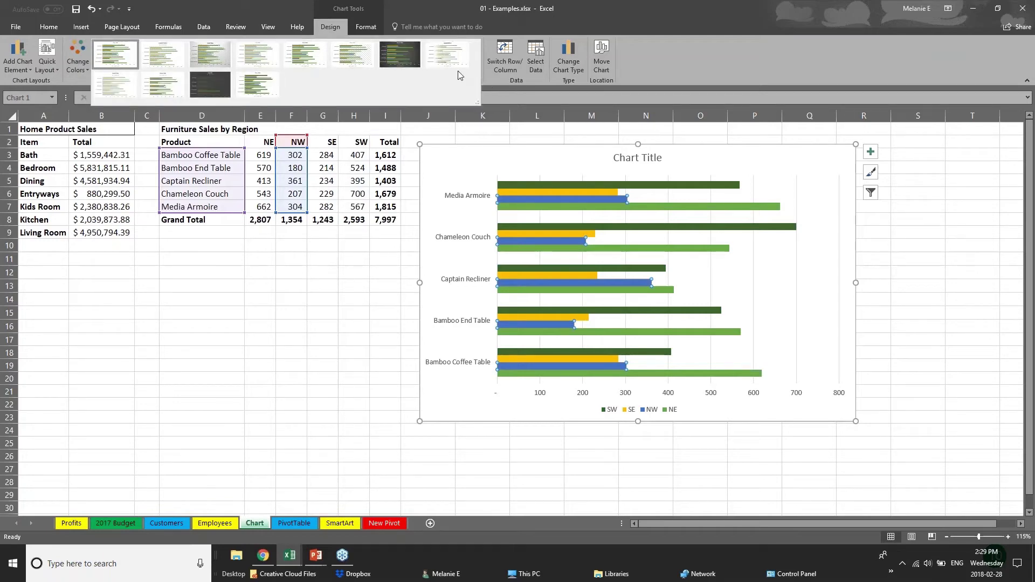
click(211, 54)
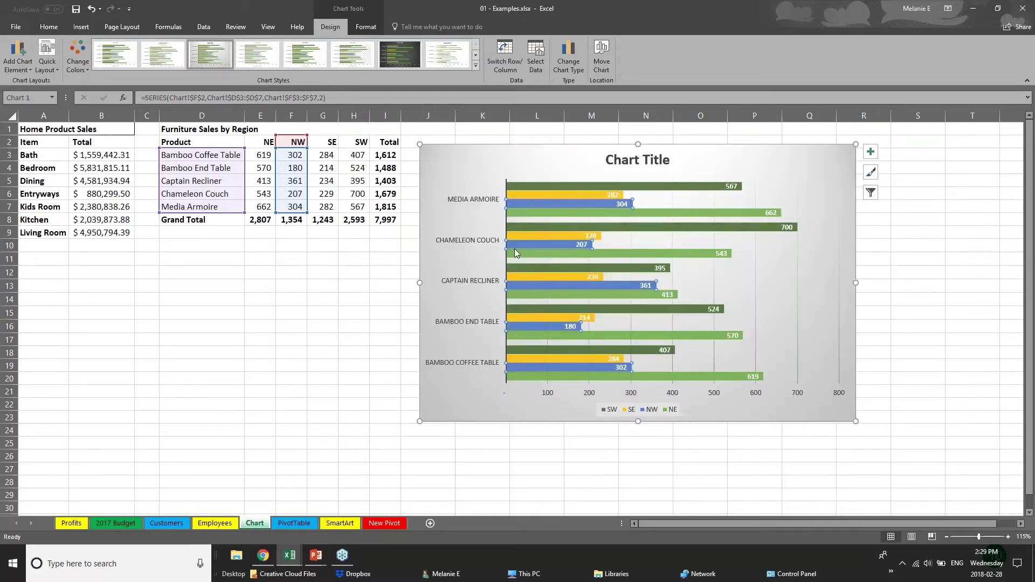
click(304, 54)
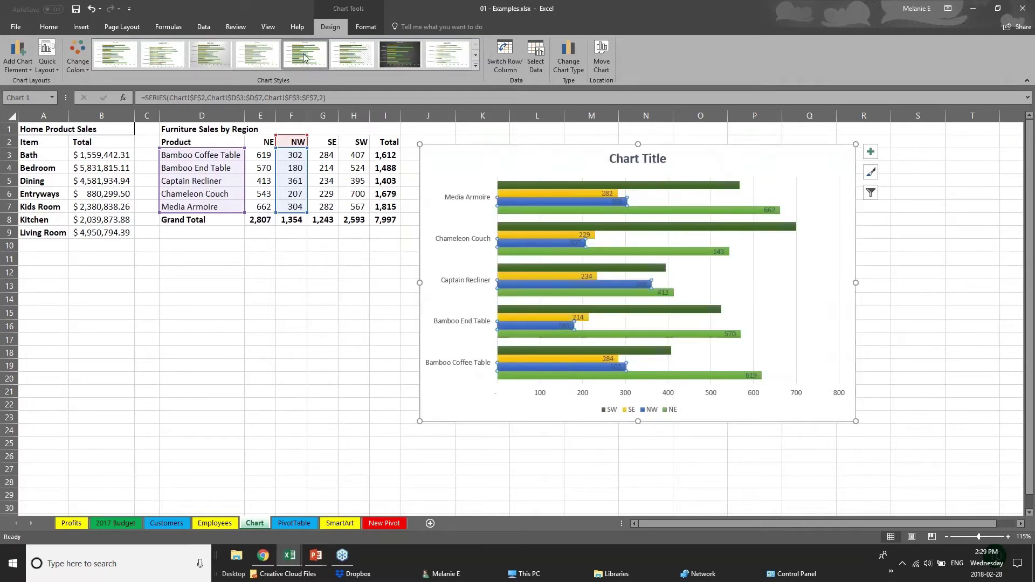
click(451, 57)
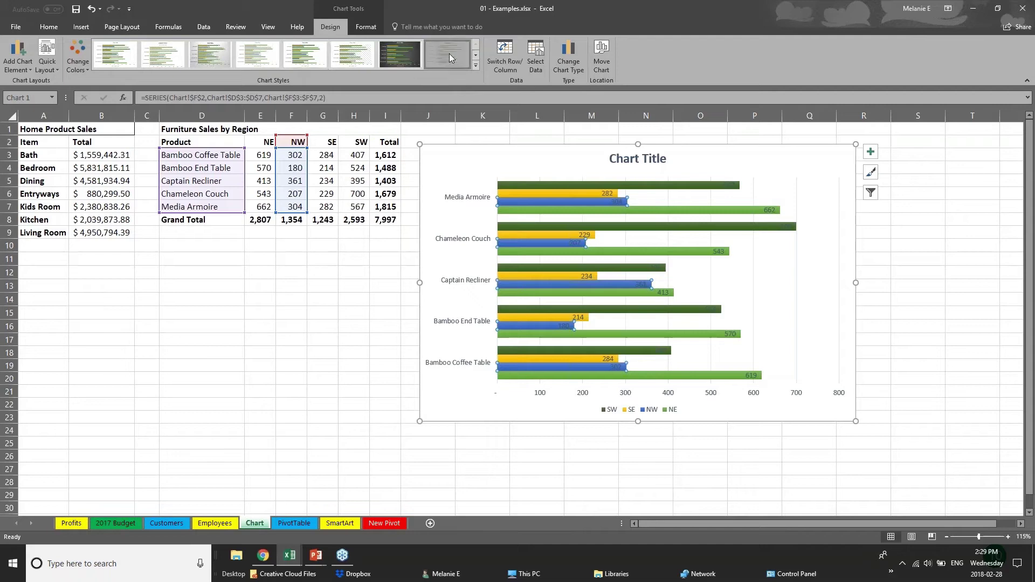
click(475, 65)
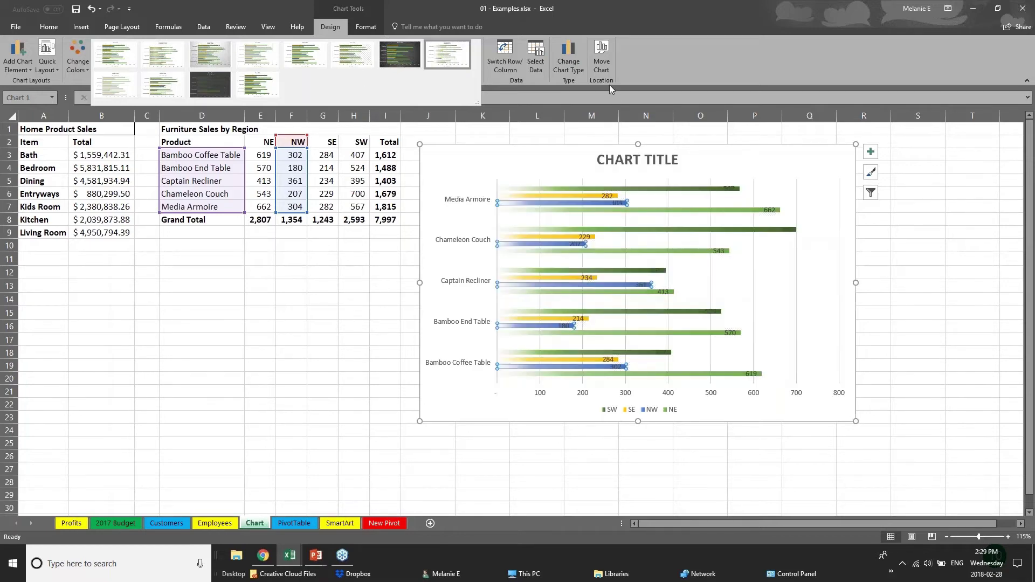
click(371, 29)
click(371, 28)
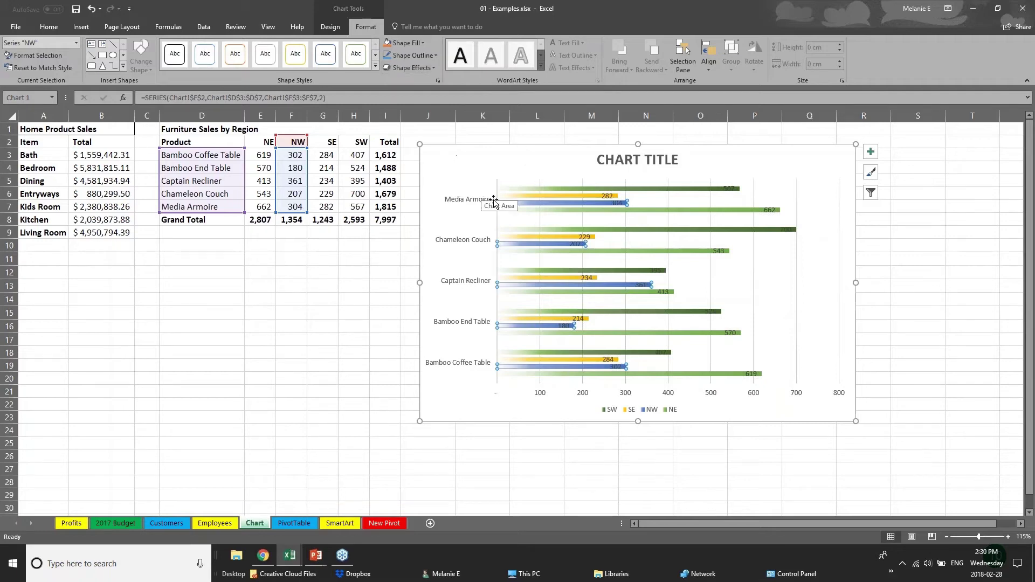
Fill the SW series bars with orange.
click(549, 198)
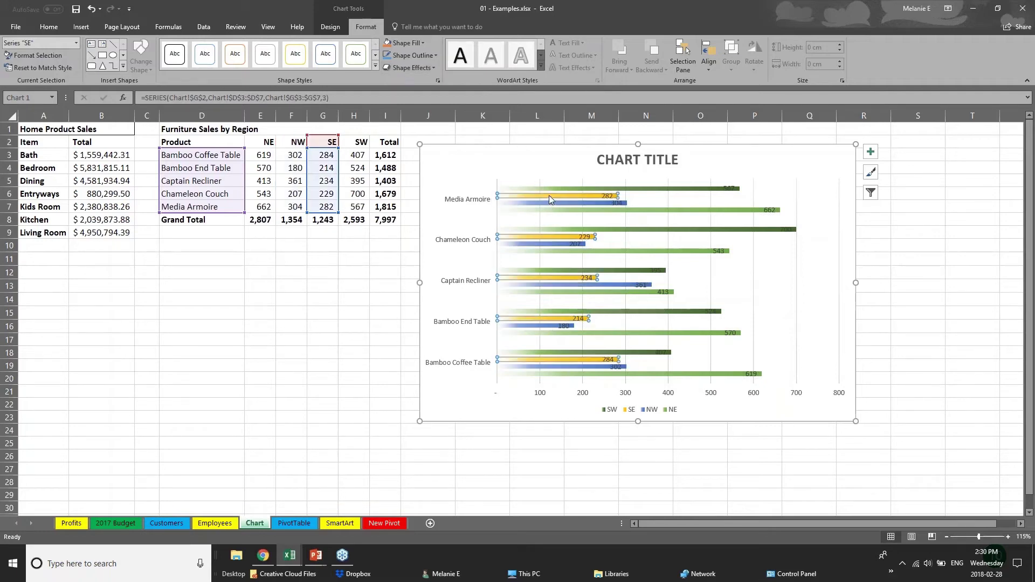
click(551, 189)
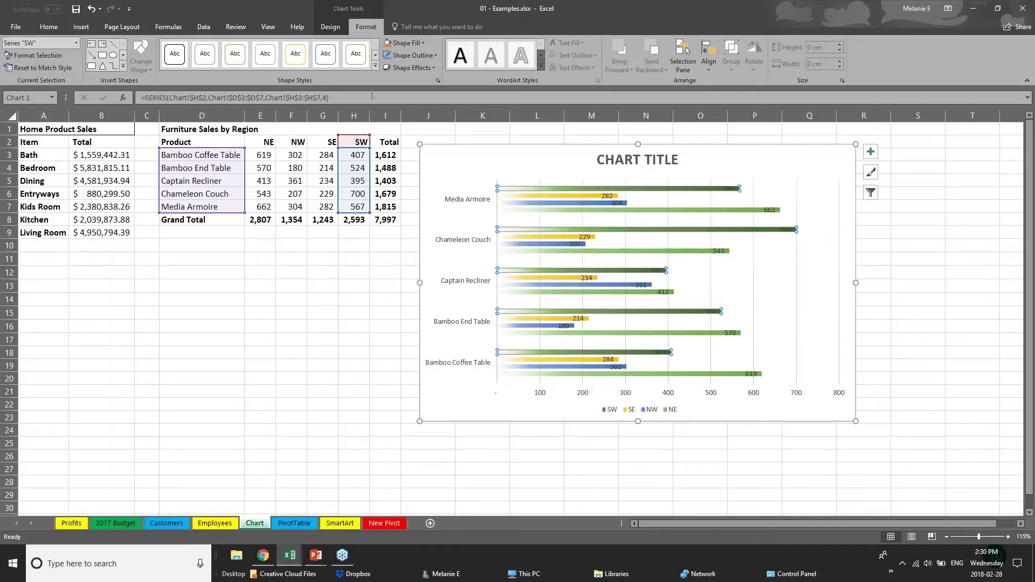
click(402, 48)
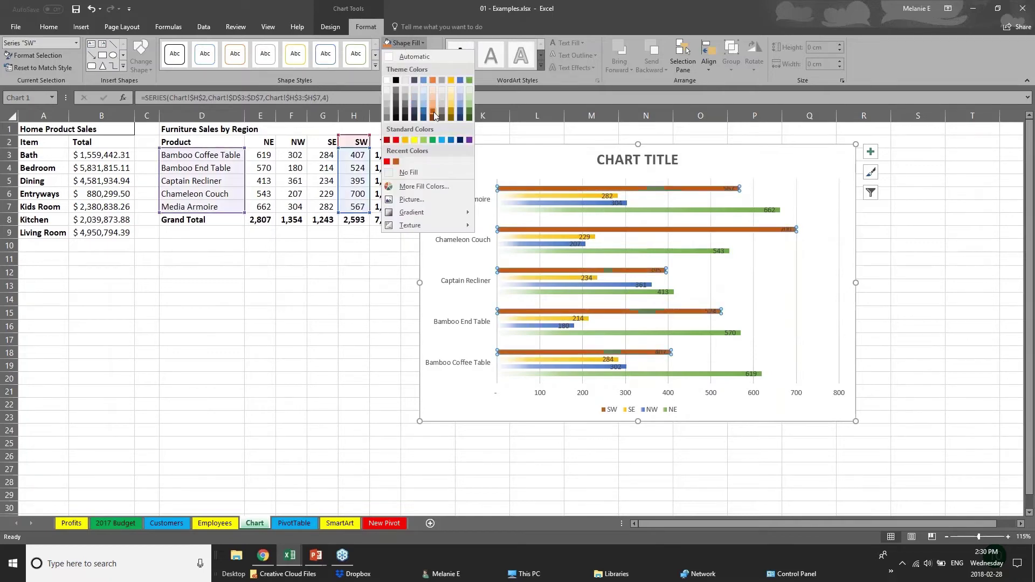
click(436, 97)
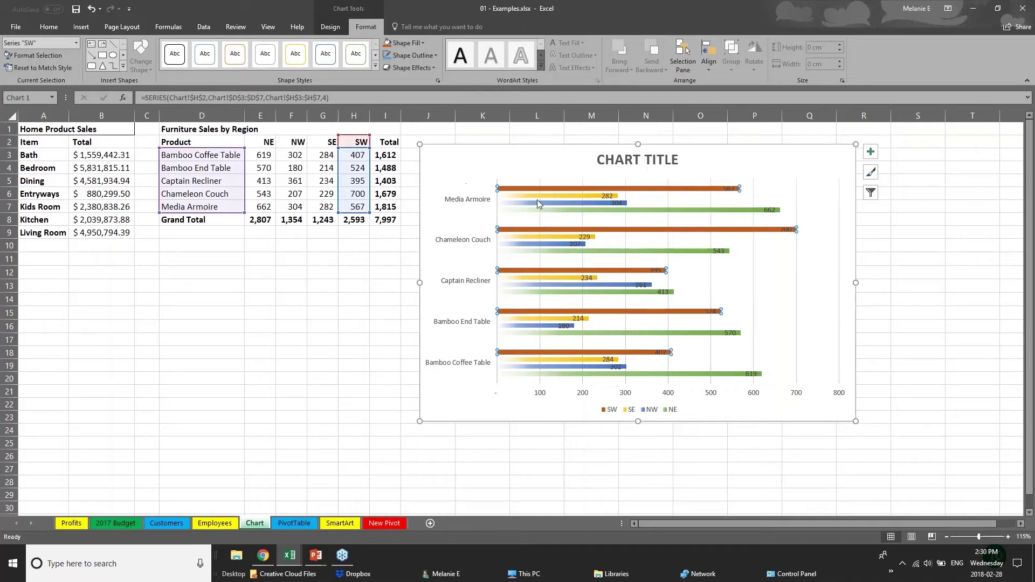
Replace the chart title with 'SALES DATA' and select the vertical product-name axis.
click(623, 159)
triple_click(623, 160)
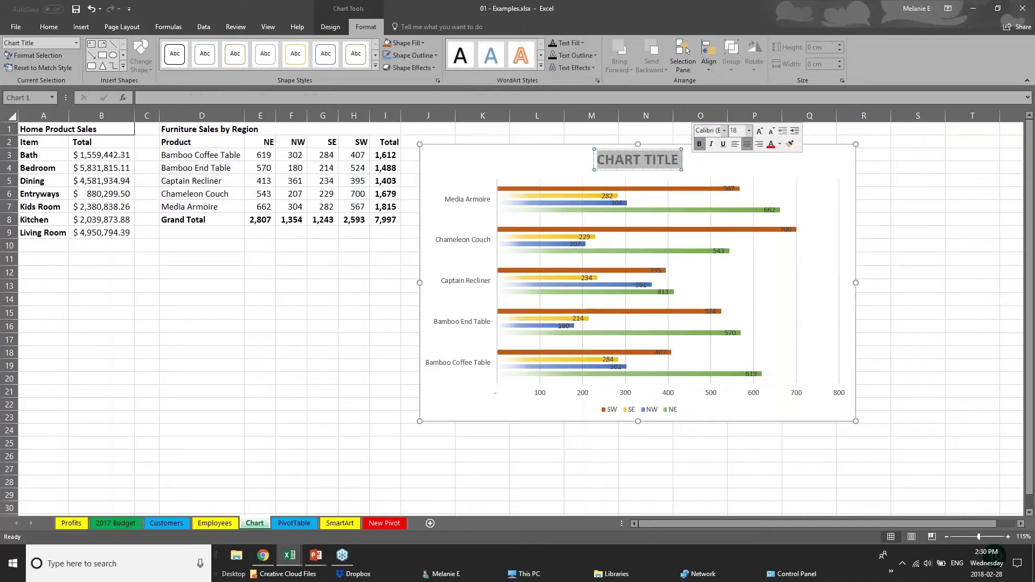
text(SALE)
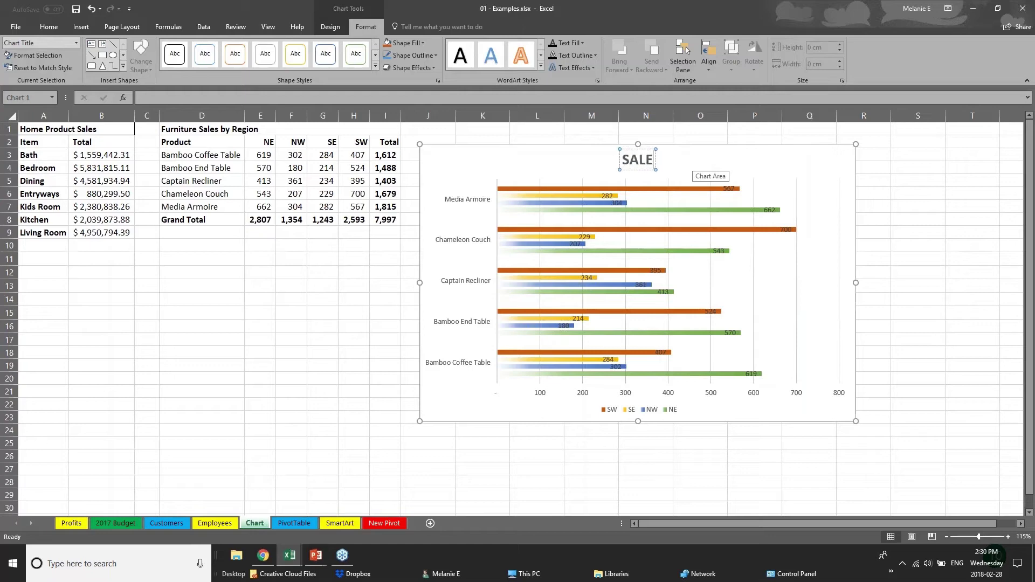
text(S D)
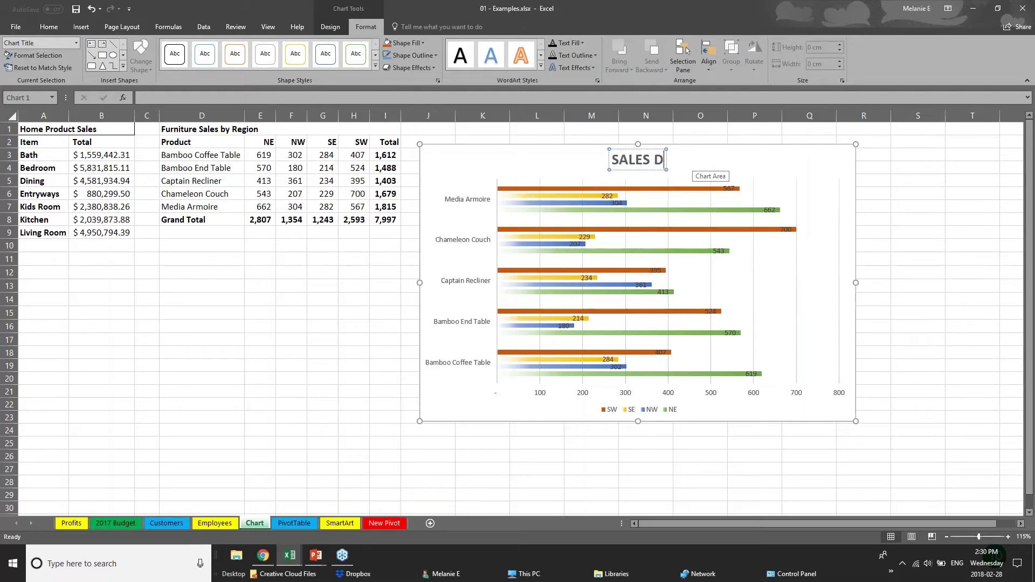
text(ATA)
click(541, 398)
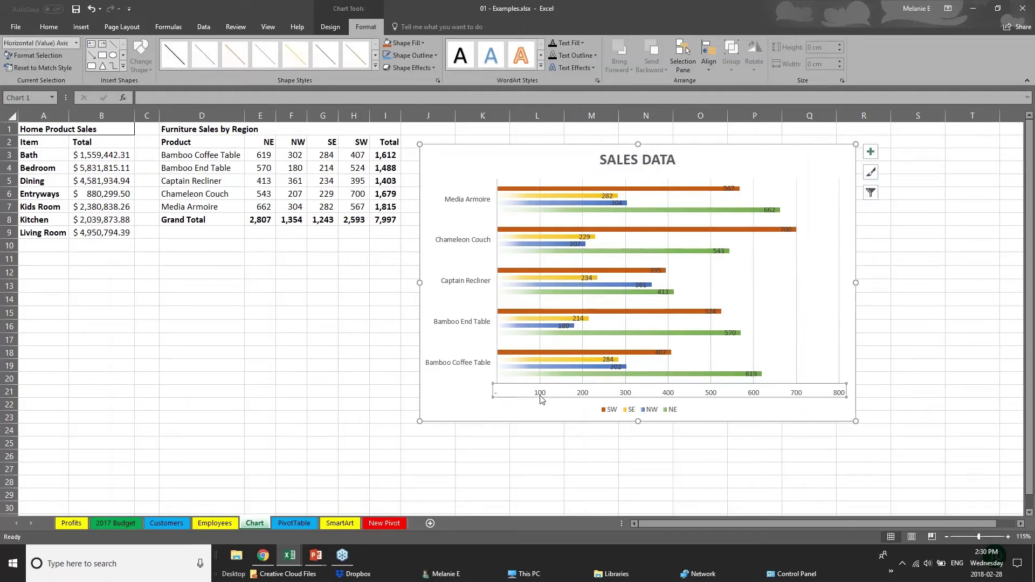
click(489, 324)
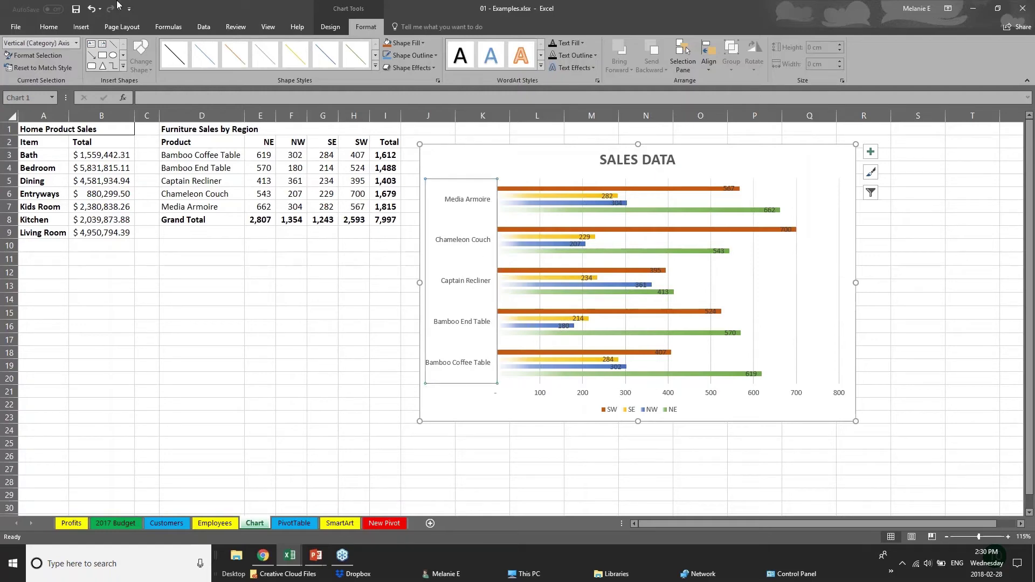
click(49, 26)
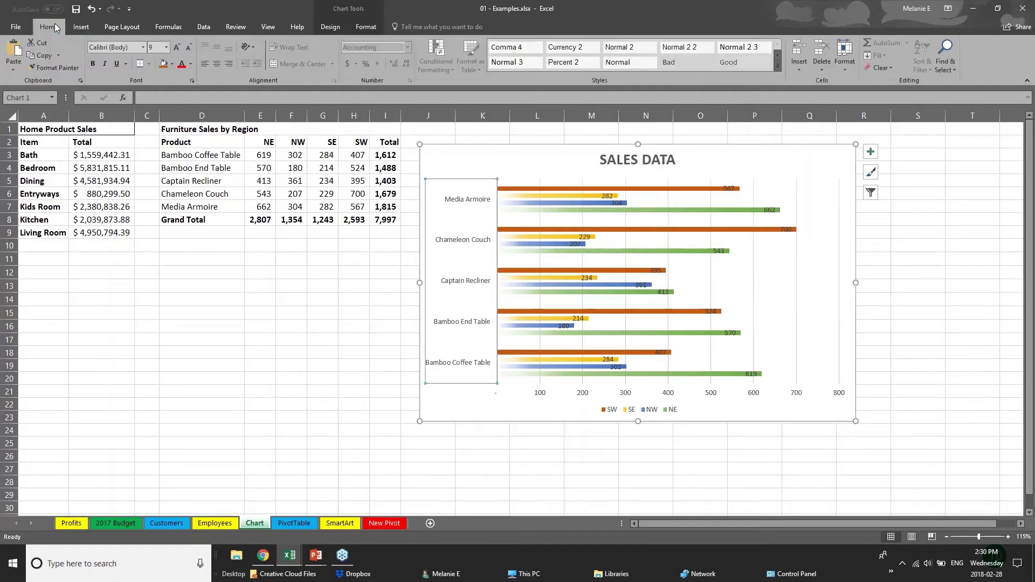
Increase the font size of the product name labels on the vertical axis.
click(178, 47)
click(177, 47)
click(562, 396)
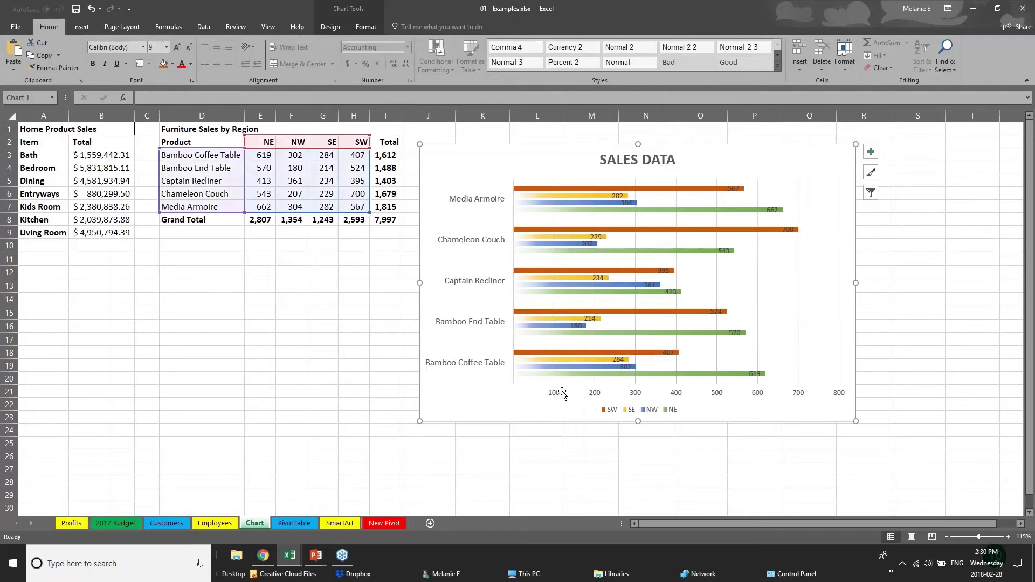
click(561, 396)
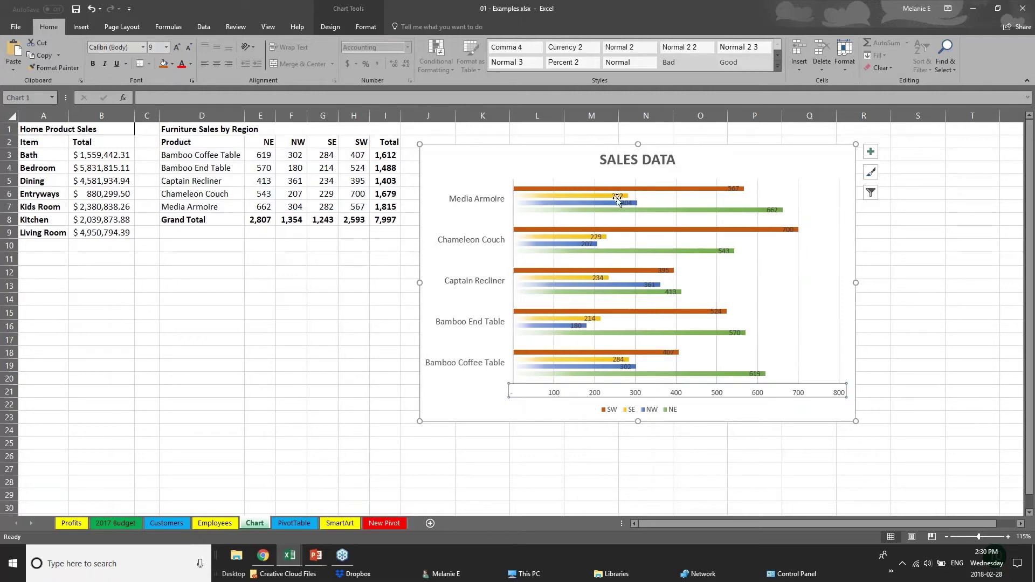
Move the 700 data label to the right of its bar.
click(732, 189)
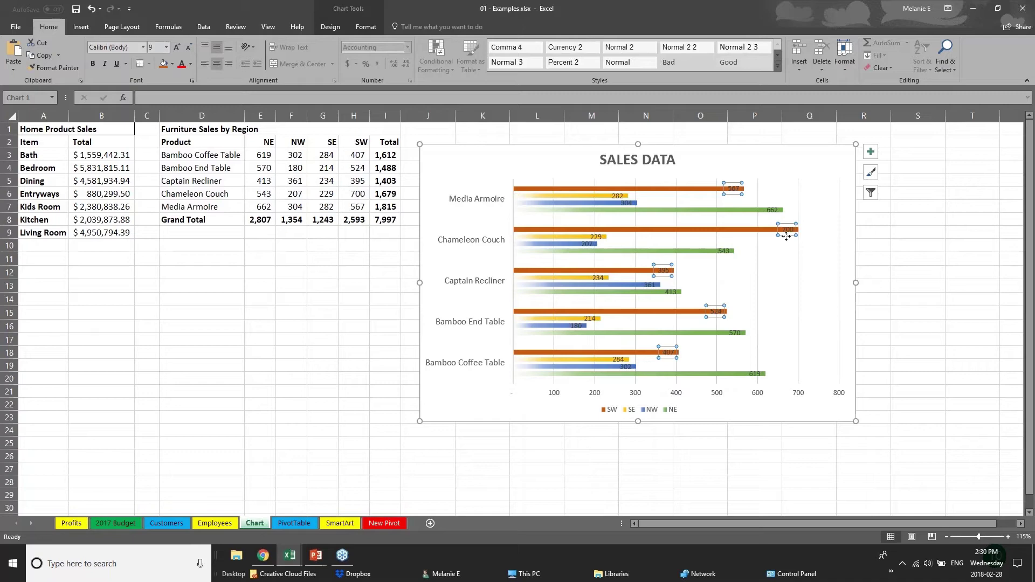
drag(787, 230, 811, 230)
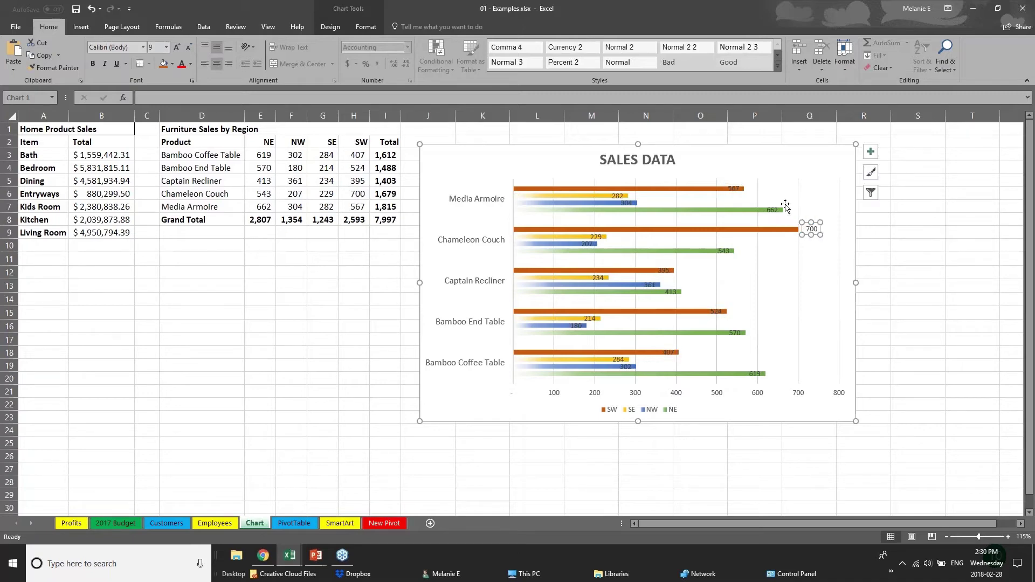
click(735, 190)
drag(736, 192, 738, 190)
Delete the horizontal value axis from the chart.
click(666, 398)
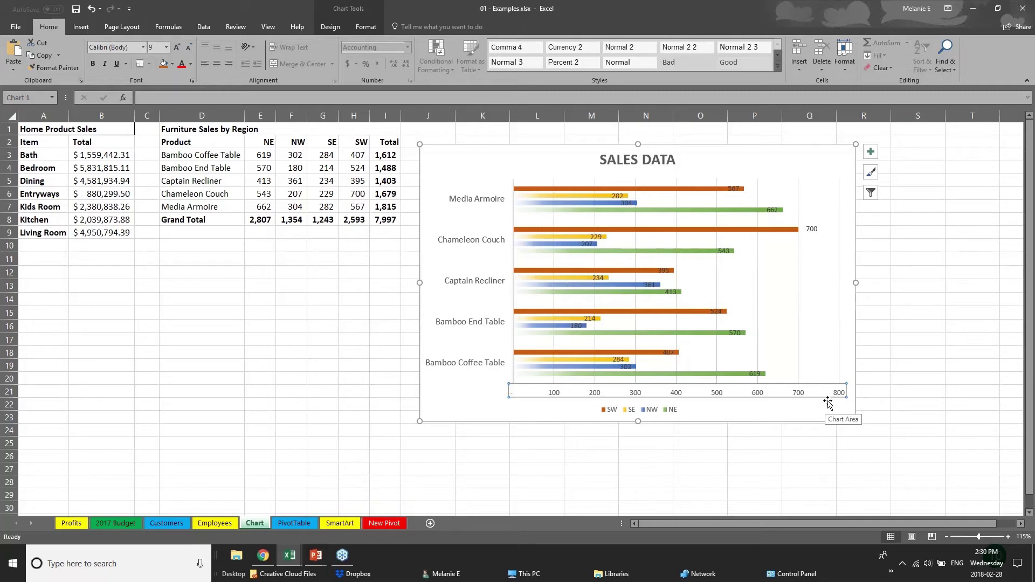
key(Delete)
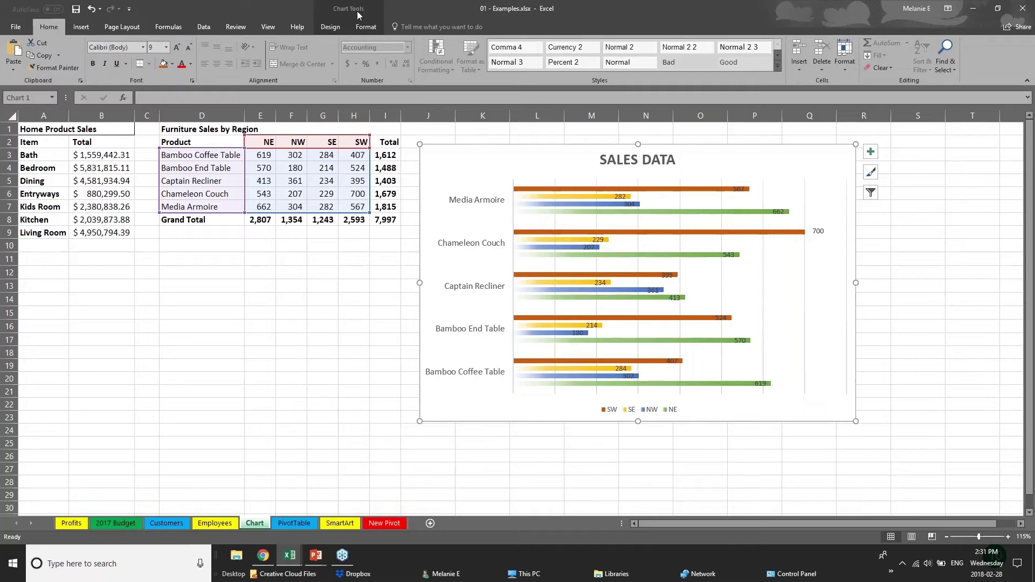
click(331, 27)
click(367, 28)
click(346, 25)
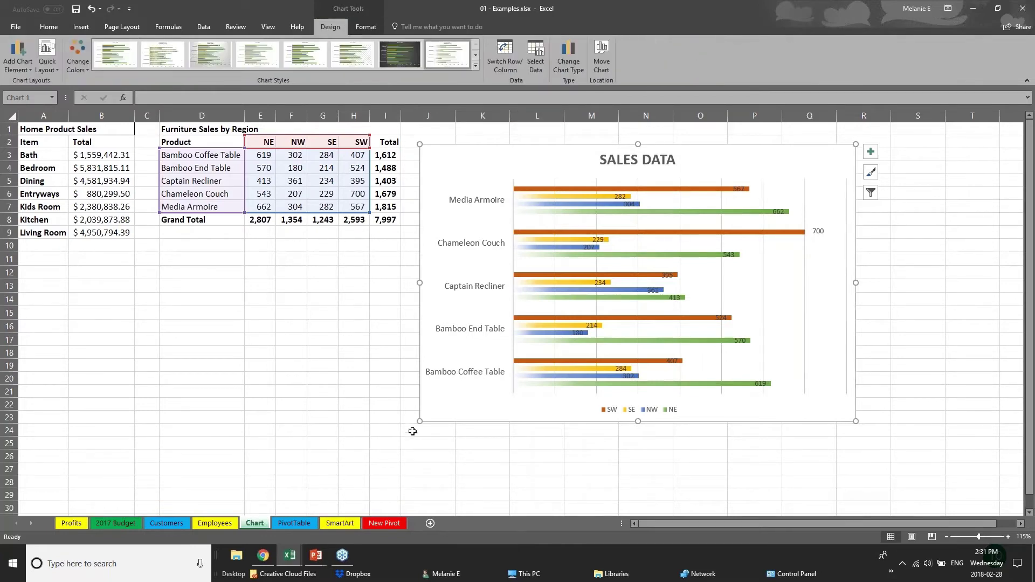
Select the chart's category axis, then the SW, SE and NW series in turn.
click(512, 191)
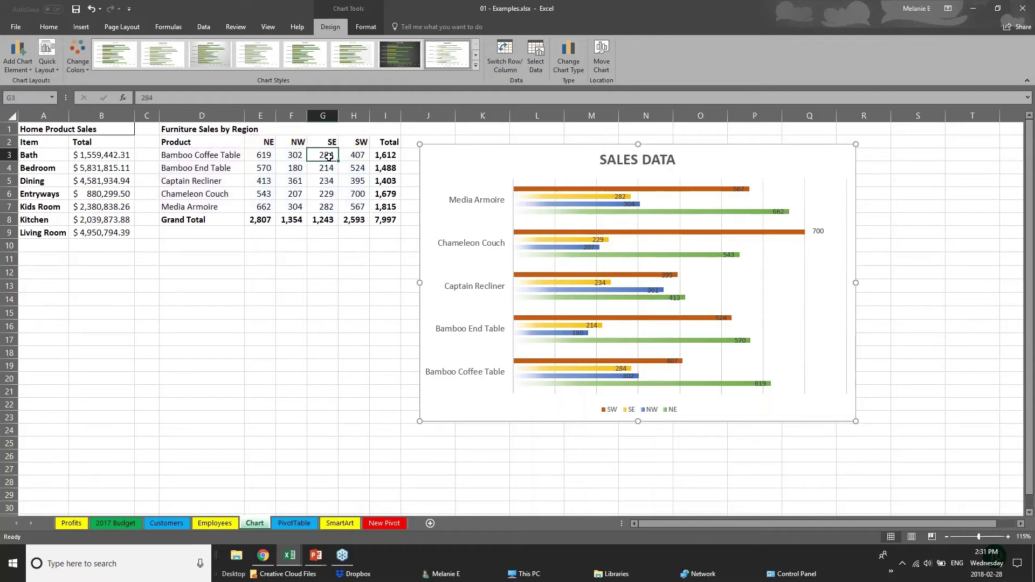
click(581, 189)
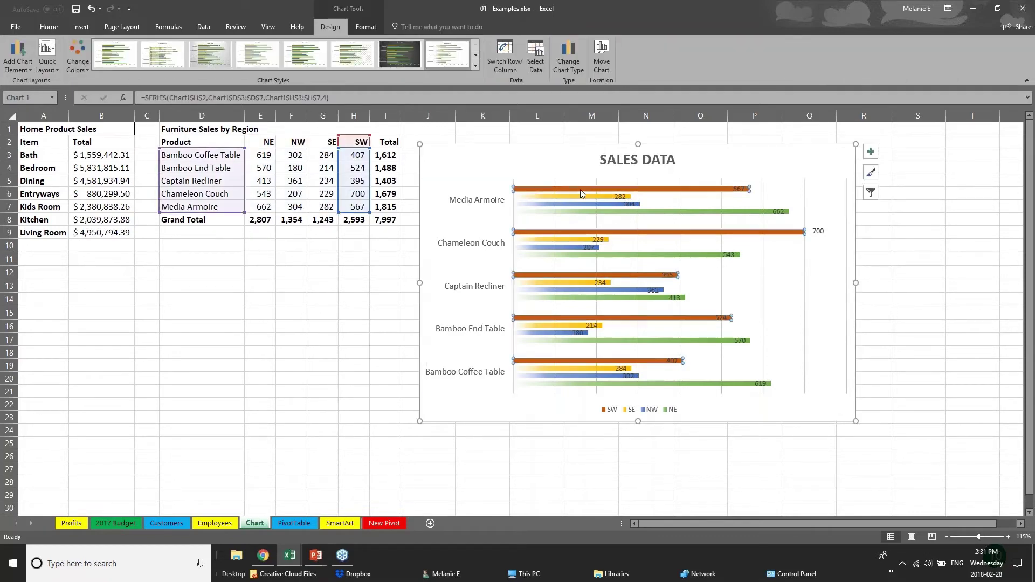
click(592, 197)
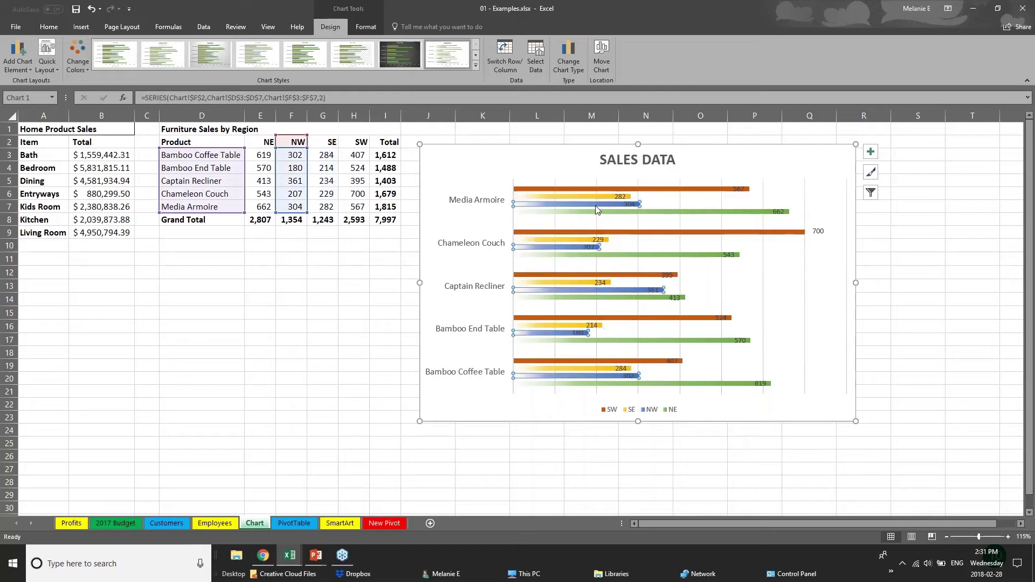
click(596, 206)
Change cell F4 from 180 to 181, then bring the PowerPoint presentation forward.
click(286, 167)
text(1)
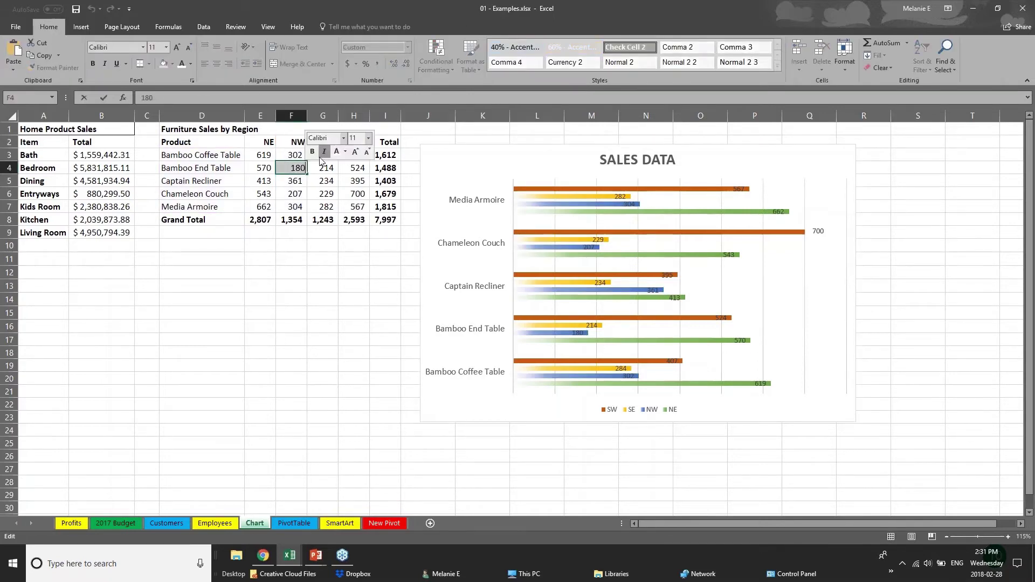
text(81)
key(Return)
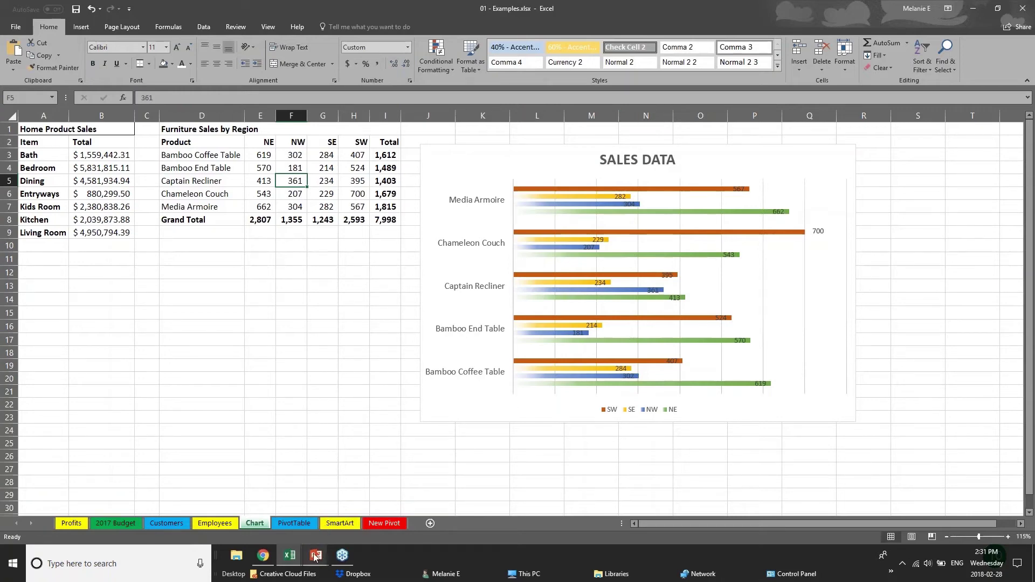
mouse_move(316, 557)
click(356, 496)
Advance to the next slide, CREATING TABLES, showing the Table Tools tabs screenshot.
key(Right)
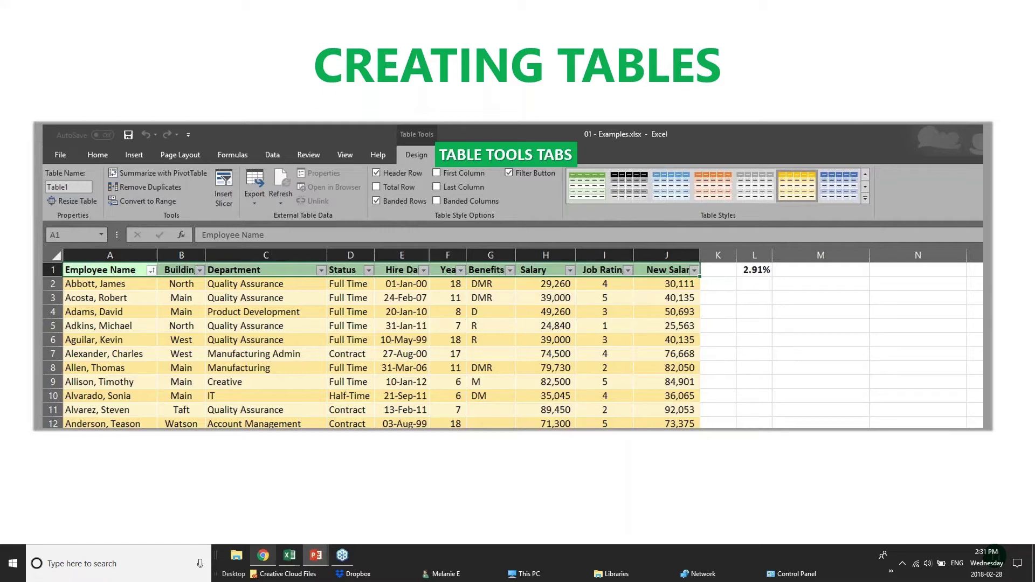
mouse_move(283, 567)
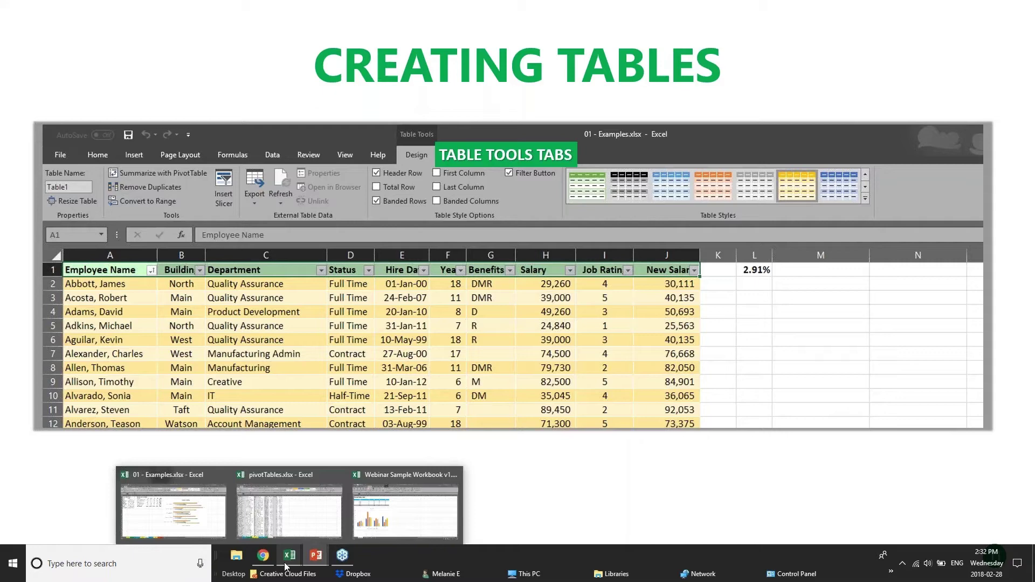
Switch through the open workbooks to the Customers sheet of 01 - Examples.
click(397, 515)
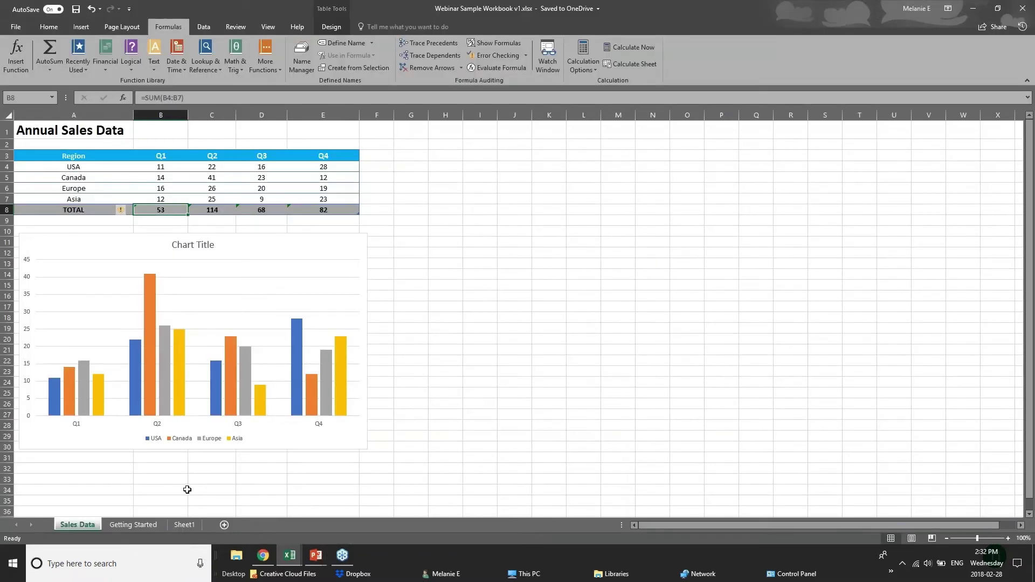
click(290, 555)
click(215, 512)
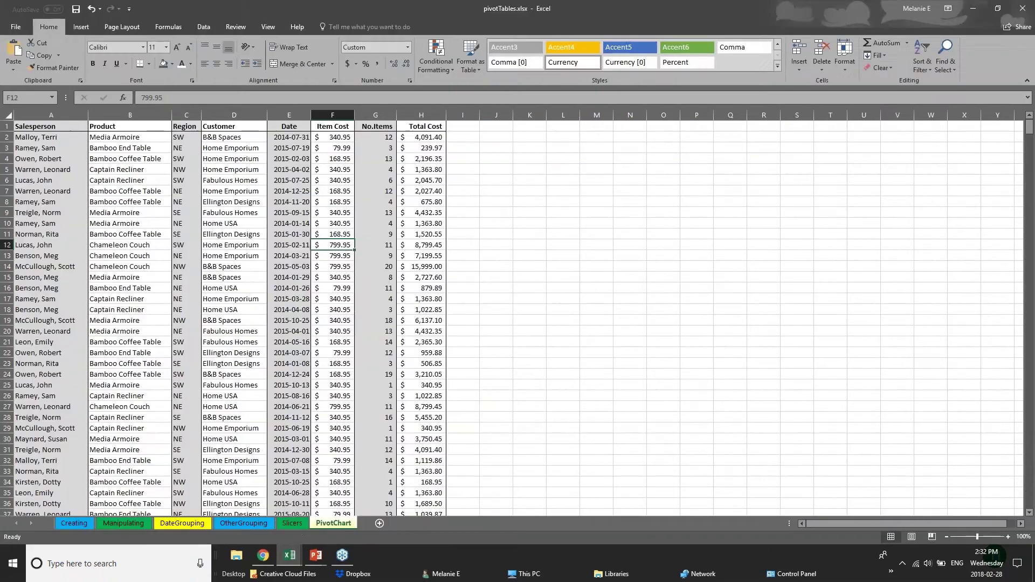
click(290, 556)
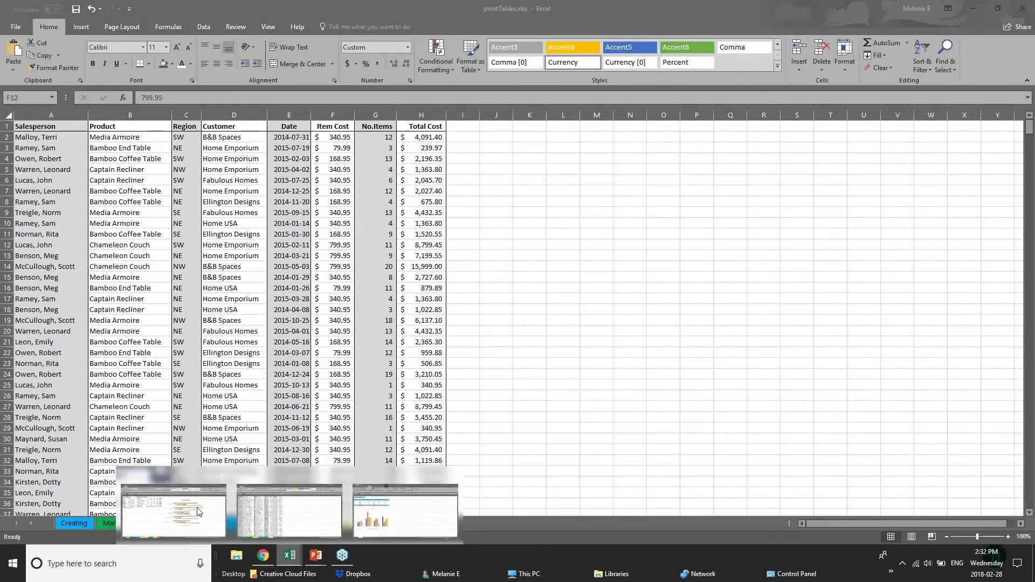
click(303, 531)
click(167, 523)
Scroll through the customer list and bring its top rows back into view.
click(238, 181)
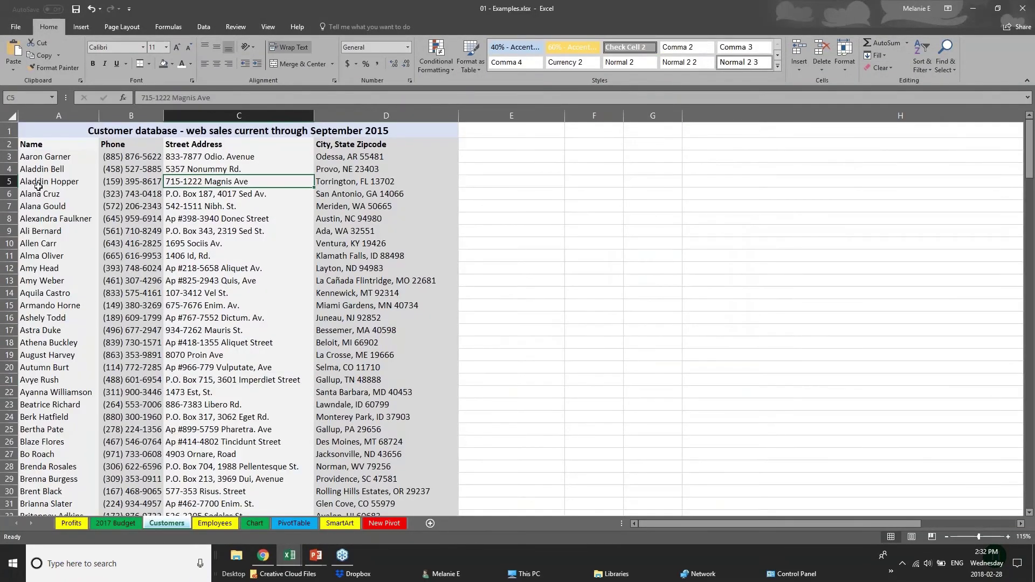
click(28, 145)
scroll(112, 247, down, 20)
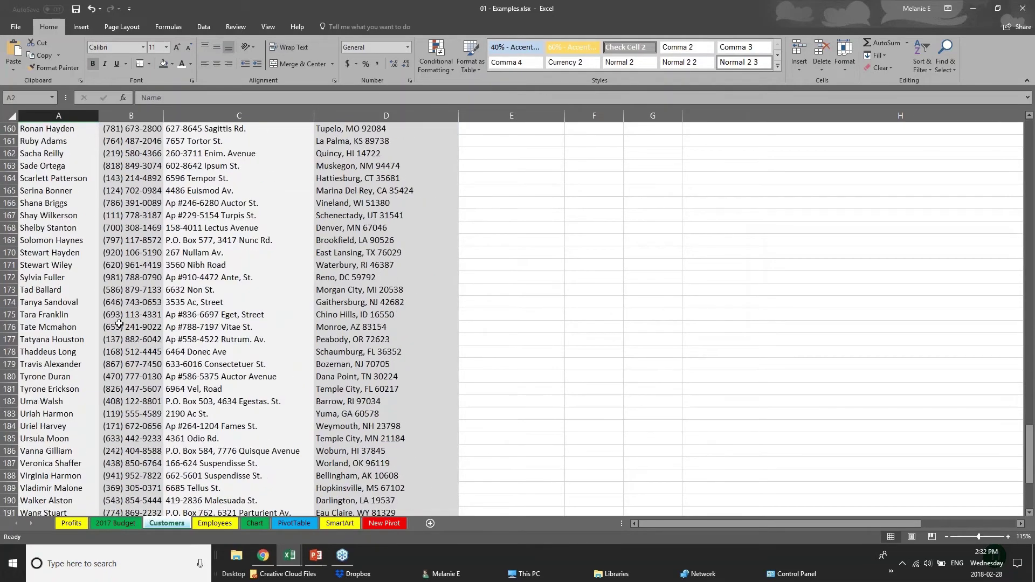
scroll(119, 324, down, 3)
drag(1027, 451, 1027, 130)
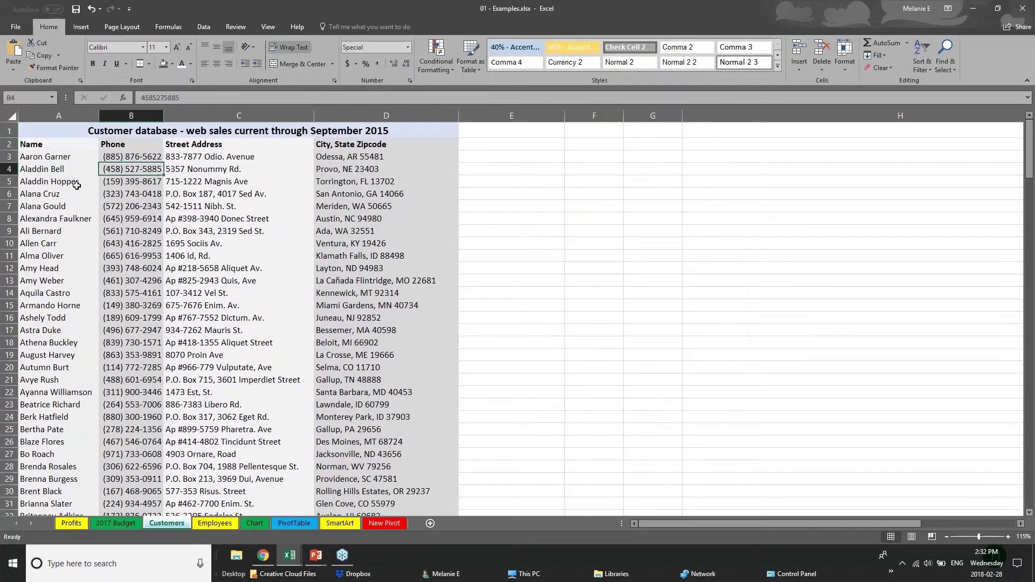
click(76, 184)
scroll(43, 359, down, 2)
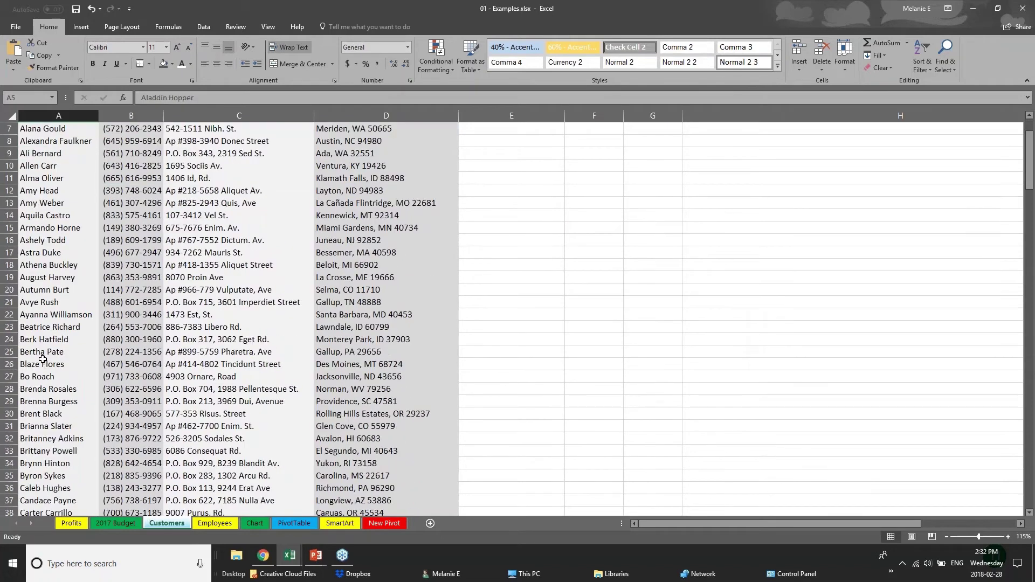
scroll(49, 253, up, 2)
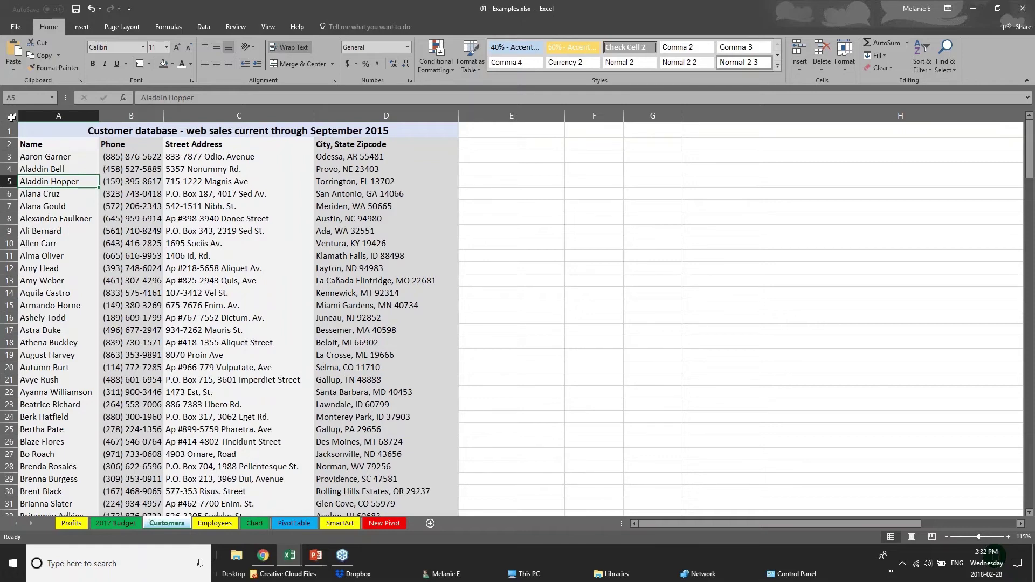
Convert the entire Customers sheet into a table with headers, accepting the large-operation warning.
click(11, 117)
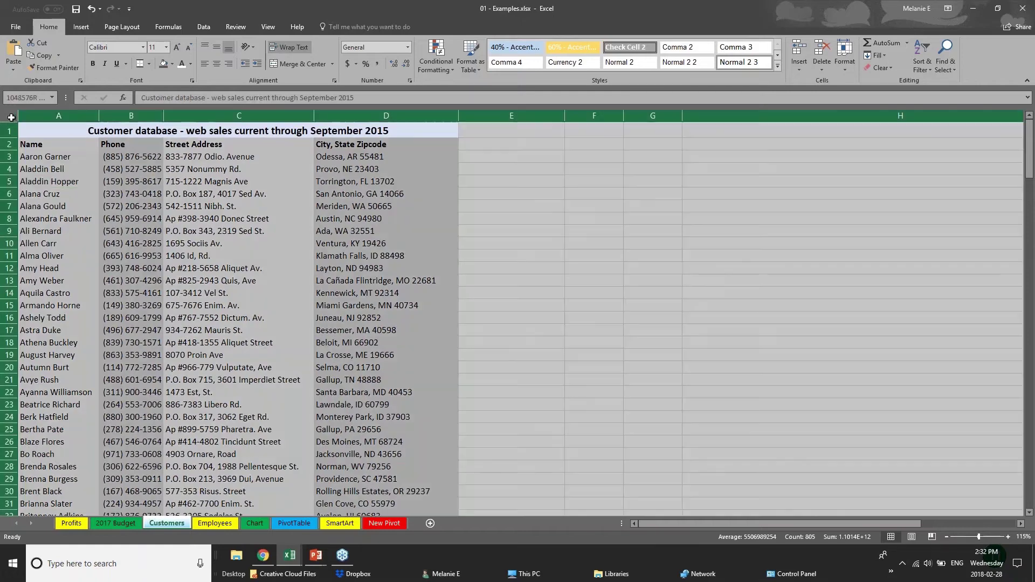
click(81, 26)
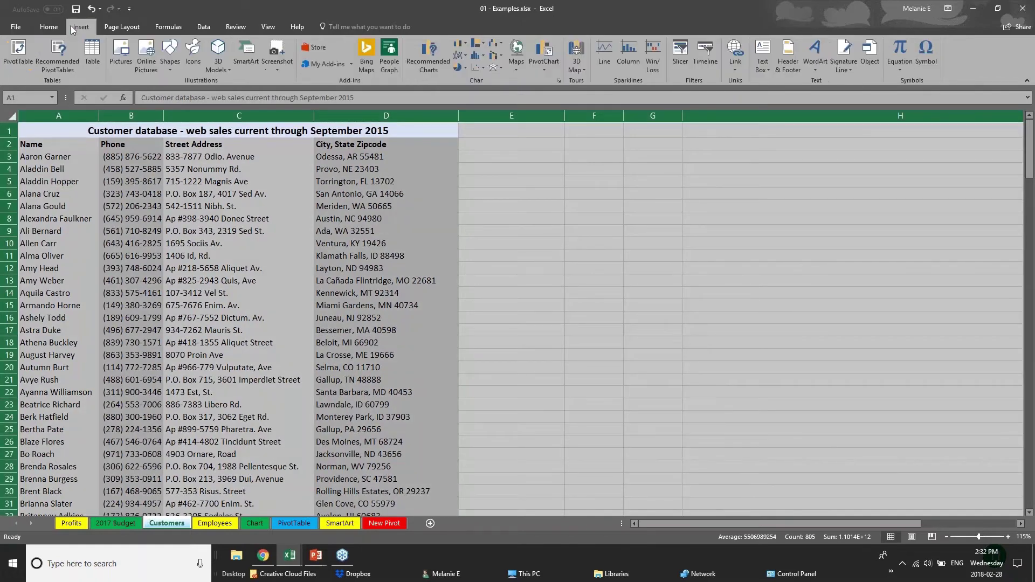
click(93, 56)
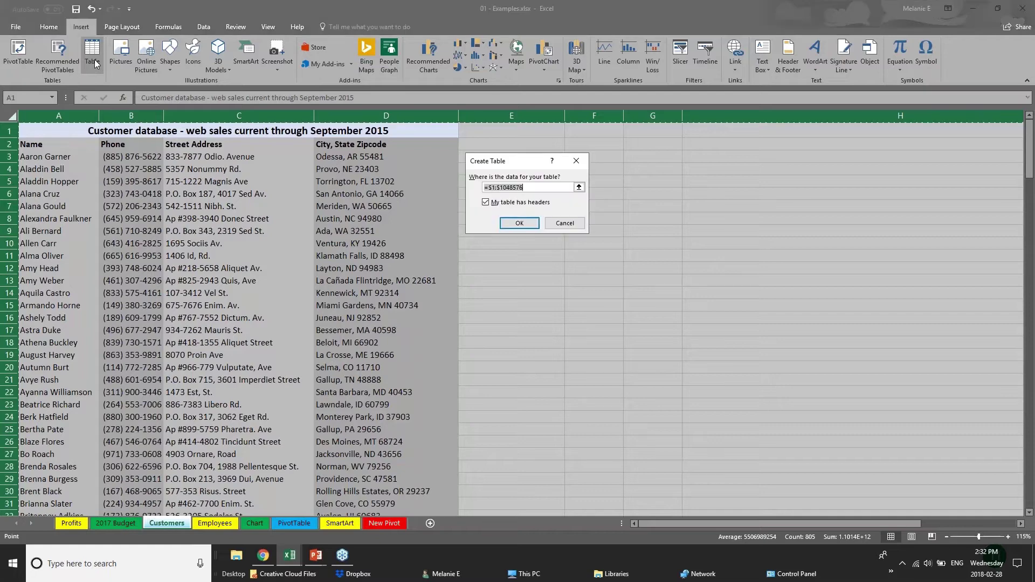
click(520, 223)
click(496, 222)
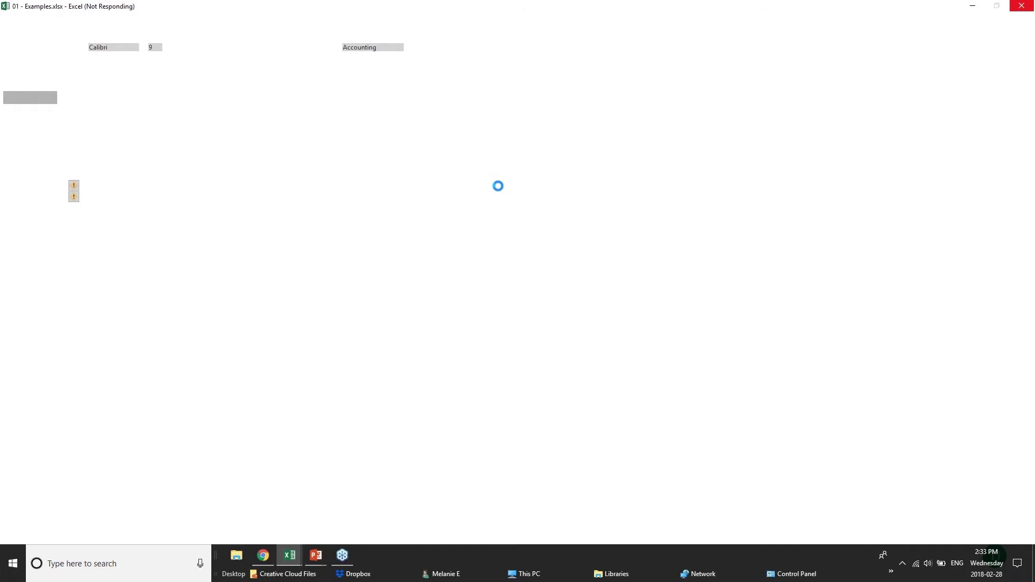
Show the CREATING TABLES slide show, then return to the pivotTables.xlsx workbook in Excel.
mouse_move(316, 556)
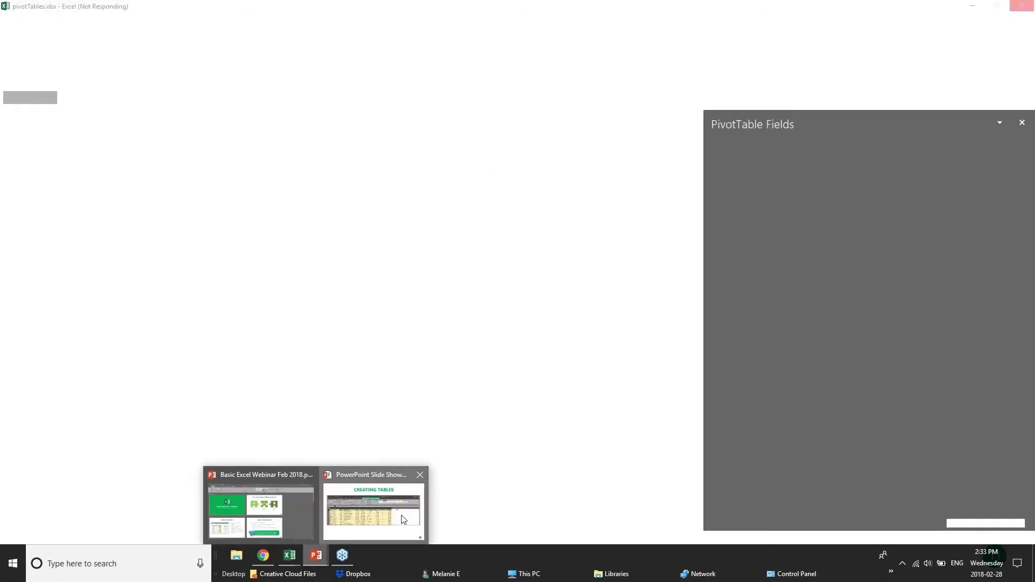
click(402, 520)
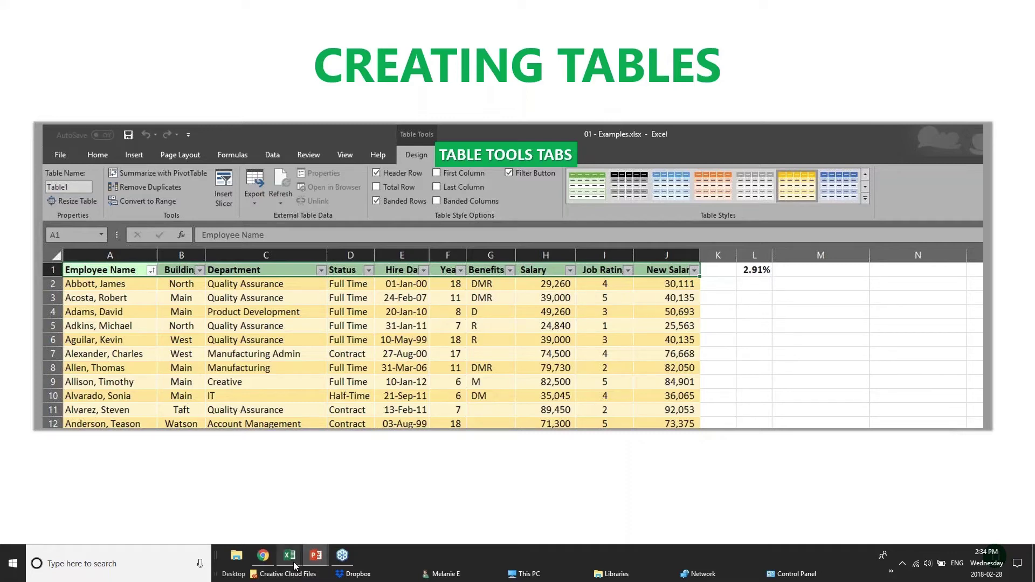
mouse_move(295, 565)
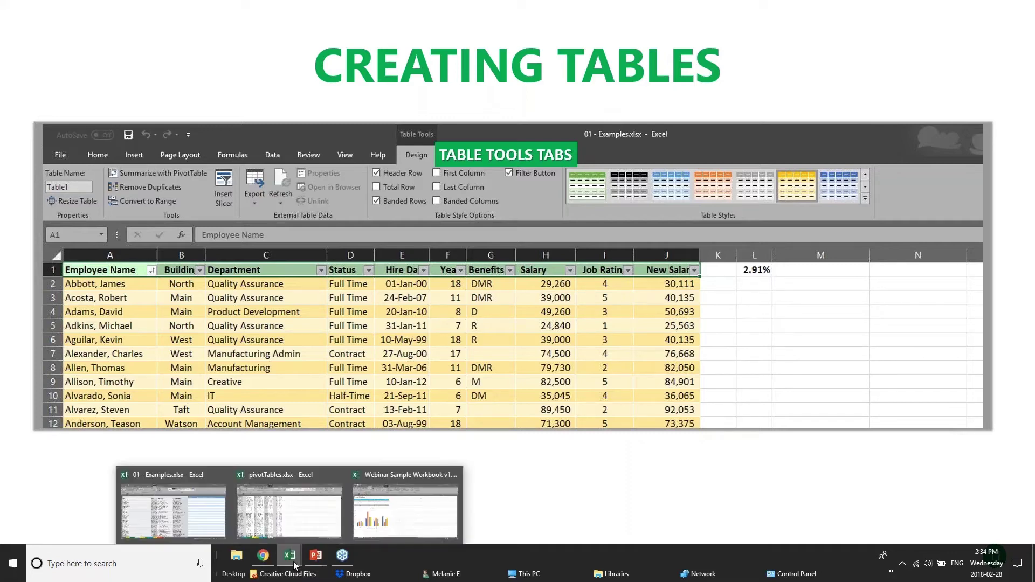
click(250, 507)
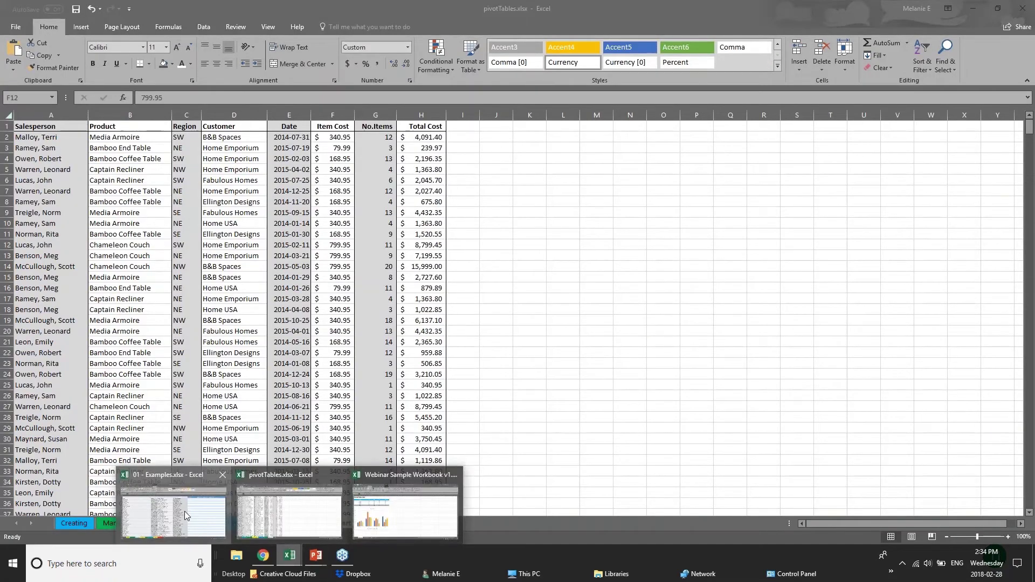
Bring the 01 - Examples workbook to the front and clear the whole-sheet selection.
click(185, 511)
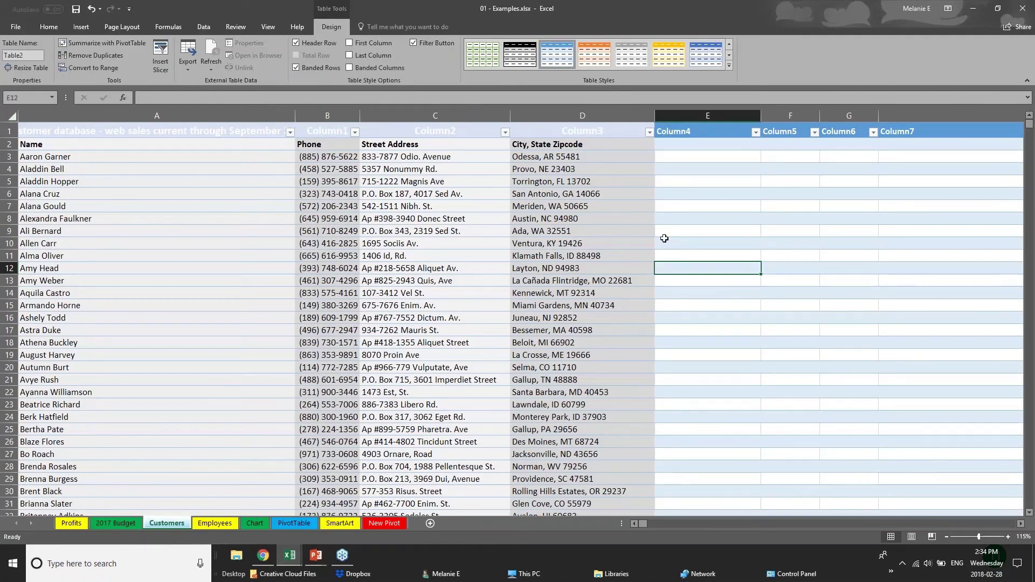
click(11, 116)
mouse_move(290, 555)
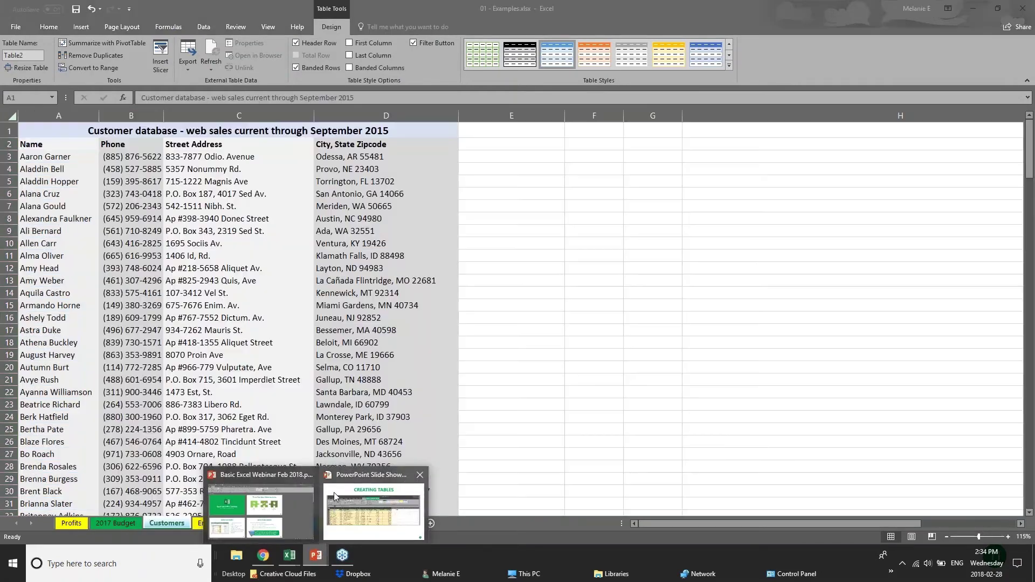
click(388, 492)
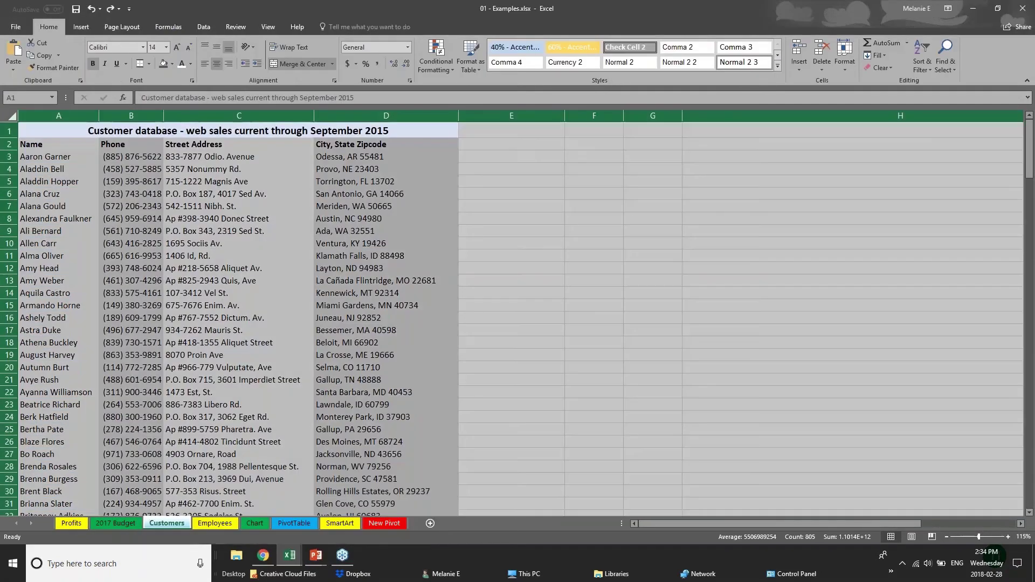
click(63, 134)
click(10, 116)
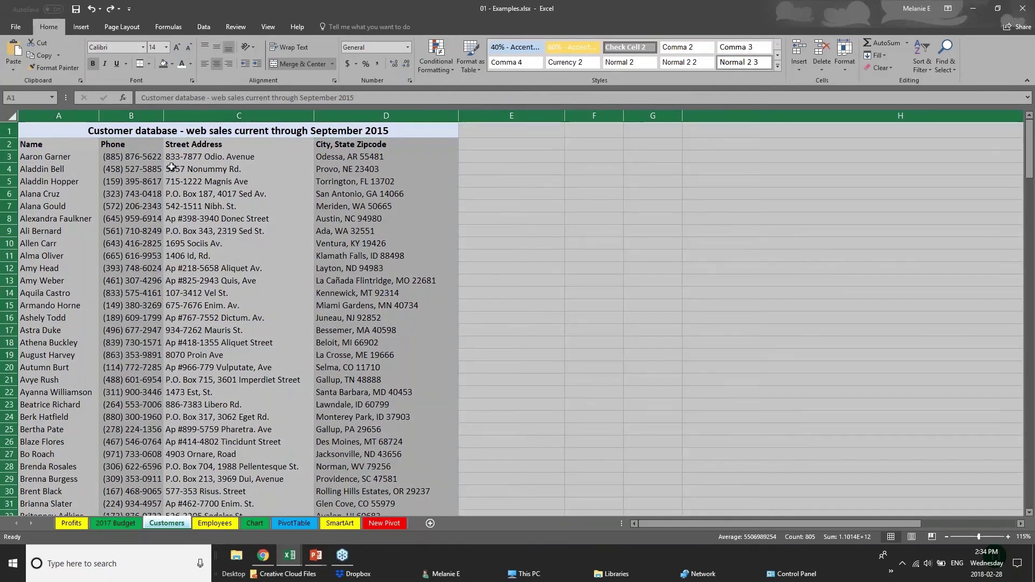
click(172, 168)
Make the merged title cell a table, then undo it to keep a plain range.
click(50, 134)
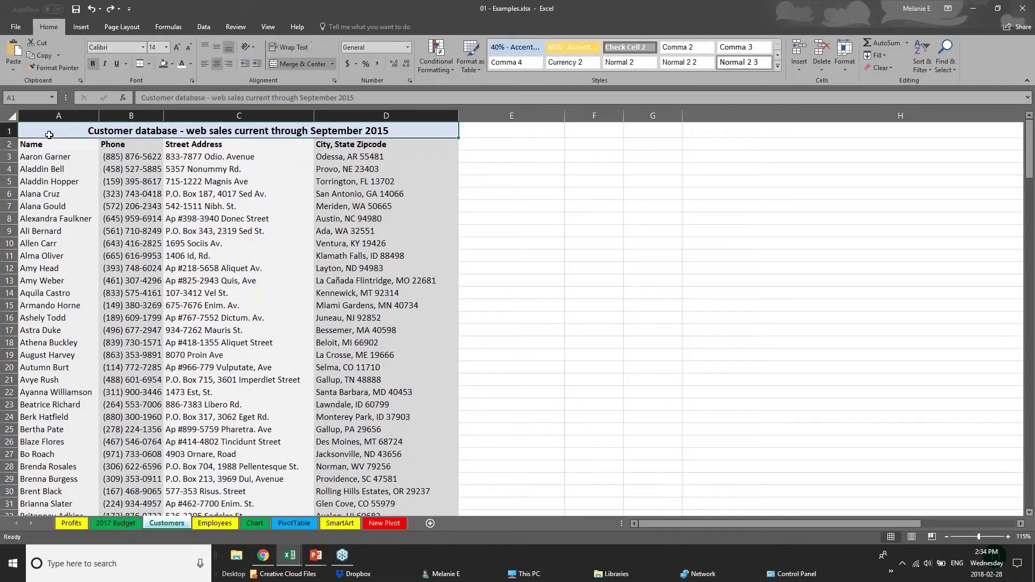
click(81, 27)
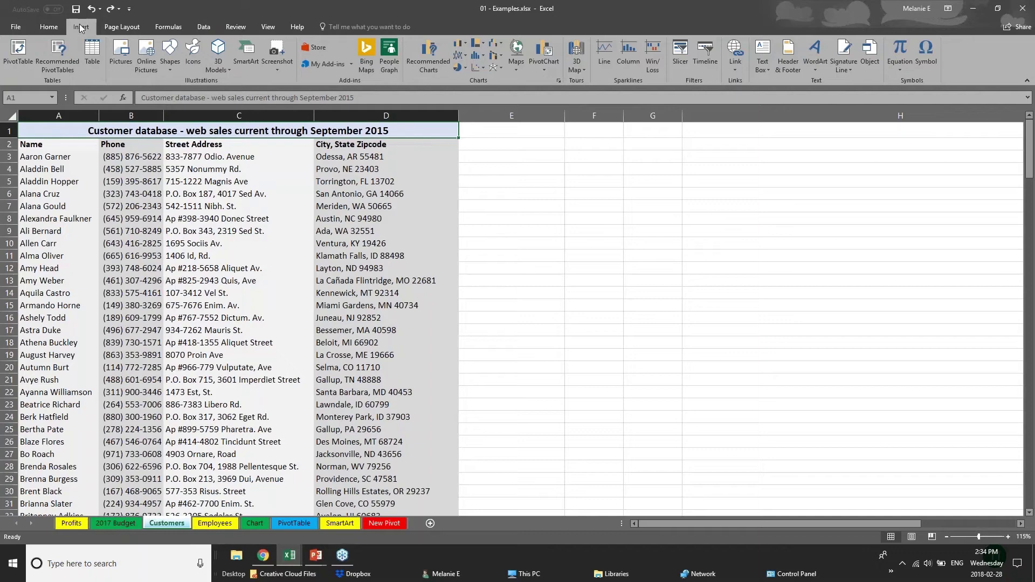
click(90, 60)
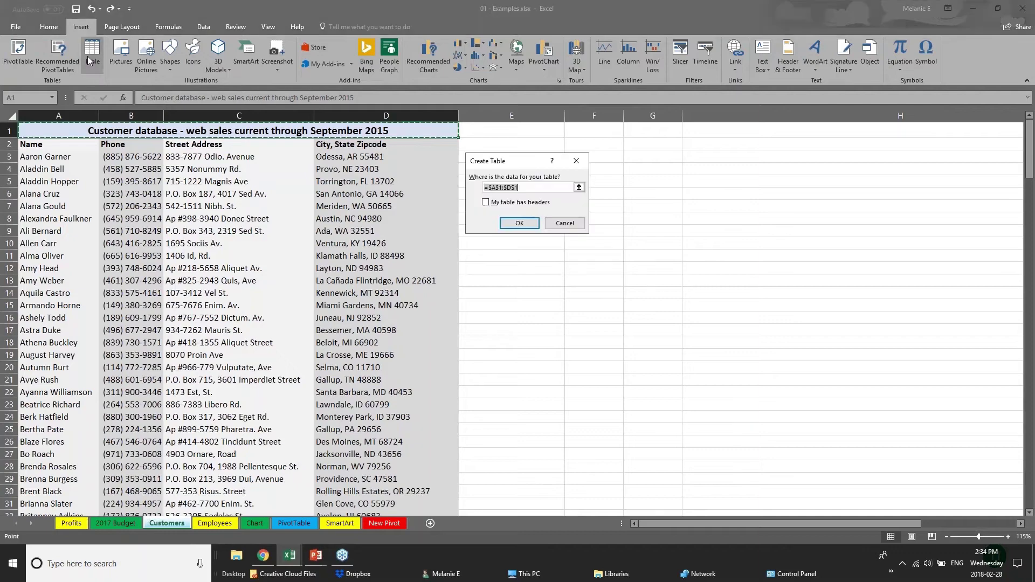
click(508, 223)
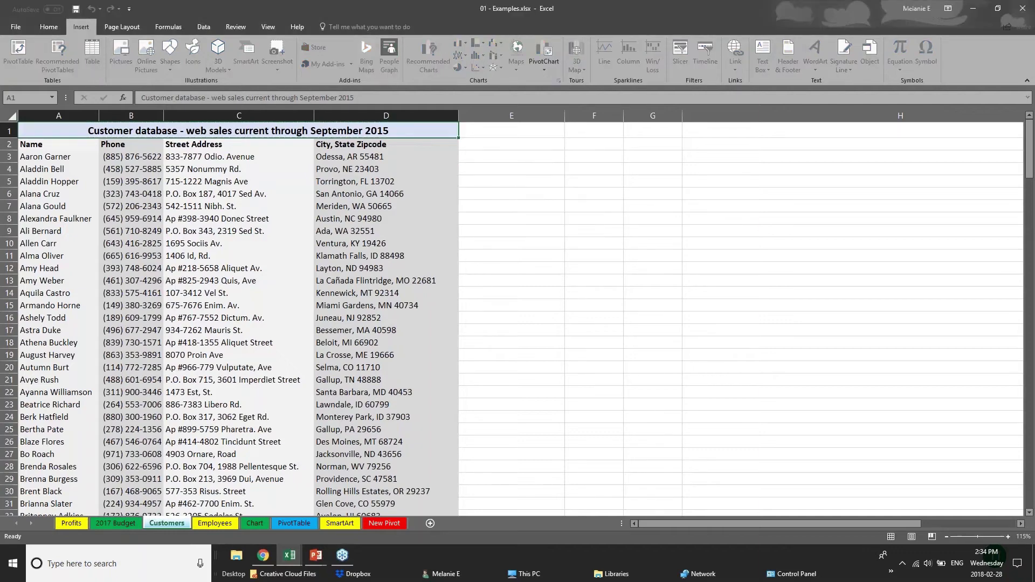
key(ctrl+z)
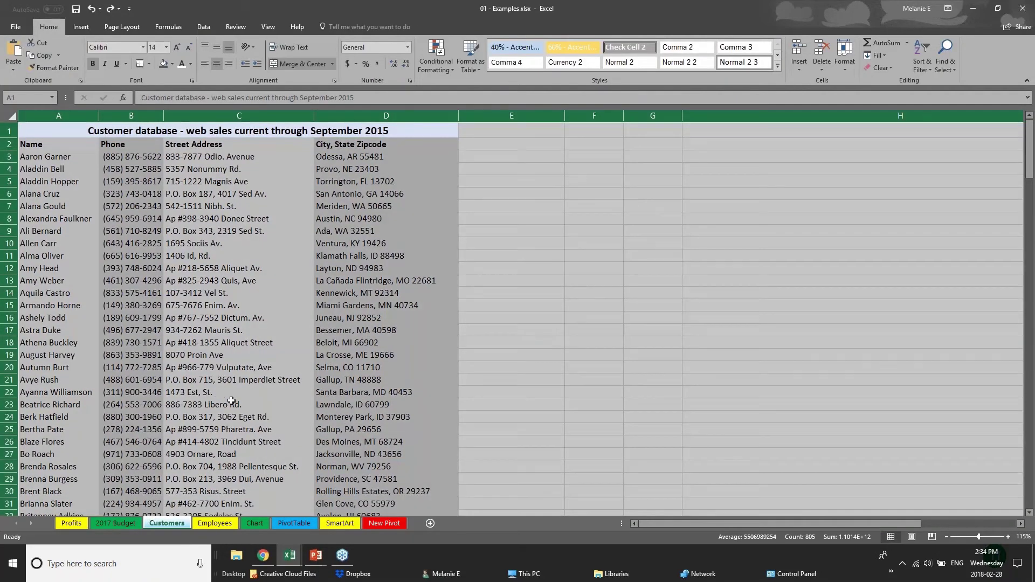
Turn the Chart sheet's D1:I8 Furniture Sales by Region range into a table with headers.
click(220, 403)
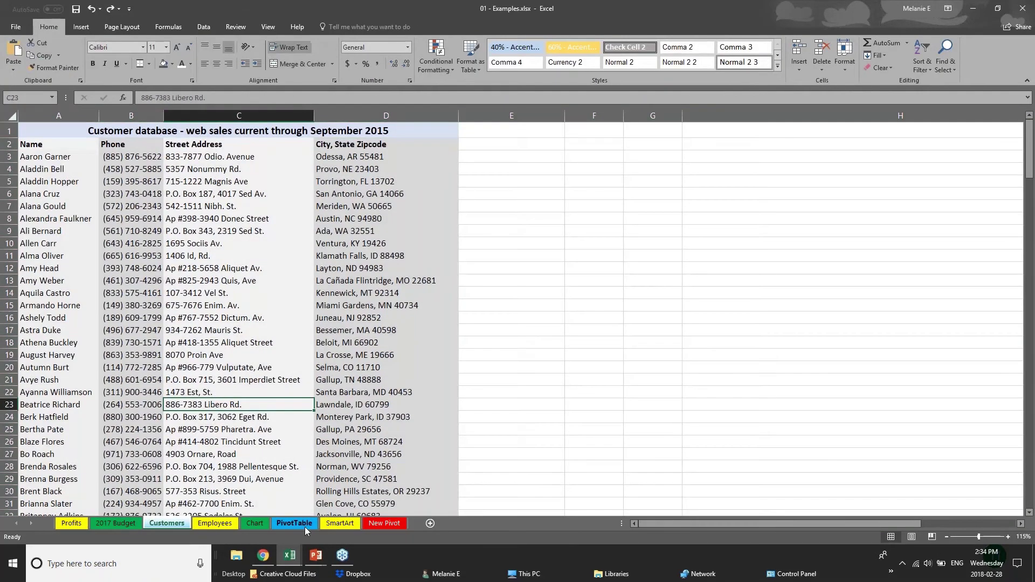
click(264, 524)
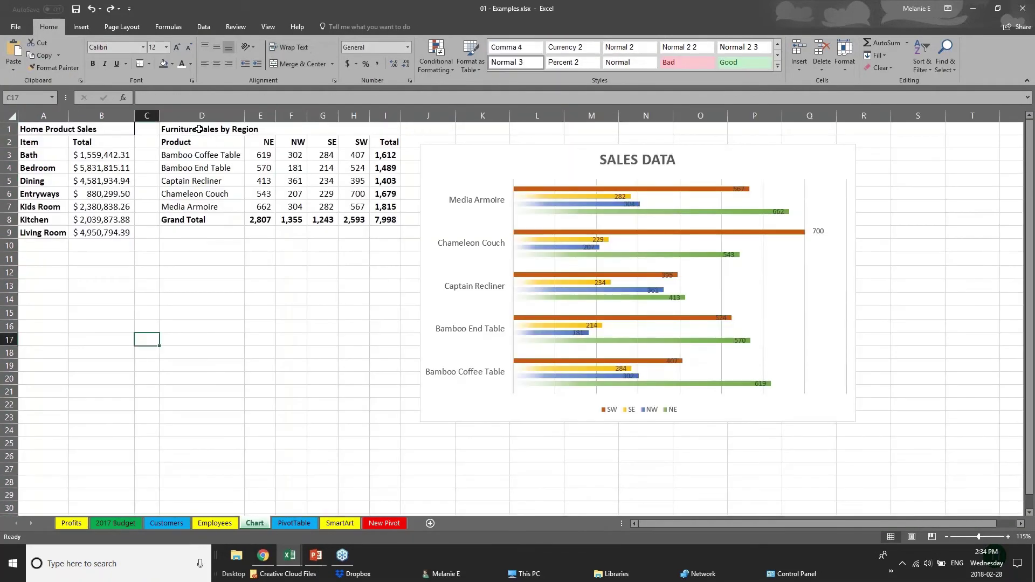
click(193, 133)
drag(194, 133, 195, 220)
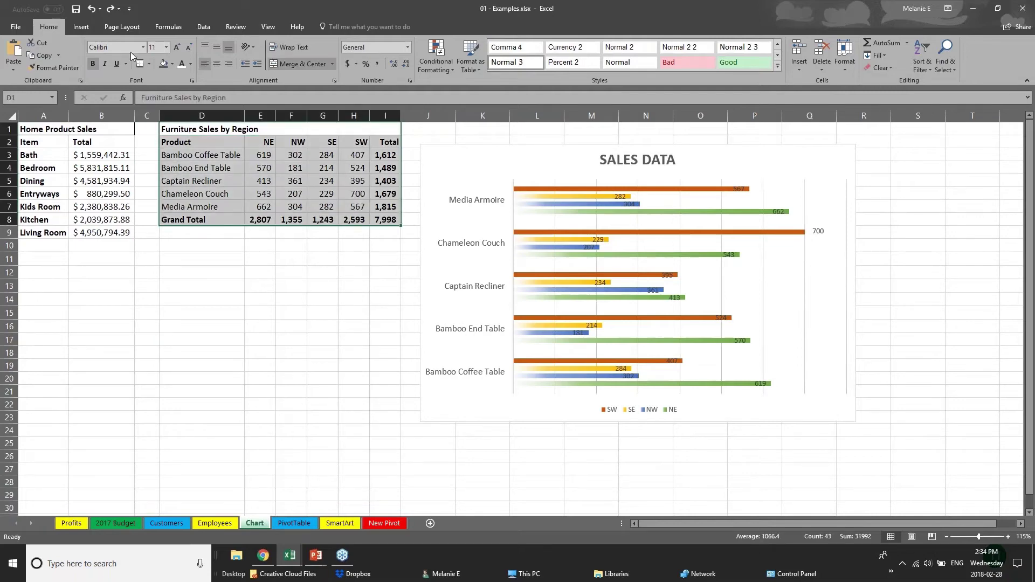
click(81, 27)
click(92, 54)
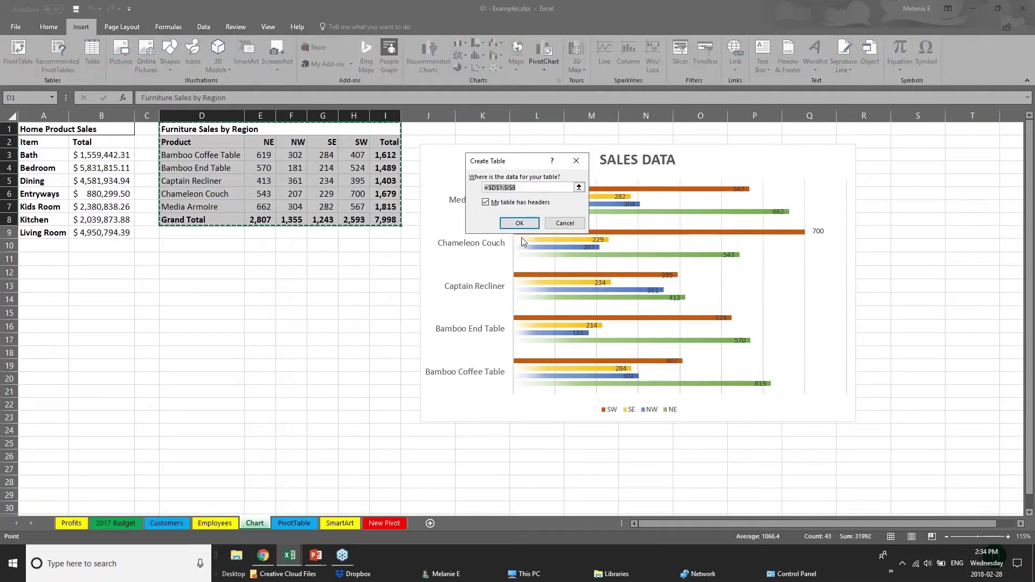
click(518, 226)
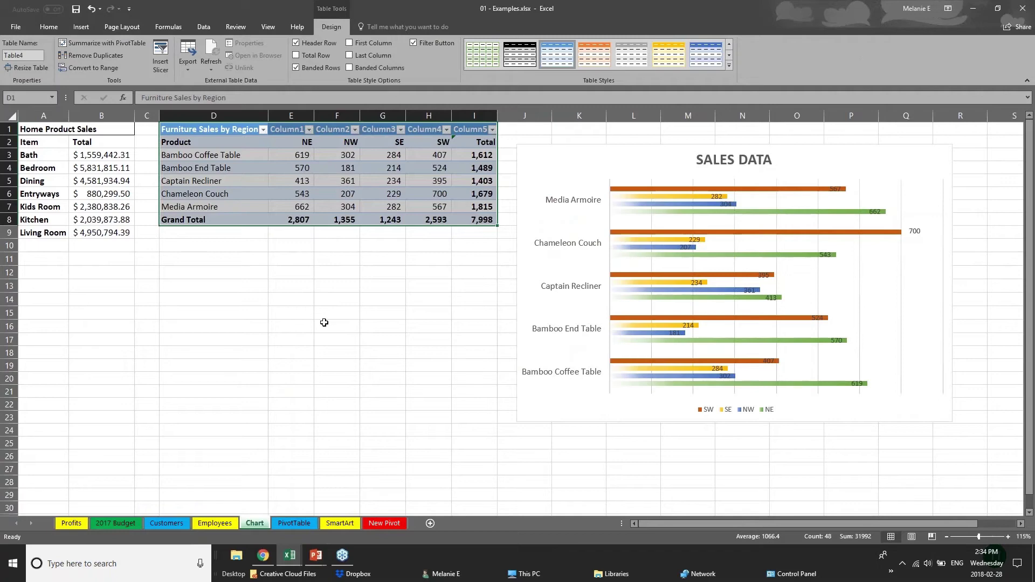
click(323, 323)
drag(232, 134, 489, 226)
Apply the orange Medium table style and pick out the product names in column D.
click(729, 66)
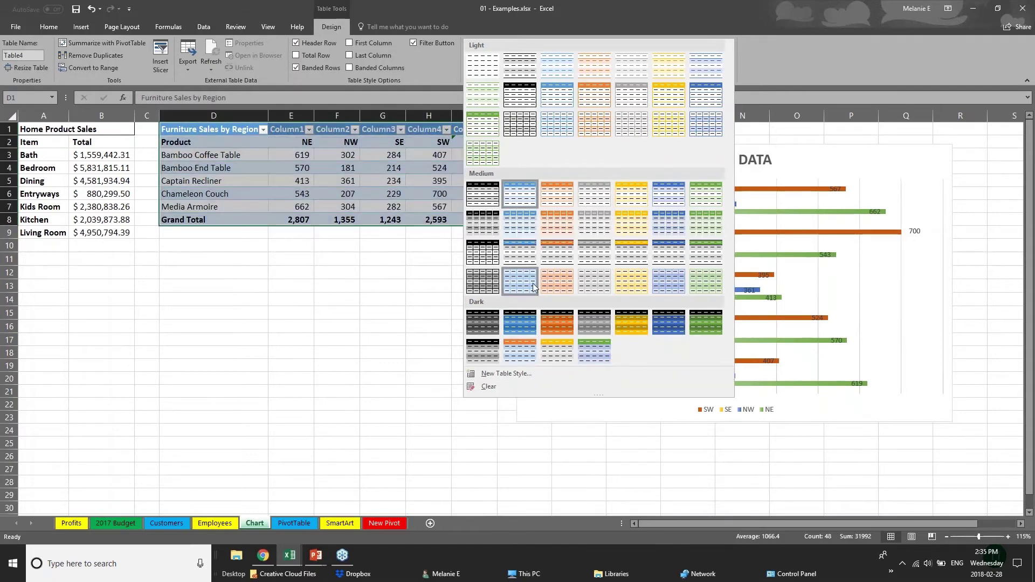
click(563, 261)
click(245, 220)
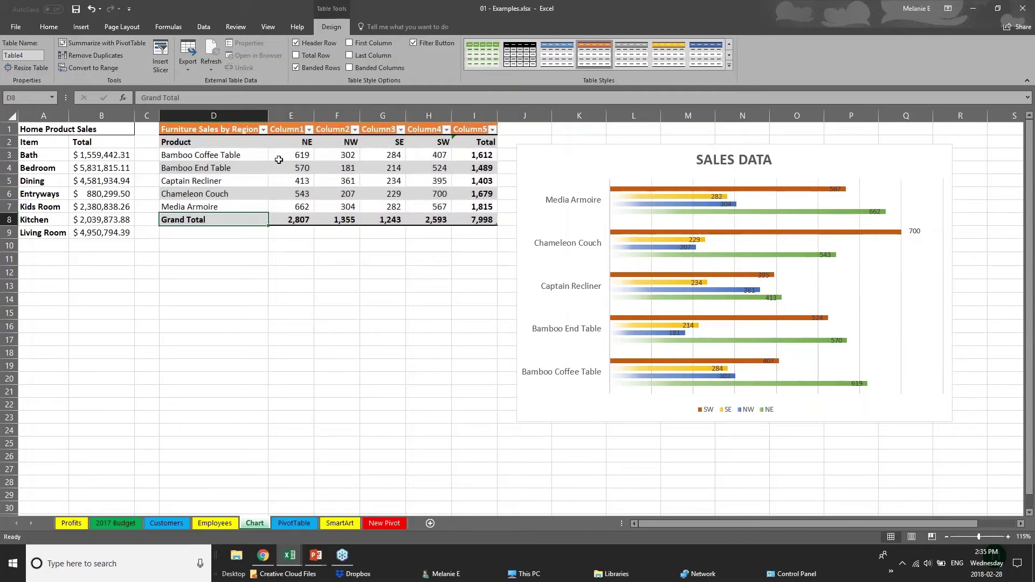
click(199, 139)
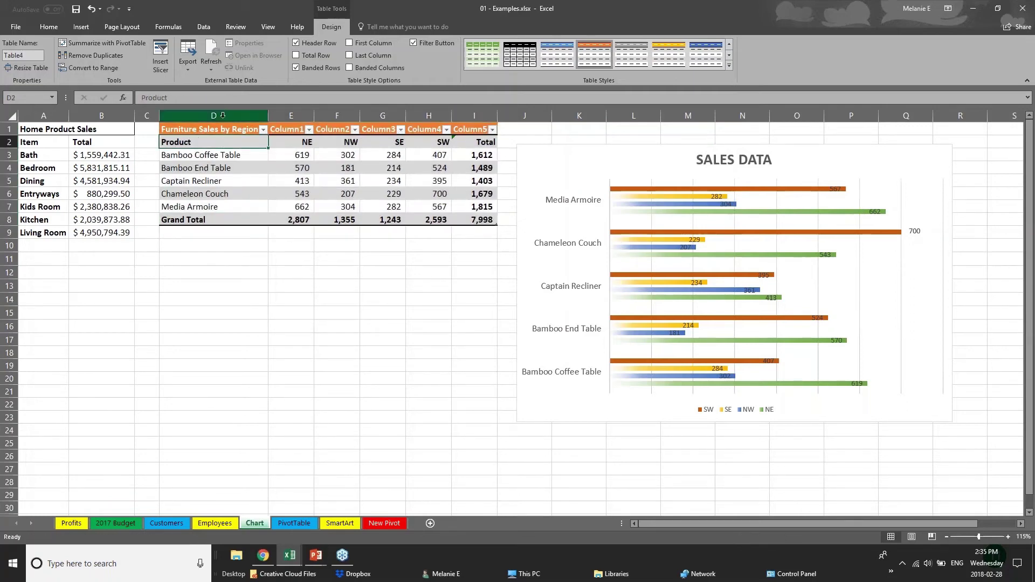
drag(225, 142, 225, 207)
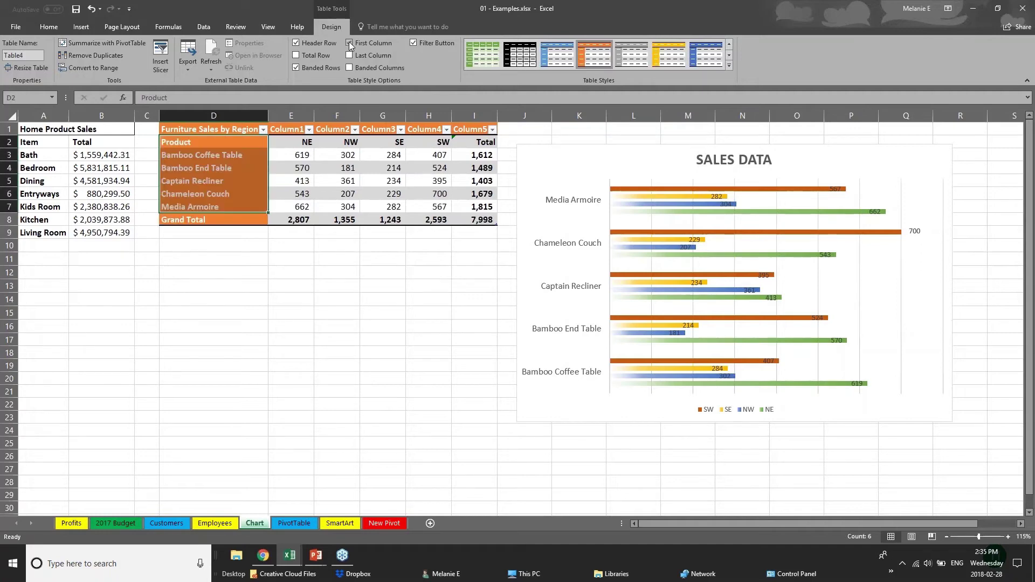
click(275, 300)
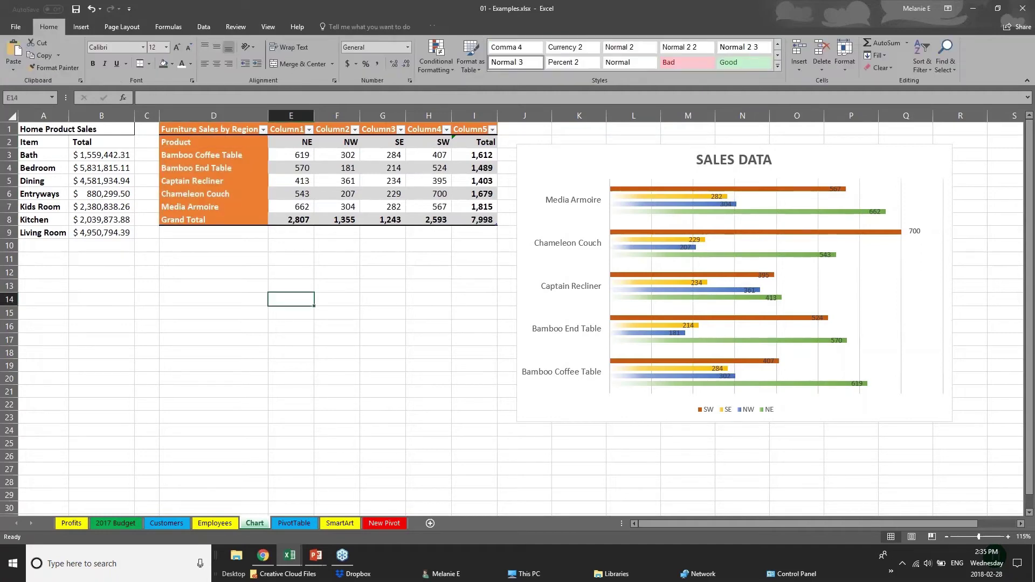
click(195, 133)
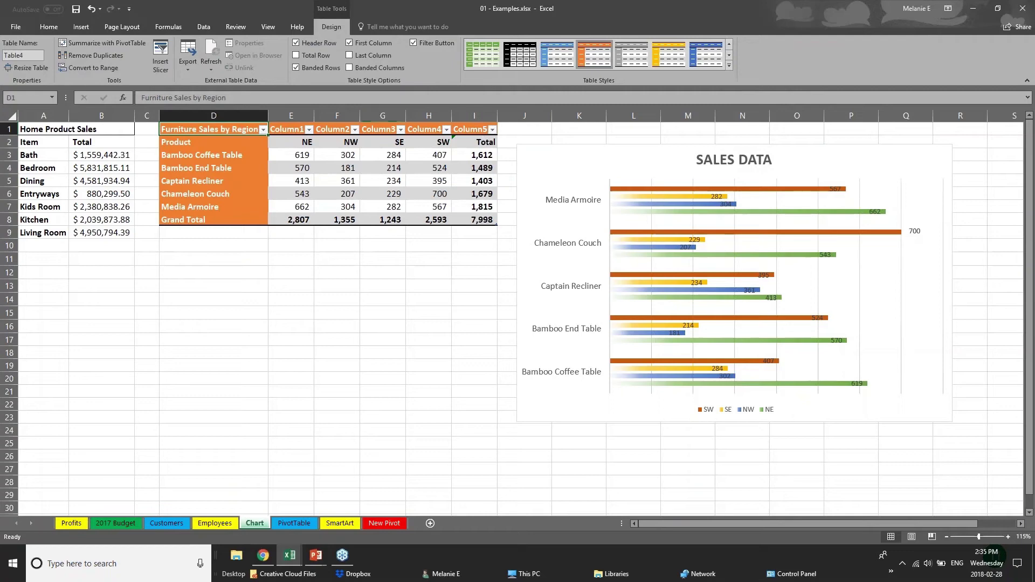
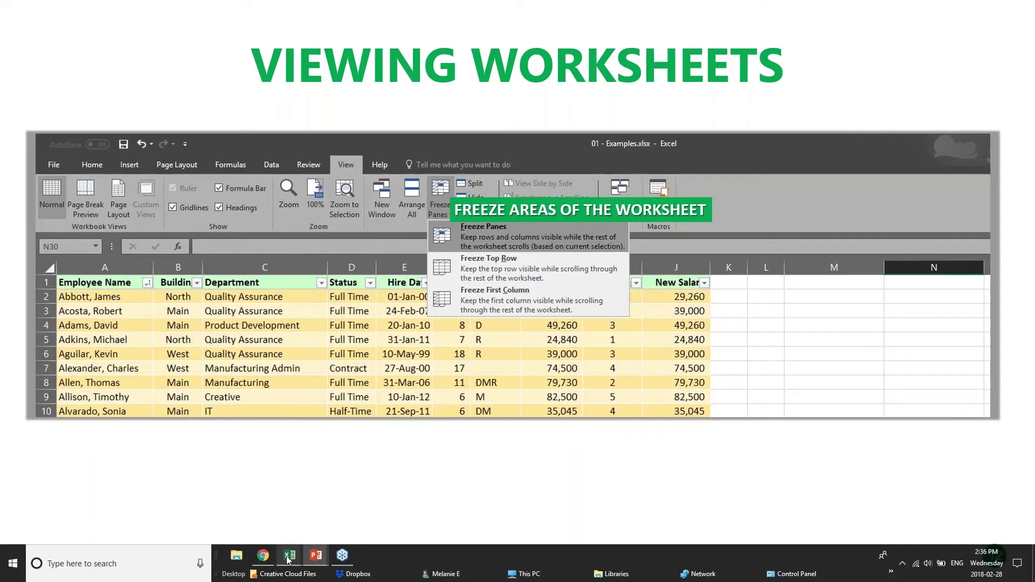
Switch to the pivotTables workbook and scroll down through its PivotChart sales table.
mouse_move(287, 561)
click(277, 520)
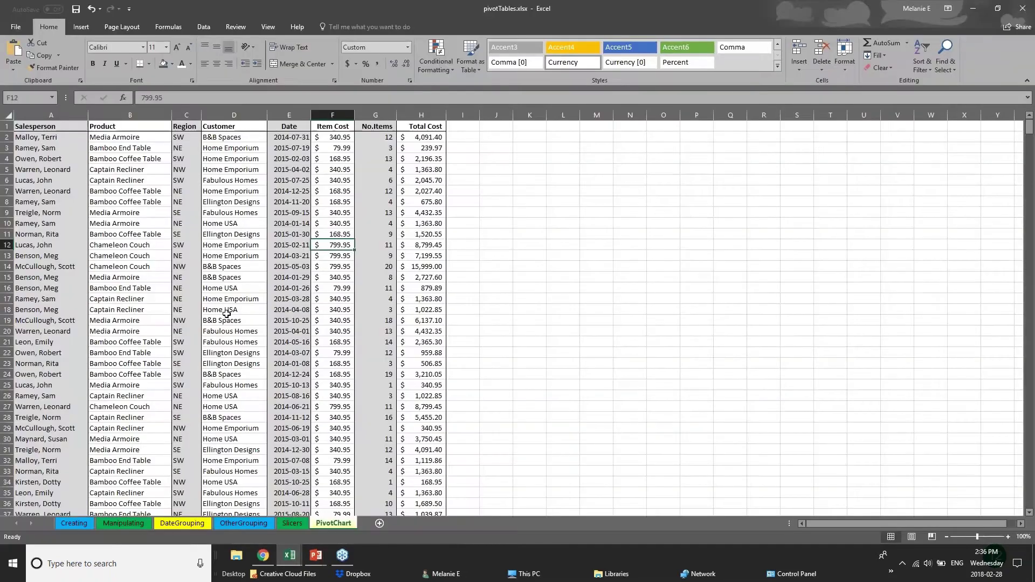
scroll(226, 313, down, 20)
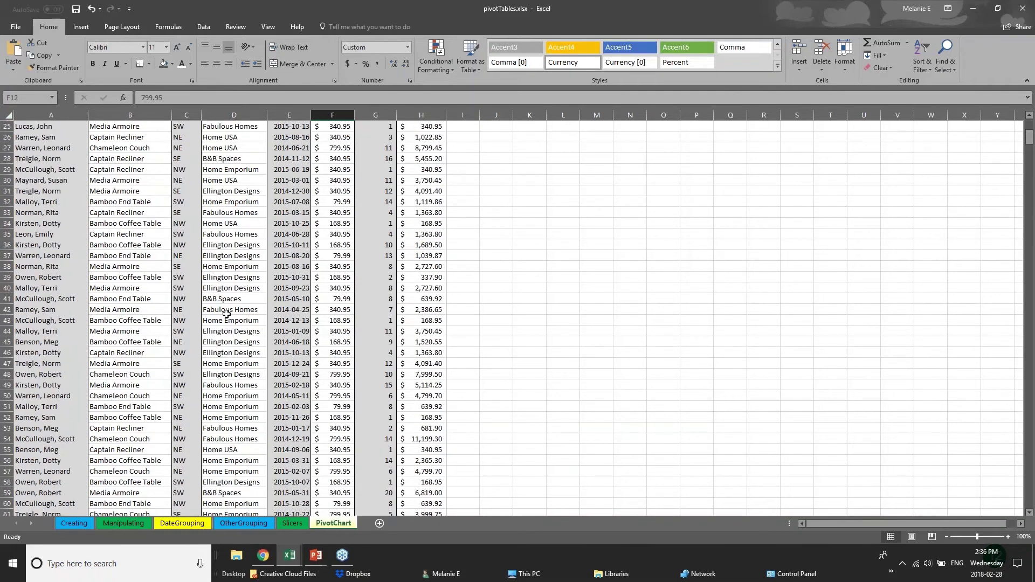
scroll(225, 314, up, 4)
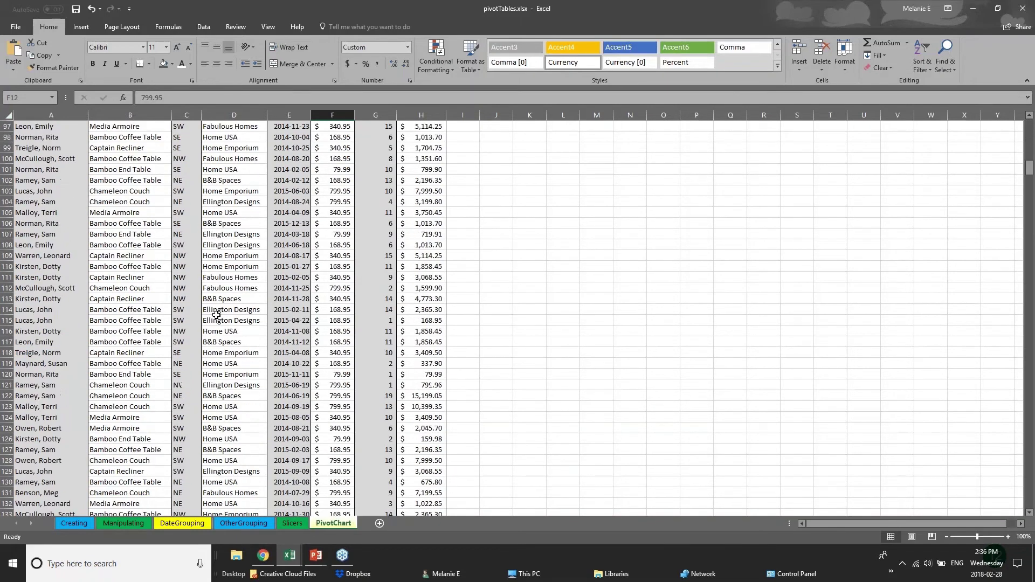
scroll(216, 315, up, 6)
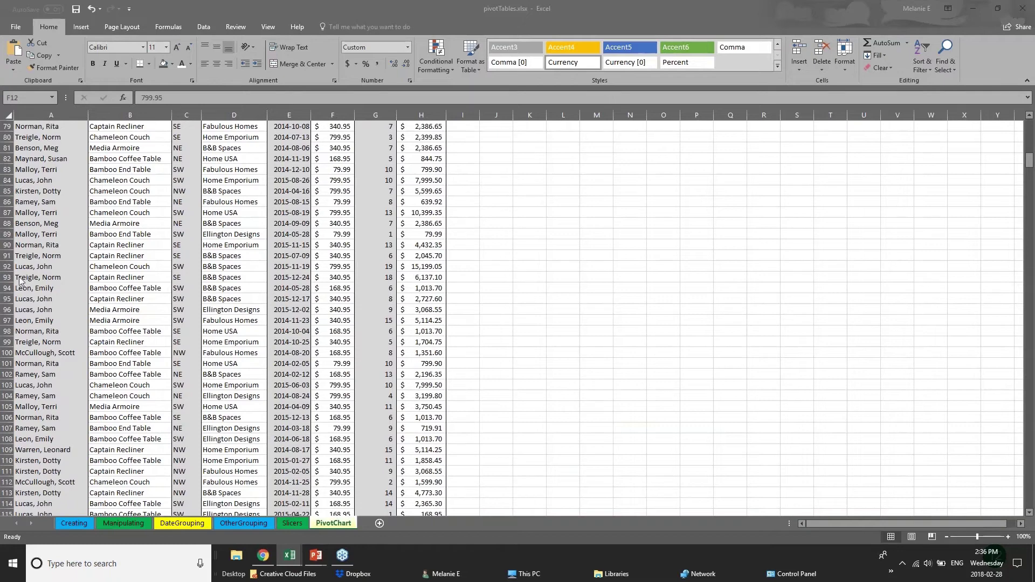
click(1028, 120)
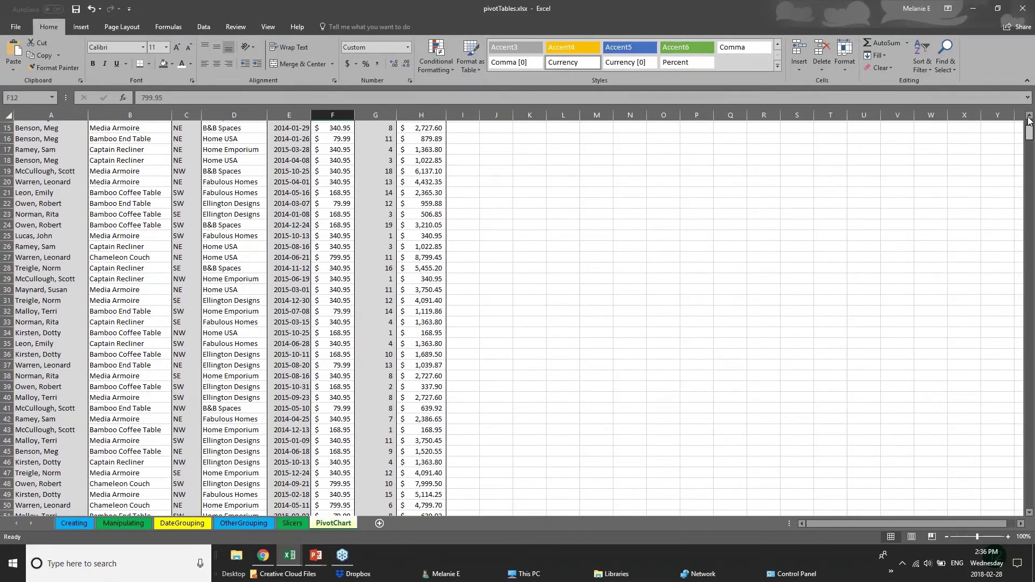
click(1029, 120)
drag(1029, 155, 1030, 279)
Inspect salesperson, product and Home USA customer cells, then select header row 1.
click(60, 244)
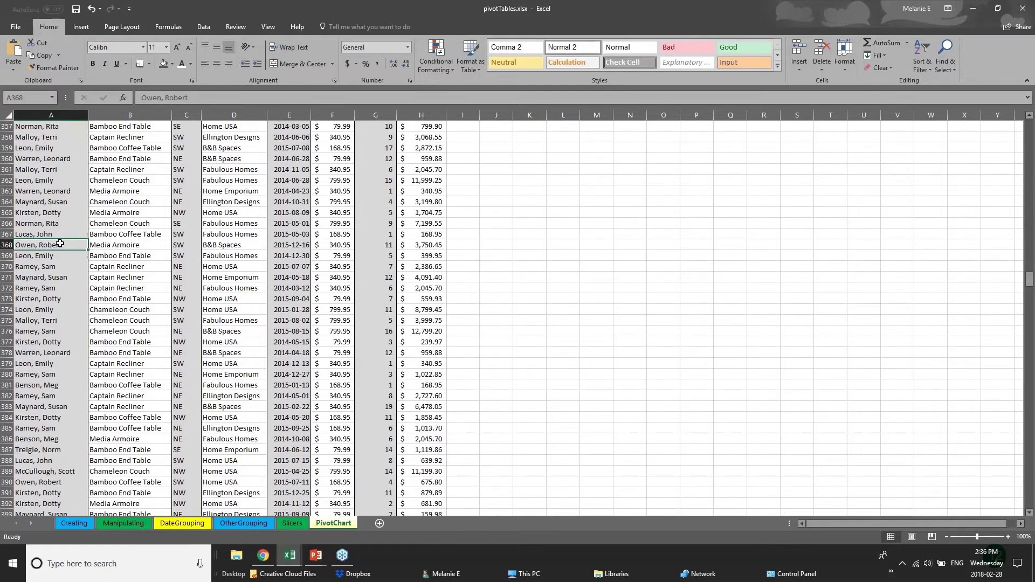
click(150, 237)
click(158, 259)
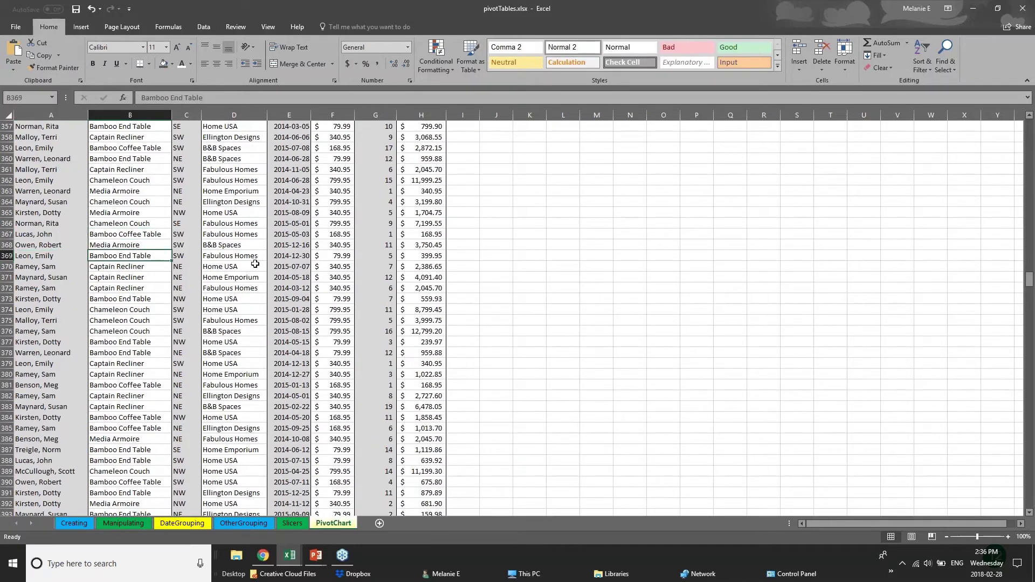
click(255, 265)
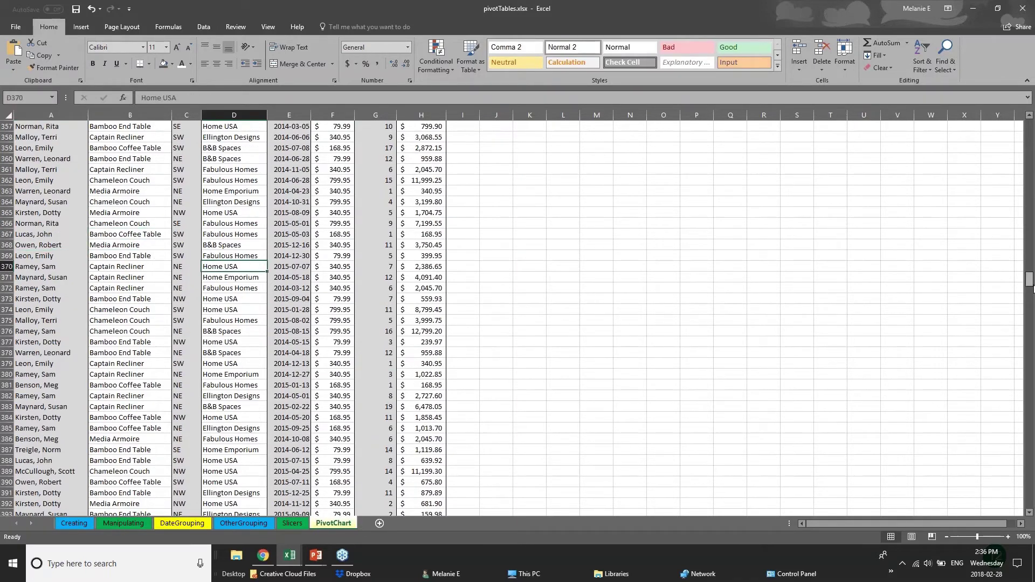
drag(1030, 278, 1030, 127)
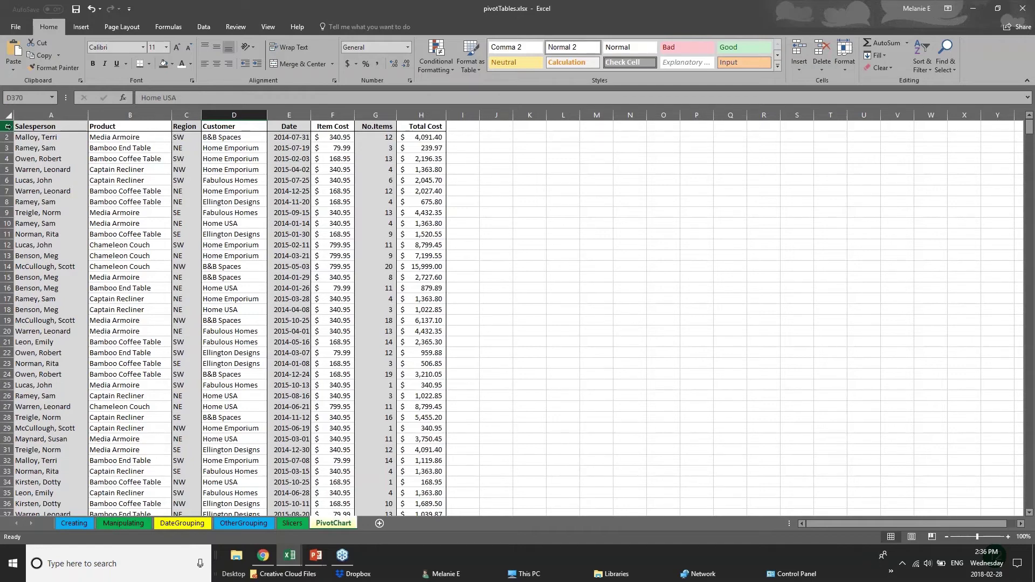
click(7, 126)
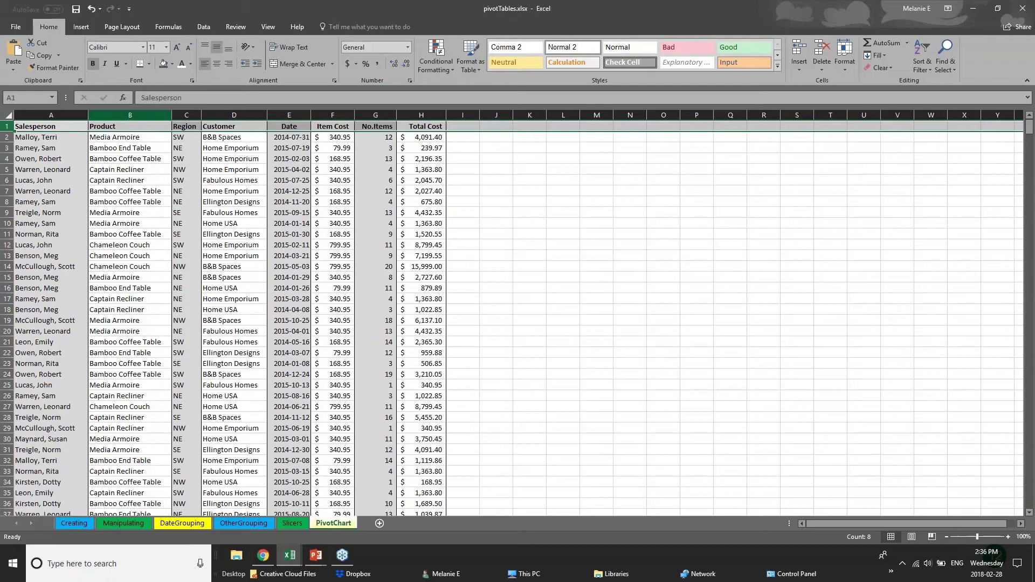
Freeze the first column so Salesperson stays visible when scrolling sideways.
click(269, 27)
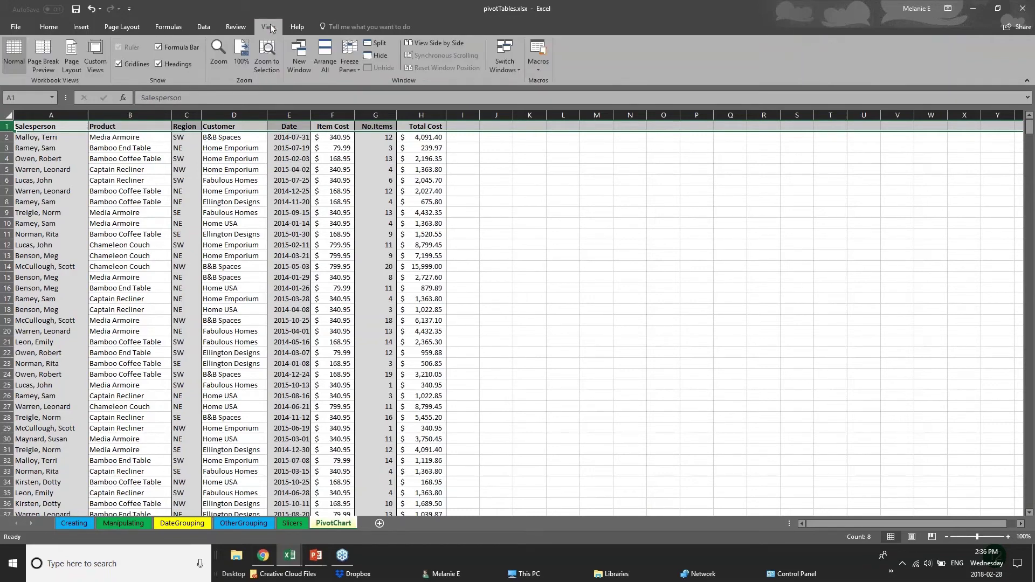
click(350, 66)
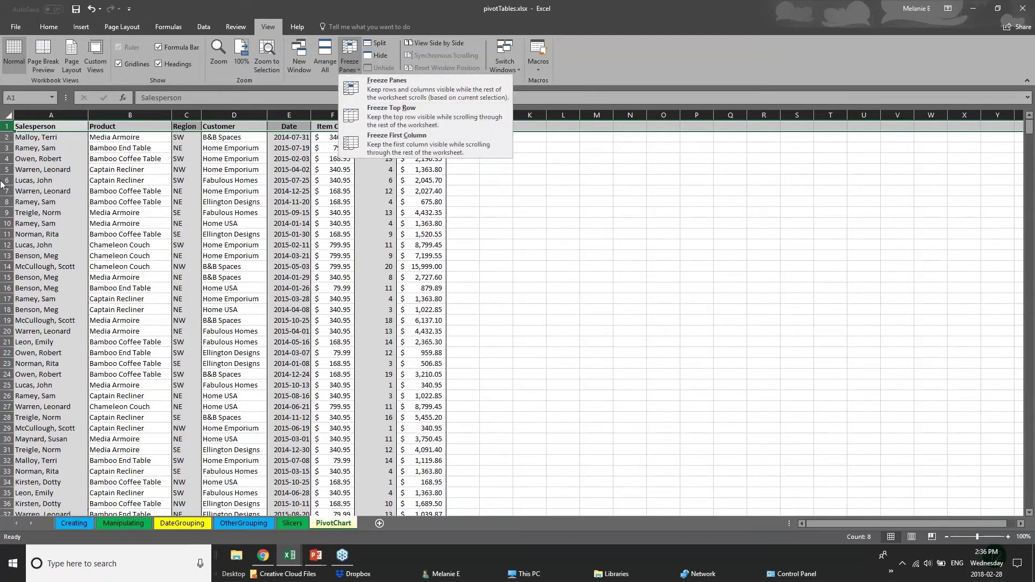
click(41, 171)
click(53, 115)
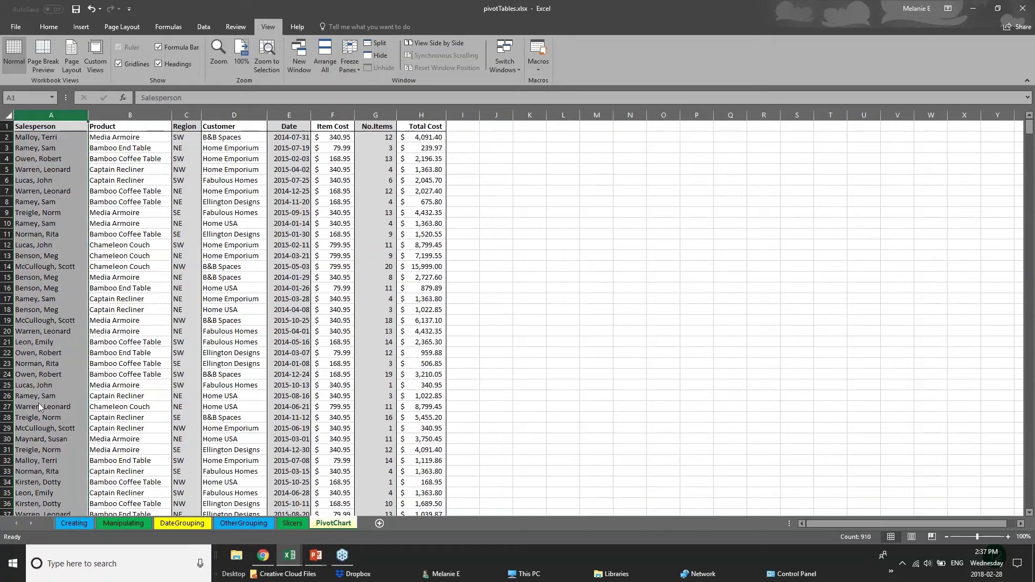
click(350, 62)
click(377, 135)
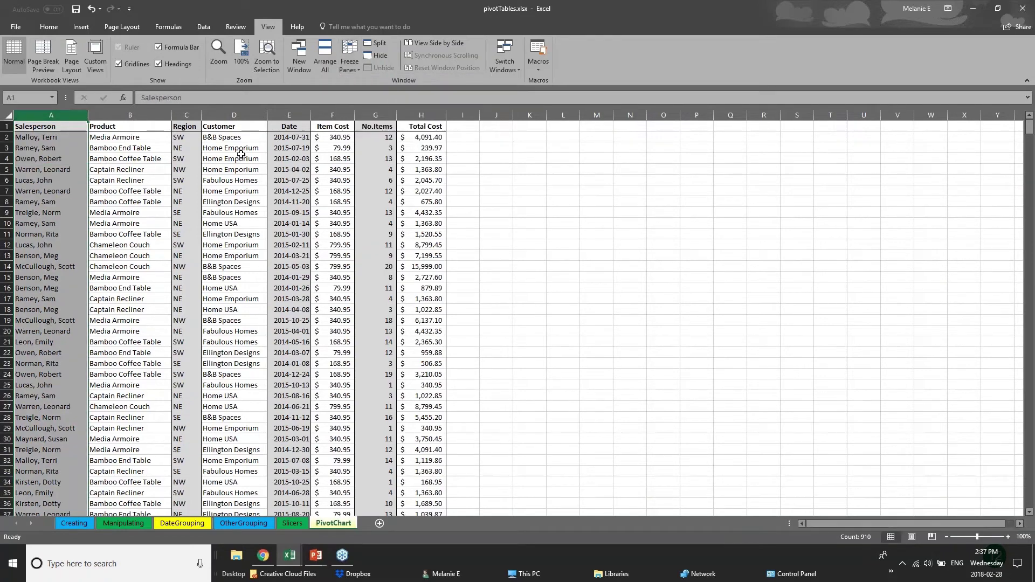
Widen columns H, G and F (Total Cost, No.Items, Item Cost).
drag(447, 115, 913, 147)
drag(397, 115, 648, 124)
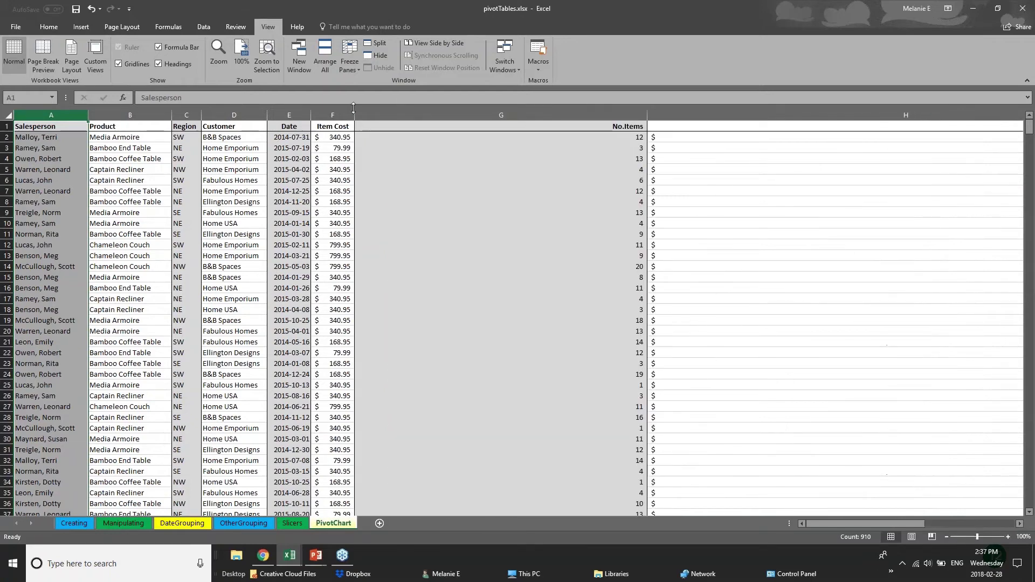
drag(354, 111, 440, 111)
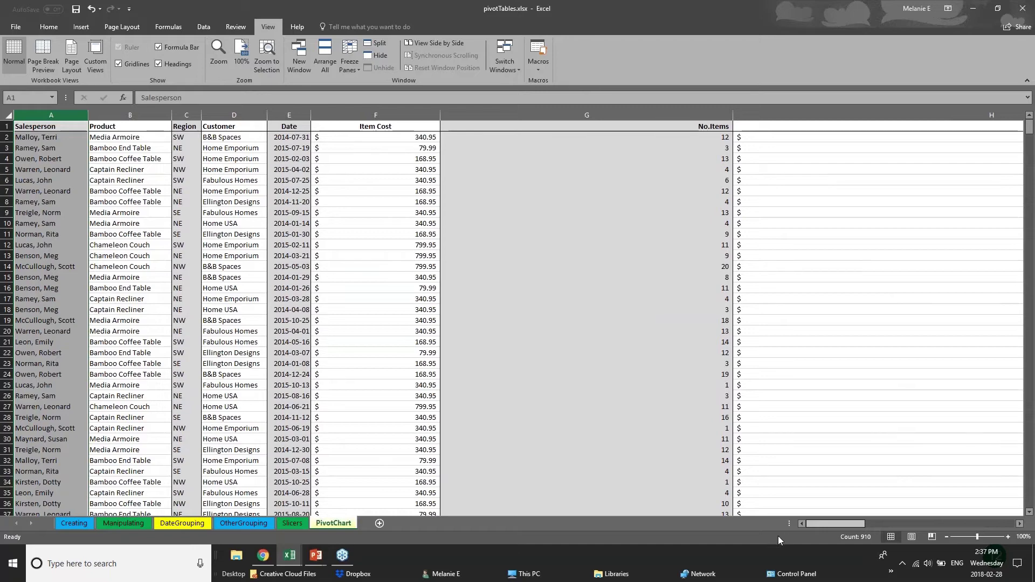
Freeze the top row so the column headers stay fixed while scrolling down.
click(7, 126)
click(356, 68)
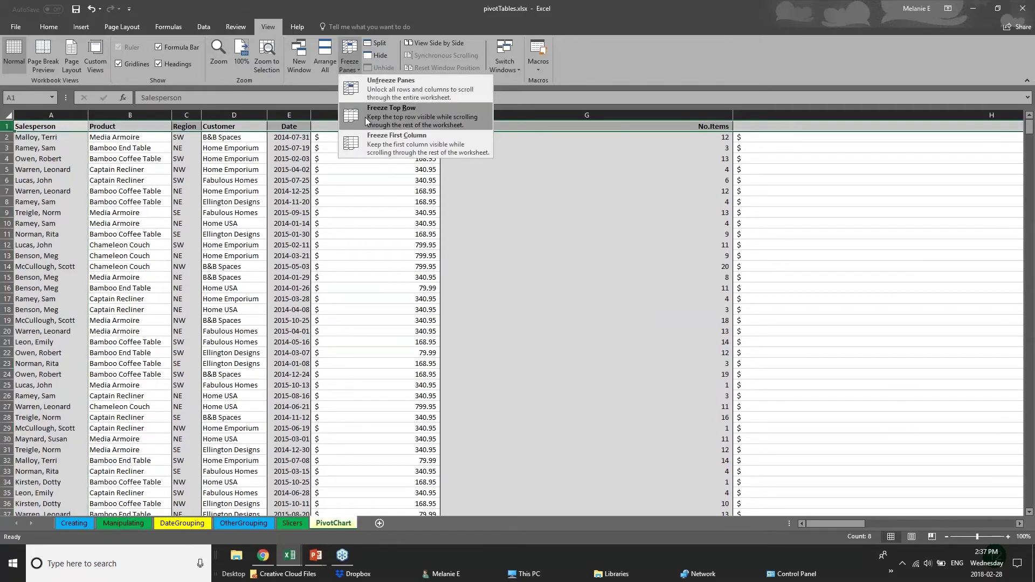
click(367, 121)
click(480, 320)
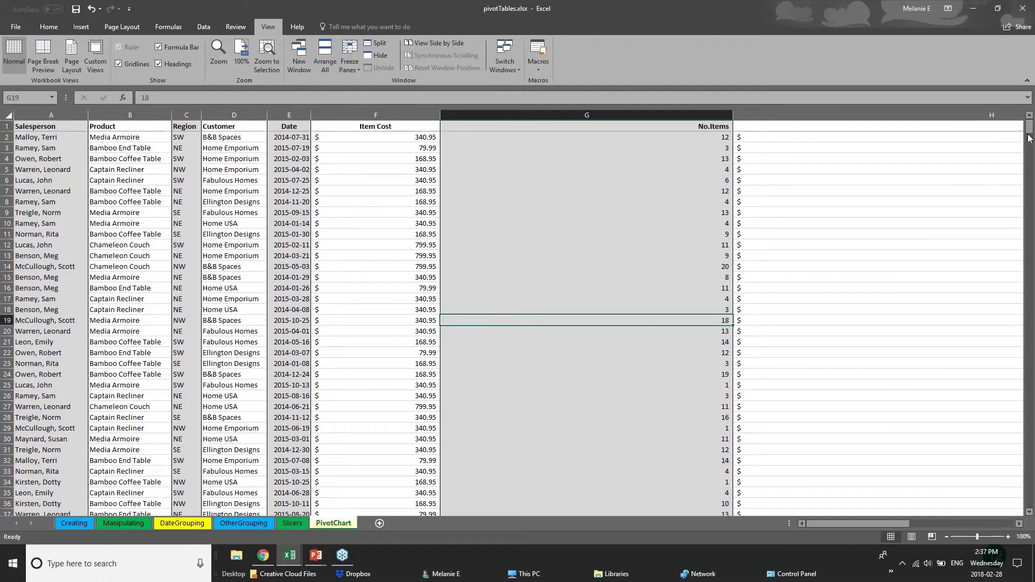
mouse_move(1029, 137)
mouse_down()
mouse_move(1029, 213)
mouse_move(1029, 130)
mouse_up()
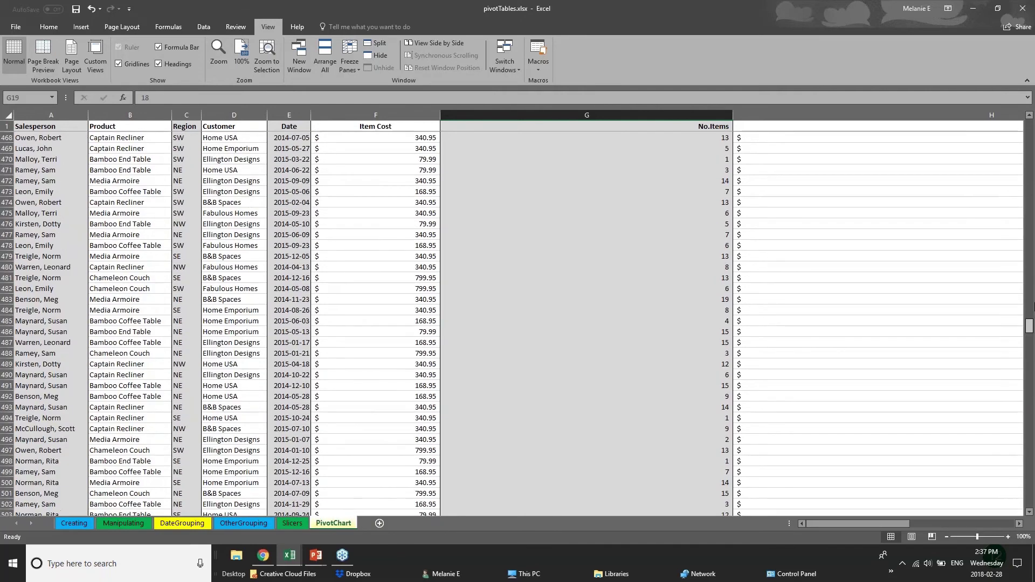
Scroll through the data checking cells A1, F20 and D29 under the frozen header.
click(69, 126)
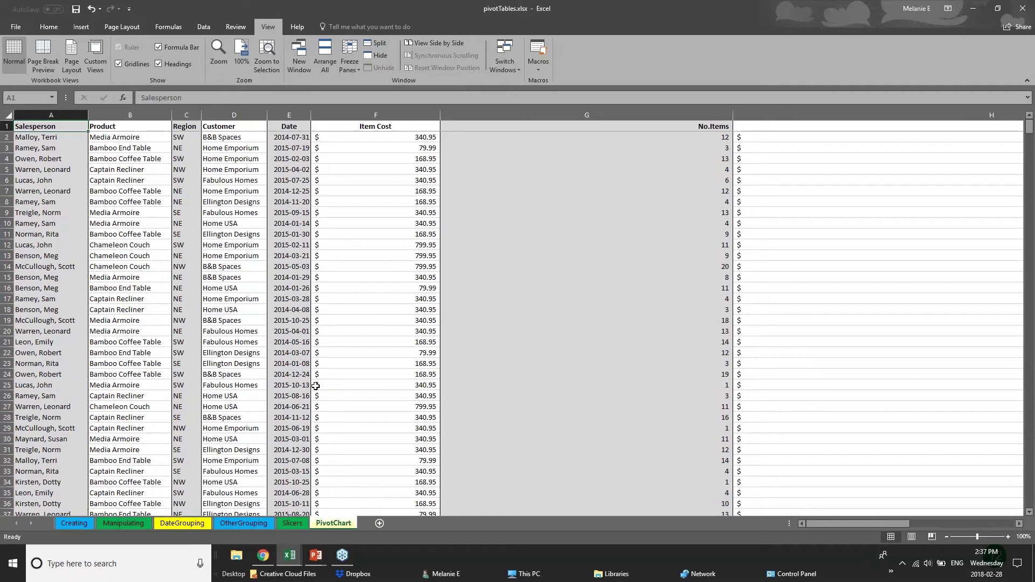
click(331, 331)
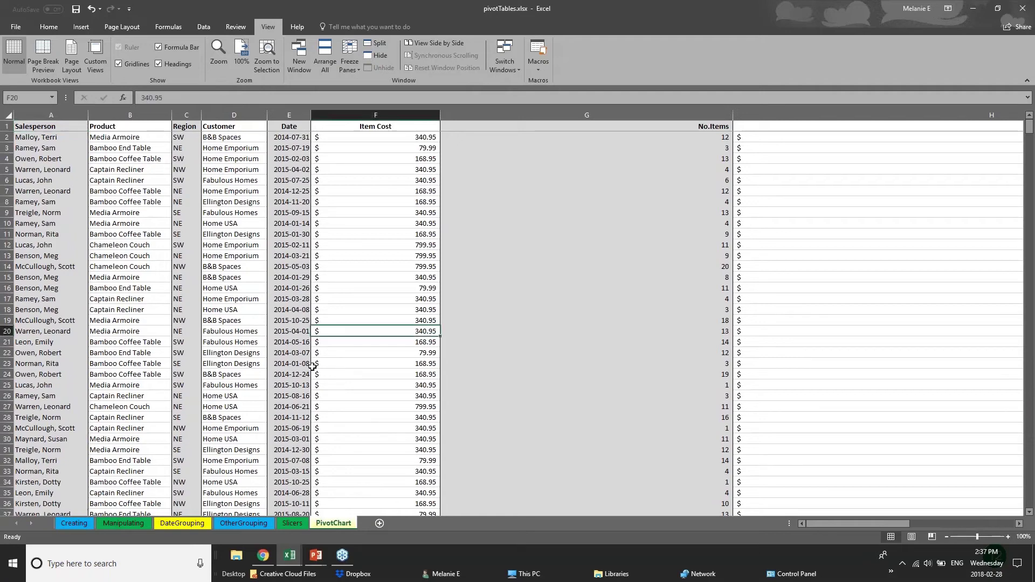
scroll(311, 365, down, 2)
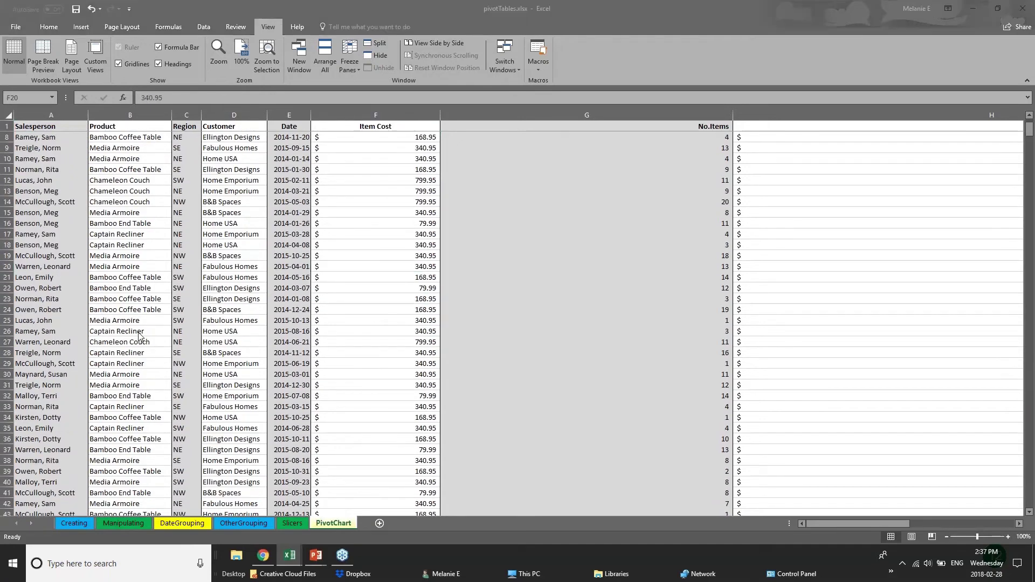
click(234, 364)
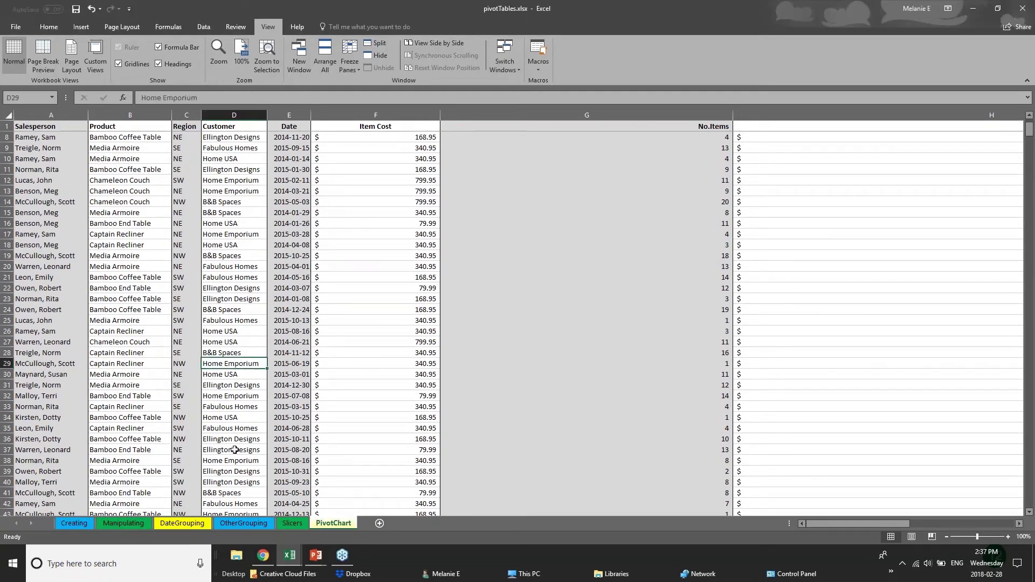
scroll(112, 373, down, 12)
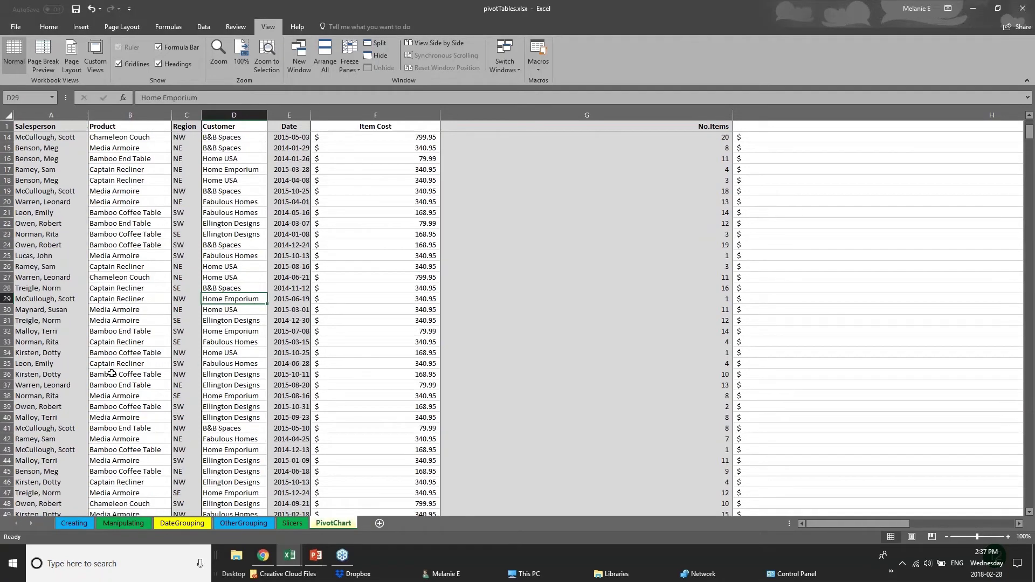
scroll(111, 373, down, 2)
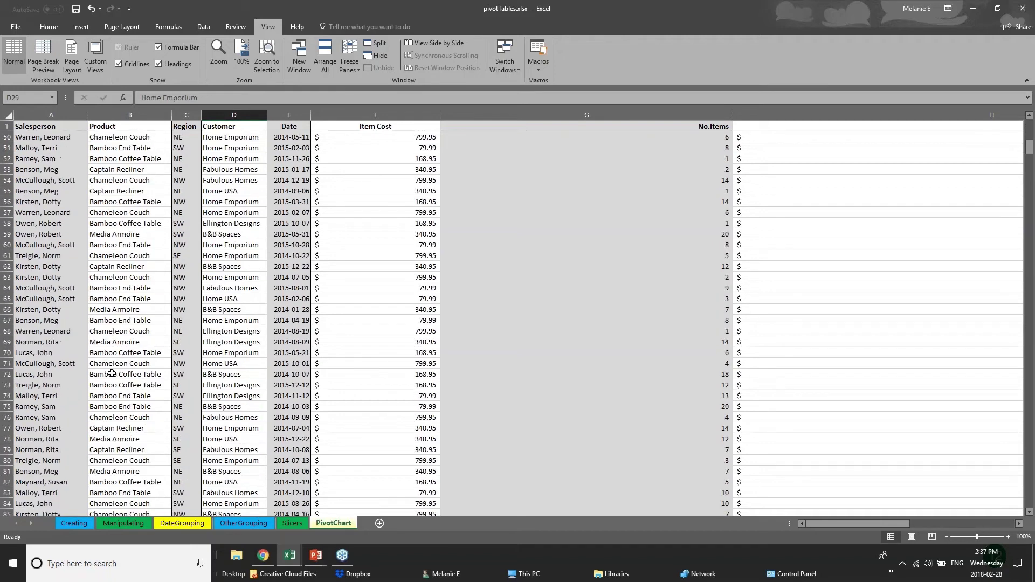
scroll(52, 411, up, 9)
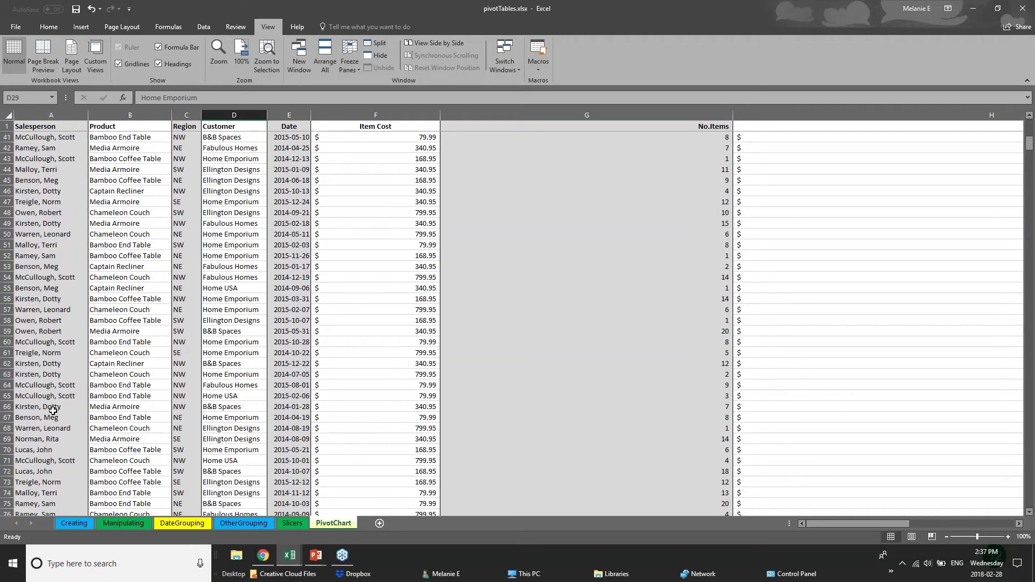
scroll(55, 417, up, 2)
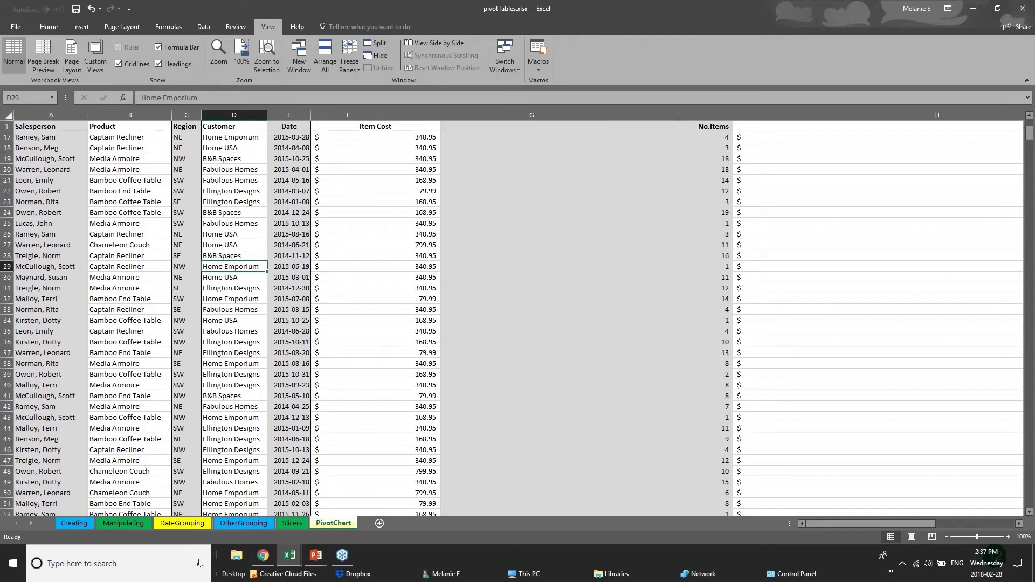
Narrow the Item Cost and No.Items columns, then scroll down and select row 110.
drag(440, 115, 385, 114)
drag(678, 115, 475, 105)
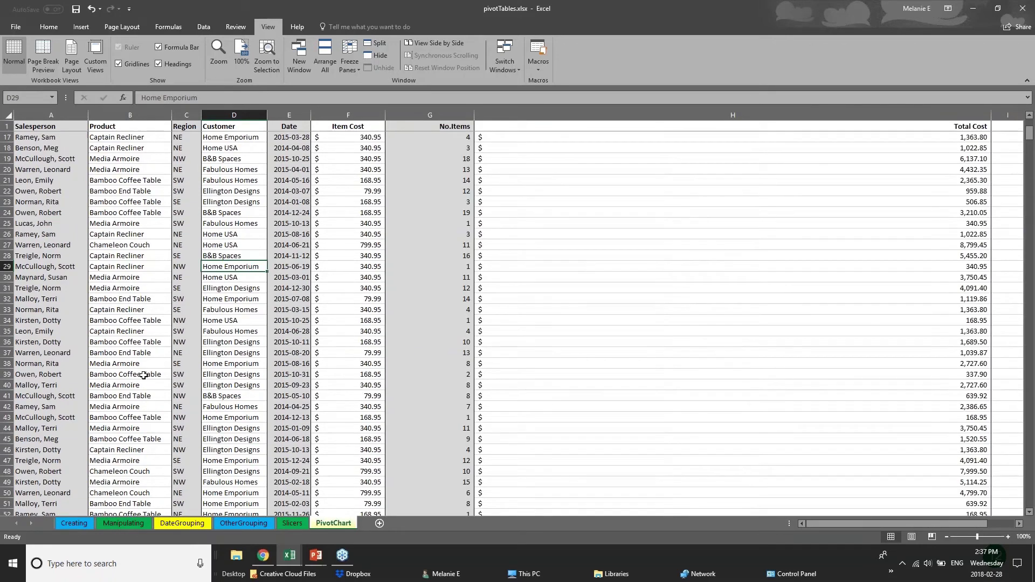
scroll(90, 429, down, 20)
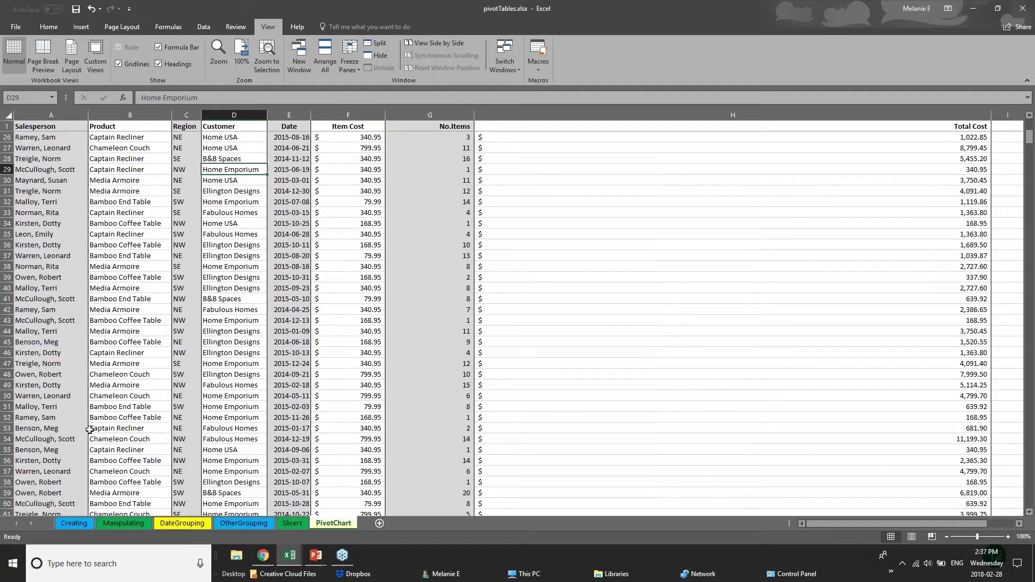
scroll(103, 473, down, 2)
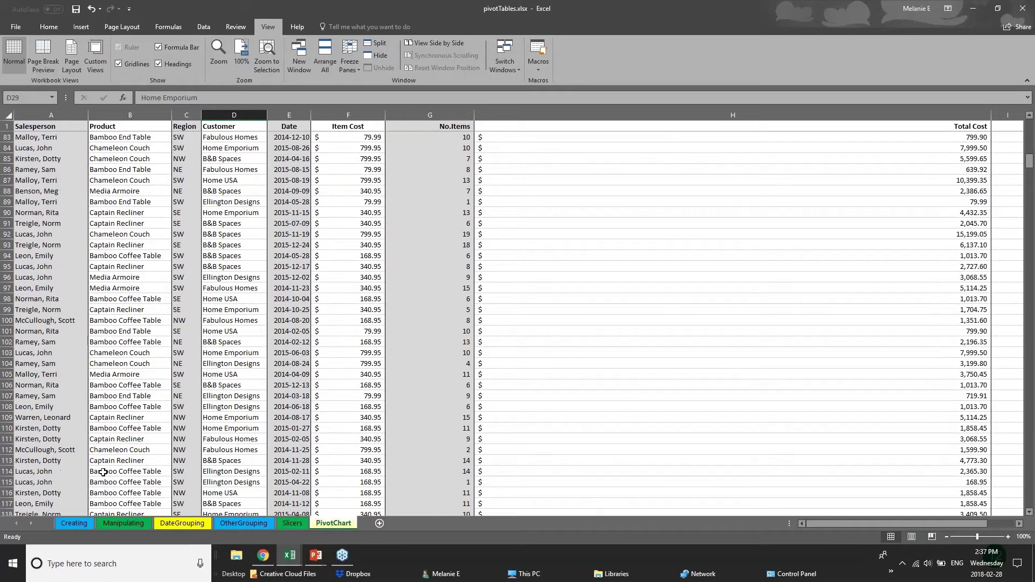
click(7, 396)
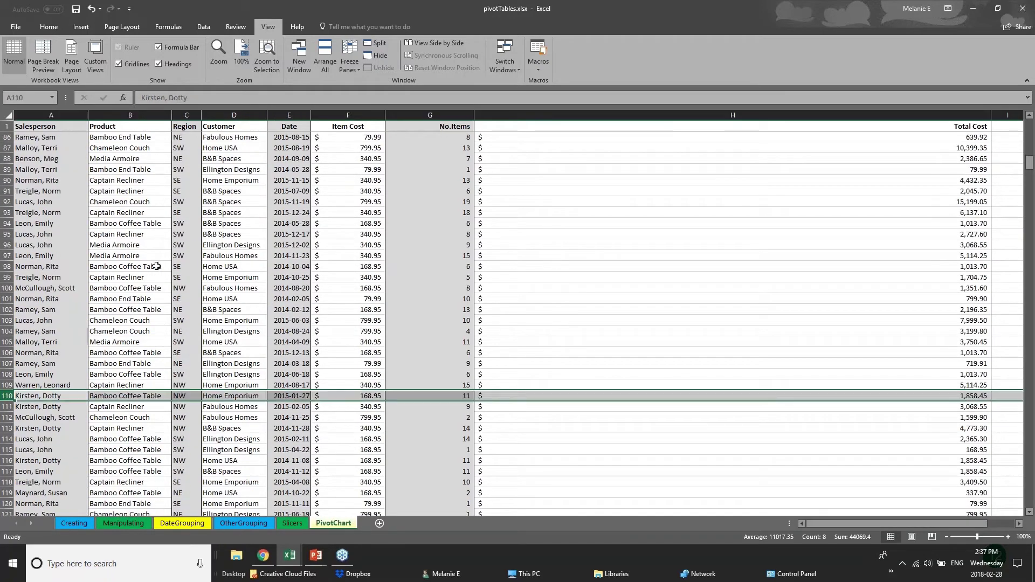
Split the window, try it around row 106, then remove the split.
click(370, 45)
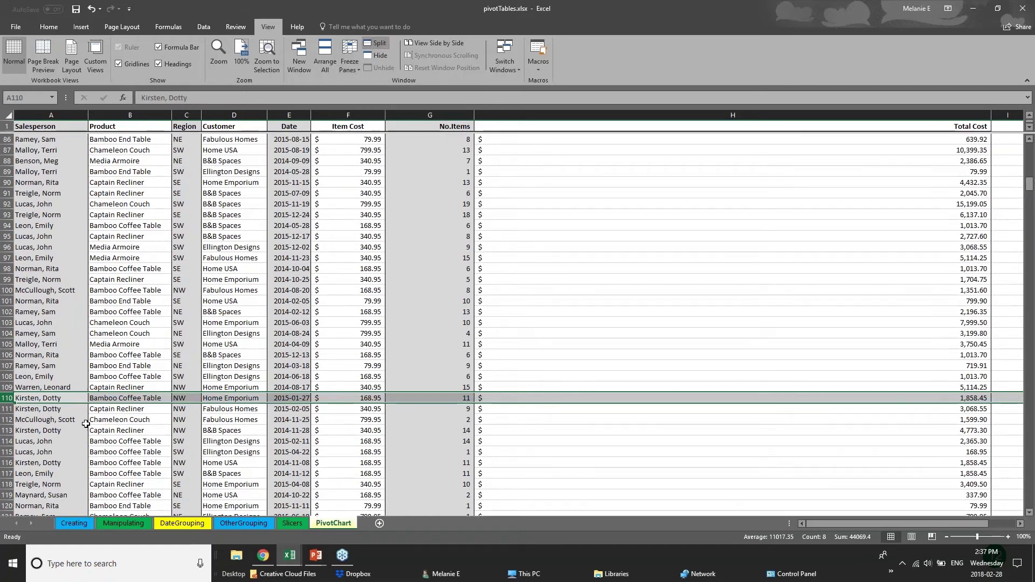
click(446, 353)
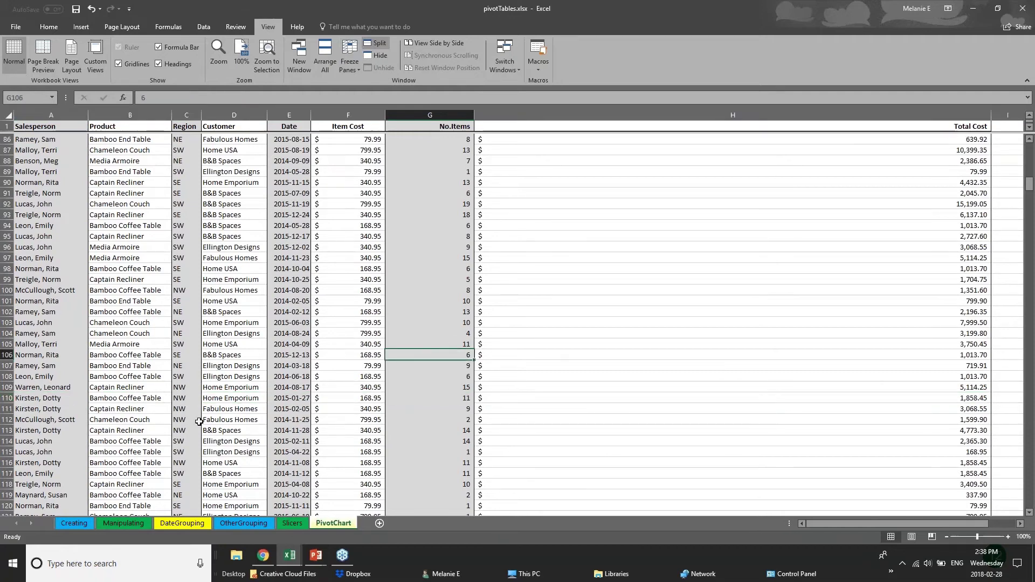
scroll(199, 422, down, 1)
scroll(199, 422, down, 7)
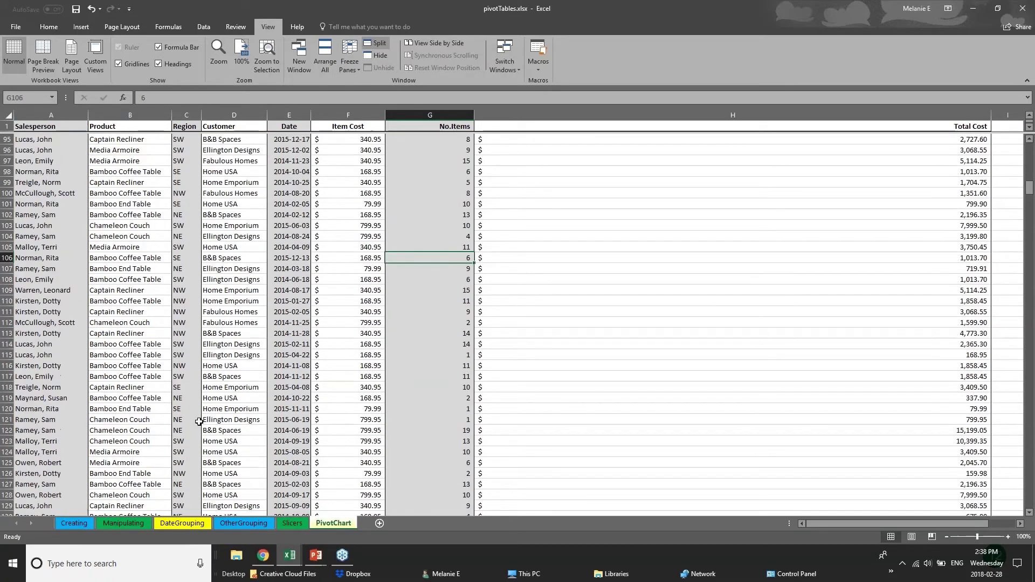
scroll(199, 422, up, 7)
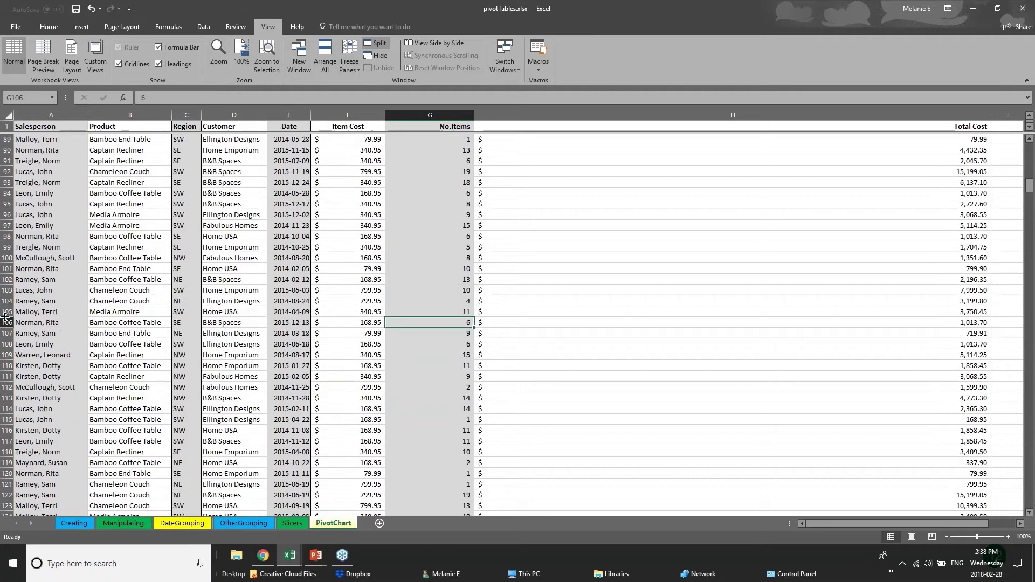
click(7, 322)
click(377, 44)
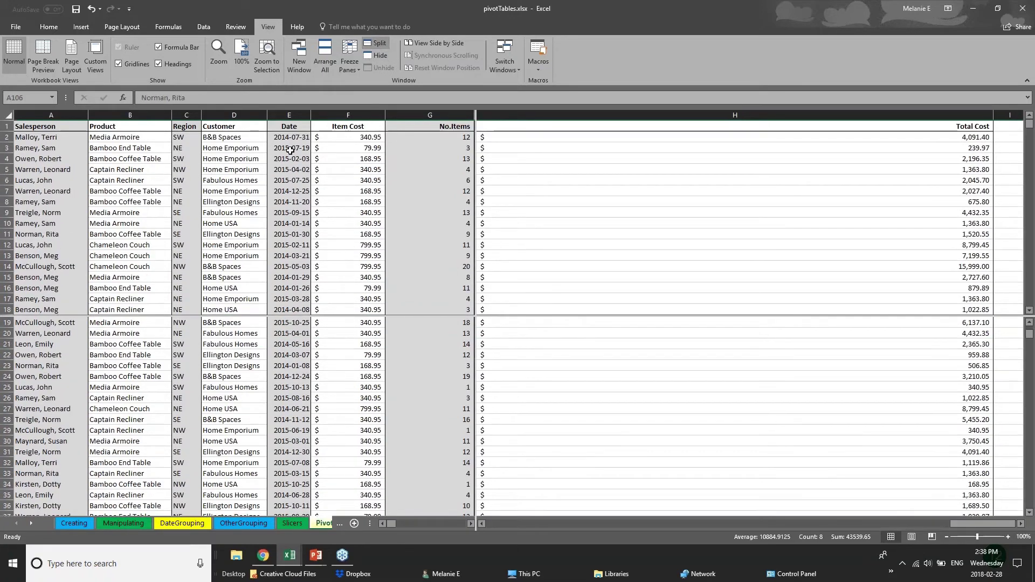
From cell G19, view the Freeze Panes options without choosing, then scroll the panes.
click(446, 322)
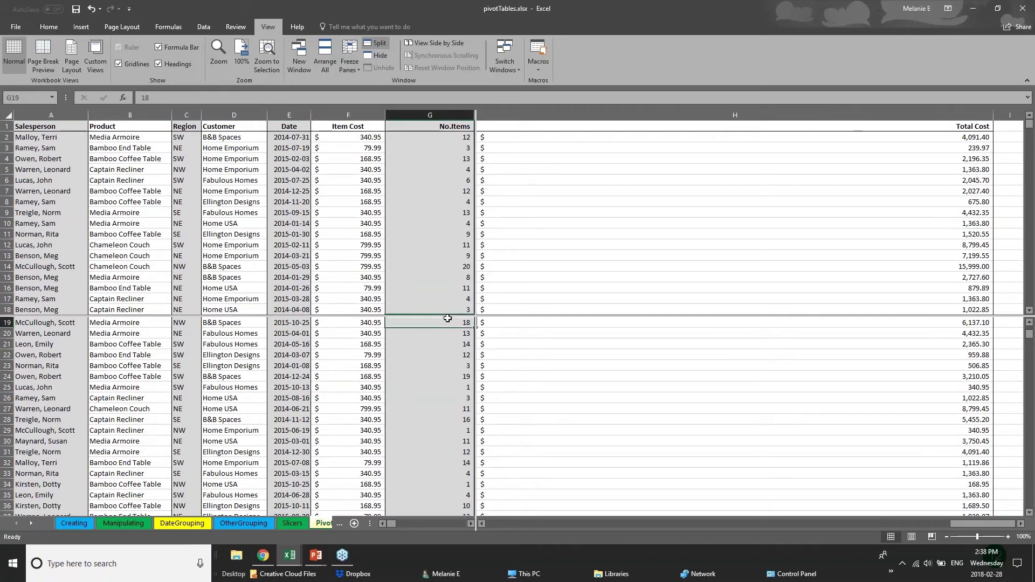
click(349, 63)
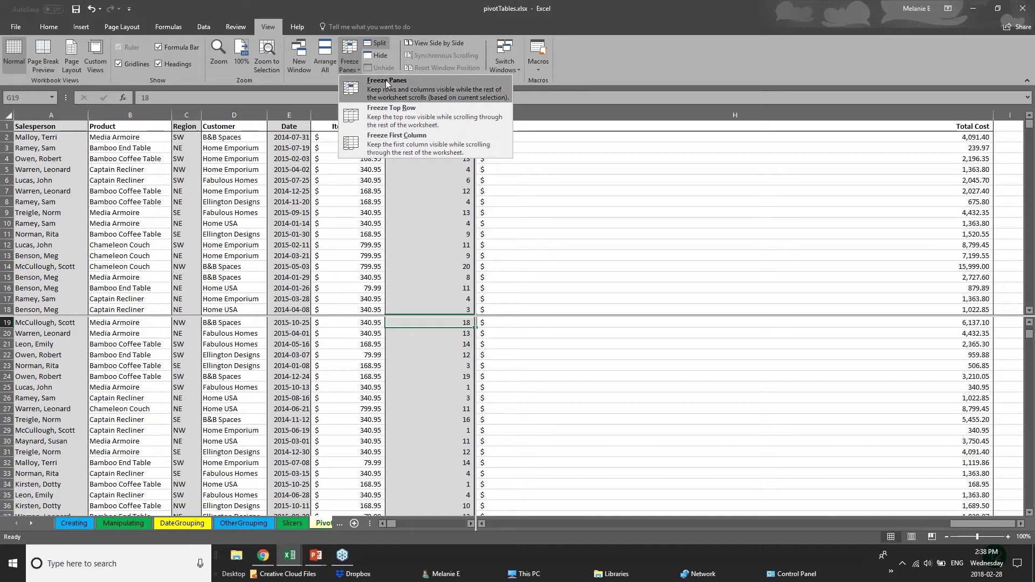
click(577, 141)
scroll(428, 420, up, 6)
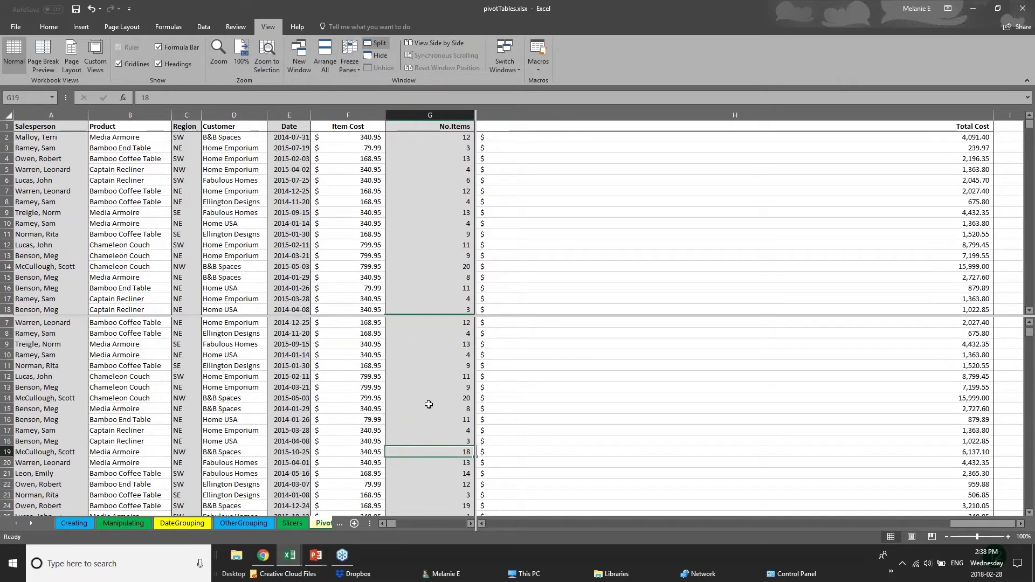
scroll(428, 432, down, 7)
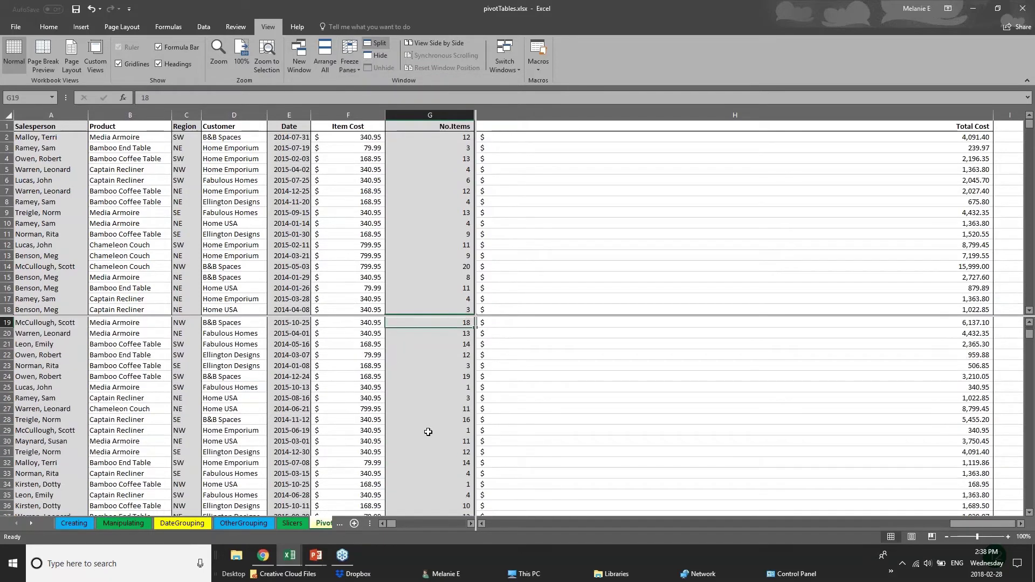
scroll(429, 432, up, 7)
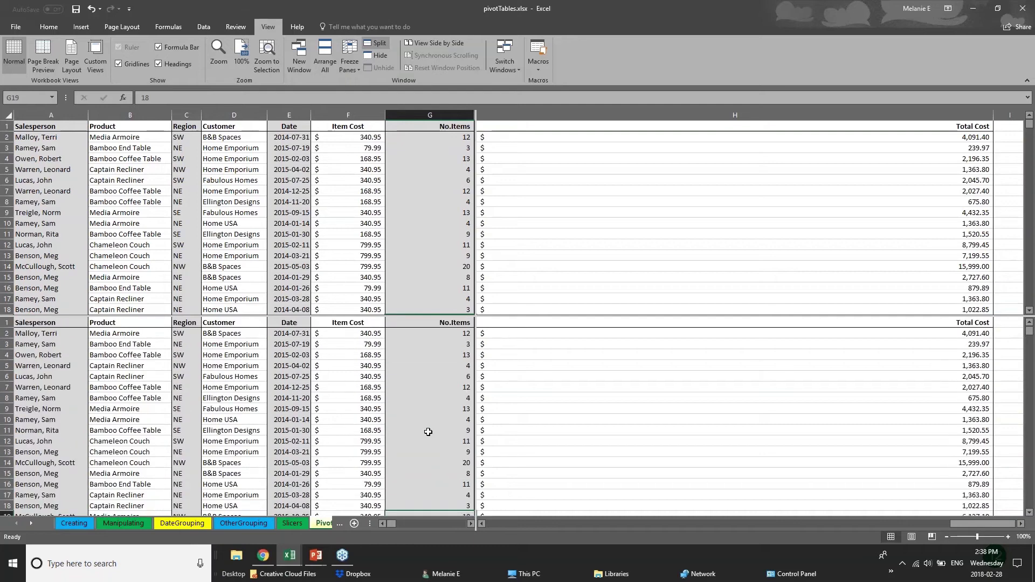
scroll(428, 432, down, 13)
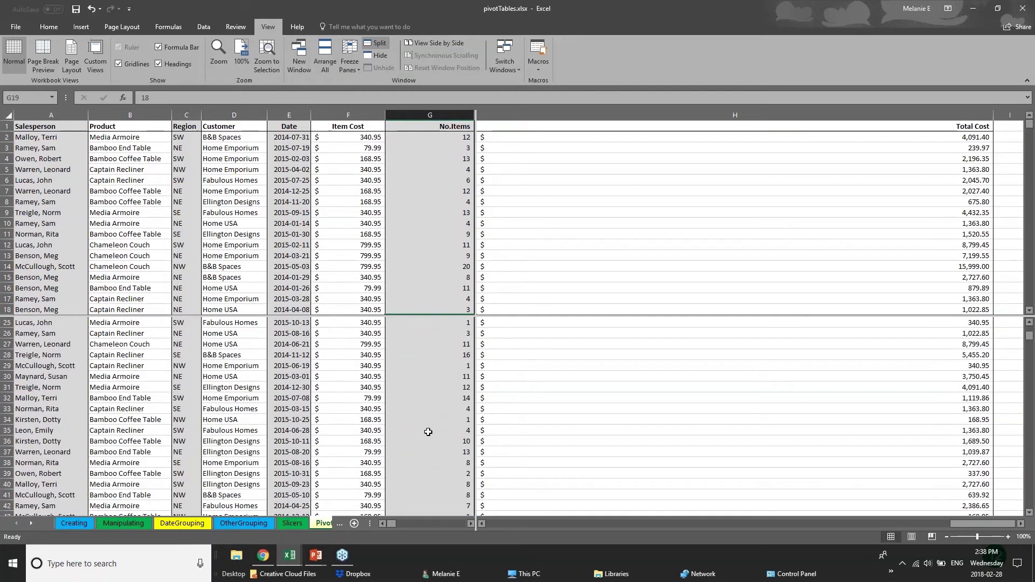
scroll(428, 432, down, 20)
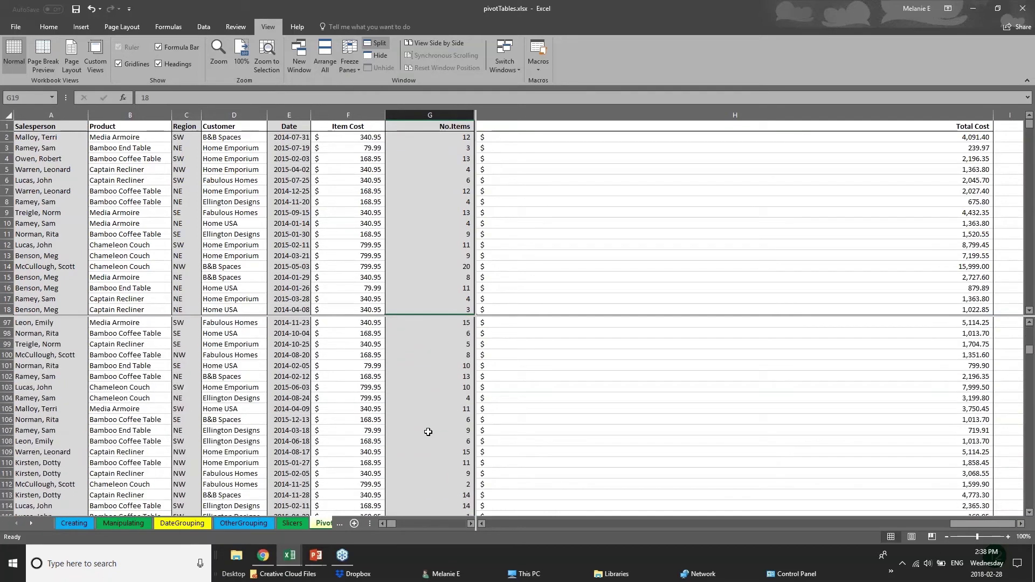
scroll(428, 432, up, 4)
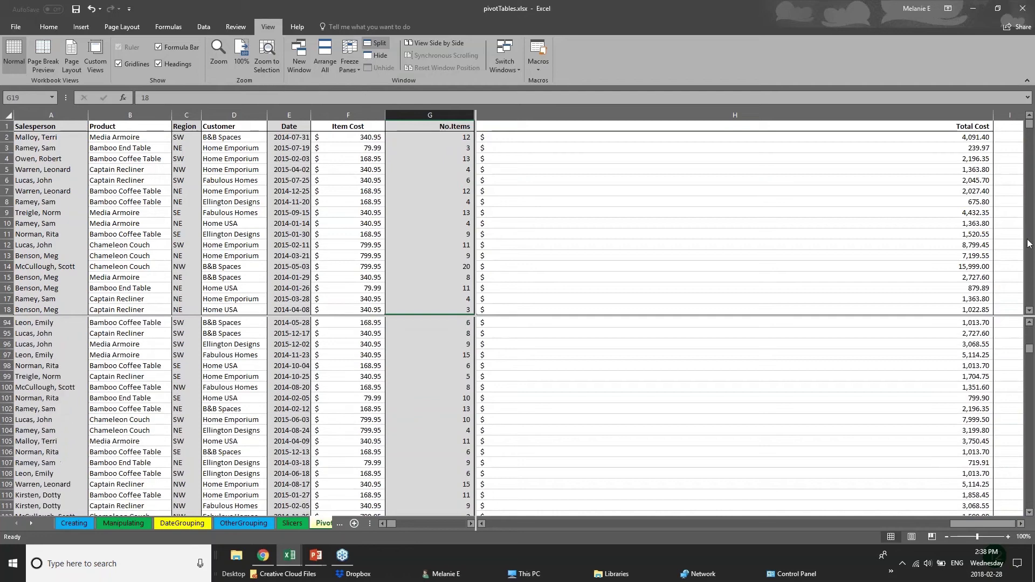
Scroll each pane separately to compare rows near 54 with rows near 97.
click(294, 241)
scroll(294, 241, down, 15)
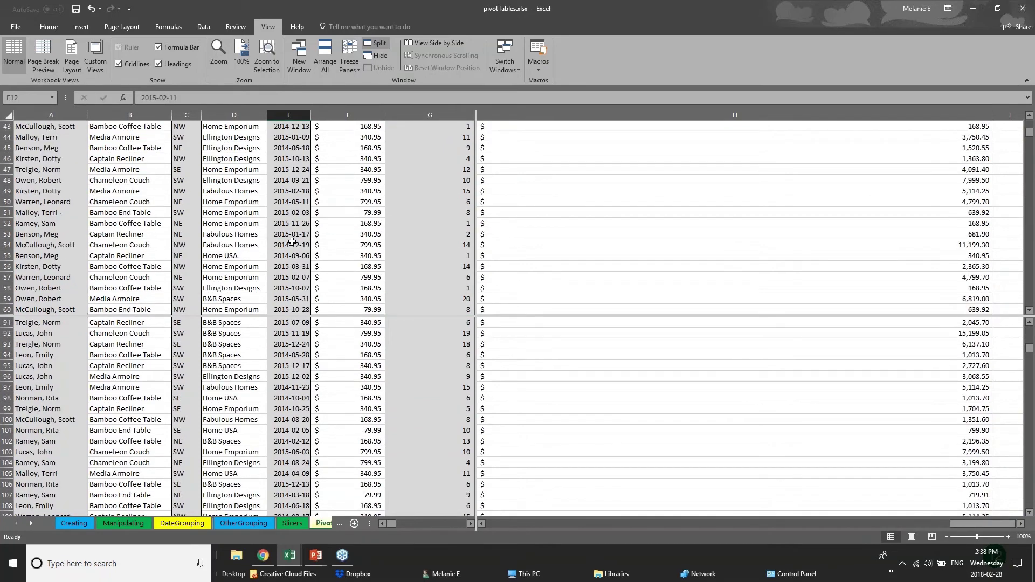
click(186, 212)
click(20, 221)
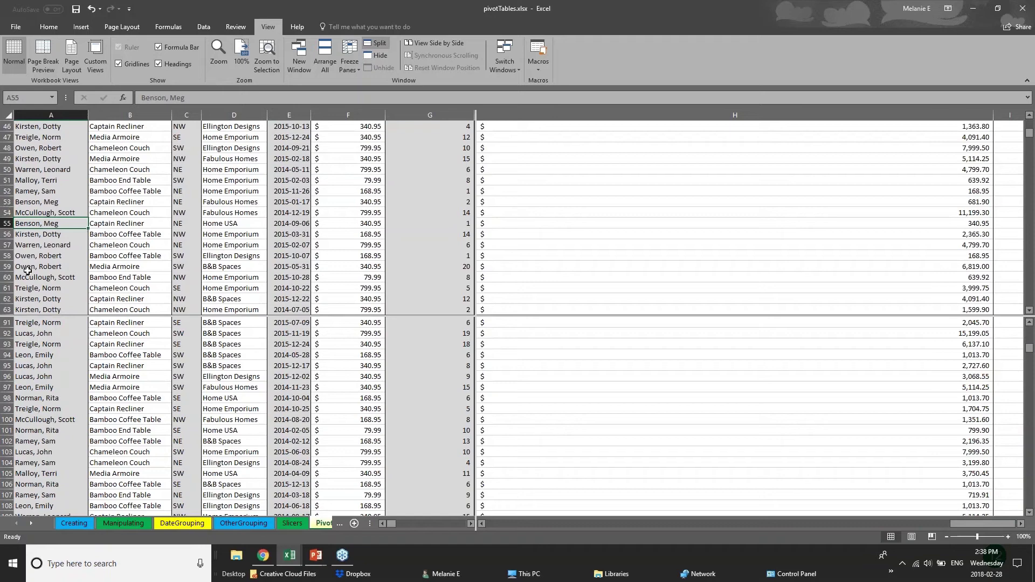
scroll(64, 272, up, 4)
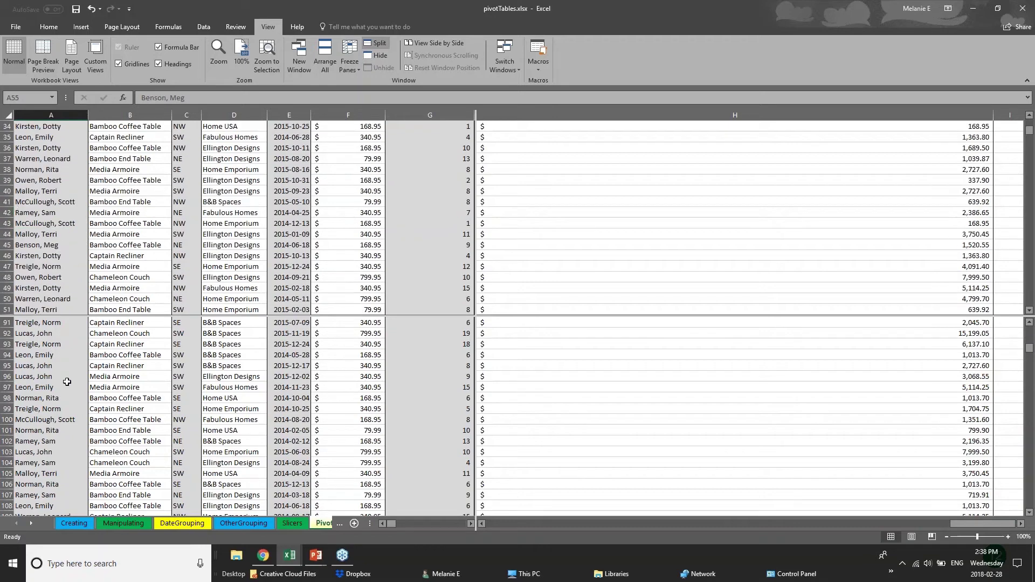
click(64, 386)
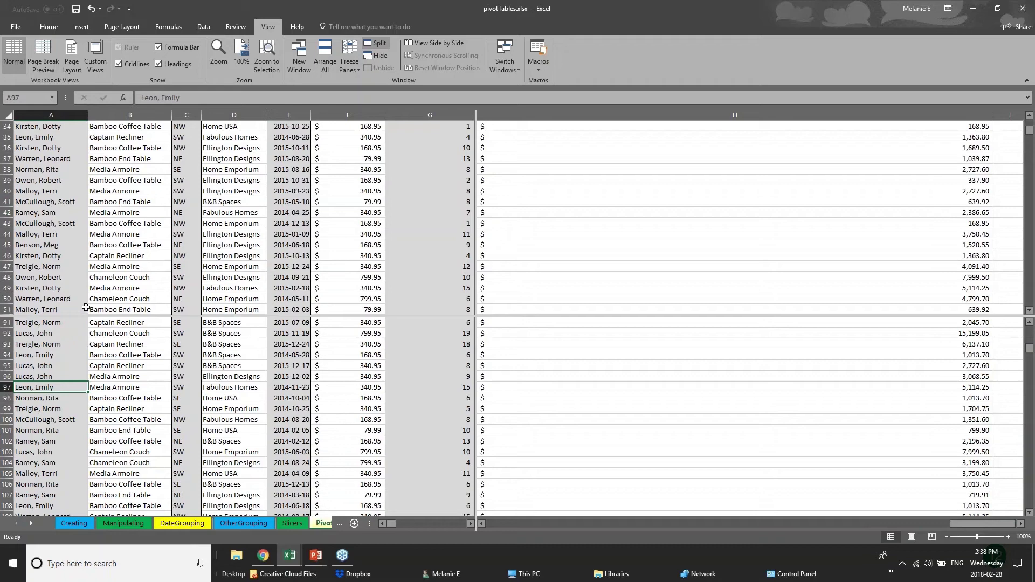
click(325, 524)
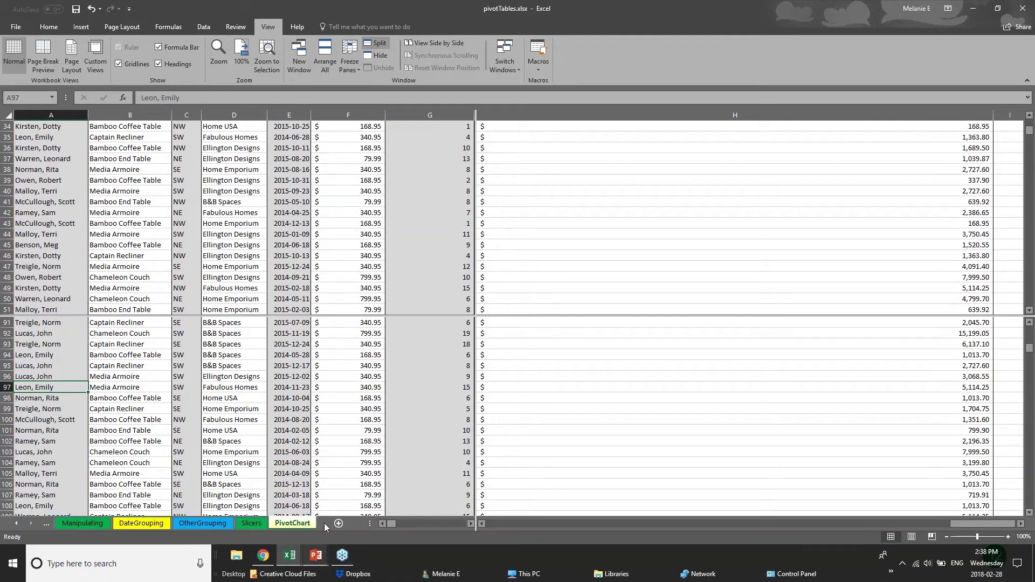
click(224, 525)
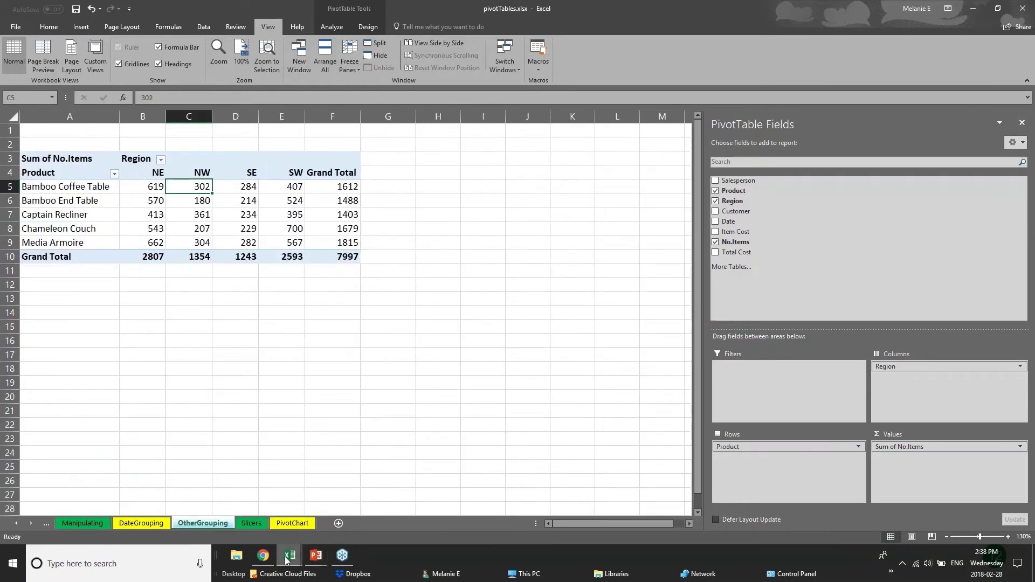
click(89, 525)
click(121, 525)
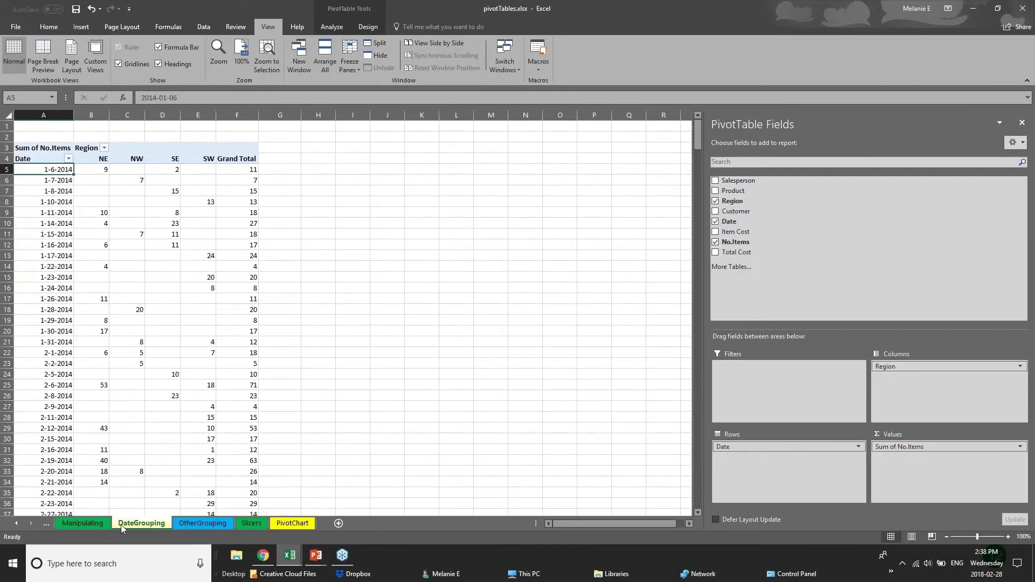
click(191, 529)
click(291, 524)
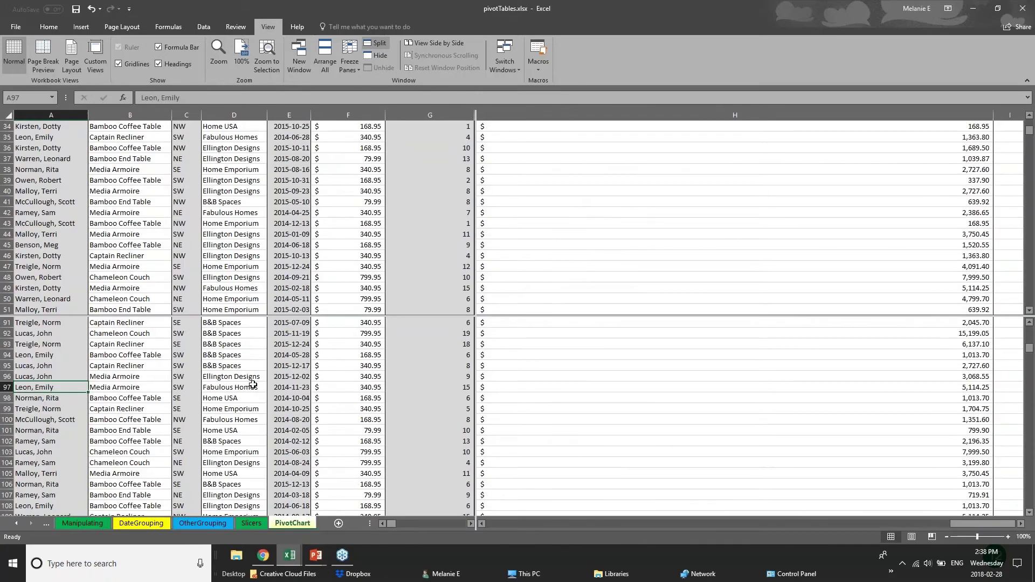
scroll(253, 384, down, 3)
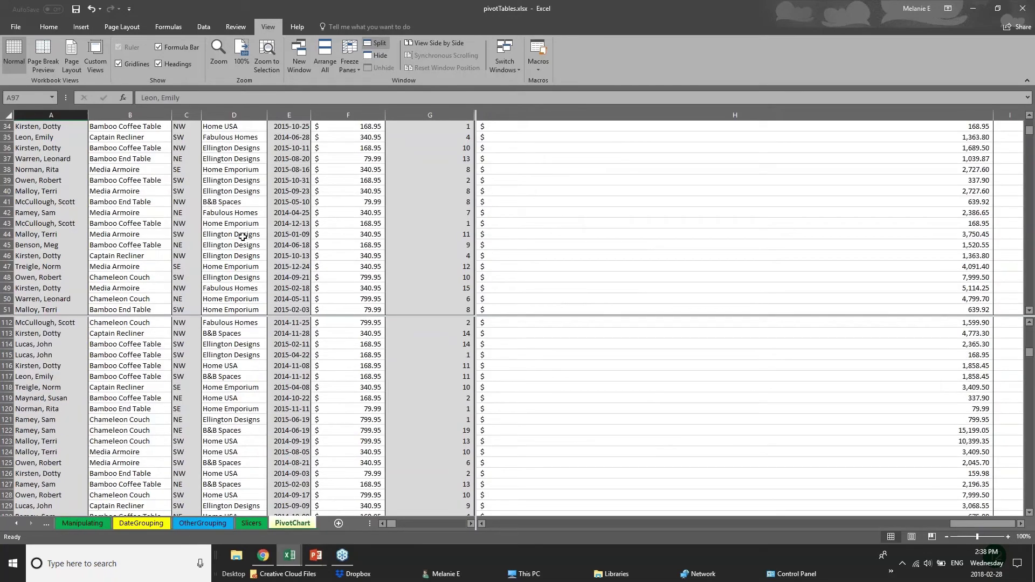
scroll(252, 367, up, 8)
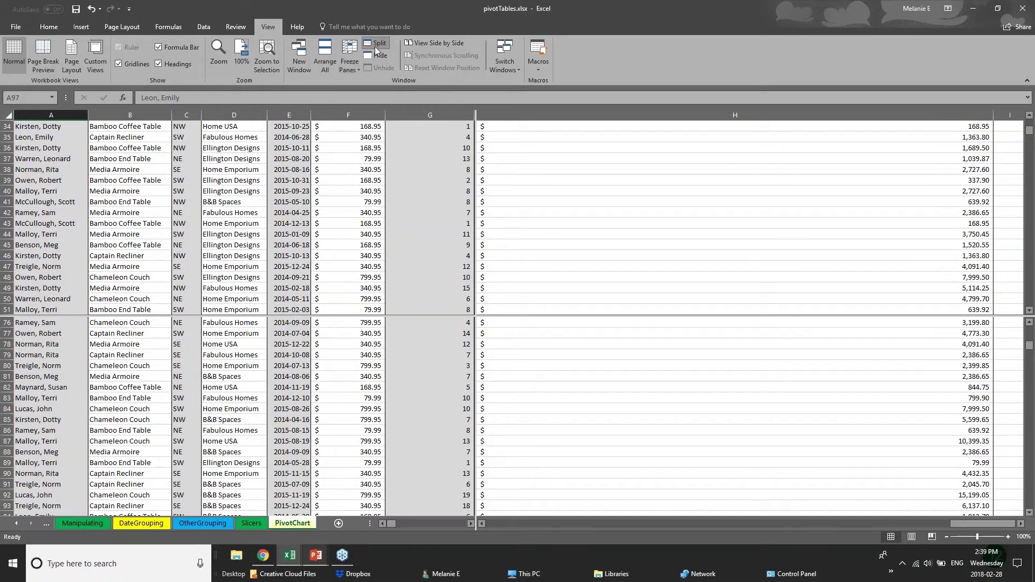
Return to the PowerPoint slide show showing the SAVING & PRINTING slide.
click(316, 555)
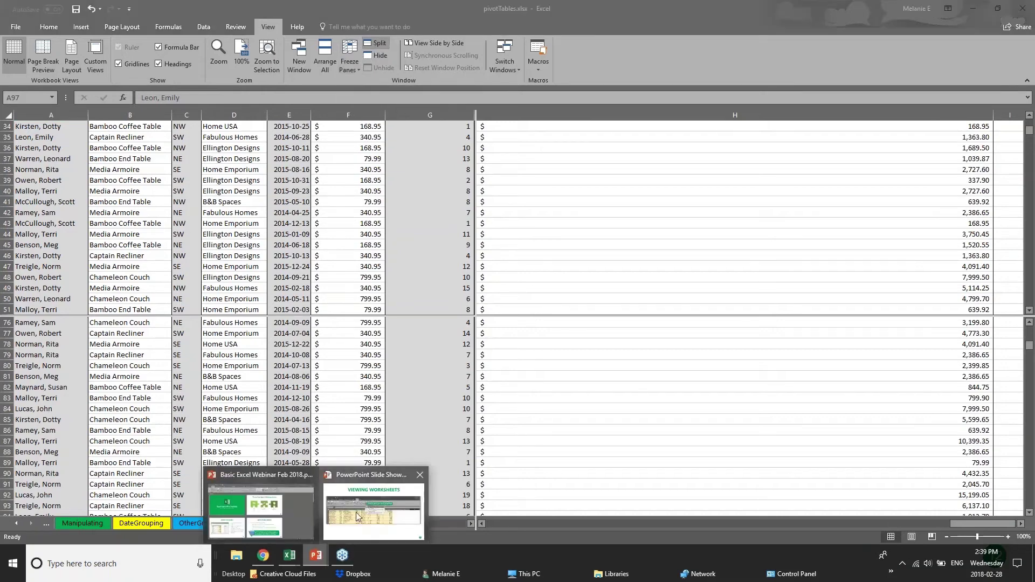
click(373, 509)
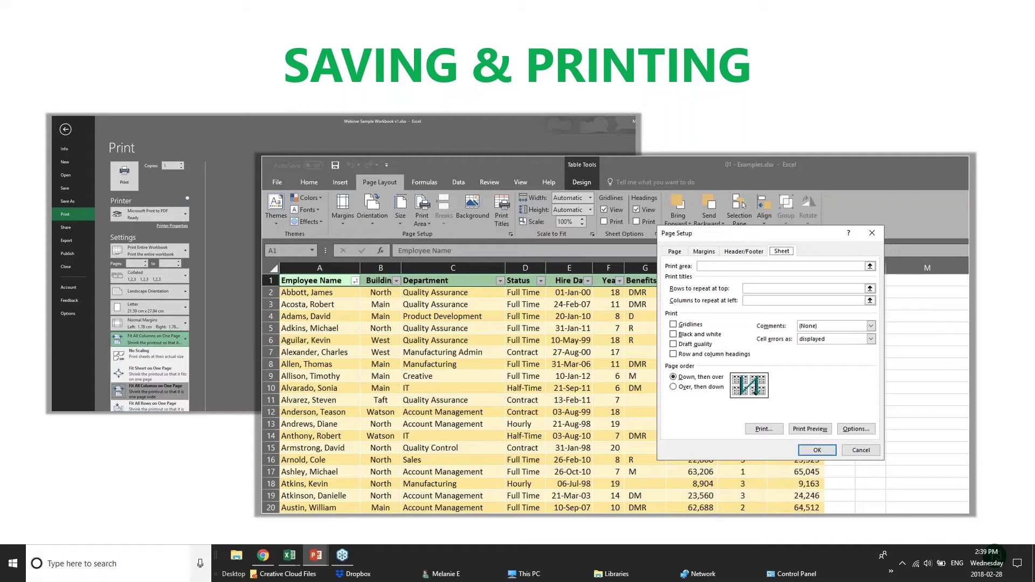
In pivotTables, look at the OtherGrouping, DateGrouping and Manipulating pivot sheets.
mouse_move(288, 559)
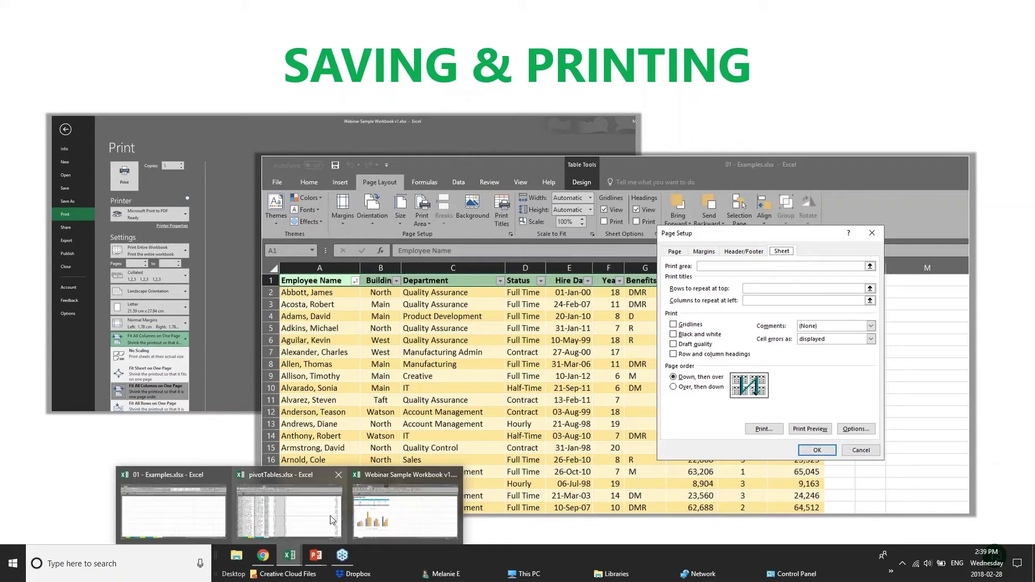
click(312, 515)
scroll(188, 305, down, 17)
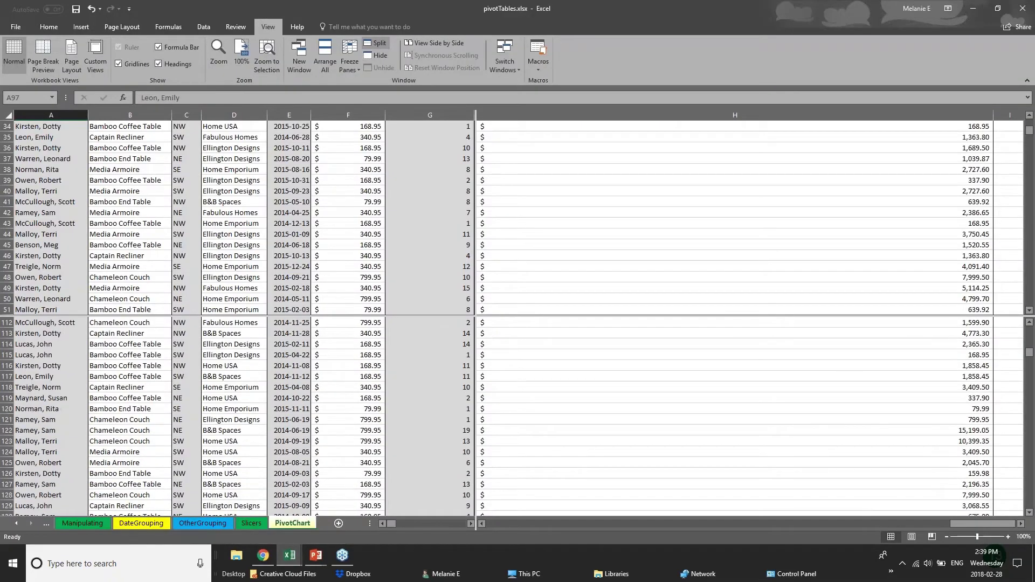
click(202, 523)
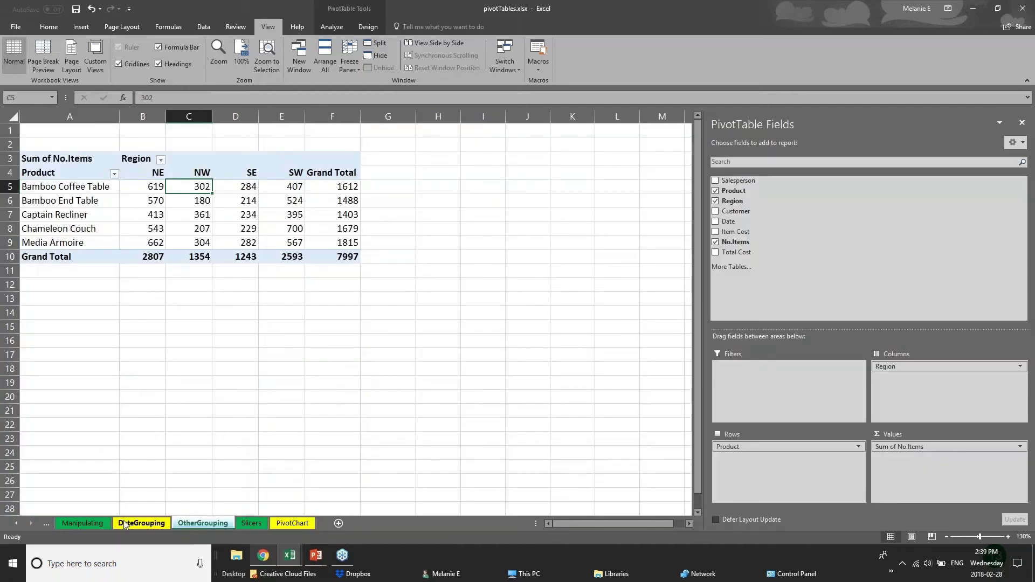
click(123, 524)
click(100, 525)
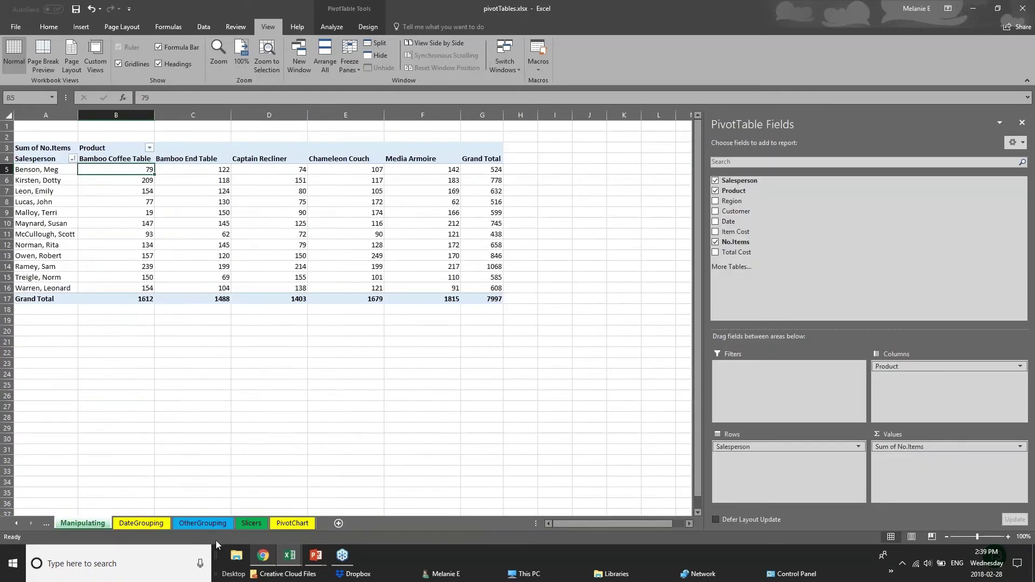
Switch to the 01 - Examples workbook and open its 2017 Budget sheet.
click(290, 563)
click(162, 509)
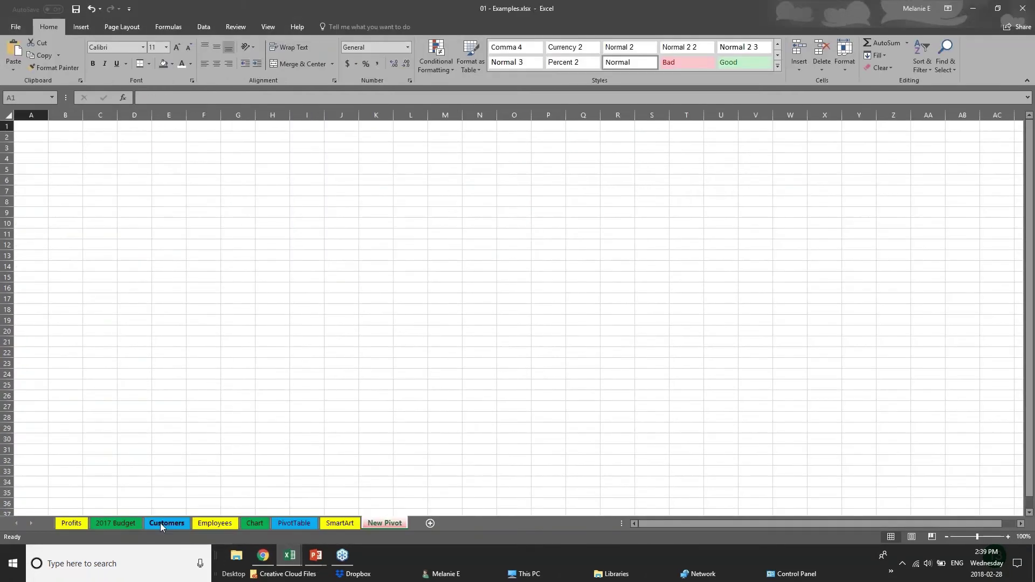
click(161, 523)
click(116, 523)
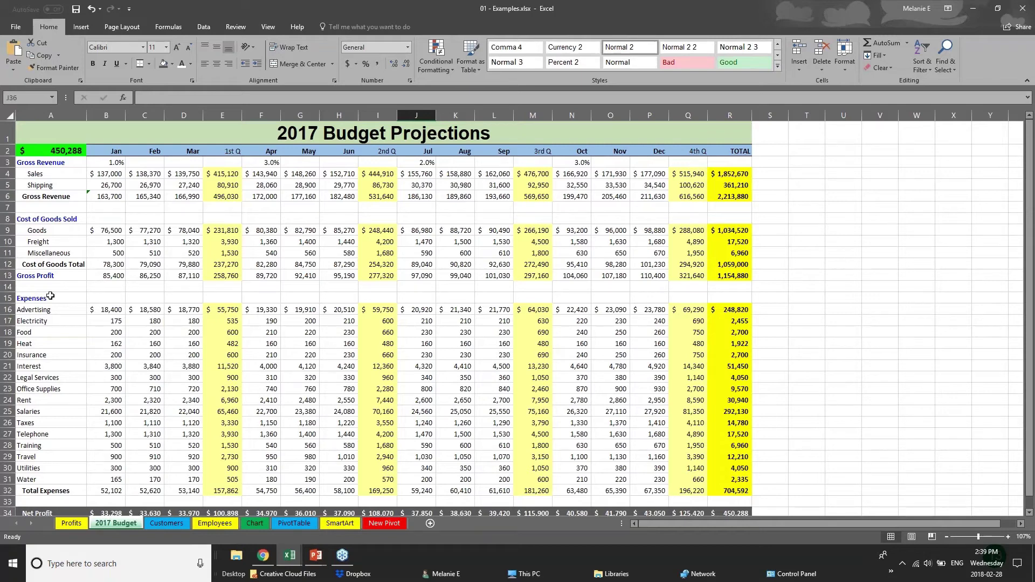
Save the Examples workbook, then preview the 2017 Budget sheet for printing.
click(12, 29)
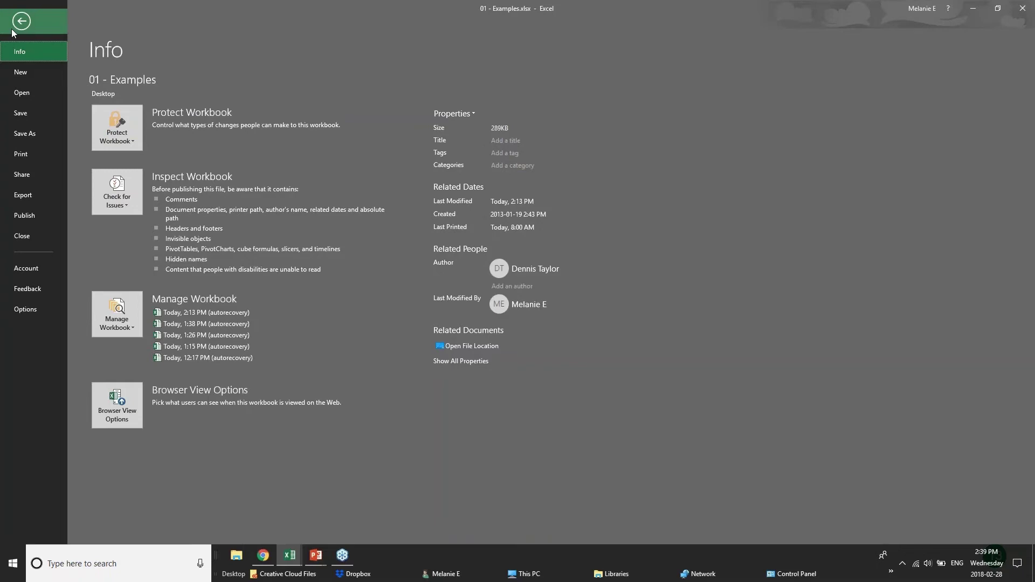
click(43, 115)
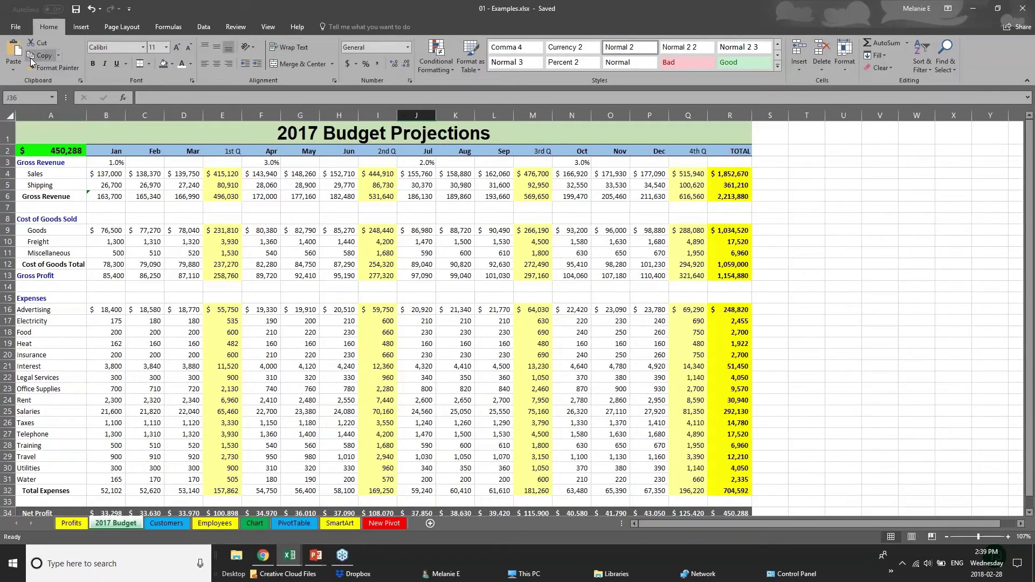
click(13, 27)
click(25, 140)
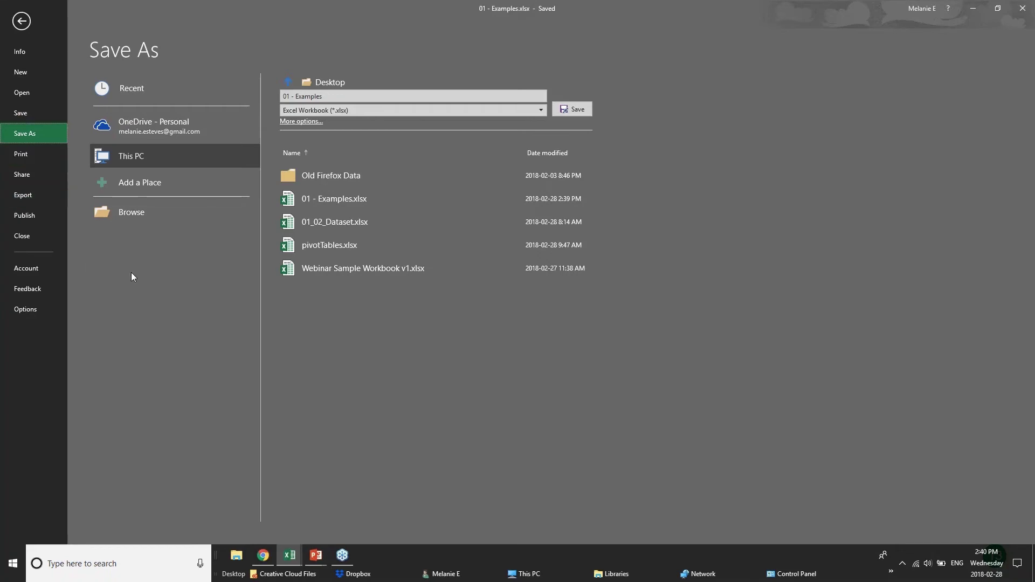
click(21, 154)
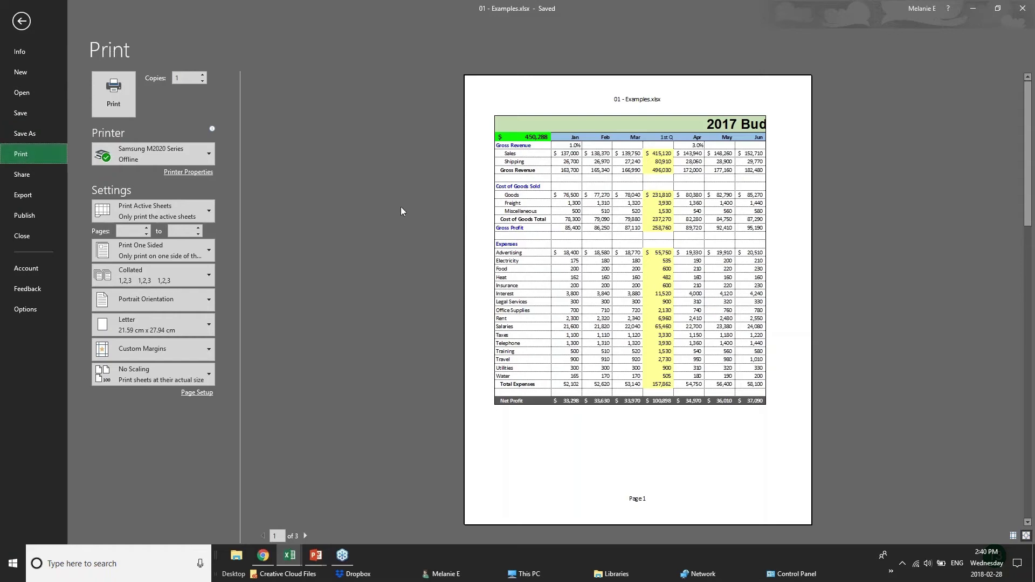
Select Microsoft Print to PDF as printer and page through the three-page preview.
mouse_move(189, 161)
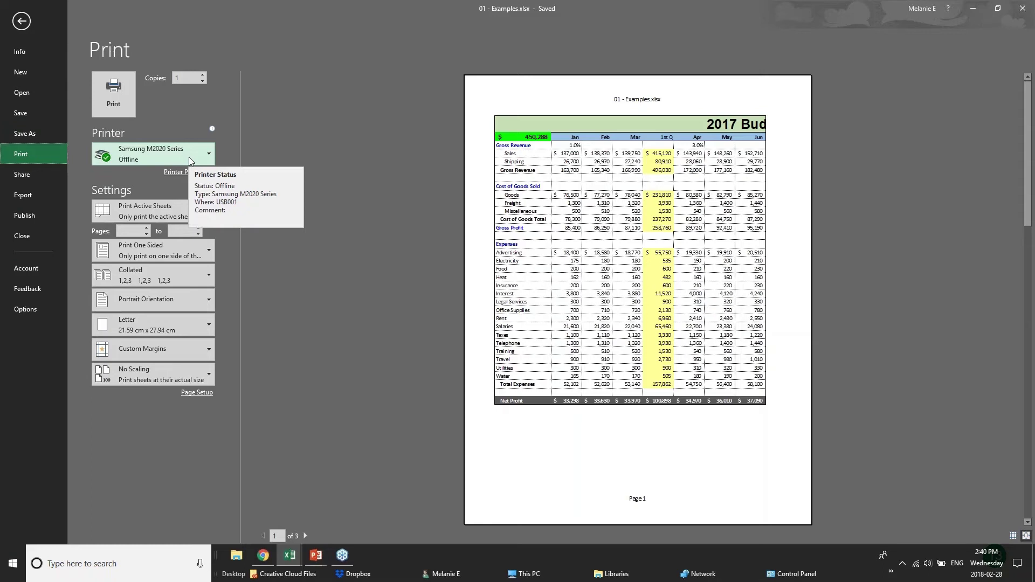
click(189, 157)
click(187, 205)
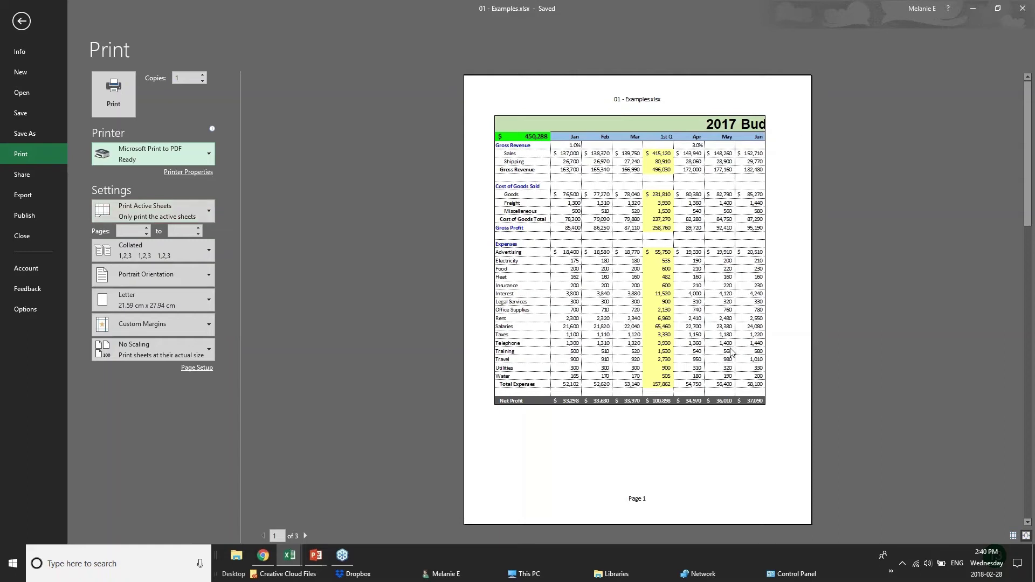
click(306, 536)
click(306, 536)
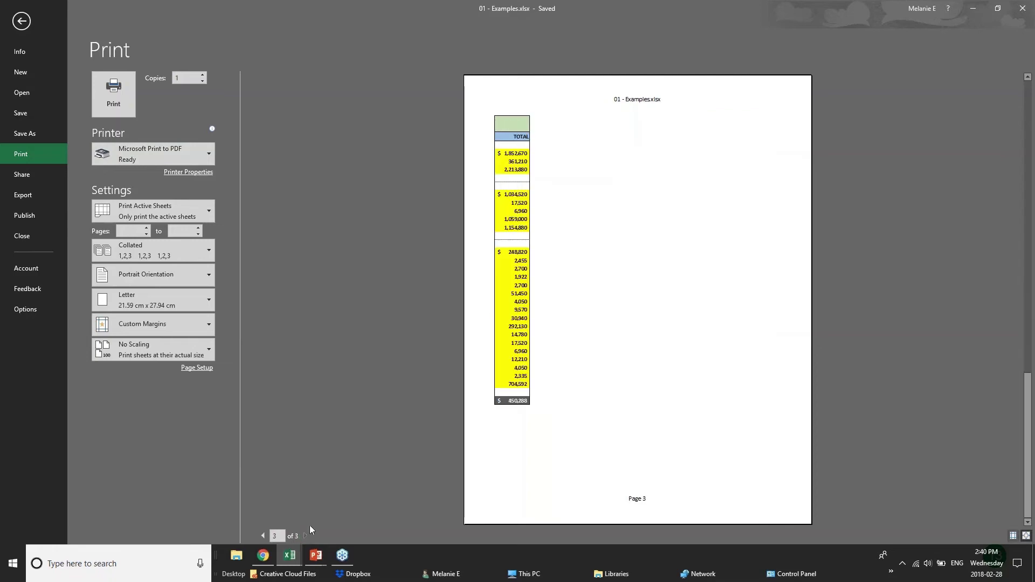
click(263, 536)
click(264, 536)
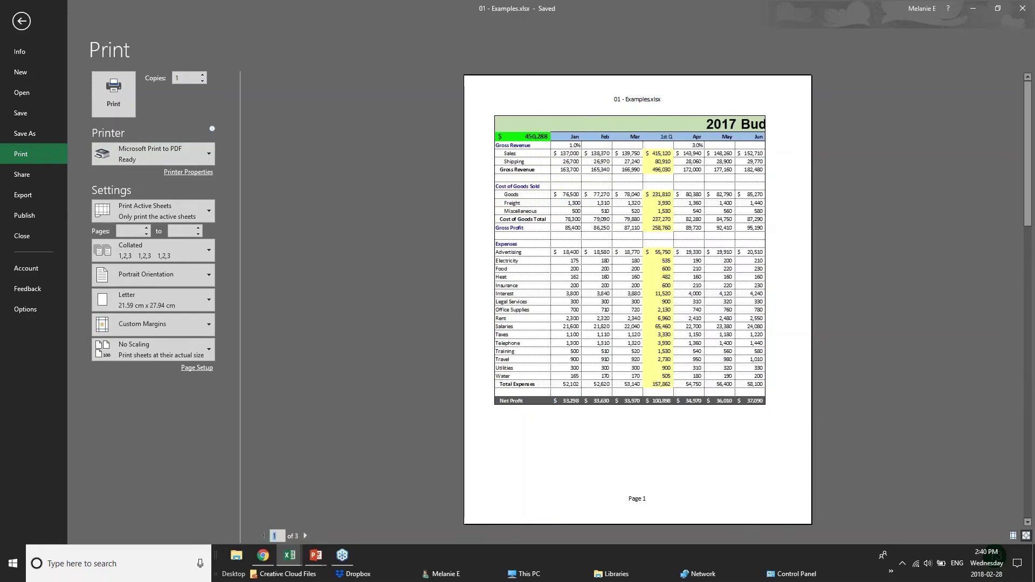
Set Landscape orientation and keep Print Active Sheets after trying Print Selection.
click(196, 277)
click(157, 300)
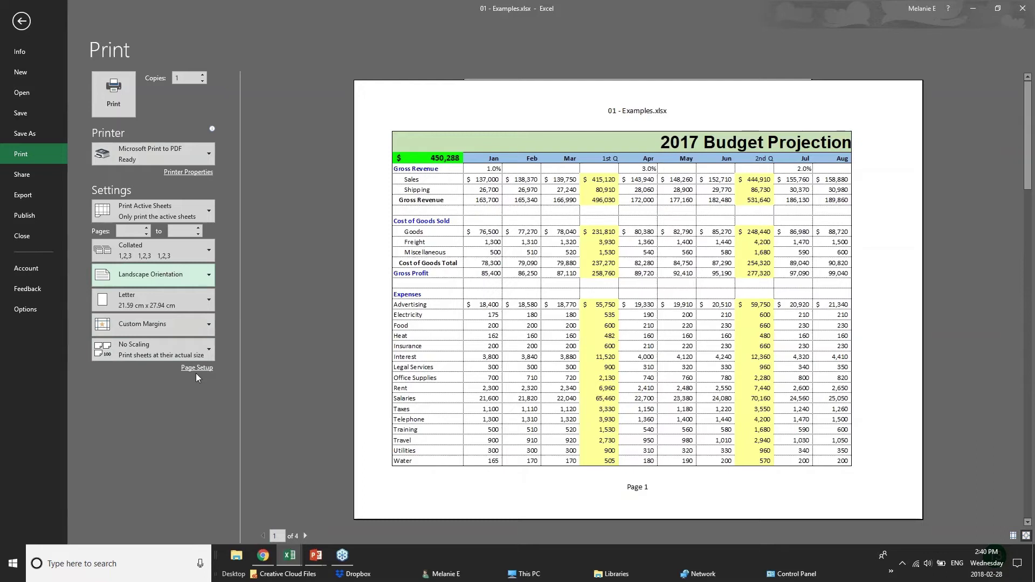
click(207, 207)
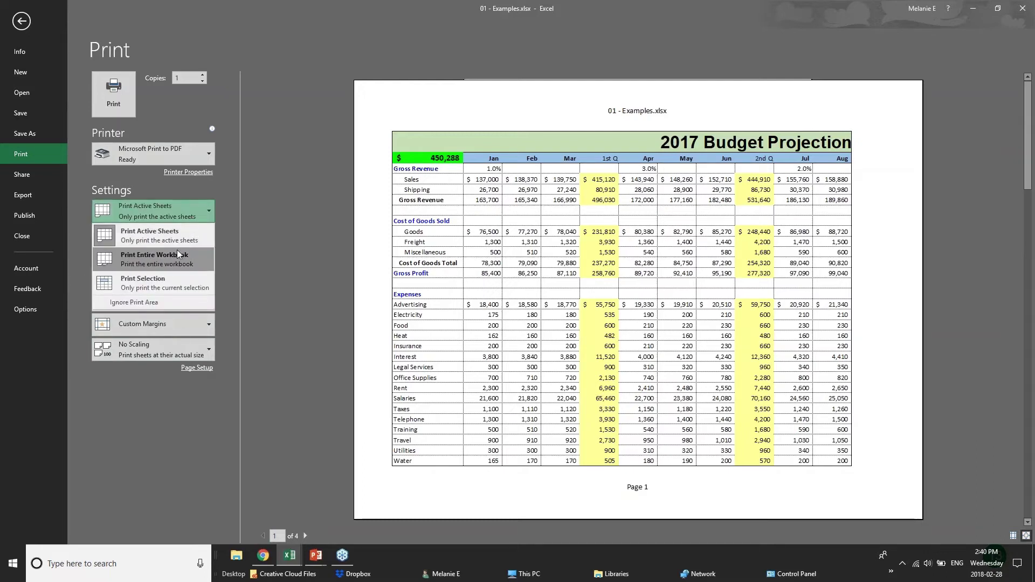
click(180, 281)
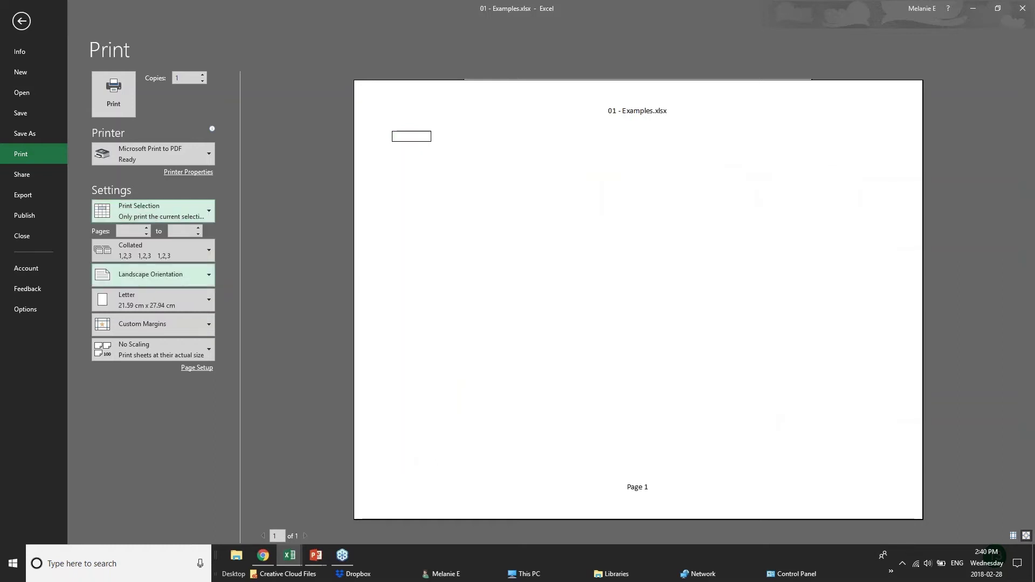
click(186, 205)
click(172, 237)
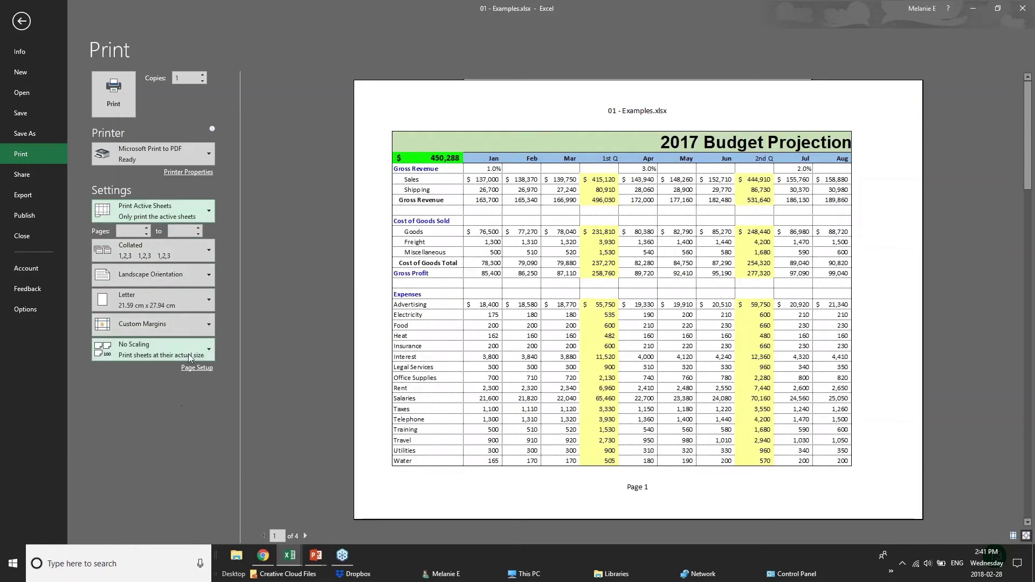
Apply Narrow margins to the printout and bring up the Page Setup dialog.
click(203, 325)
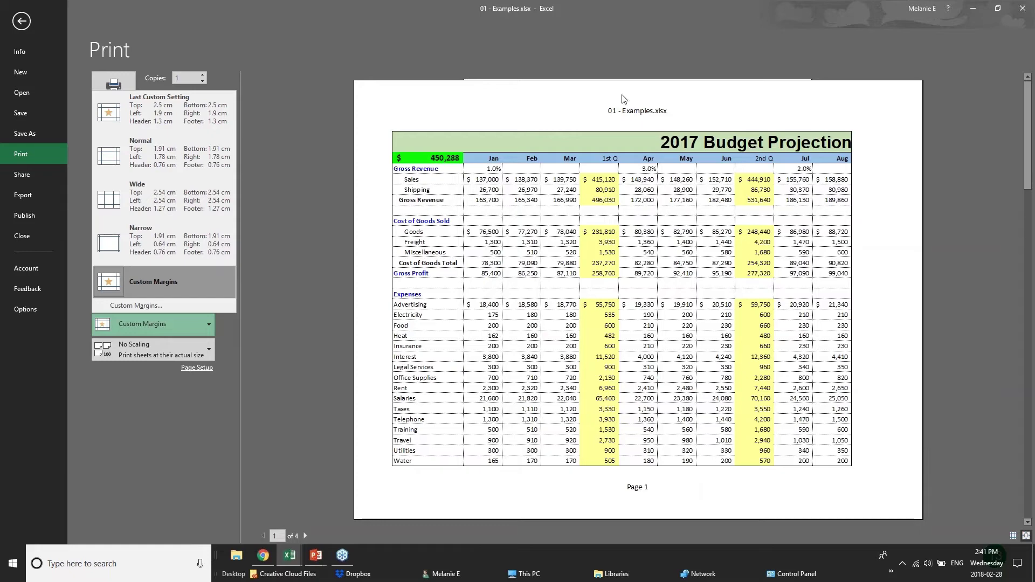
click(166, 229)
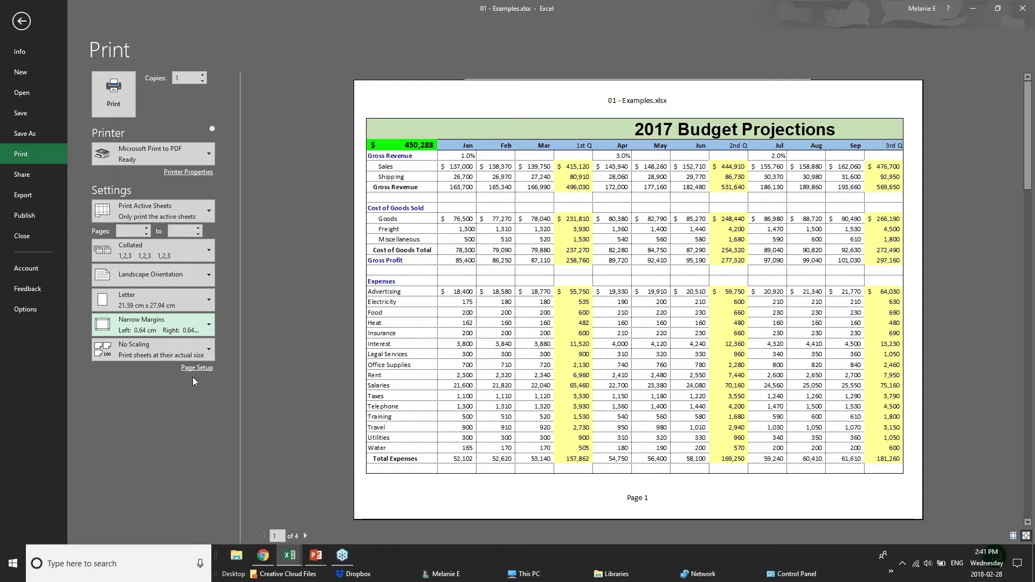
click(195, 371)
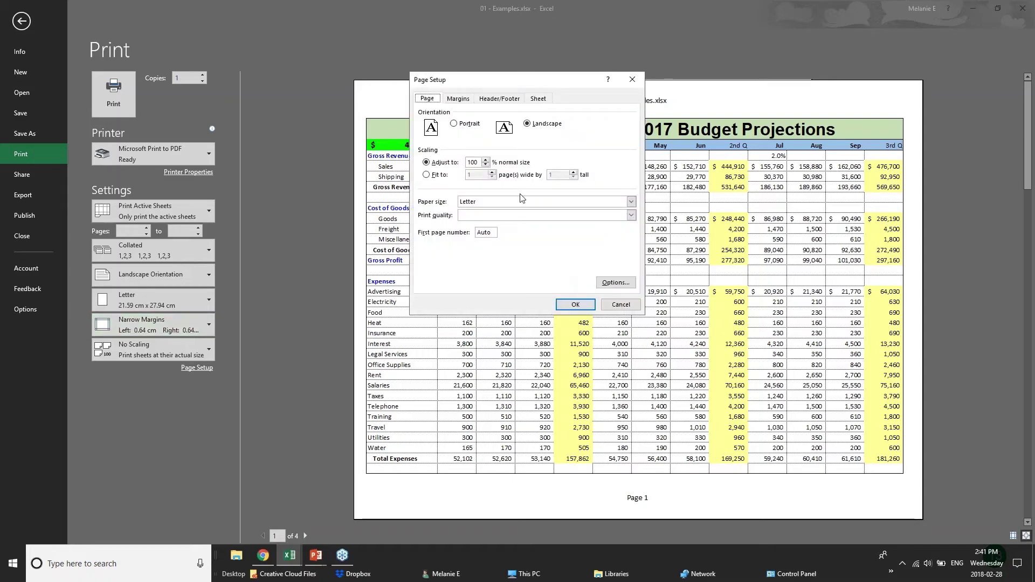
Change scaling to fit the printout to 1 page wide by 1 tall.
click(487, 164)
click(485, 160)
click(426, 174)
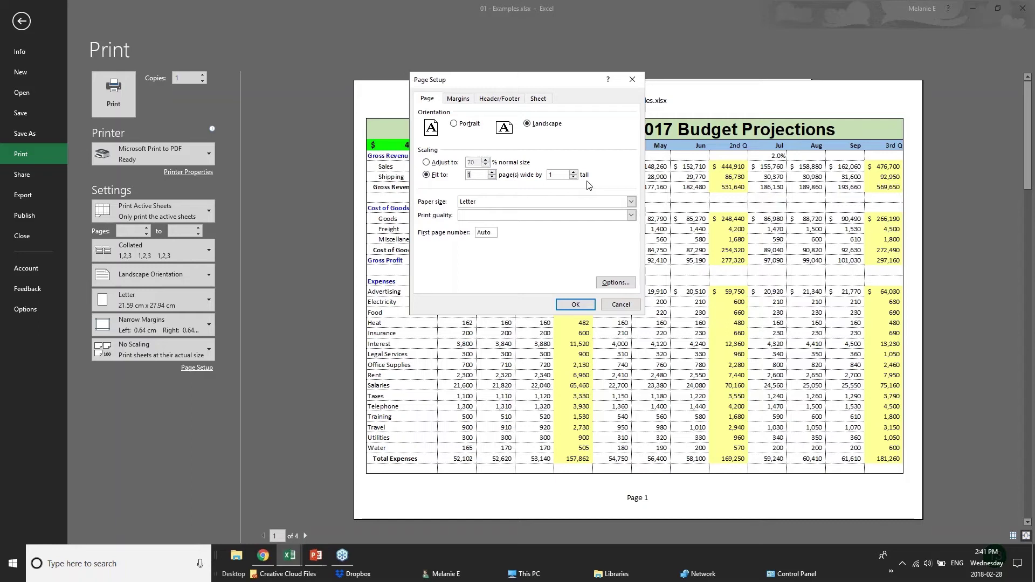
click(463, 101)
Add a custom header: BUDGET PROJECTIONS on the left, CONFIDENTIAL in the centre.
click(499, 99)
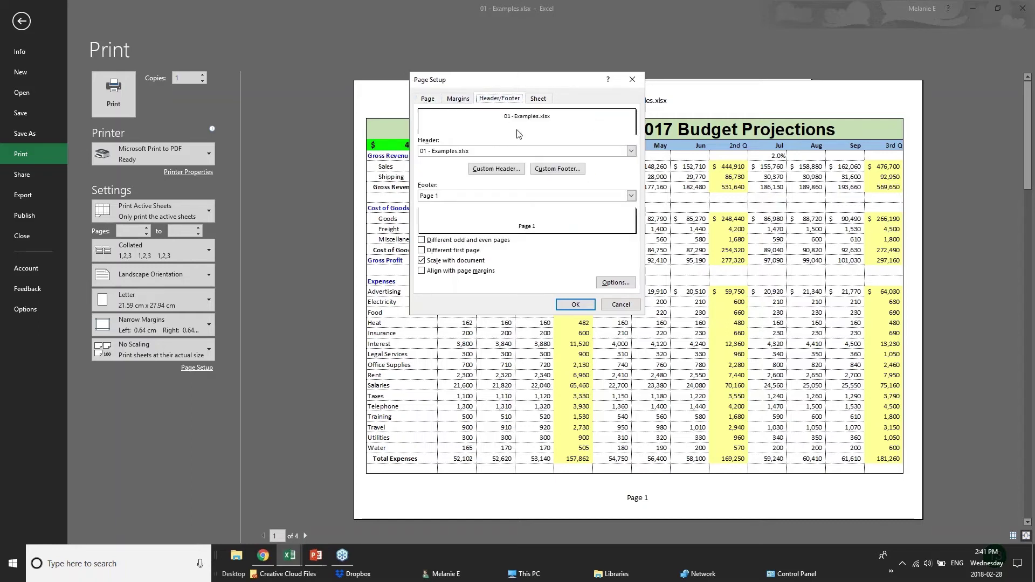
click(484, 152)
click(484, 154)
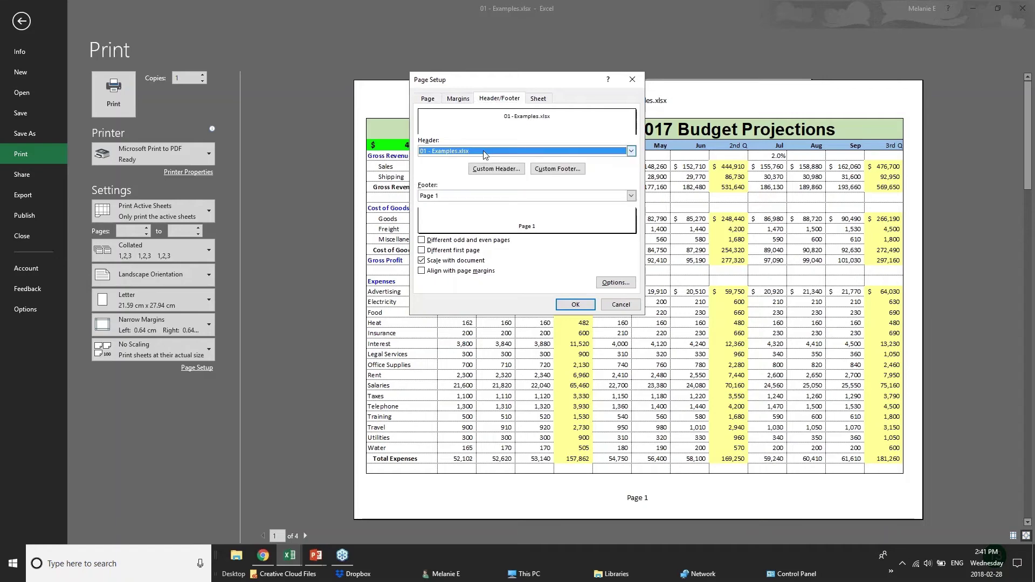
click(495, 169)
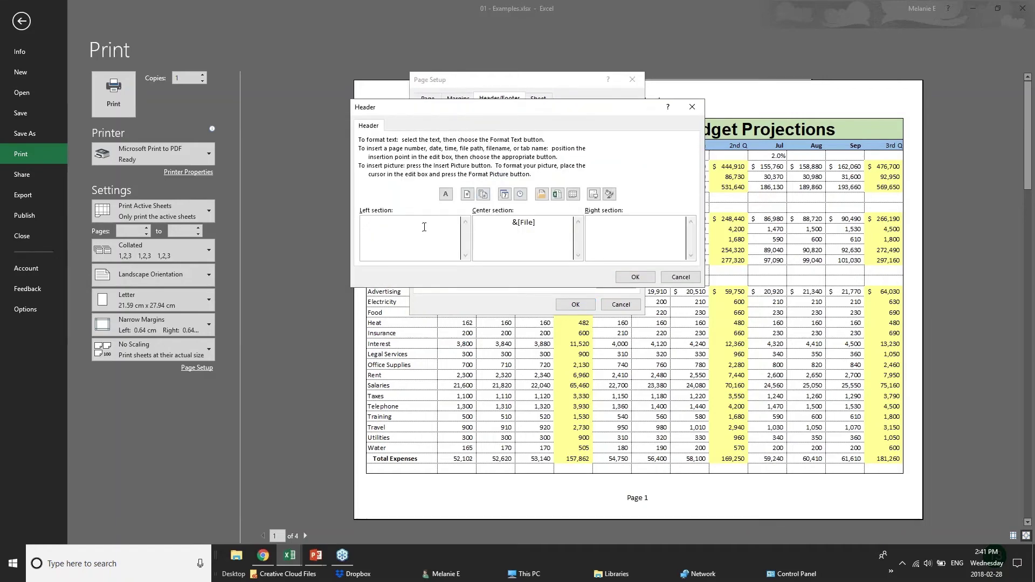
text(BUDGET PROD)
key(BackSpace)
text(JECTIONS)
drag(536, 222, 474, 220)
text(CONFIDENTIAL)
click(635, 277)
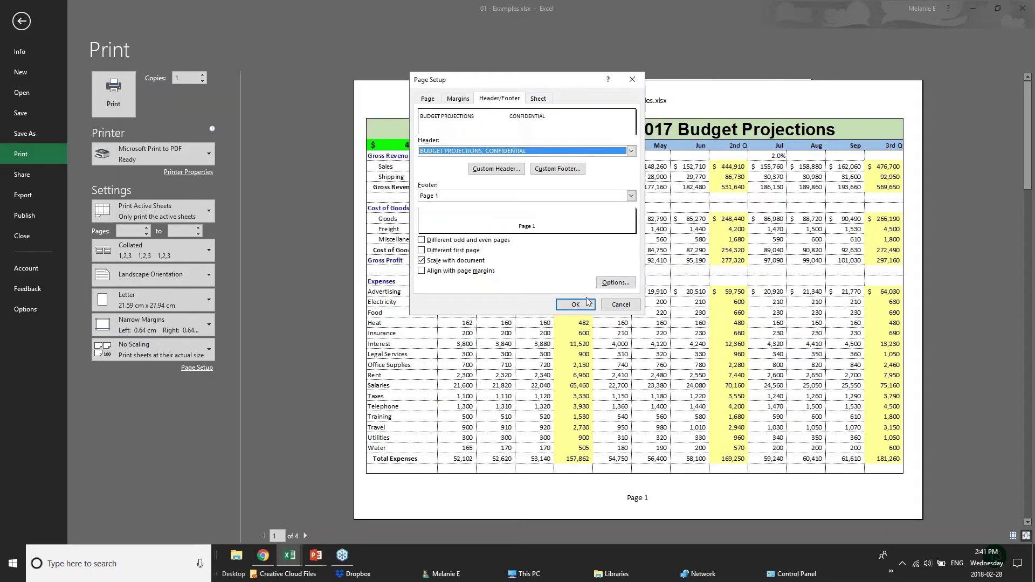
click(576, 305)
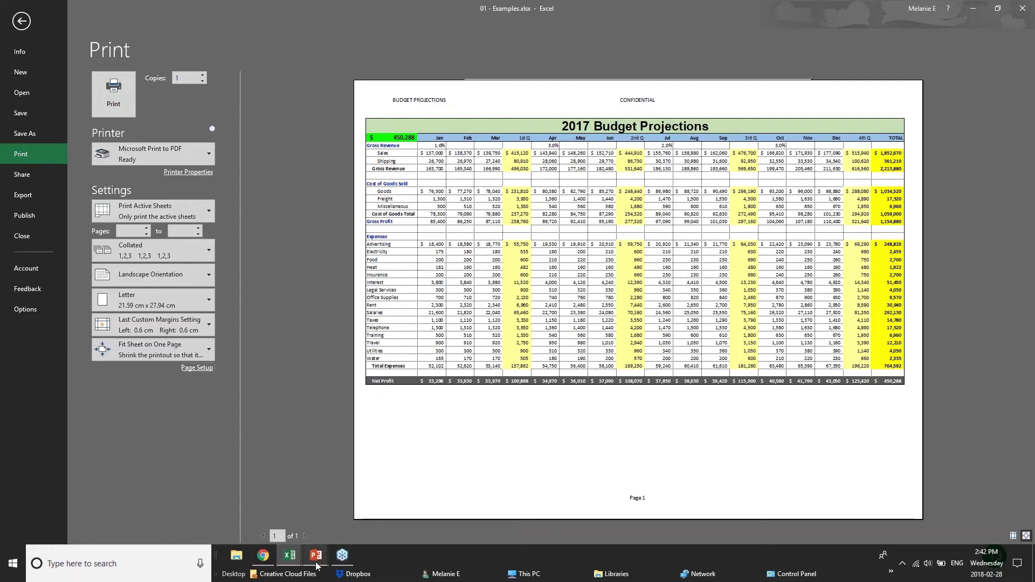
mouse_move(313, 563)
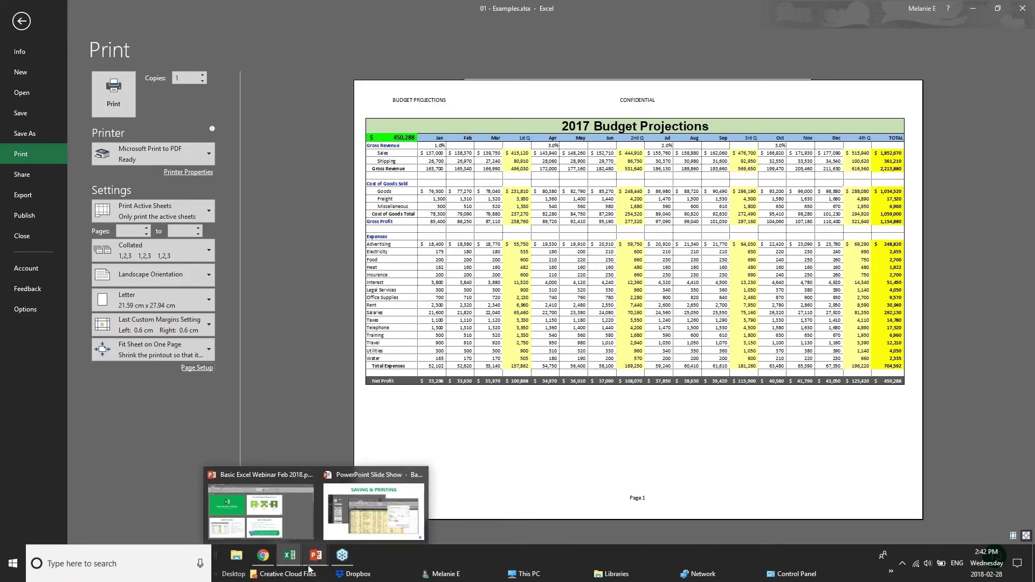
click(374, 512)
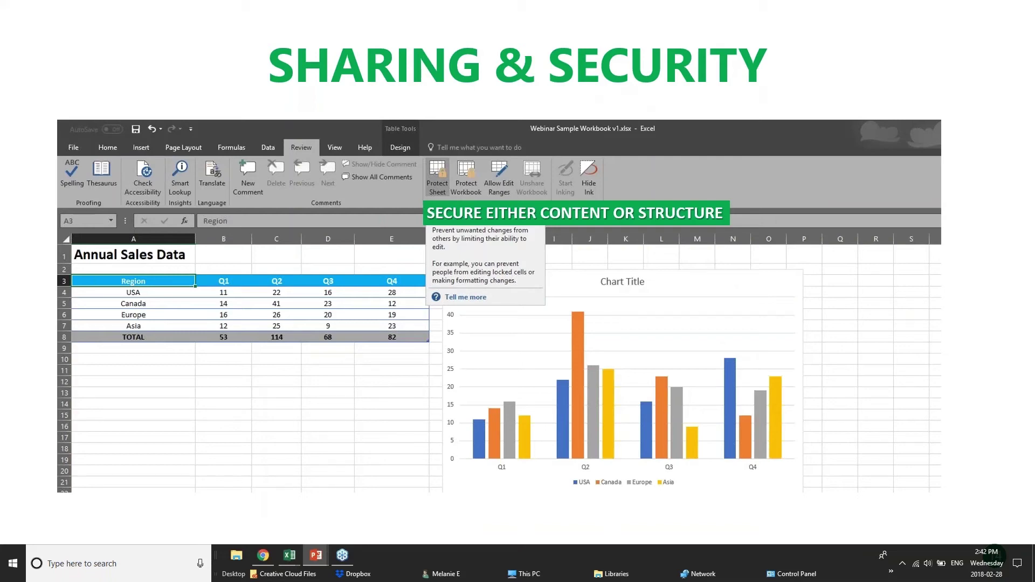
Switch to the browser window showing the GoToWebinar connection confirmation.
click(265, 555)
Bring the Examples workbook back to the front and leave the print preview.
mouse_move(280, 558)
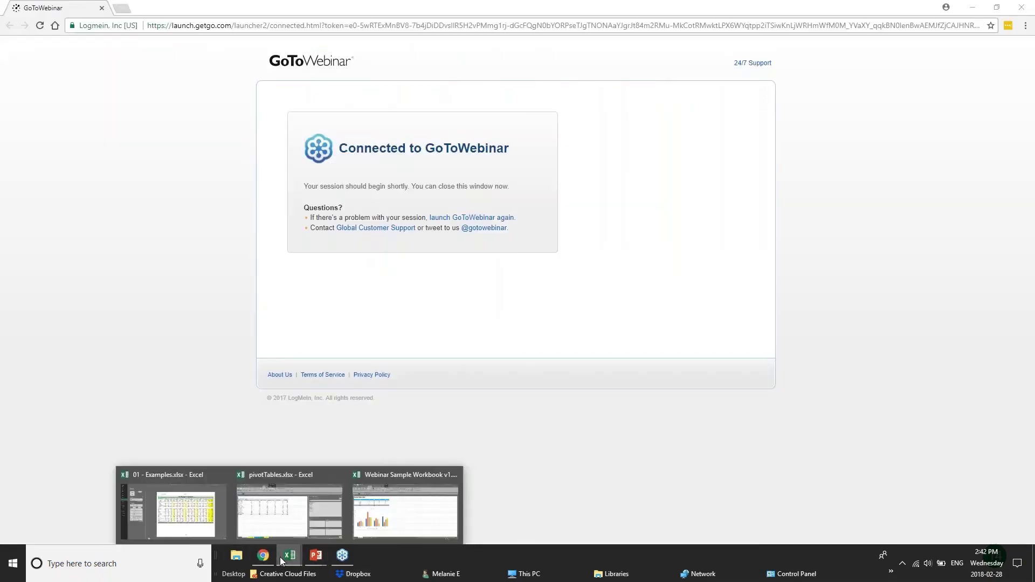
click(298, 519)
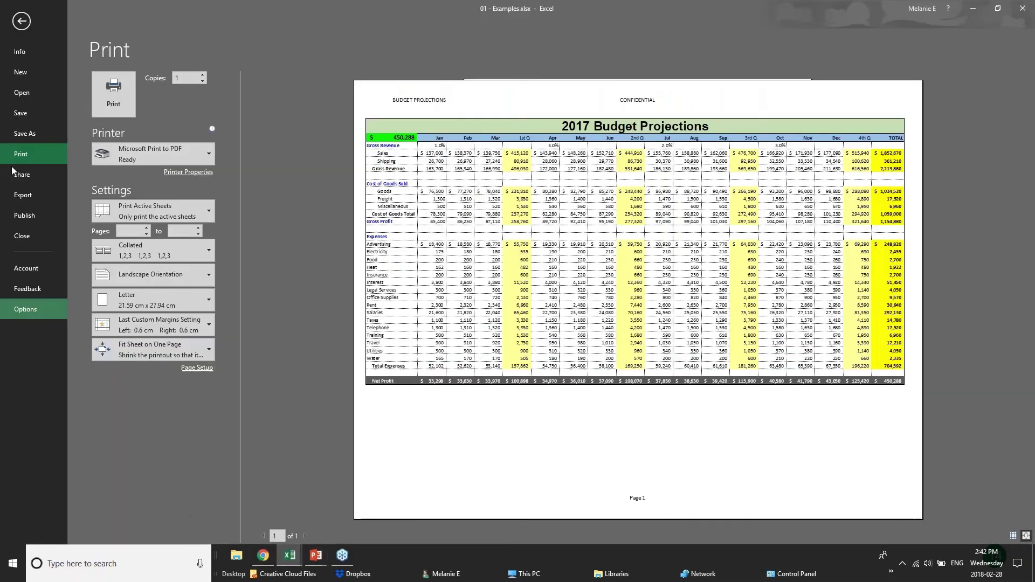
click(20, 20)
Open the Save As General Options password settings, cancel both dialogs, and return to the worksheet.
click(26, 31)
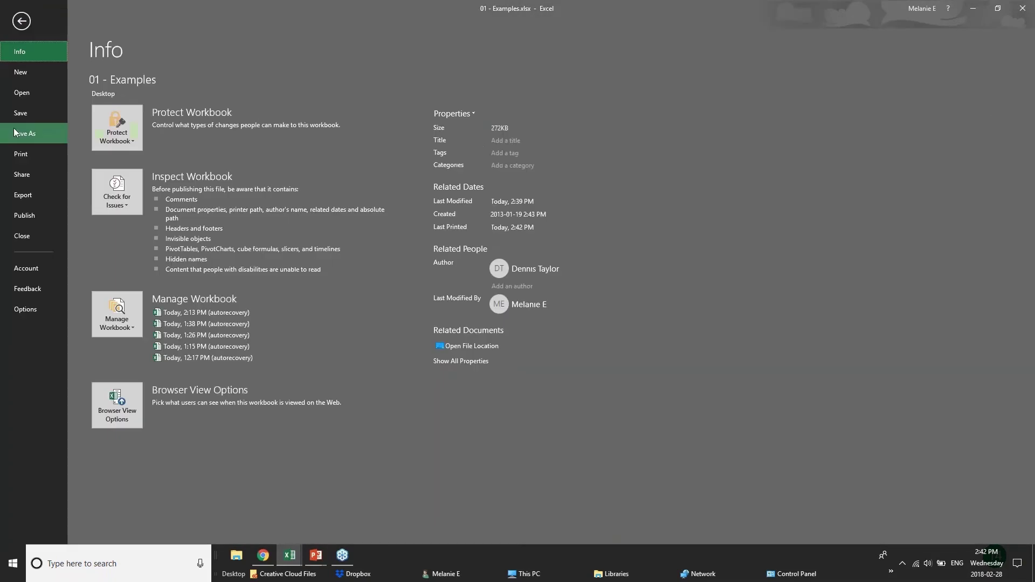
click(19, 134)
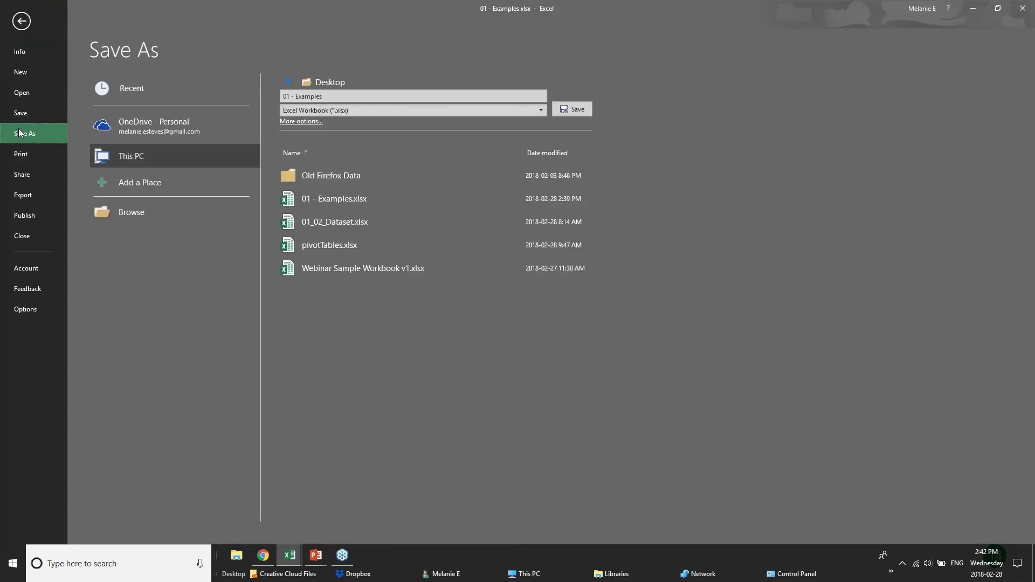
click(130, 131)
click(172, 151)
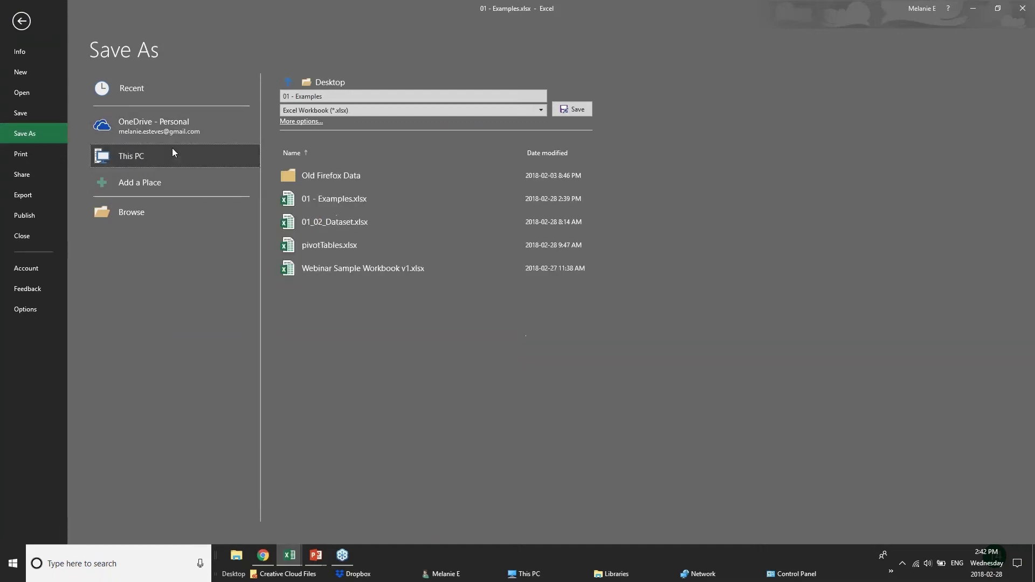
click(294, 121)
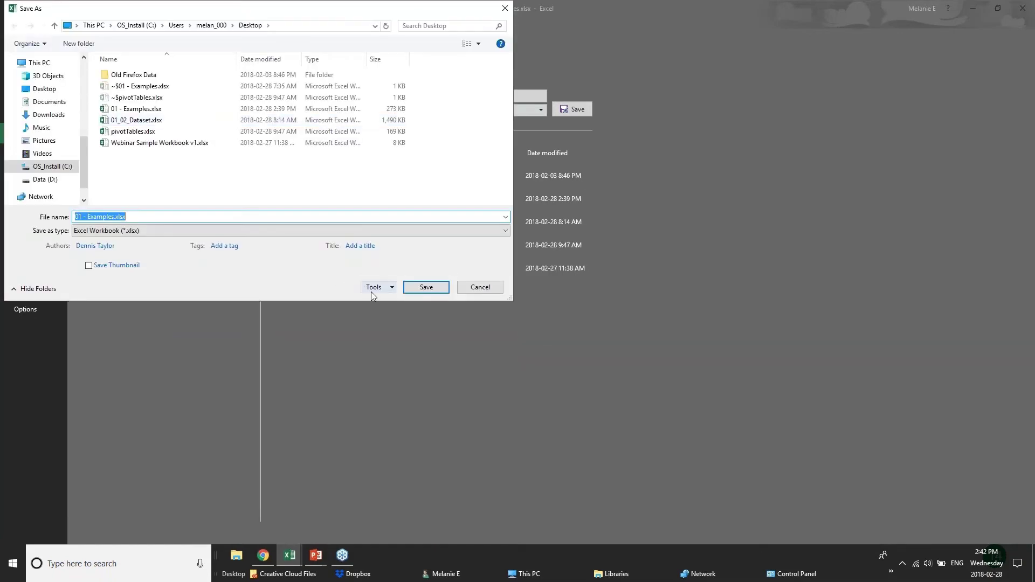
click(372, 289)
click(399, 323)
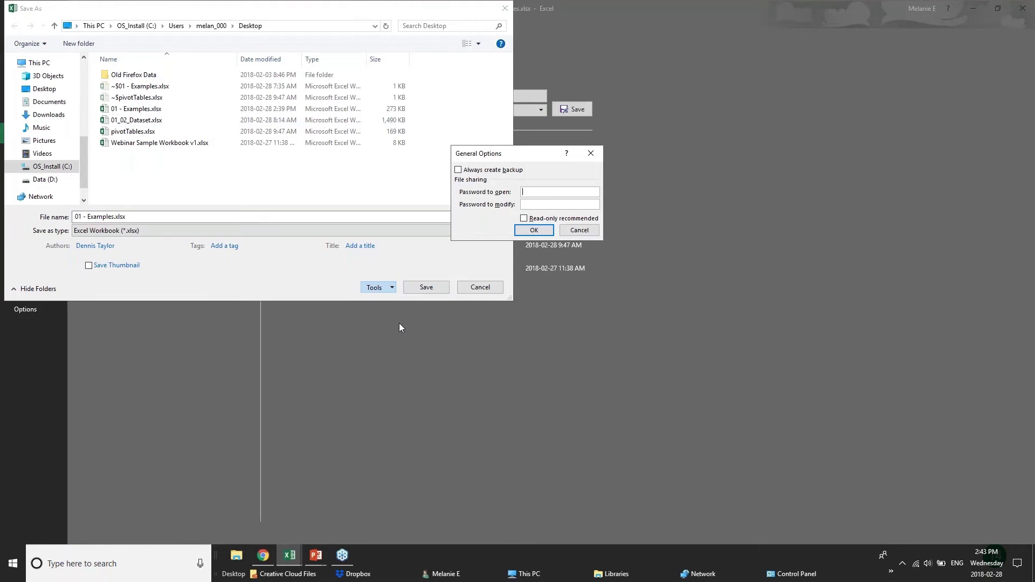
click(580, 231)
click(479, 288)
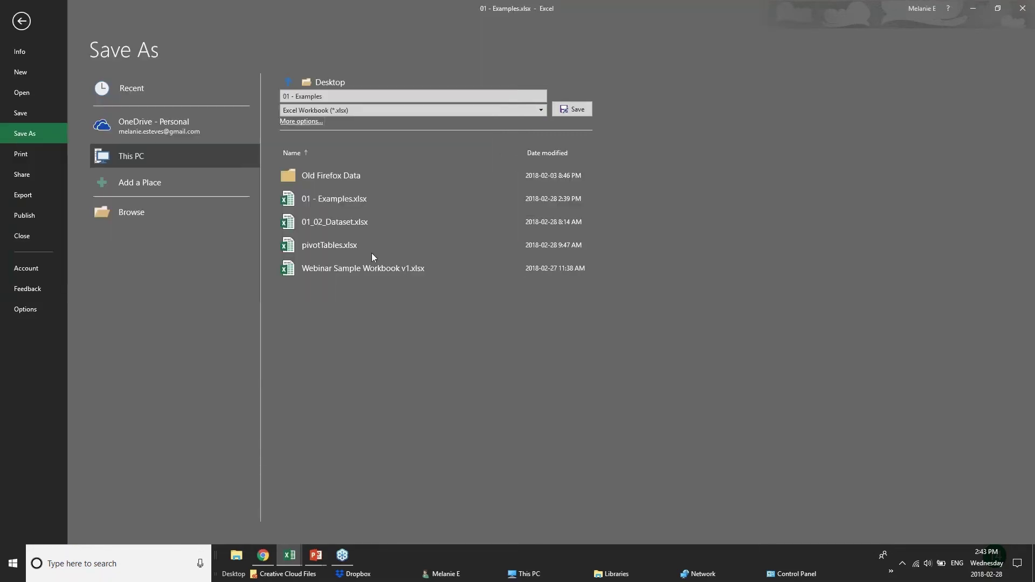
click(21, 21)
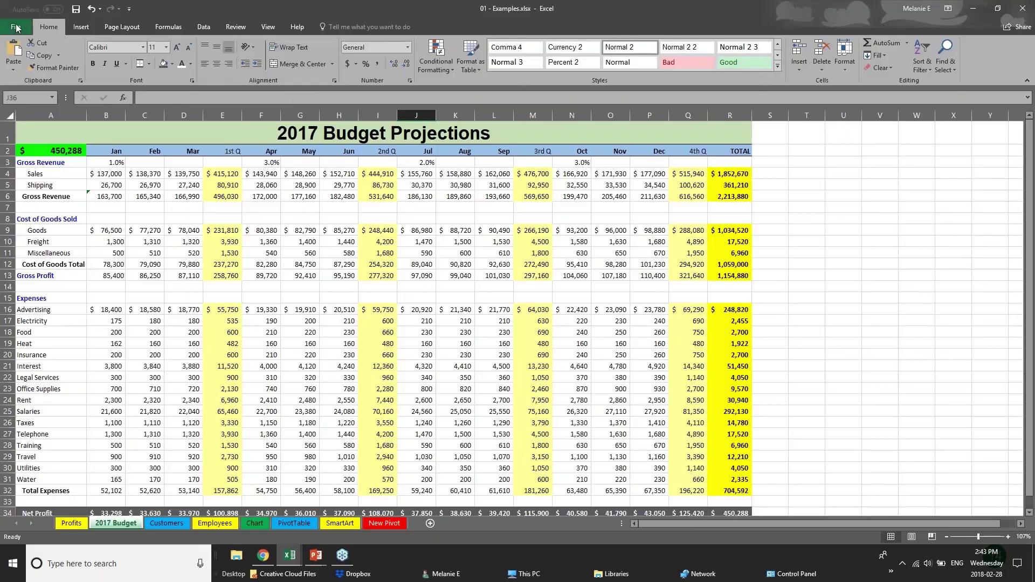
On 2017 Budget, move the empty C15 cell to E14 and check the Gross Profit formula in E13.
click(135, 294)
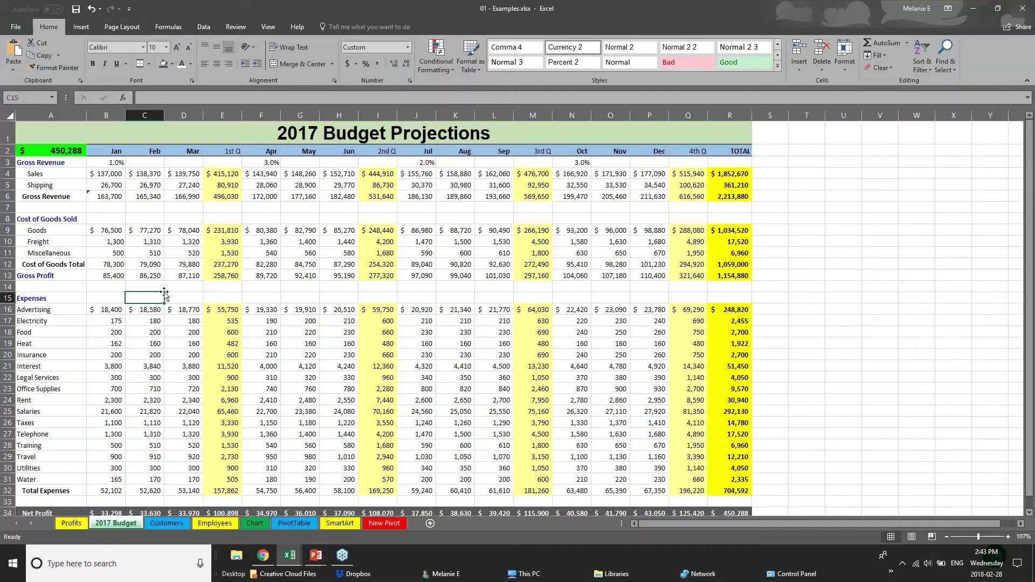
drag(163, 294, 225, 283)
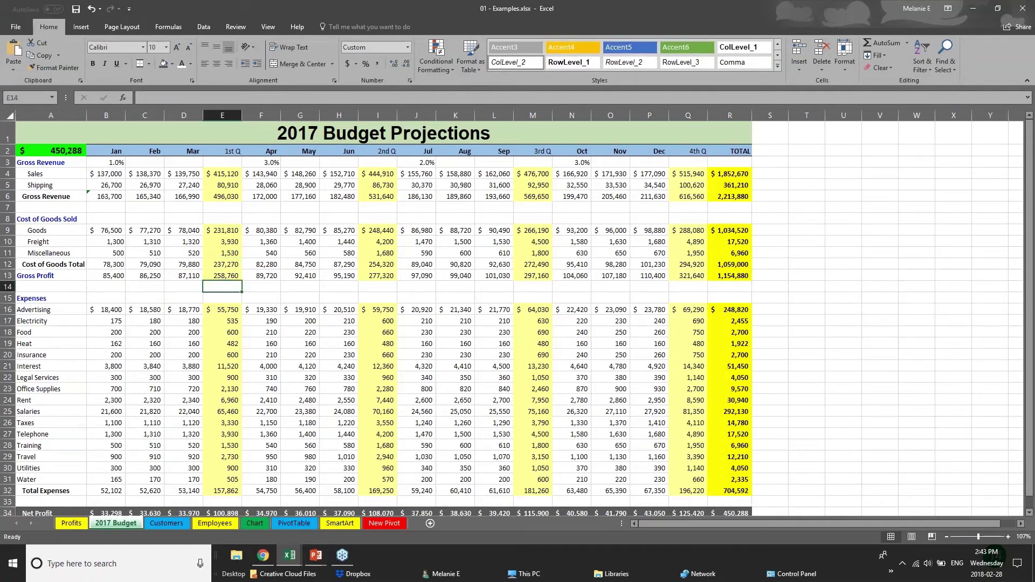
click(229, 274)
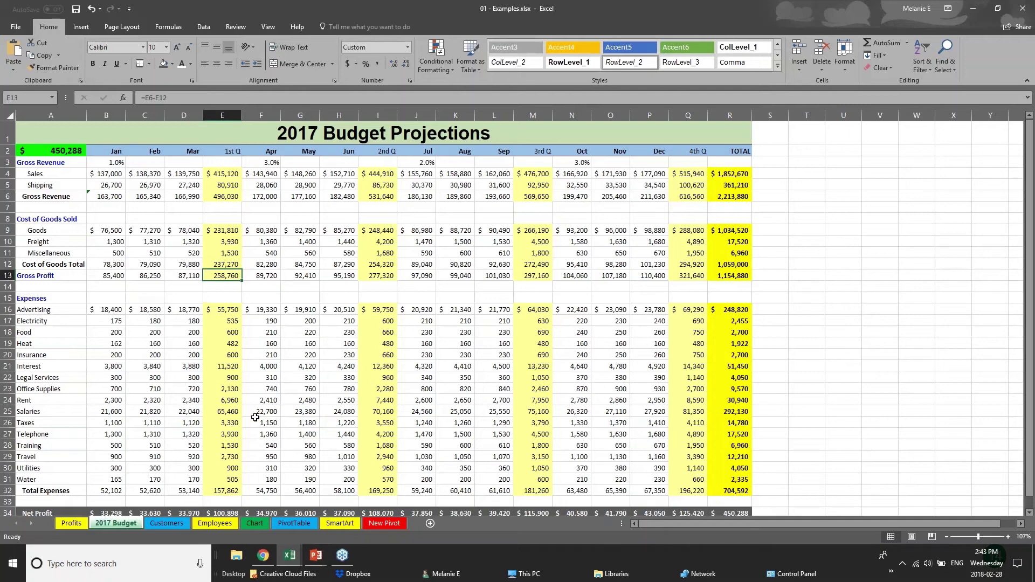
Switch to the Employees sheet, scroll to the top, and view the New Salary formula in J2.
click(153, 523)
click(224, 524)
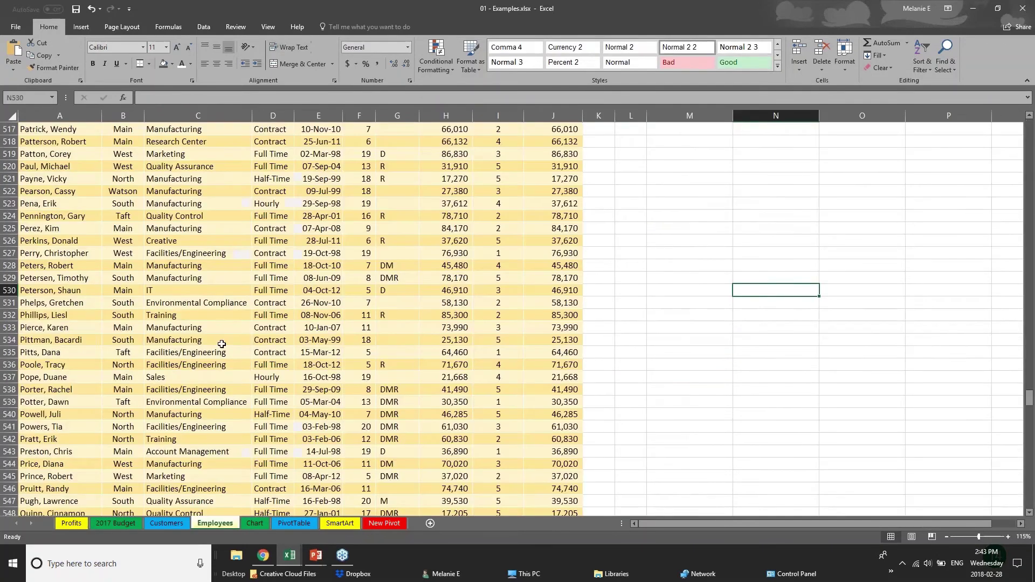
scroll(222, 344, up, 20)
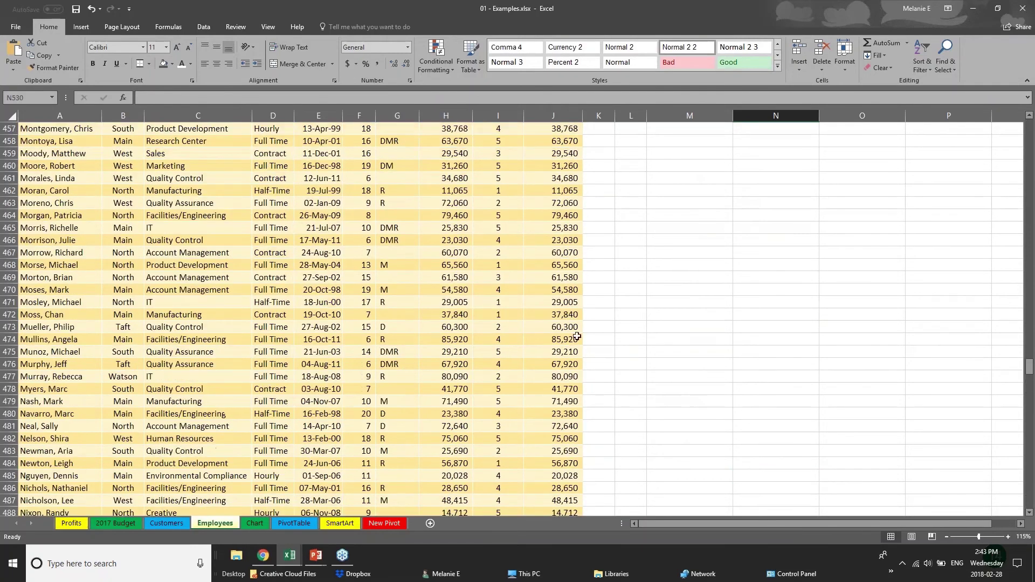
drag(1030, 366, 1030, 127)
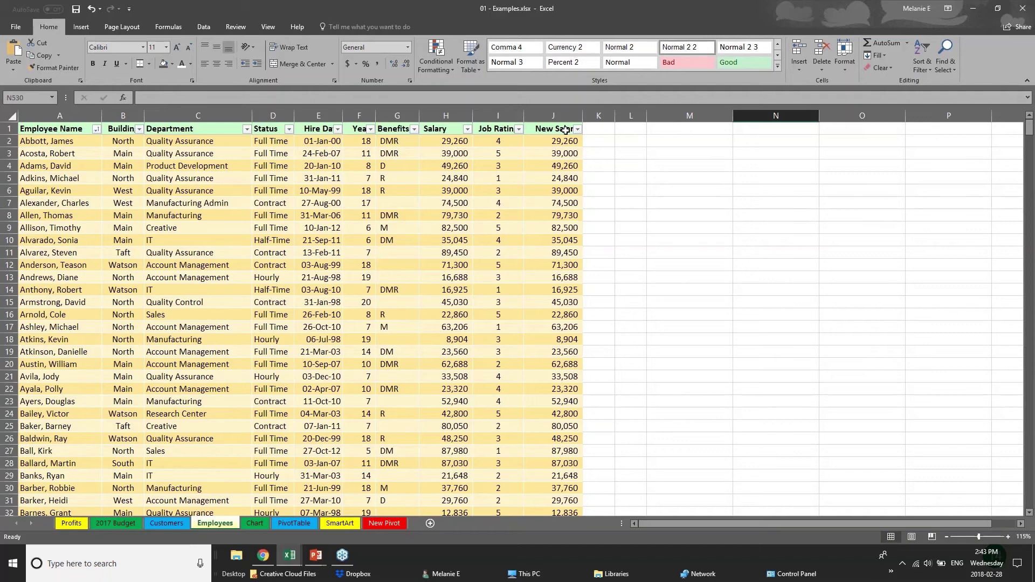
click(446, 142)
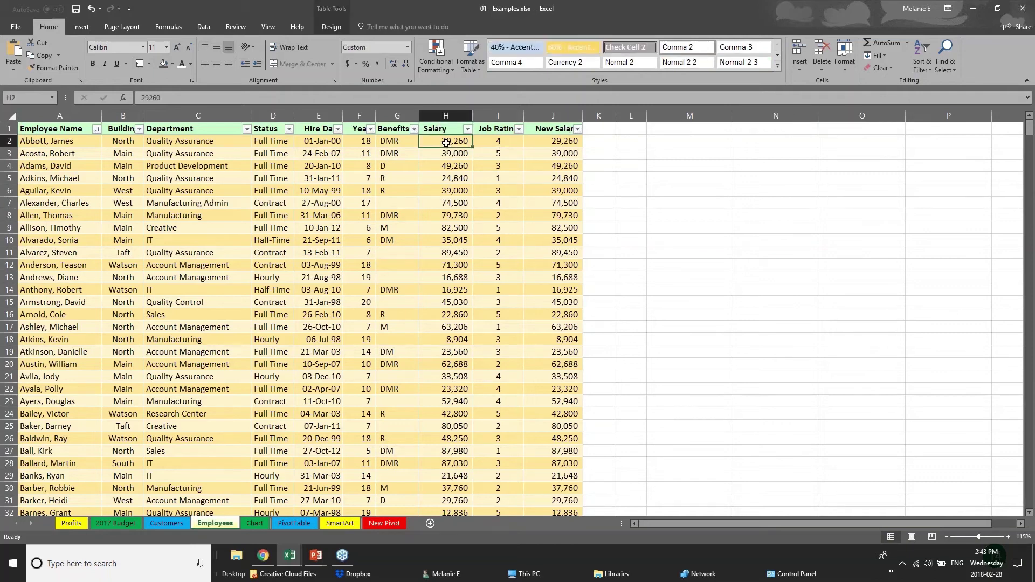
click(565, 142)
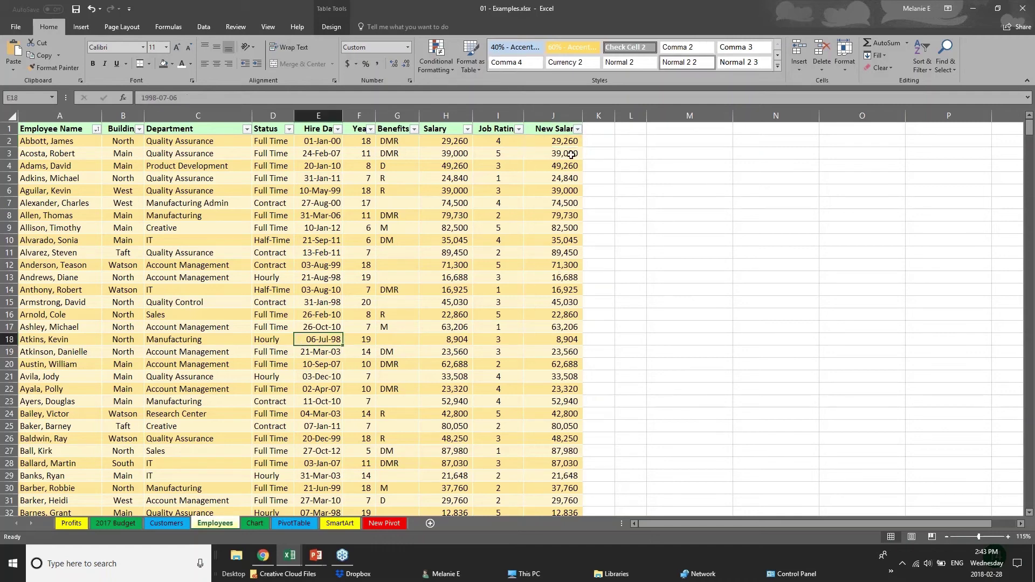
Inspect the New Salary formulas in J2 and J4, then show the Review tab with H2 selected.
click(548, 131)
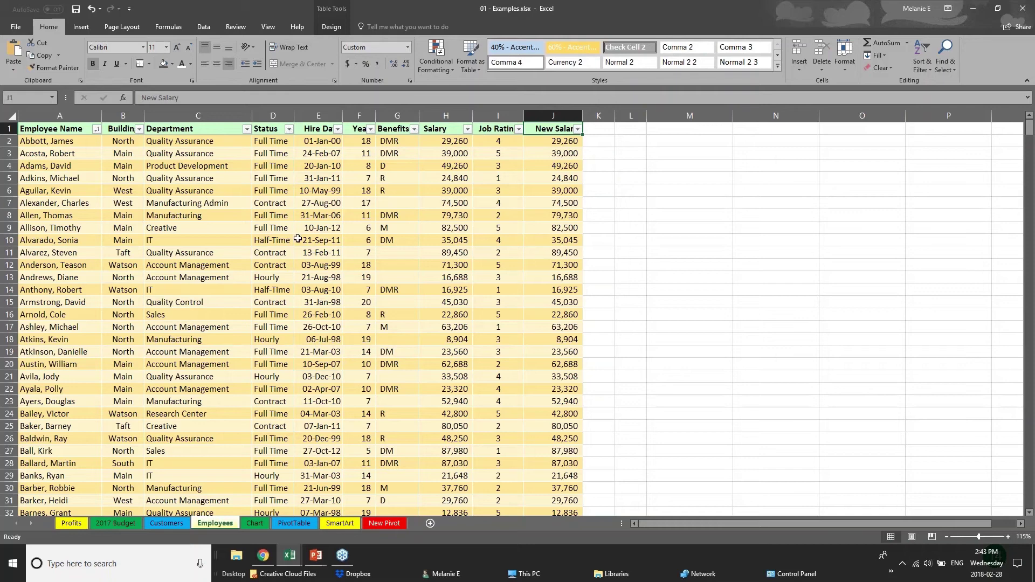
click(573, 142)
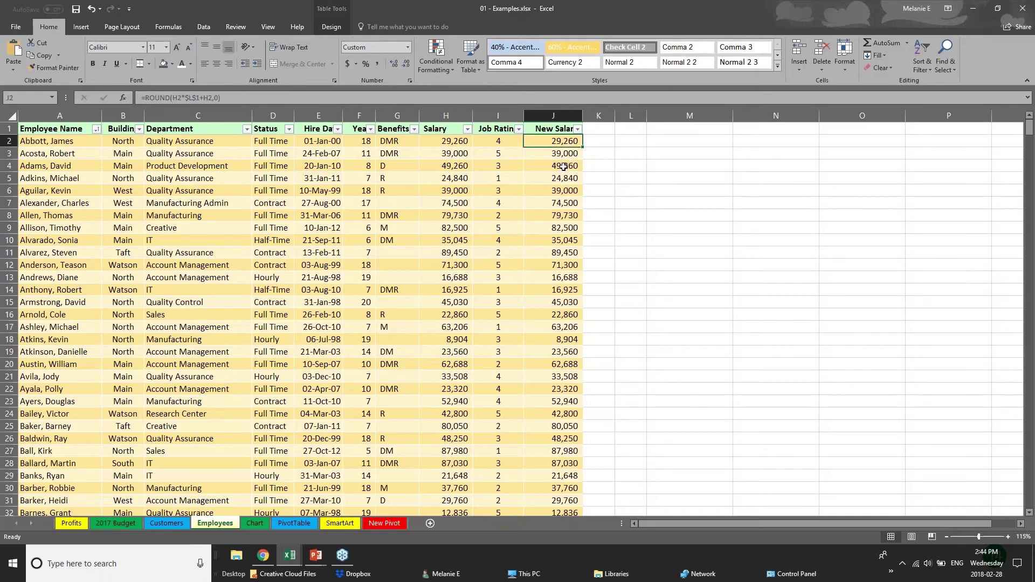
click(565, 163)
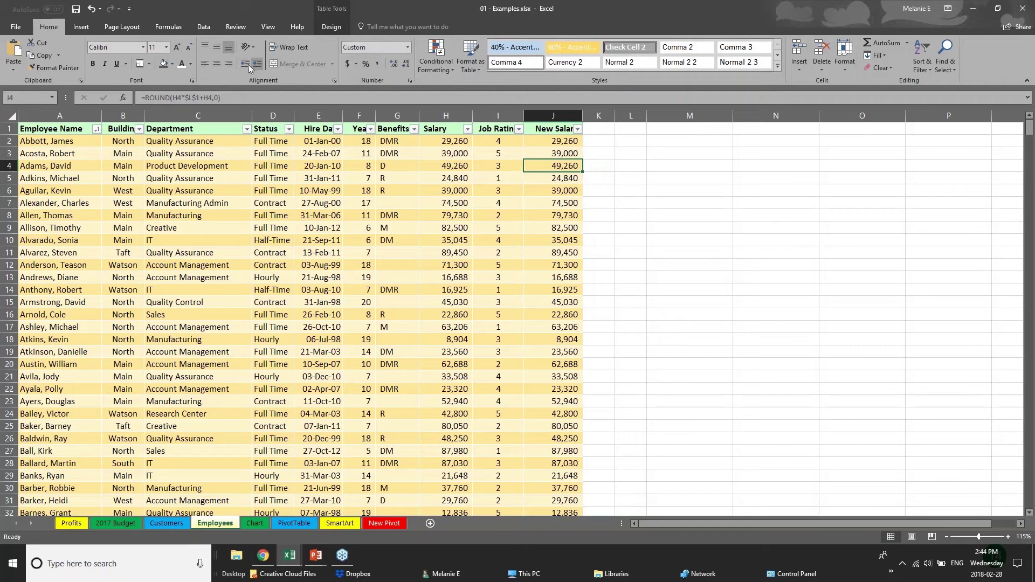
click(244, 29)
click(447, 142)
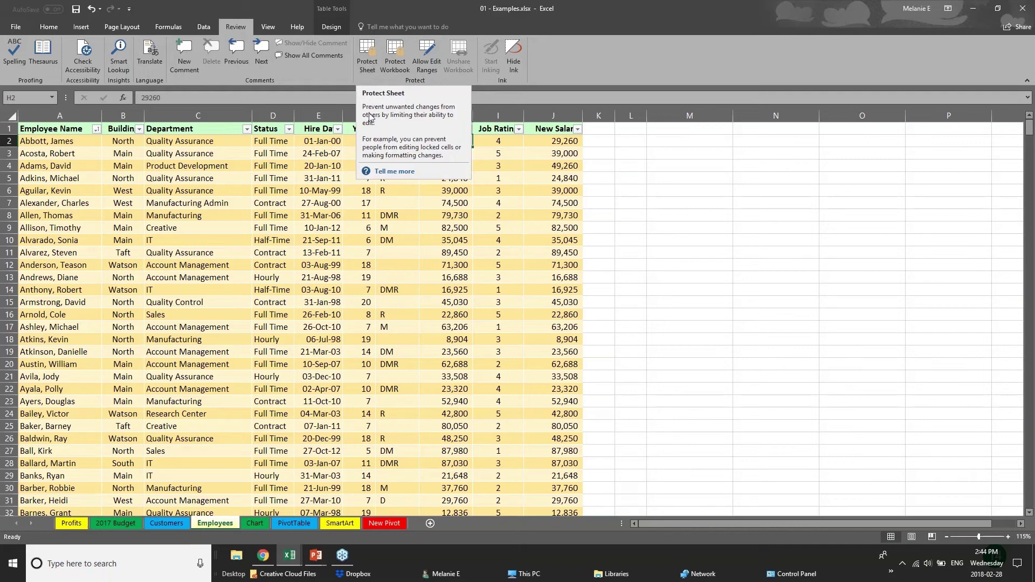
Select the New Salary and Salary columns, then start Protect Sheet and cancel it.
click(562, 130)
click(562, 130)
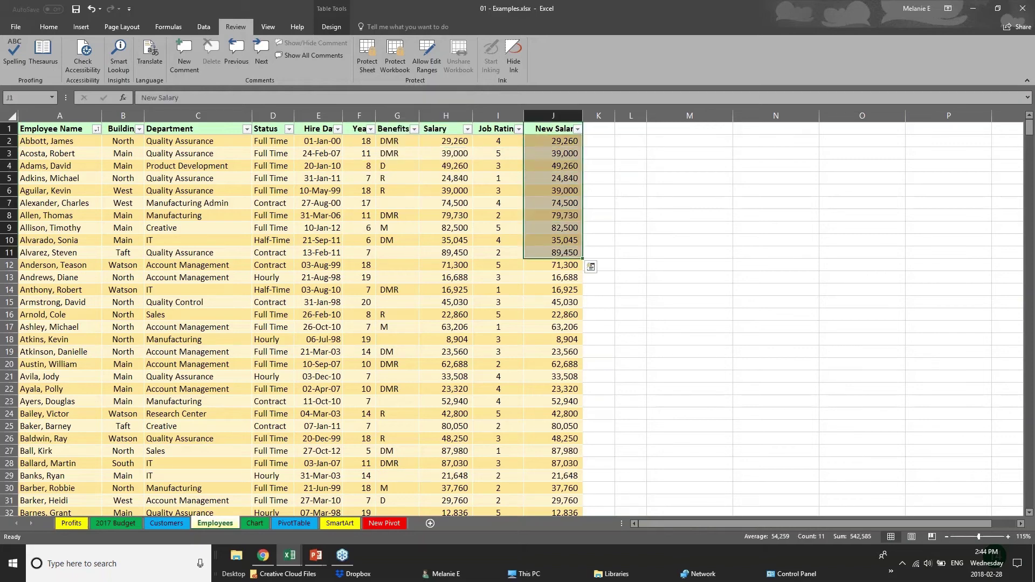
click(449, 115)
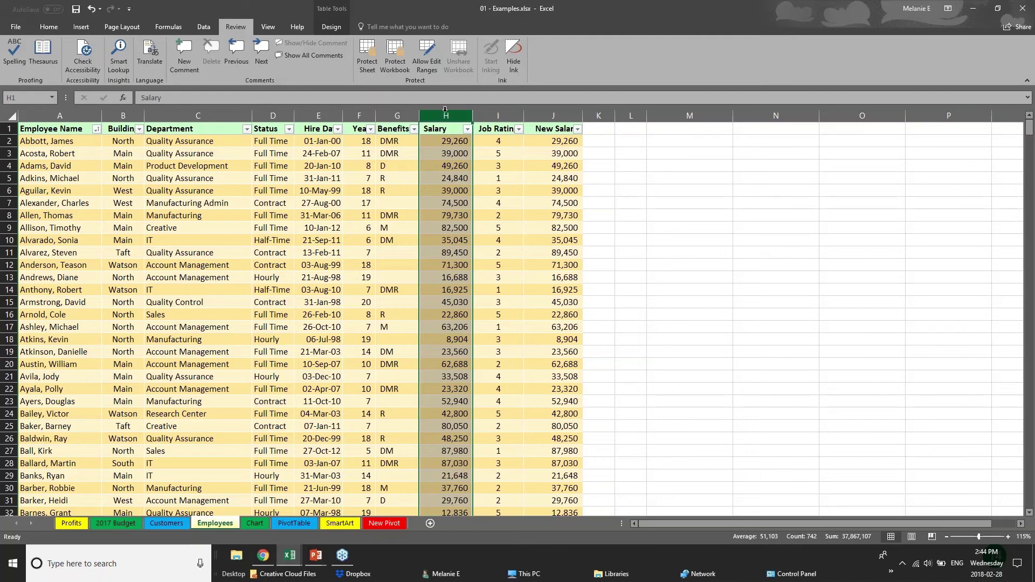
click(366, 64)
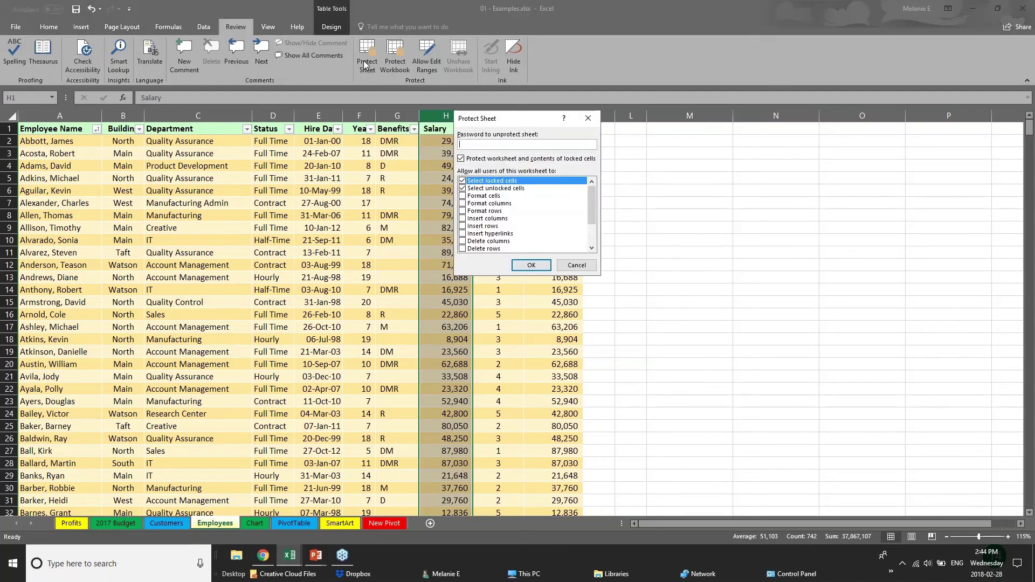
text(pa)
click(577, 265)
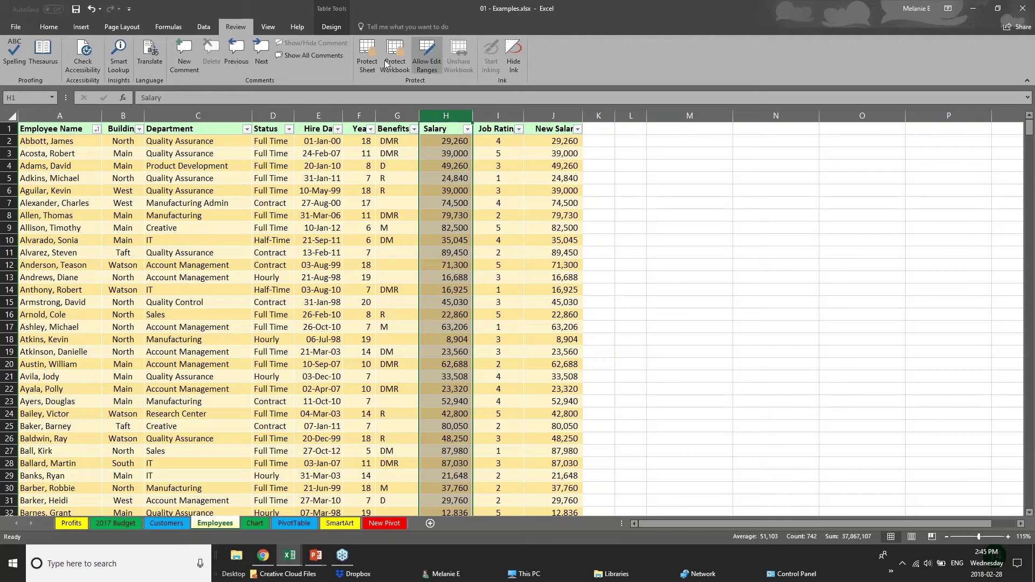
Set a short sheet password, adjust locked-cell selection and Edit objects permissions, cancel, then select H6.
click(305, 437)
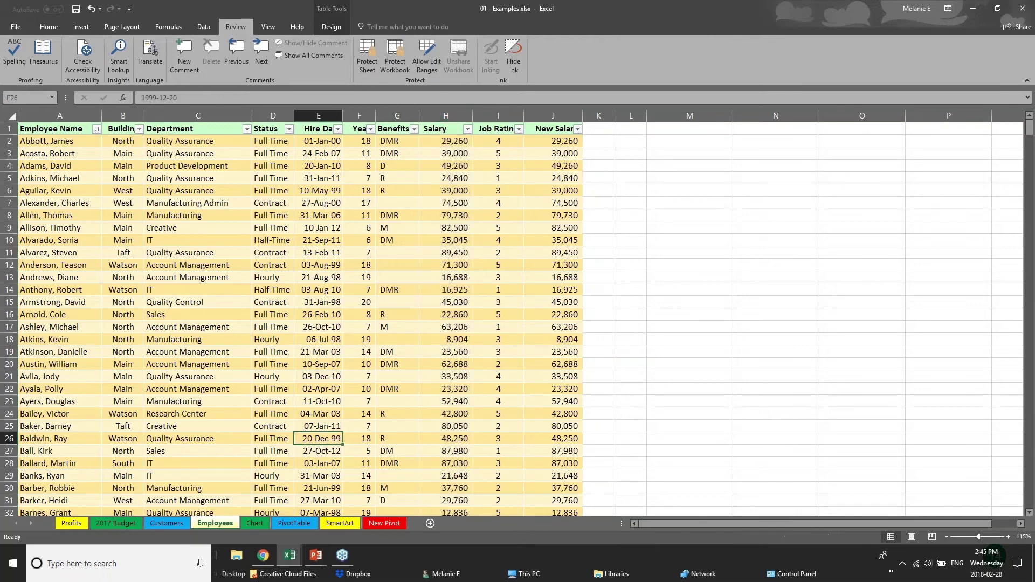
click(369, 65)
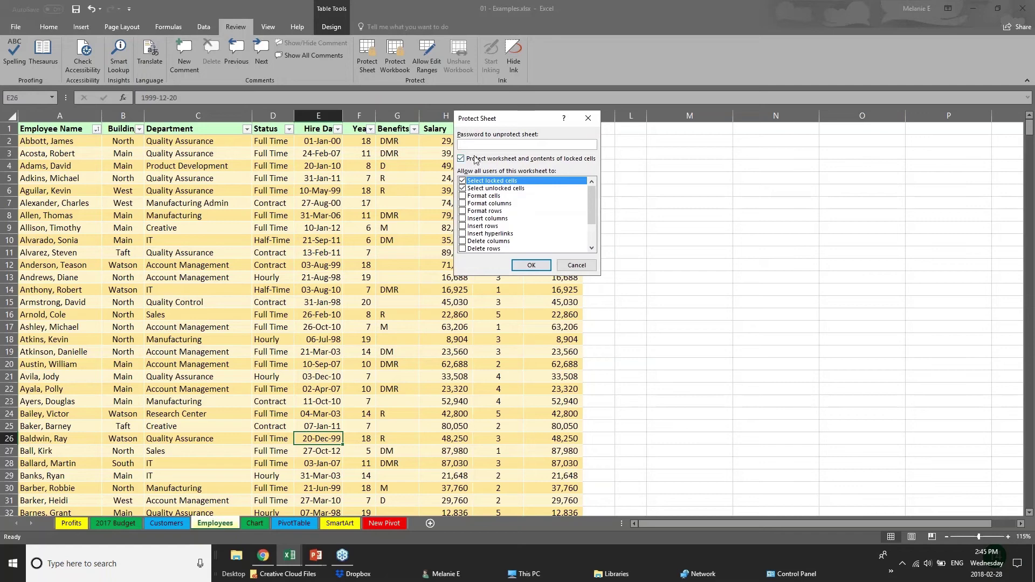
text(••)
click(462, 182)
drag(592, 212, 592, 229)
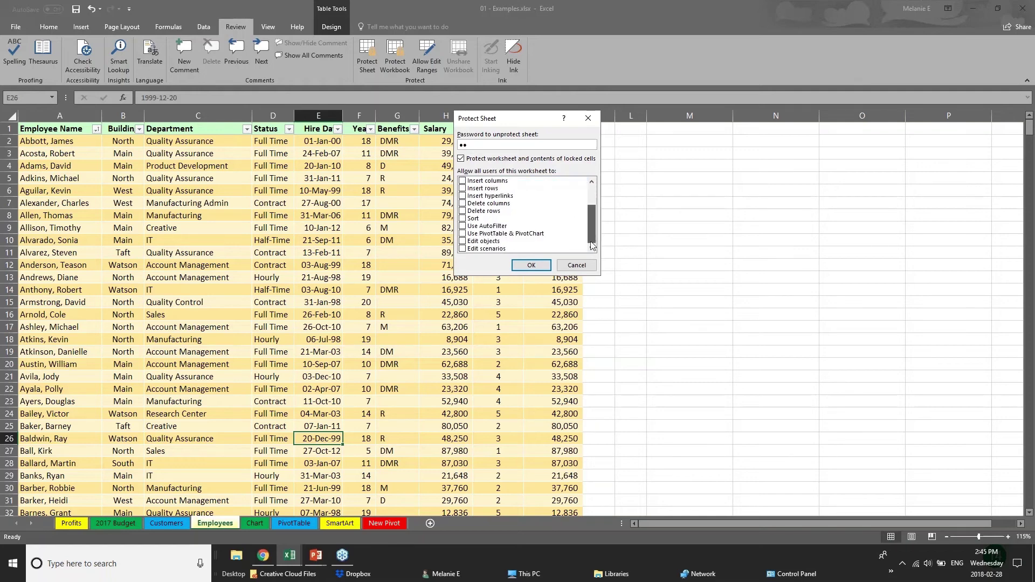
click(464, 242)
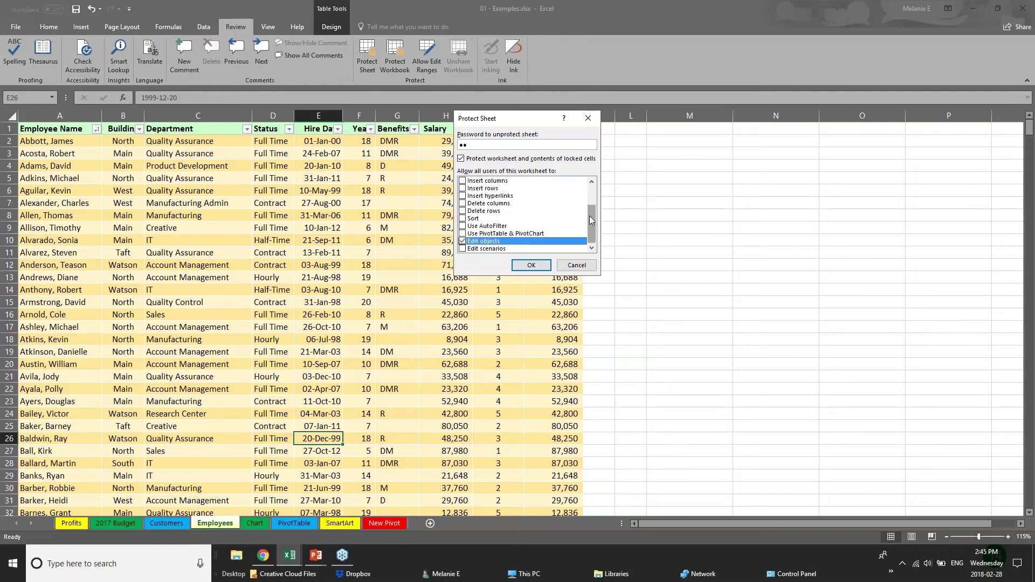
drag(593, 220, 589, 198)
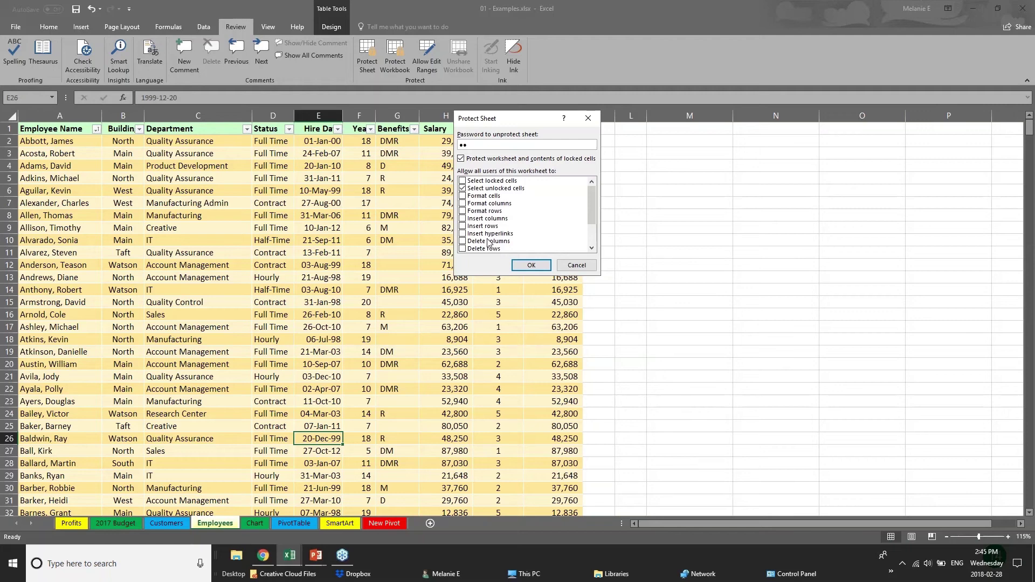
click(574, 265)
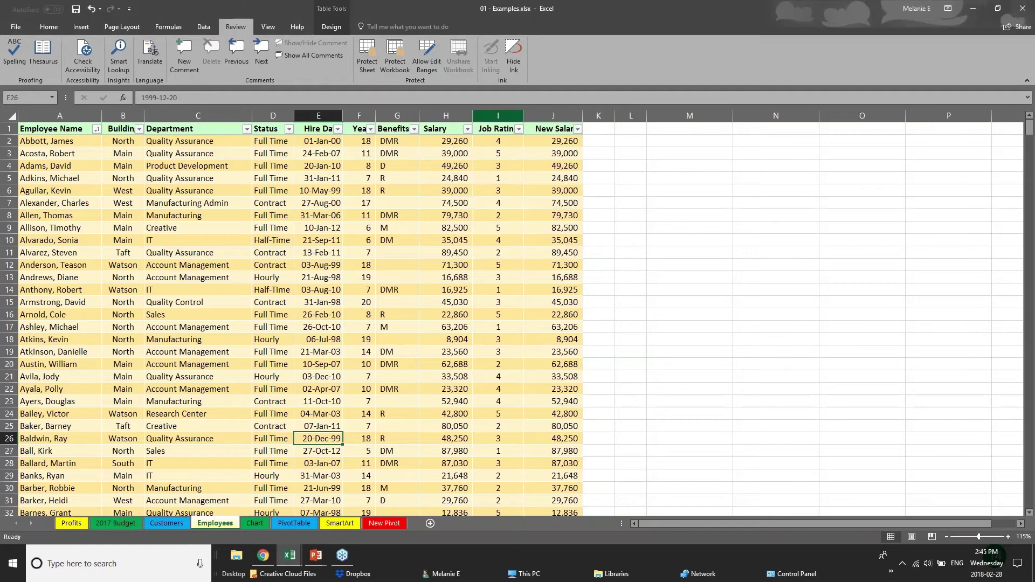
click(449, 236)
click(439, 195)
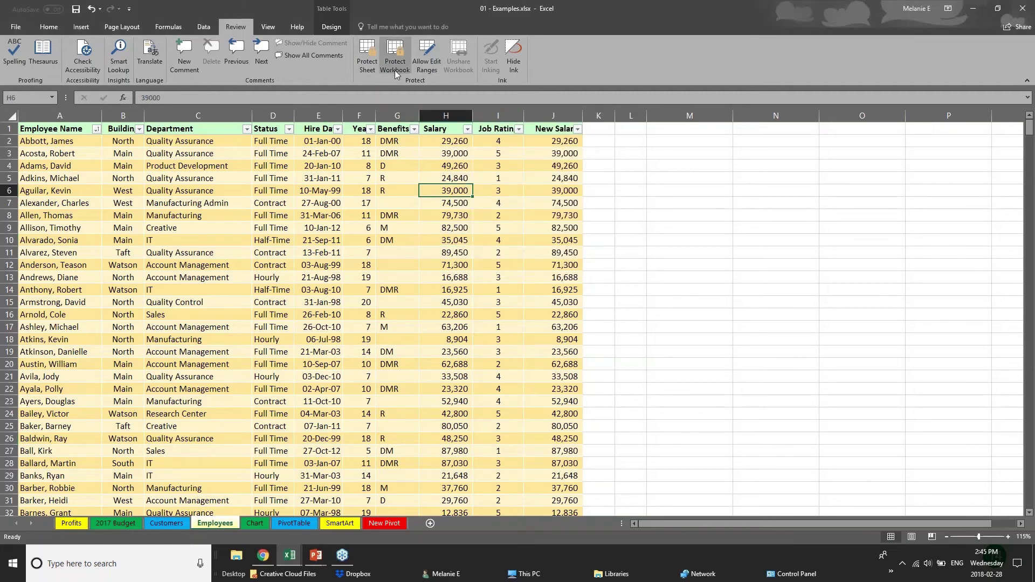
Cancel the workbook protection settings and select the Hire Date, Years and Salary columns.
click(394, 70)
click(576, 233)
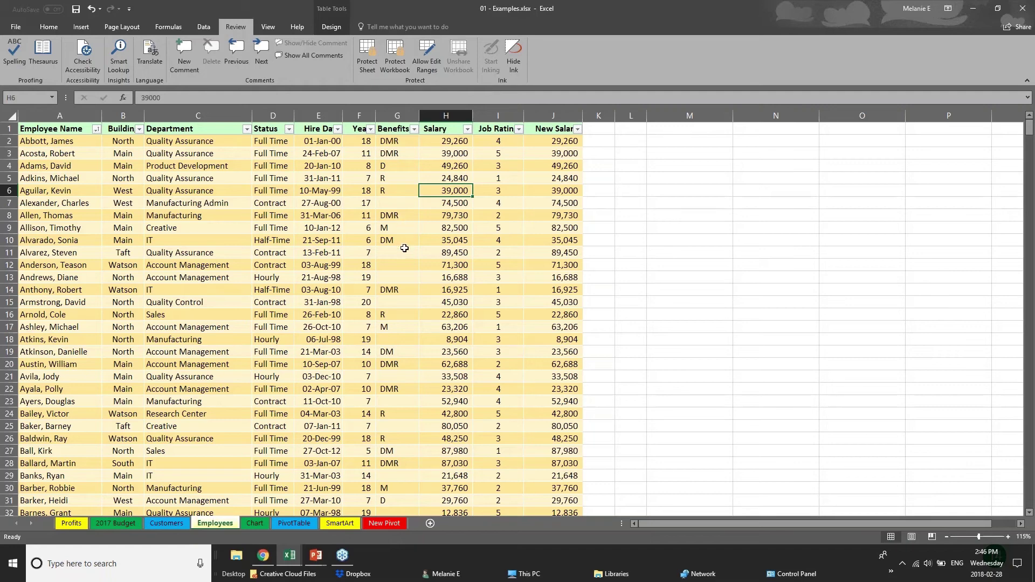
click(319, 115)
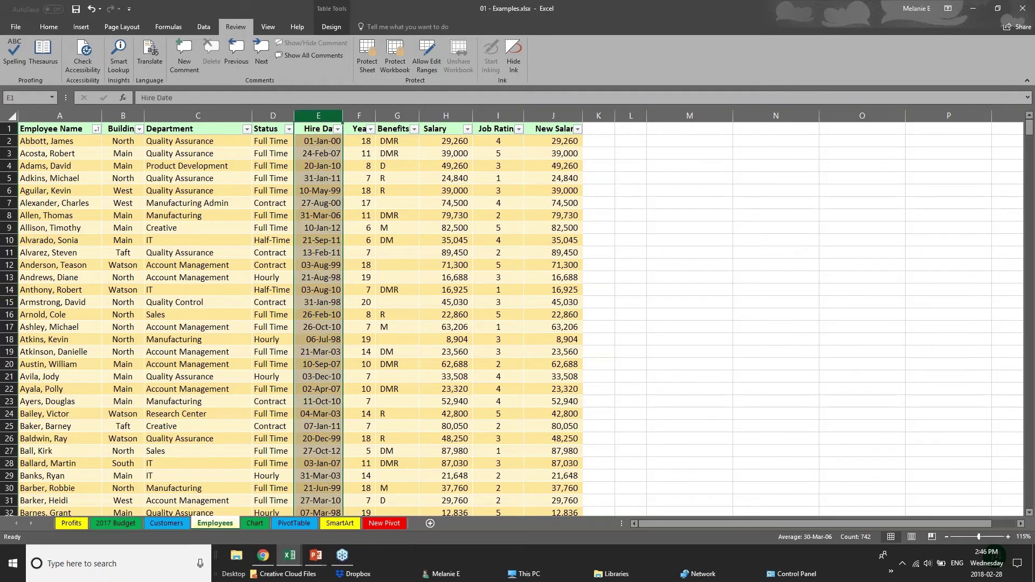
click(360, 115)
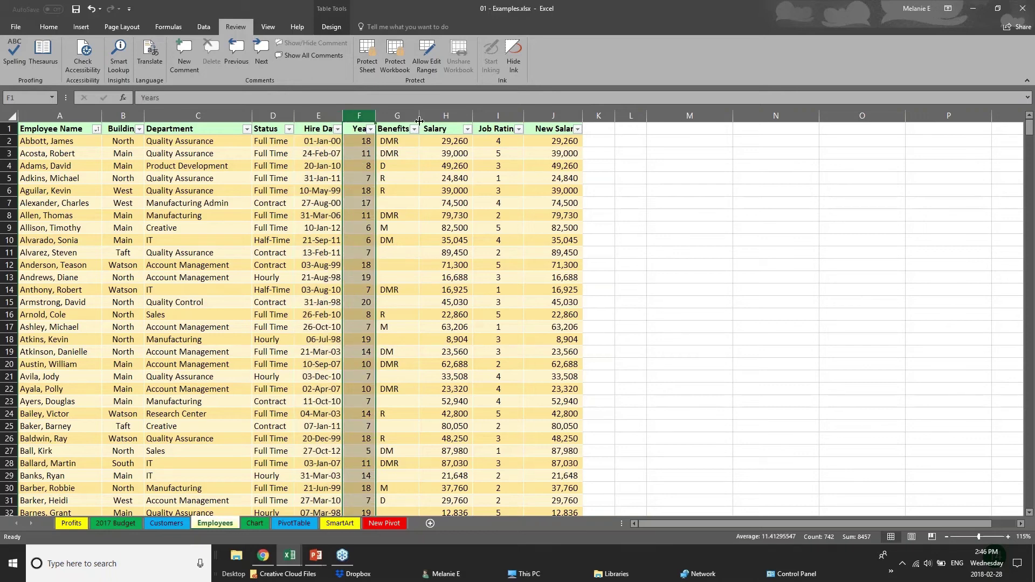
click(446, 116)
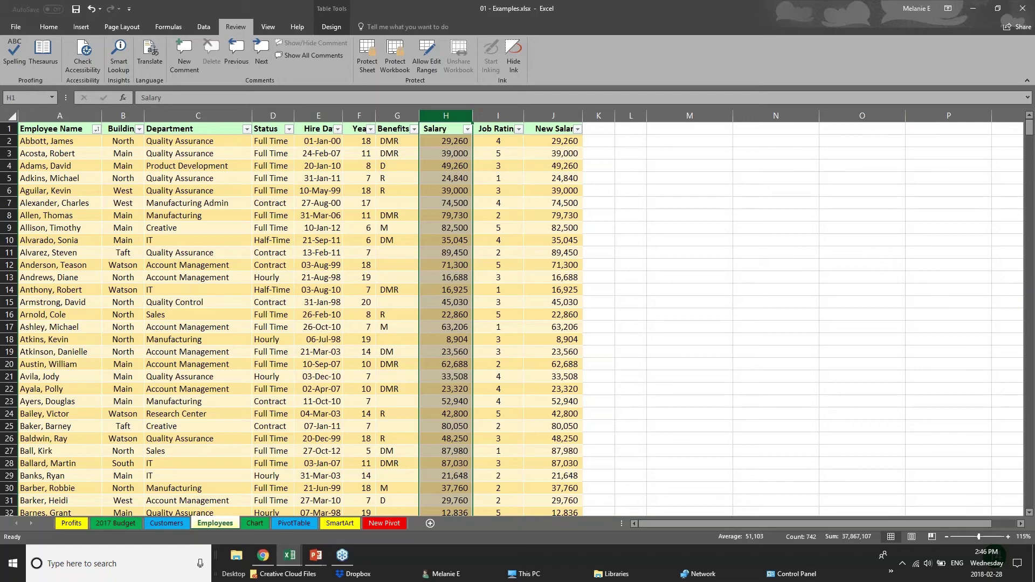
Hide the Salary column H and the New Salary column J.
right_click(452, 117)
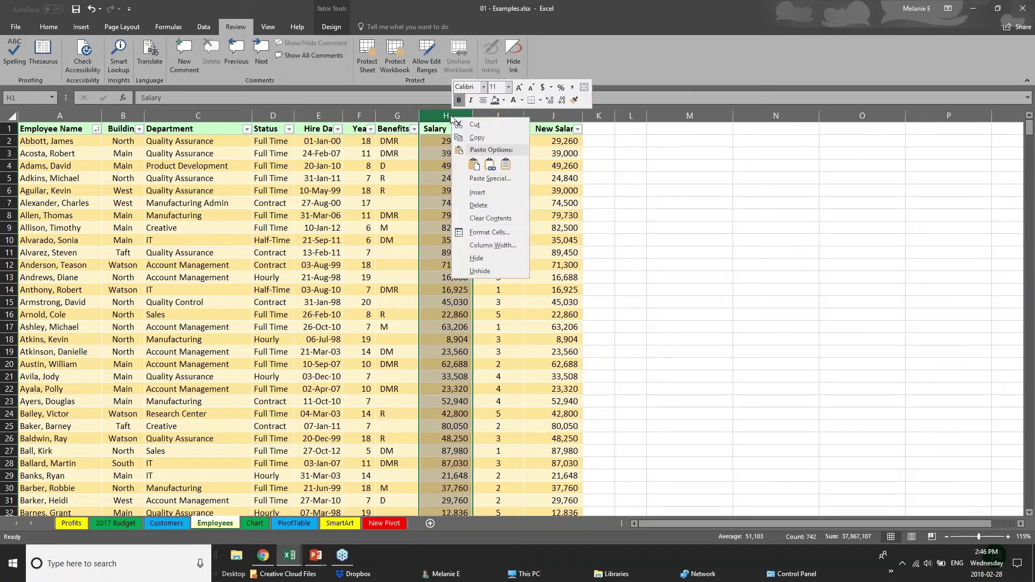
click(487, 259)
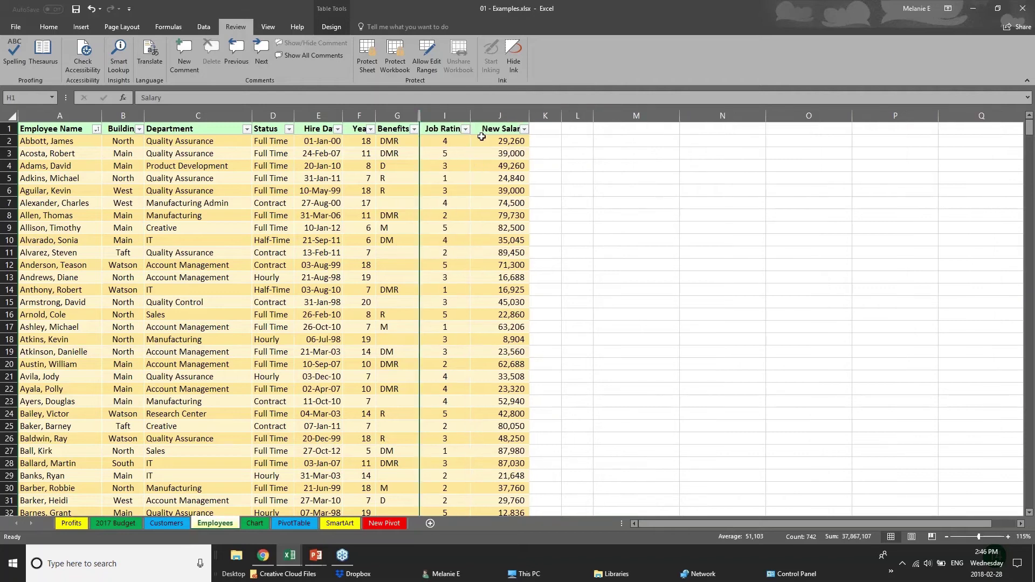
click(496, 115)
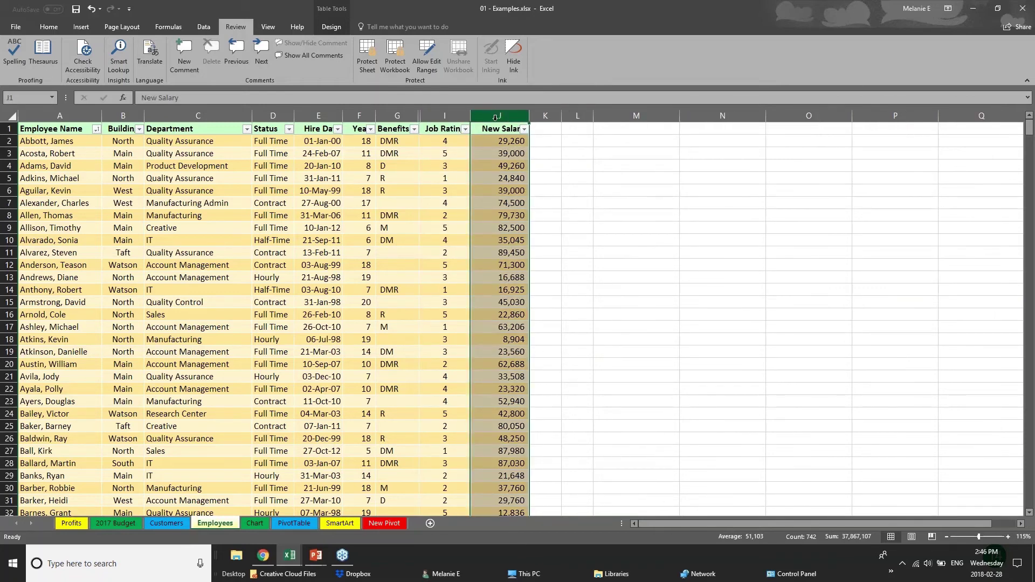
right_click(496, 117)
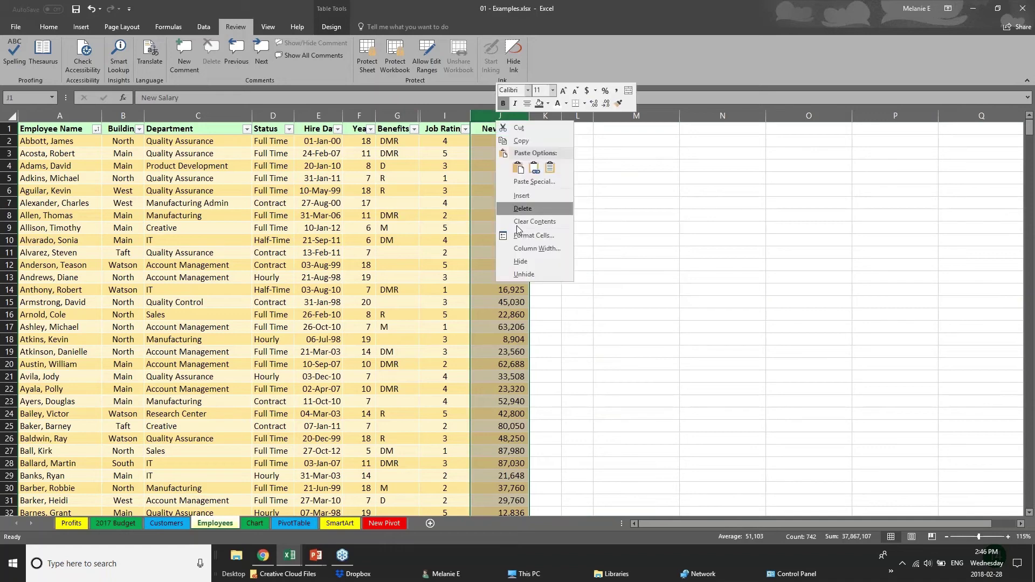
click(526, 261)
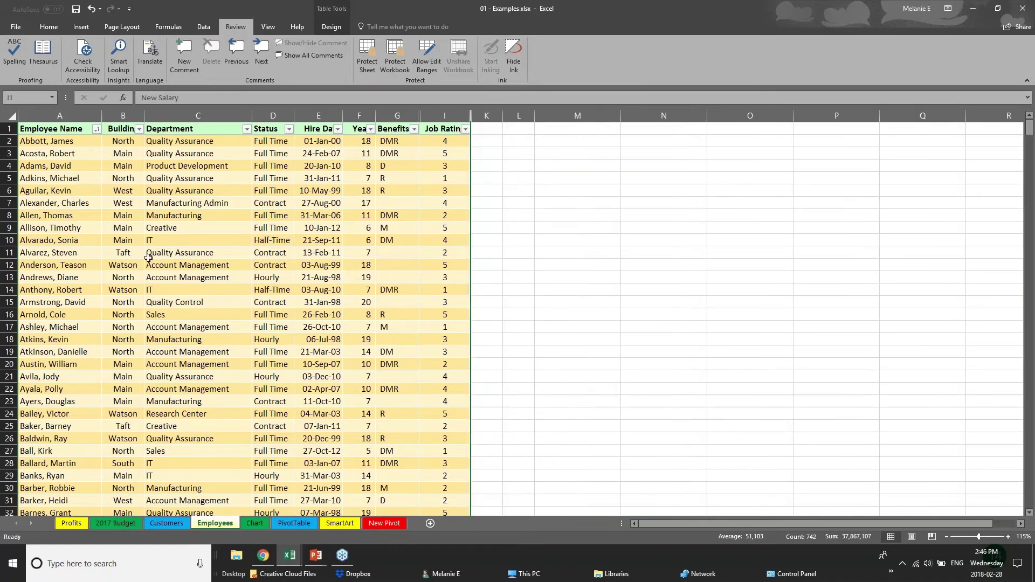
Protect the workbook structure with a confirmed password, then select the Benefits cell G8.
click(401, 53)
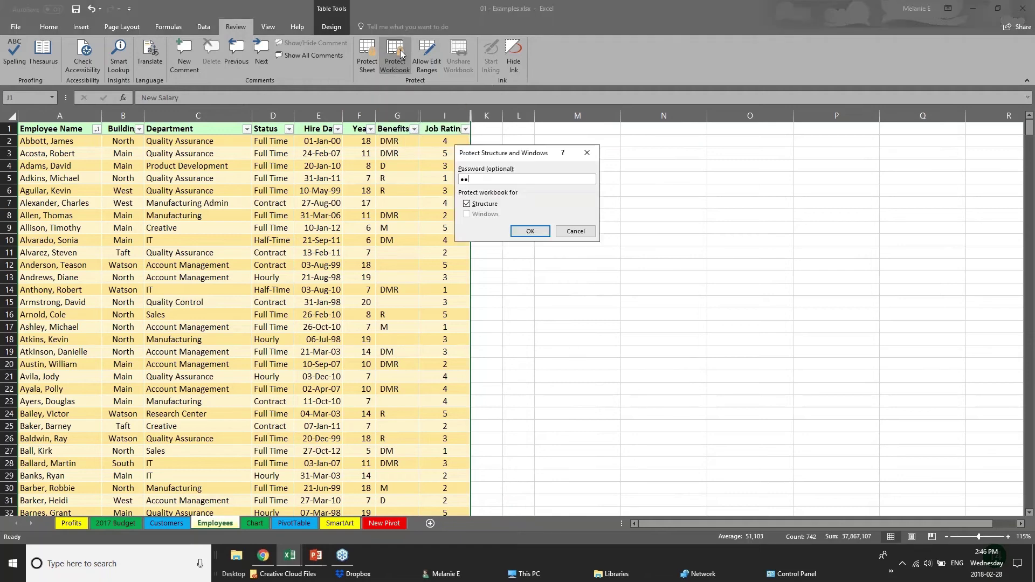
key(Return)
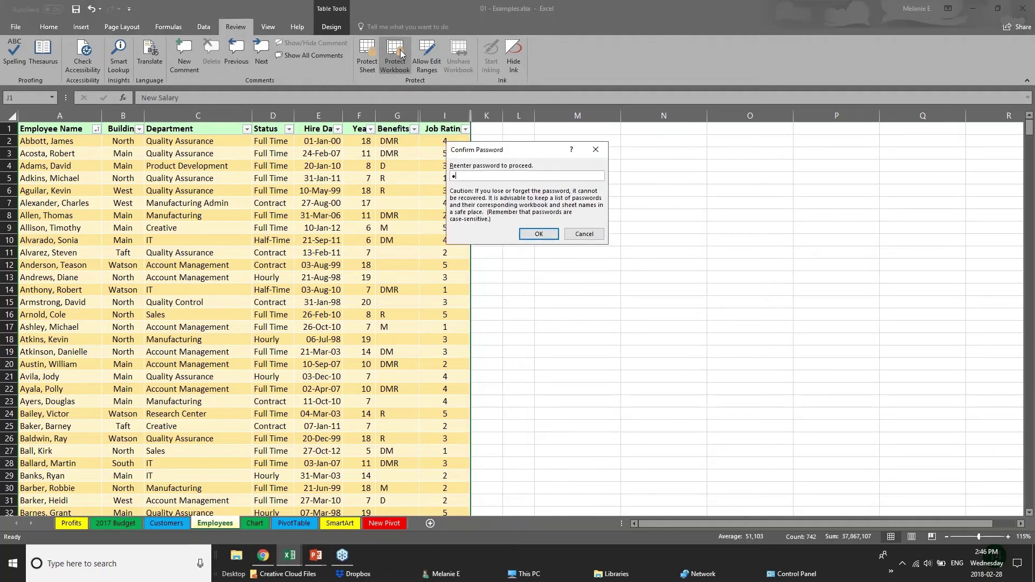
text(abc)
key(Return)
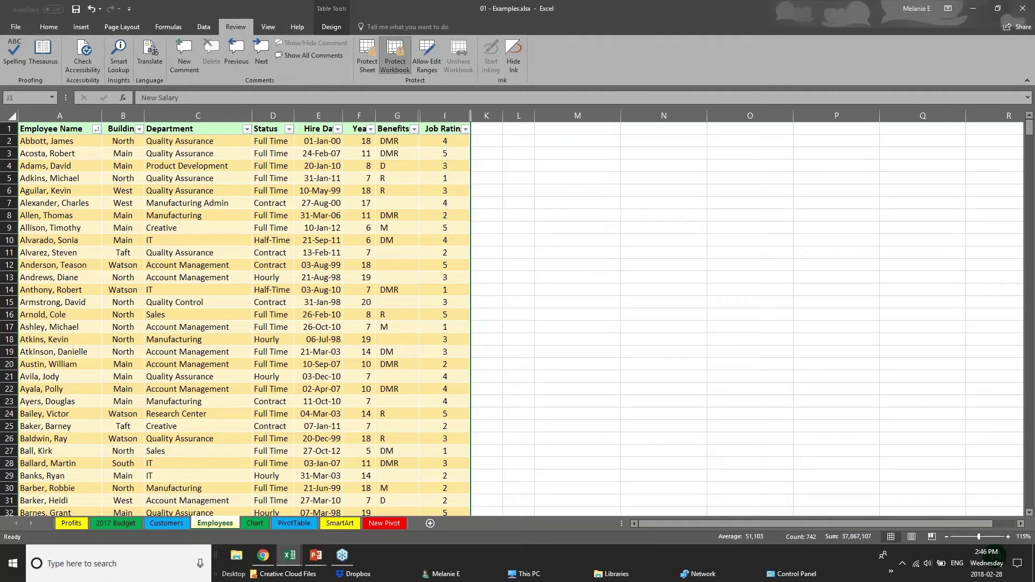
click(402, 215)
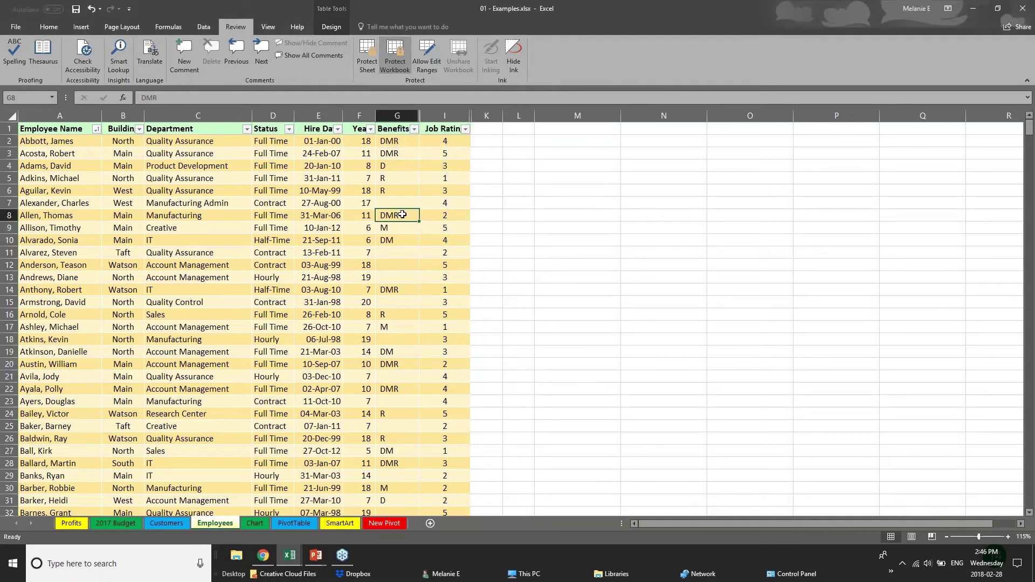
click(134, 141)
click(128, 191)
drag(192, 376, 445, 376)
click(154, 290)
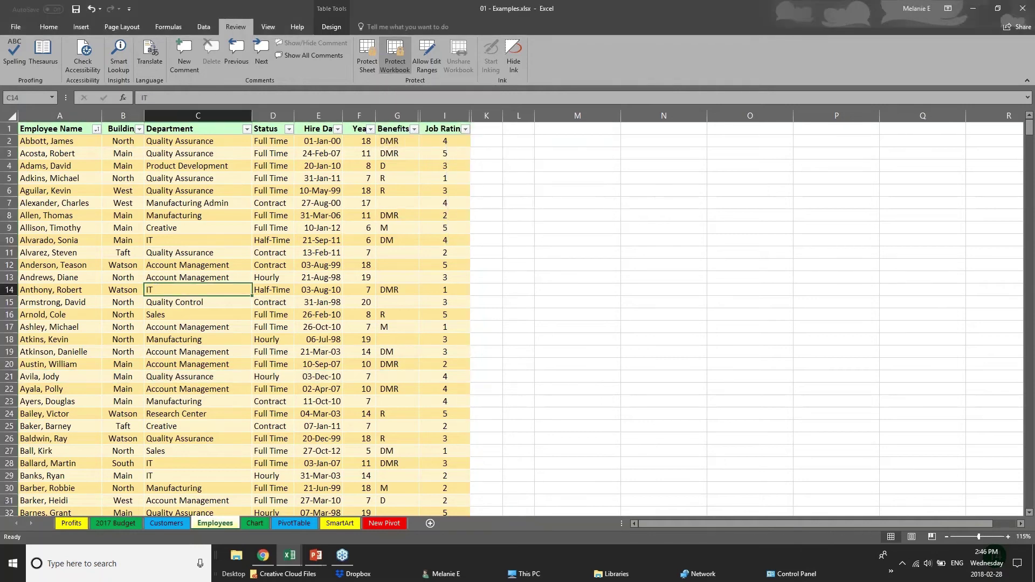
click(109, 243)
click(306, 301)
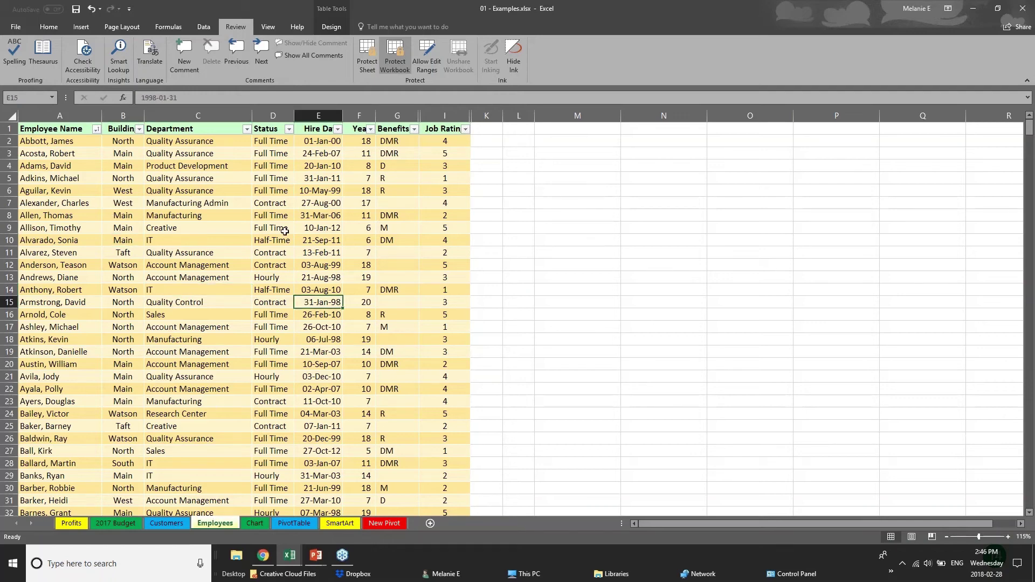
click(397, 116)
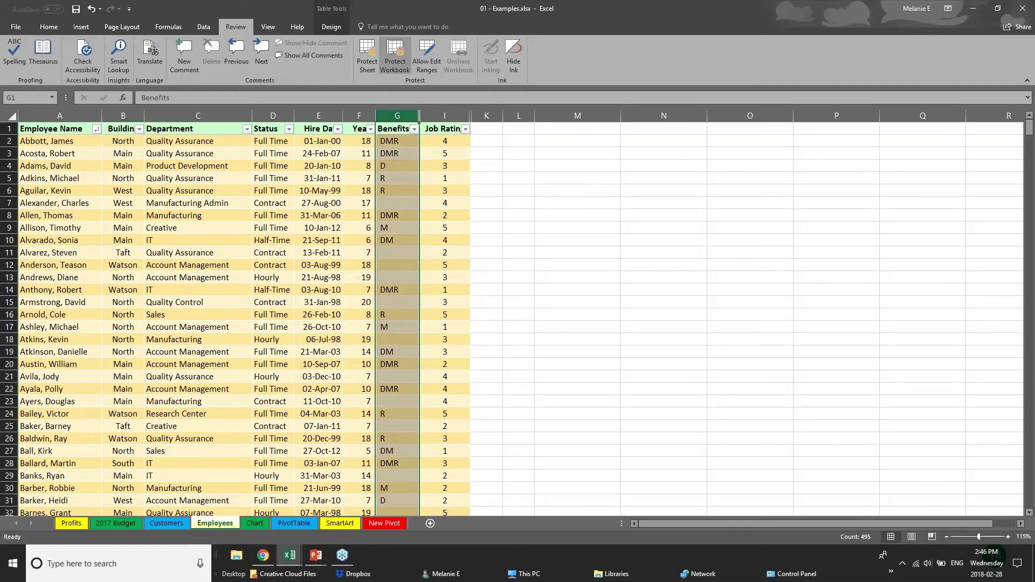
click(327, 179)
click(179, 191)
click(272, 228)
click(179, 267)
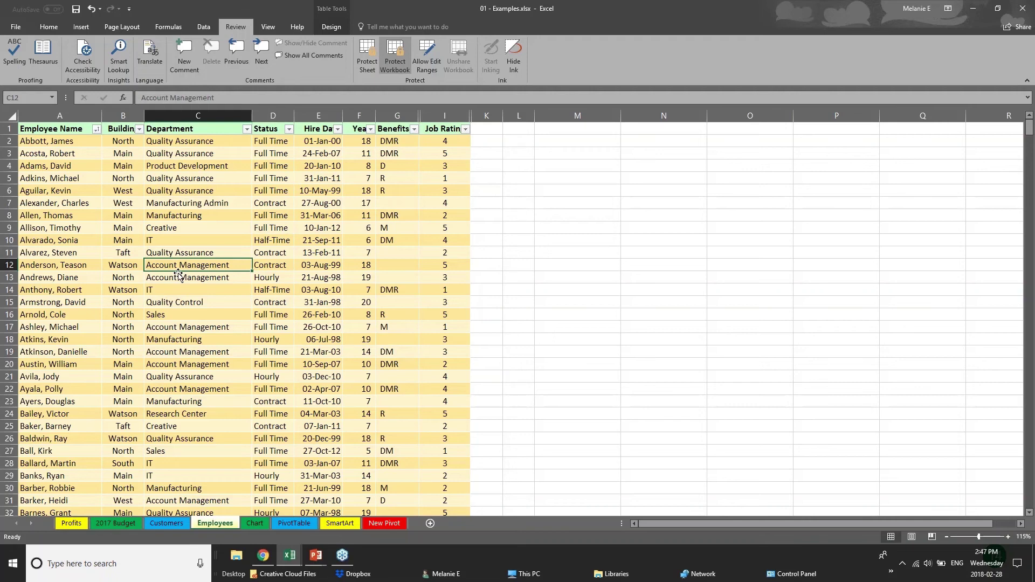
scroll(179, 274, down, 10)
scroll(188, 216, up, 10)
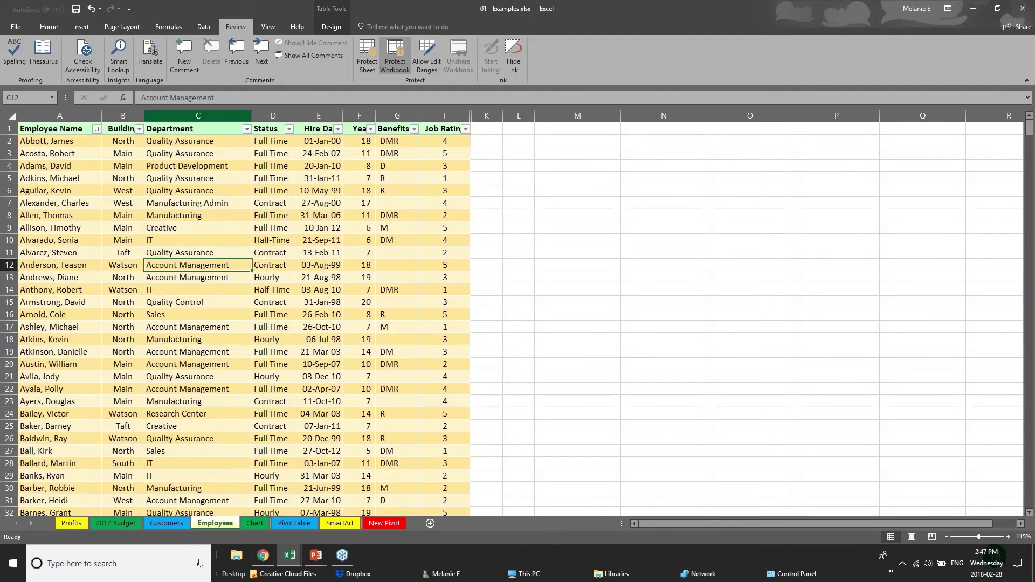
right_click(197, 113)
key(Escape)
right_click(271, 115)
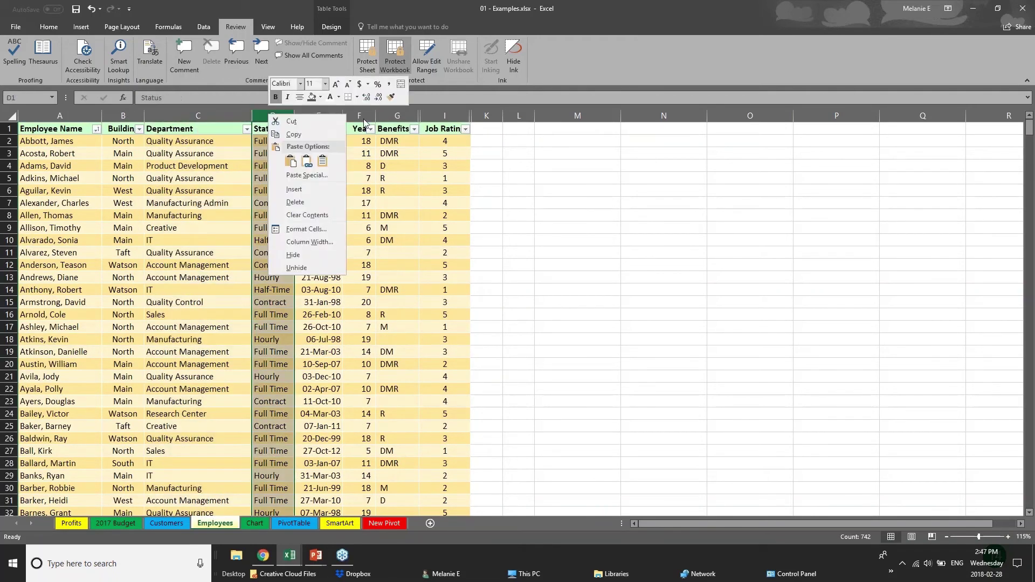
key(Escape)
right_click(366, 116)
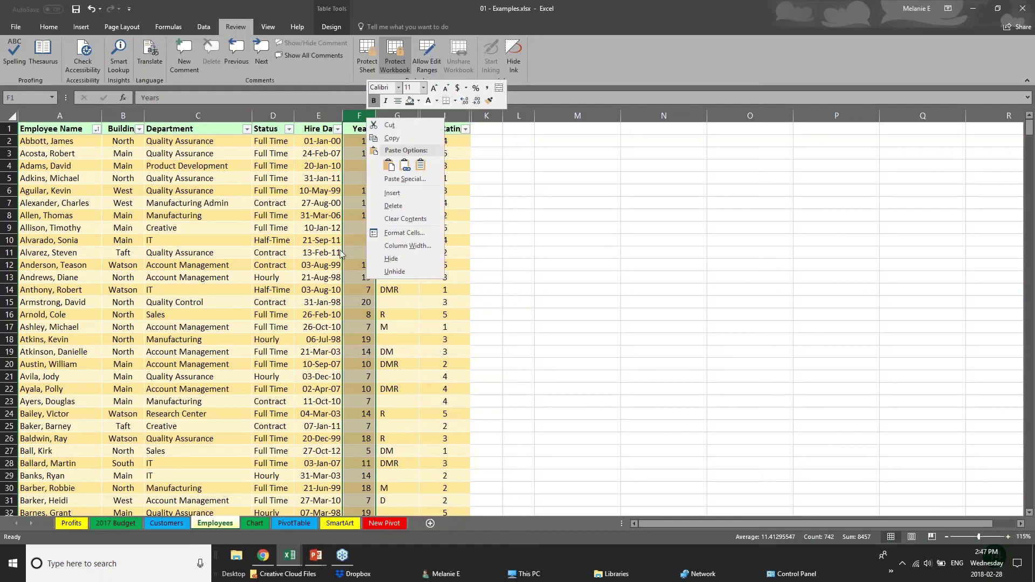
key(Escape)
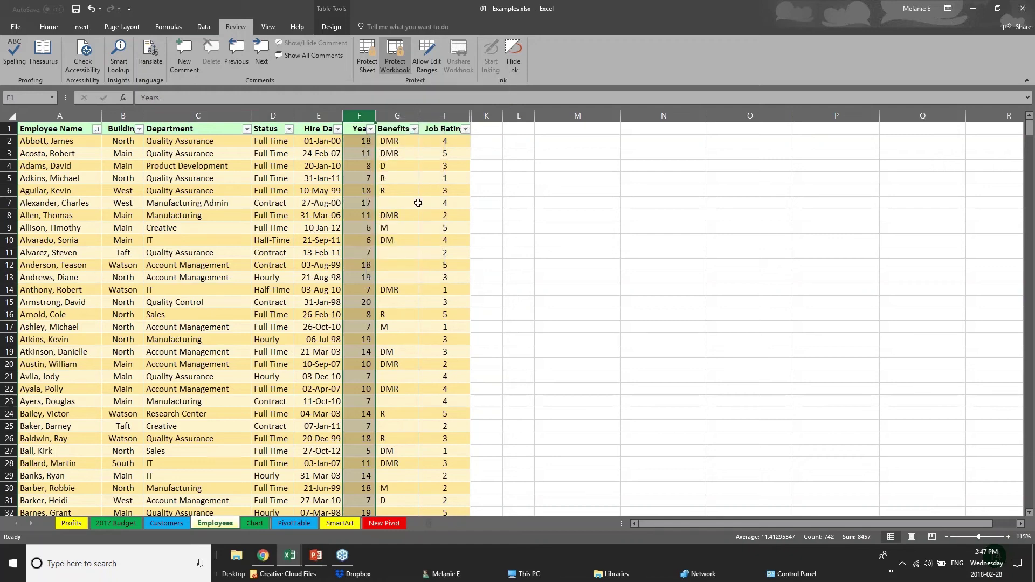
right_click(399, 116)
key(Escape)
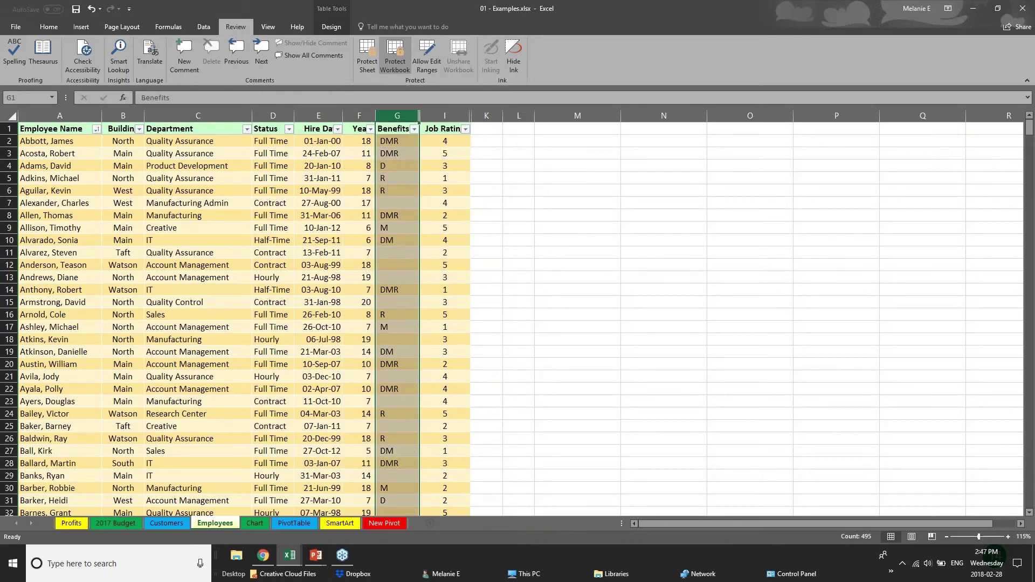
right_click(387, 114)
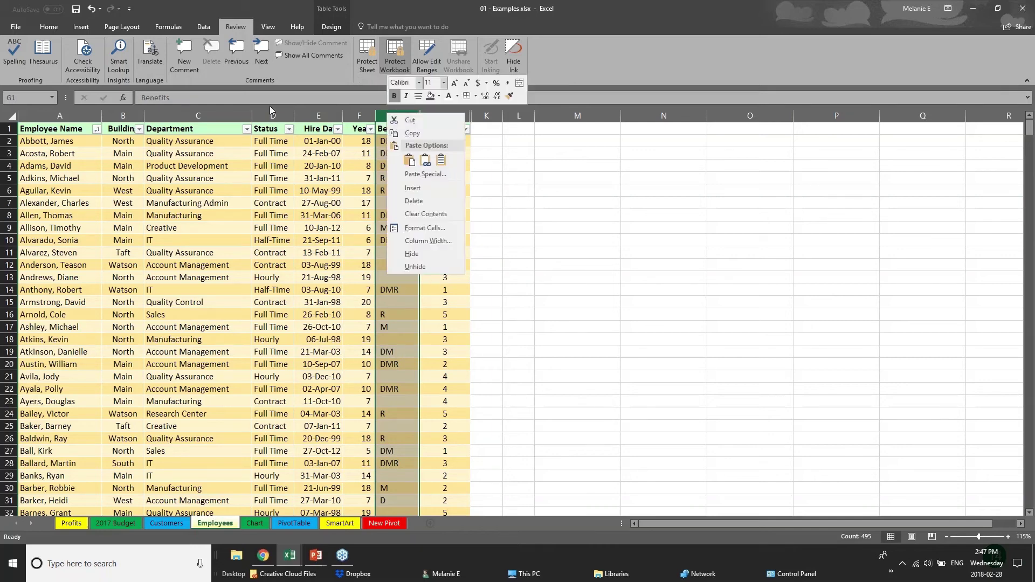
key(Escape)
click(198, 115)
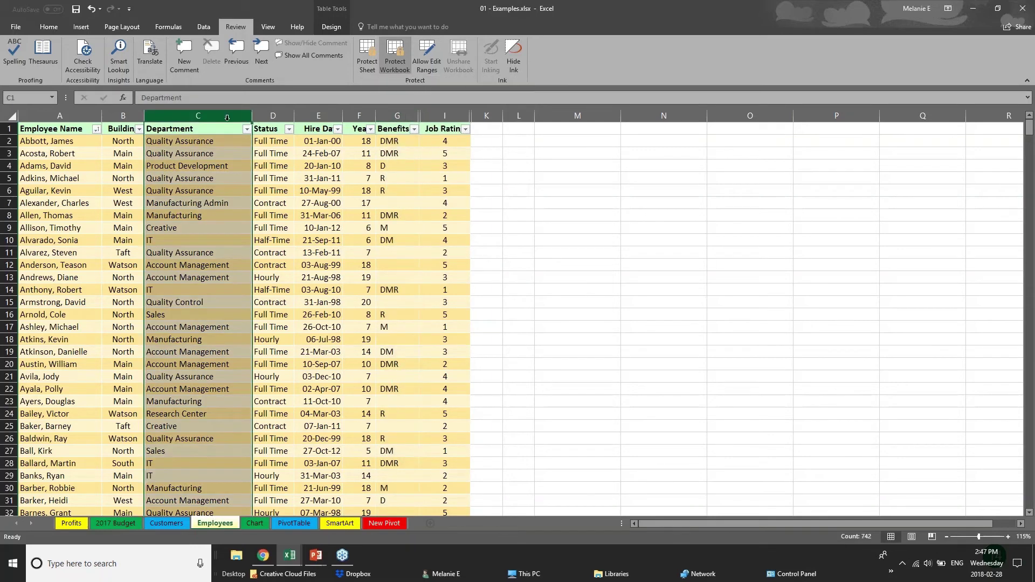
click(279, 117)
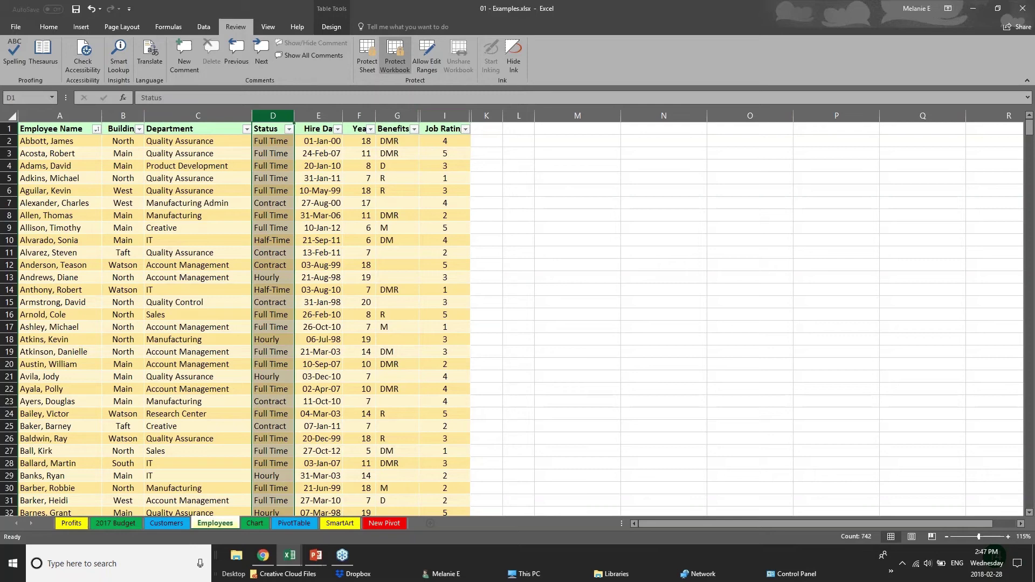
click(330, 116)
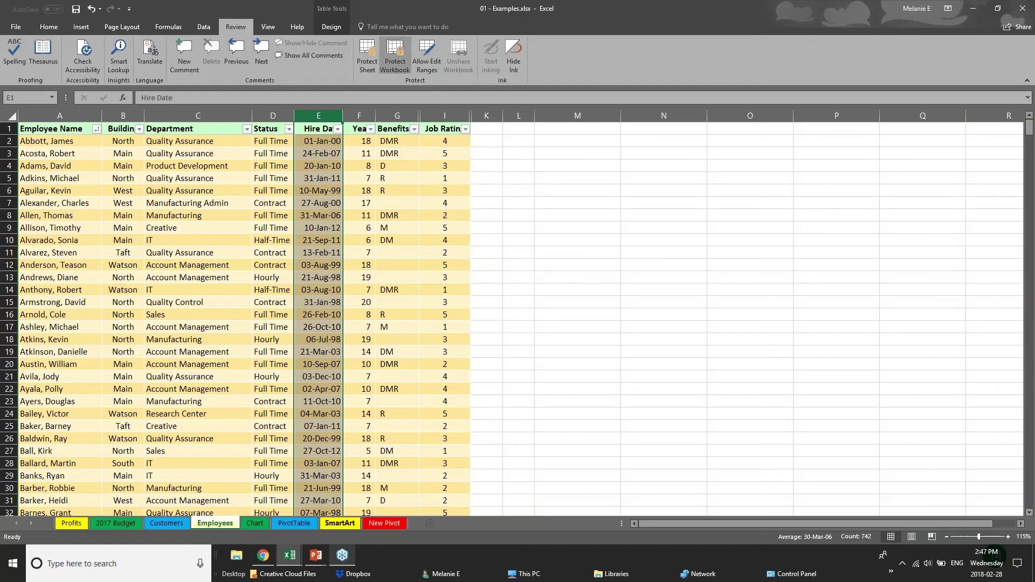
Cycle through the sheet tabs to Employees and view its greyed-out tab options.
click(116, 525)
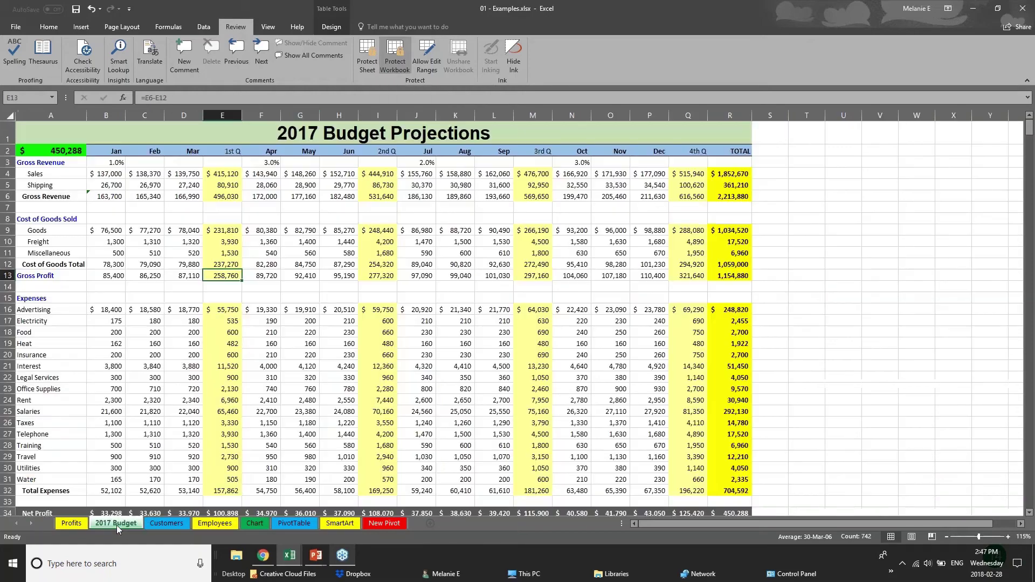
click(215, 523)
click(251, 522)
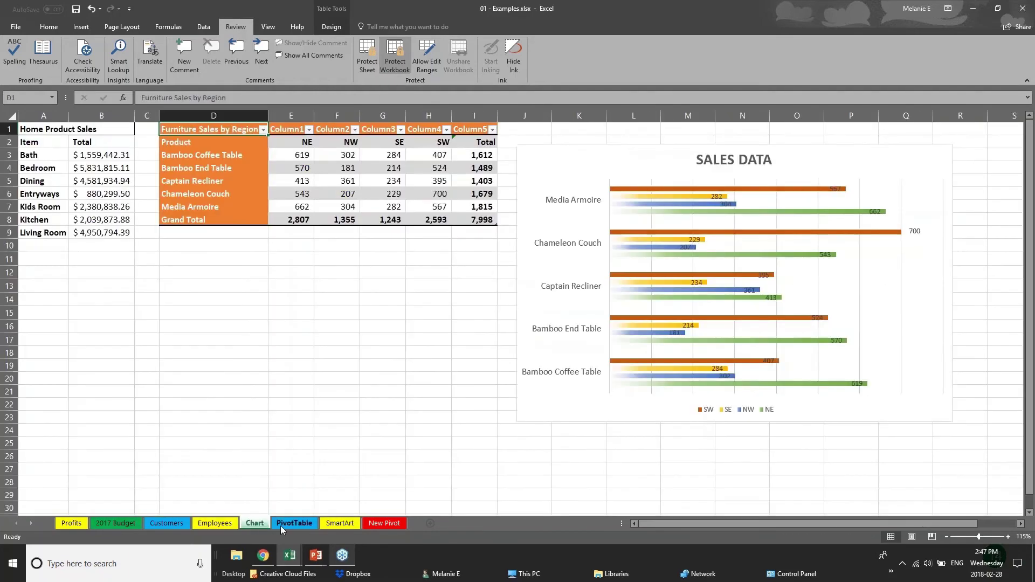
click(289, 526)
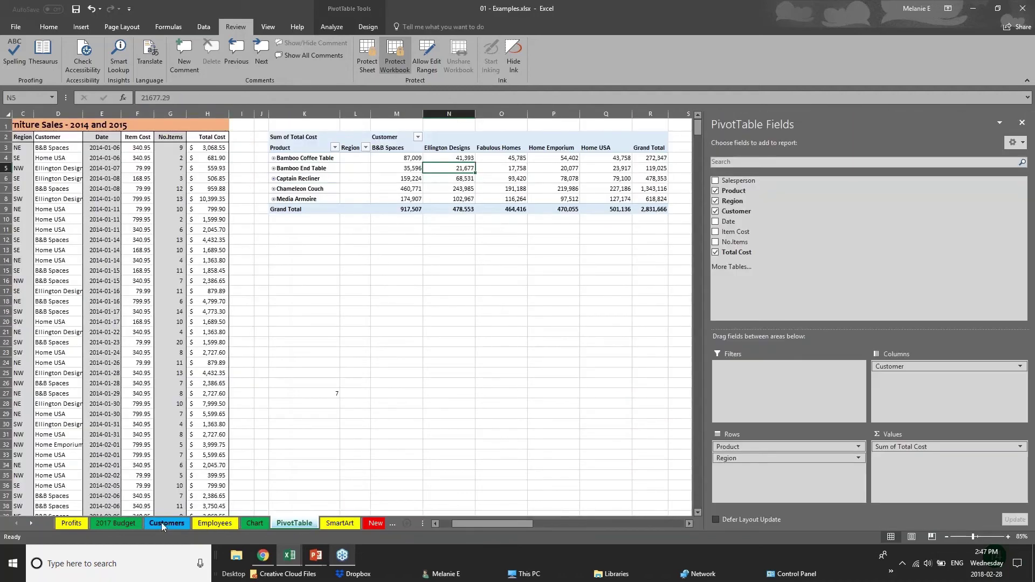
click(160, 523)
click(194, 523)
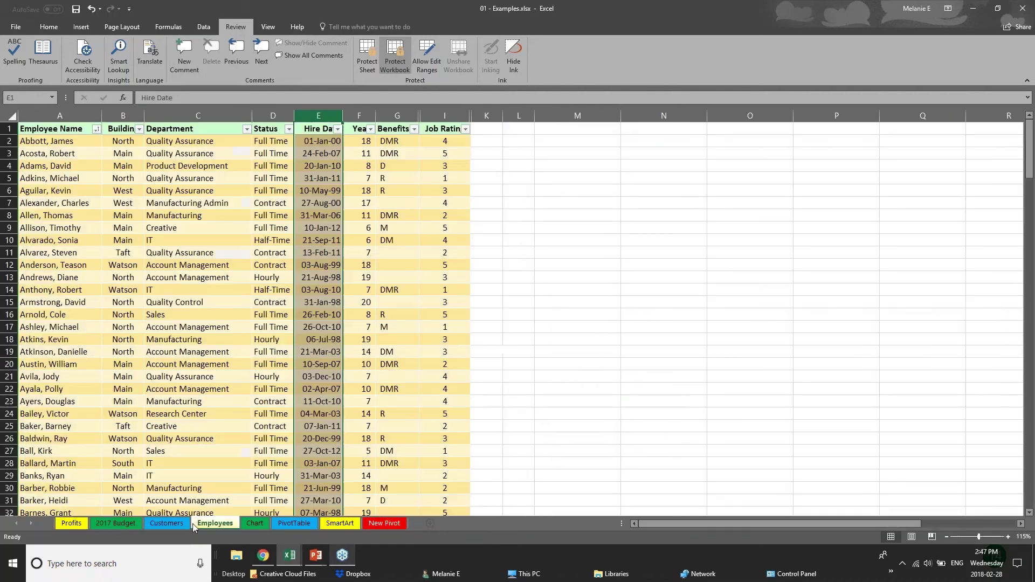
right_click(221, 526)
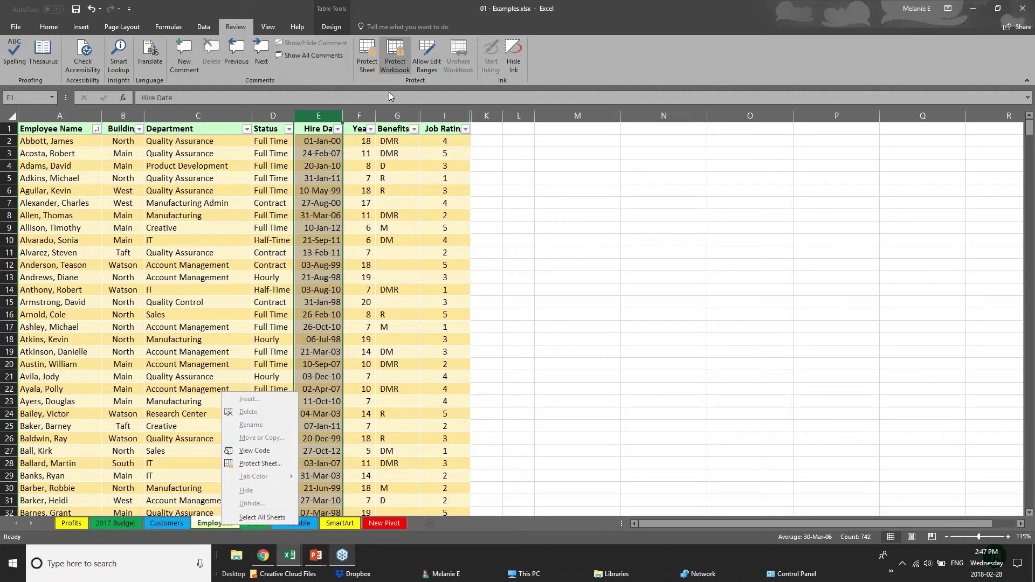
click(401, 64)
Unprotect the workbook structure by entering its password.
click(401, 63)
text(••)
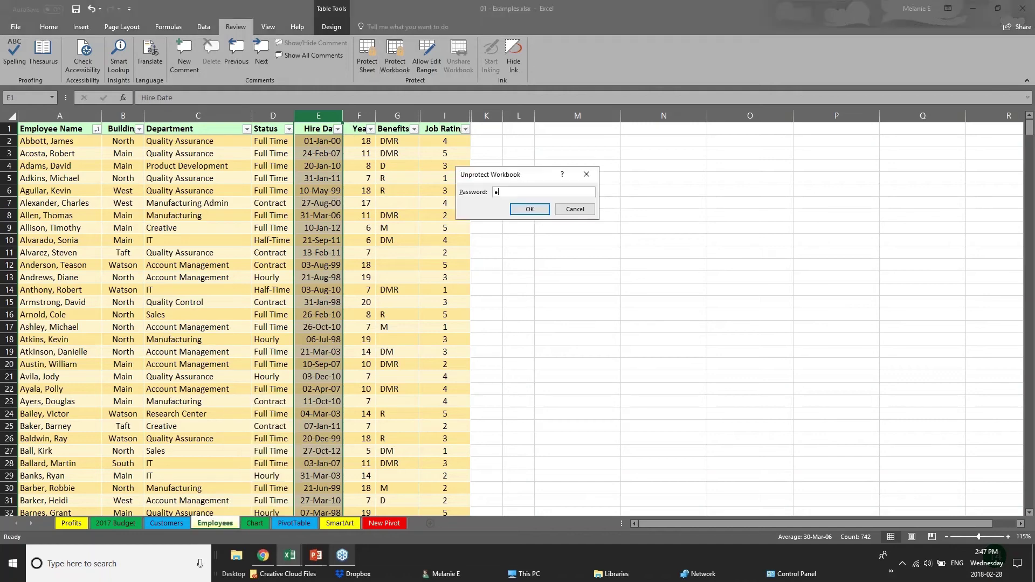
key(Return)
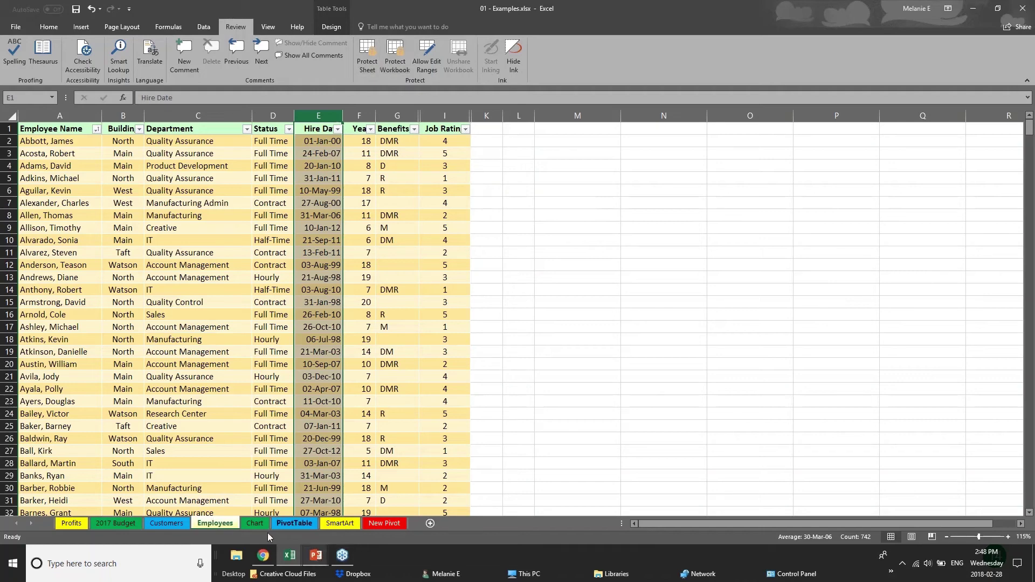
Hide the Employees sheet and re-protect the workbook structure with a confirmed password.
right_click(227, 527)
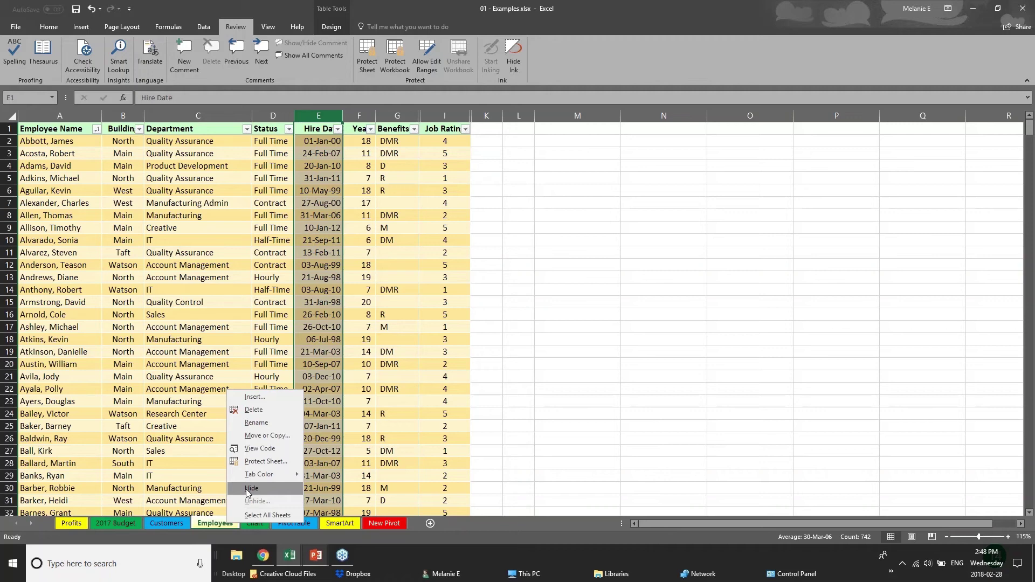
click(251, 489)
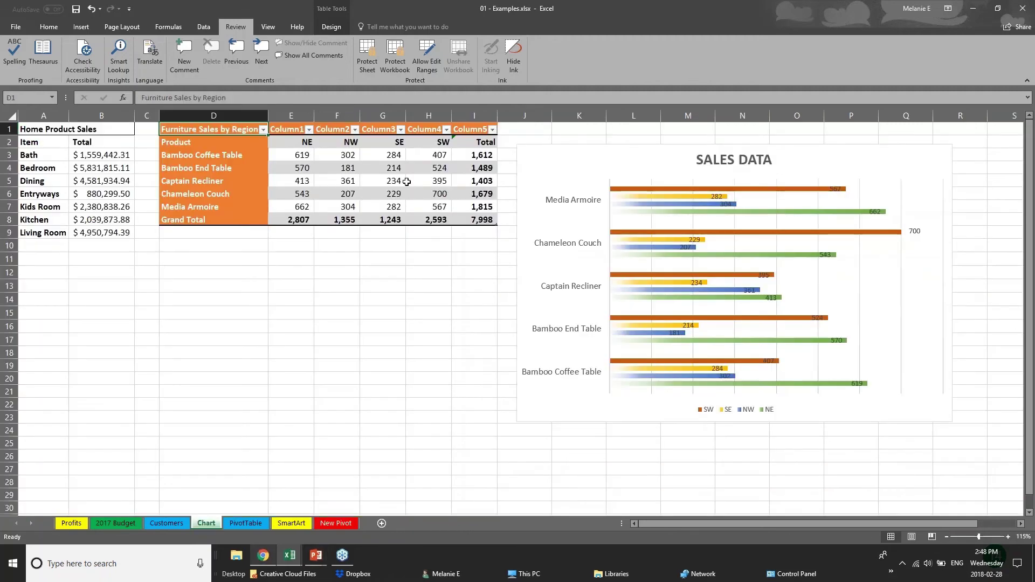
click(399, 63)
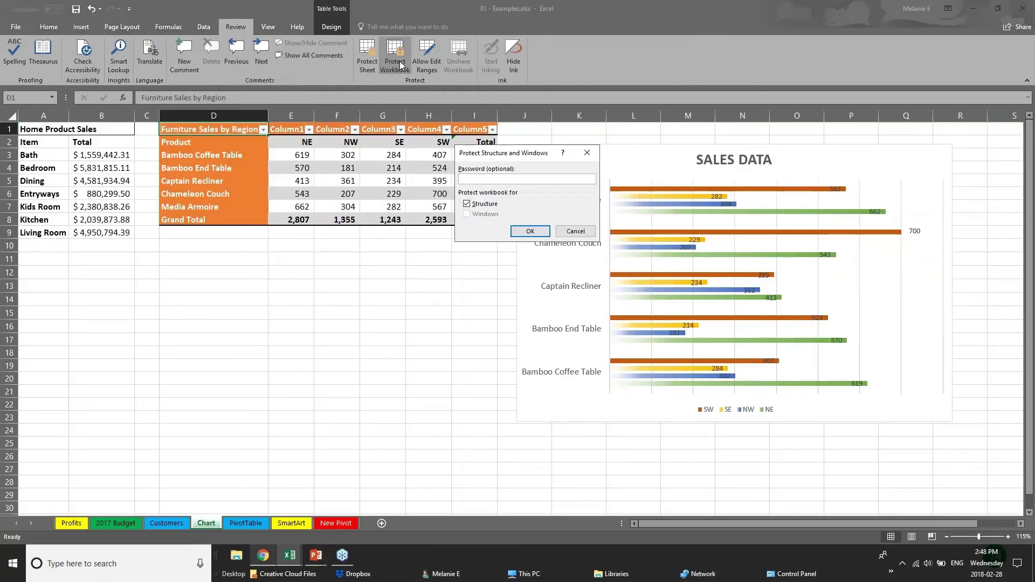
key(Return)
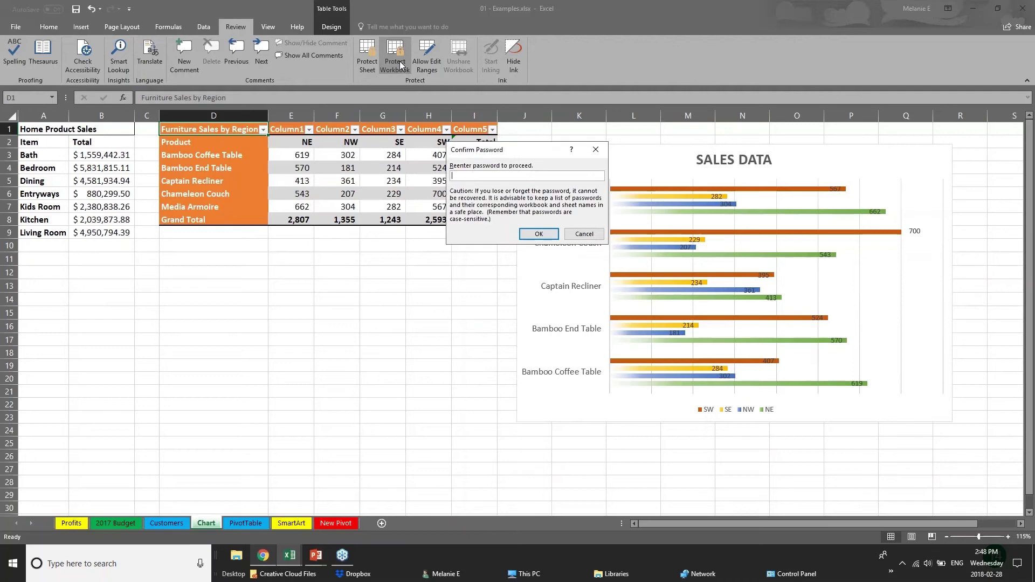
key(Return)
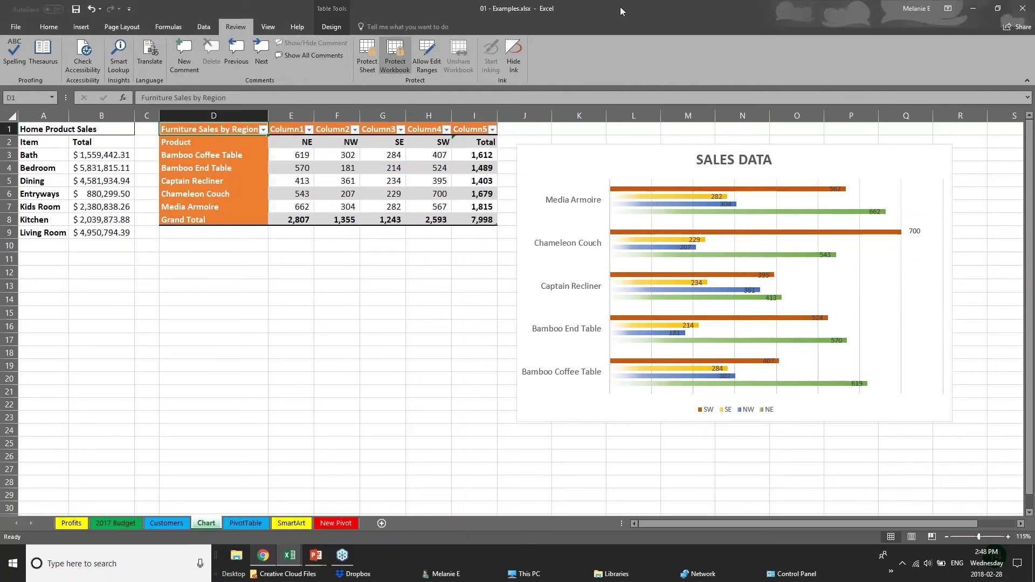
Confirm the PivotTable tab menu is greyed out, then move through the sheets to Chart.
click(167, 523)
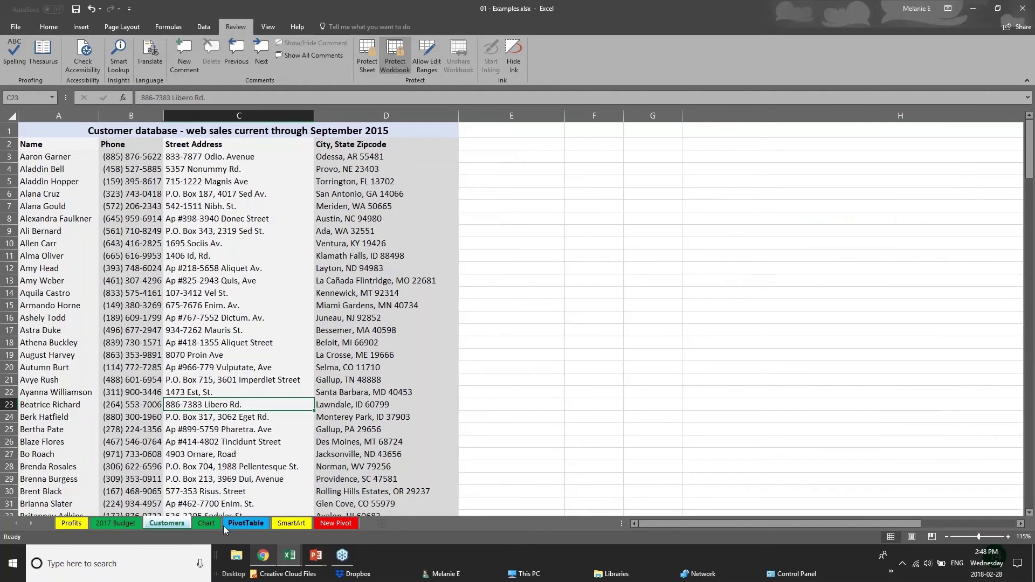
right_click(245, 523)
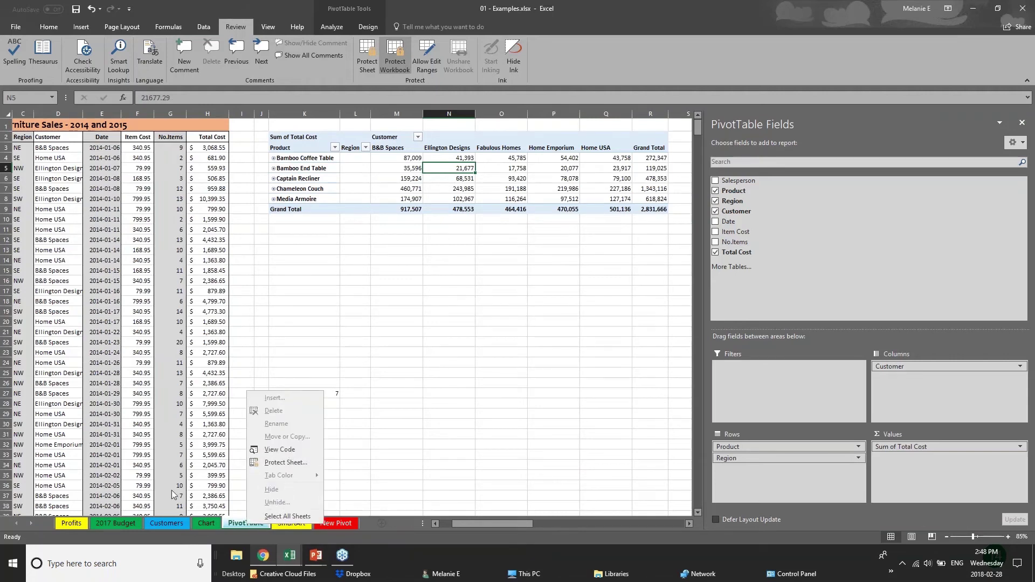
key(Escape)
click(127, 528)
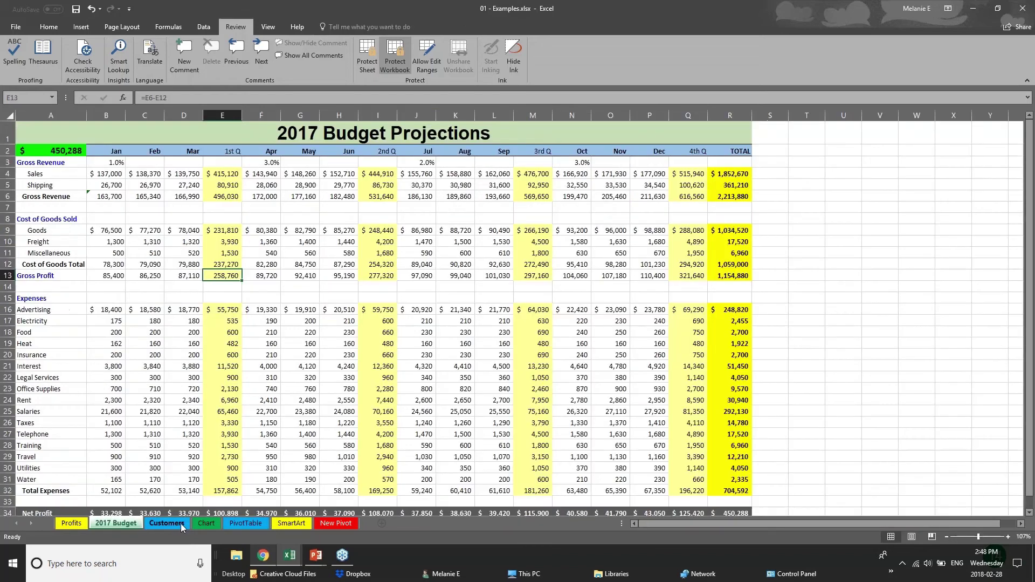
click(181, 523)
click(213, 524)
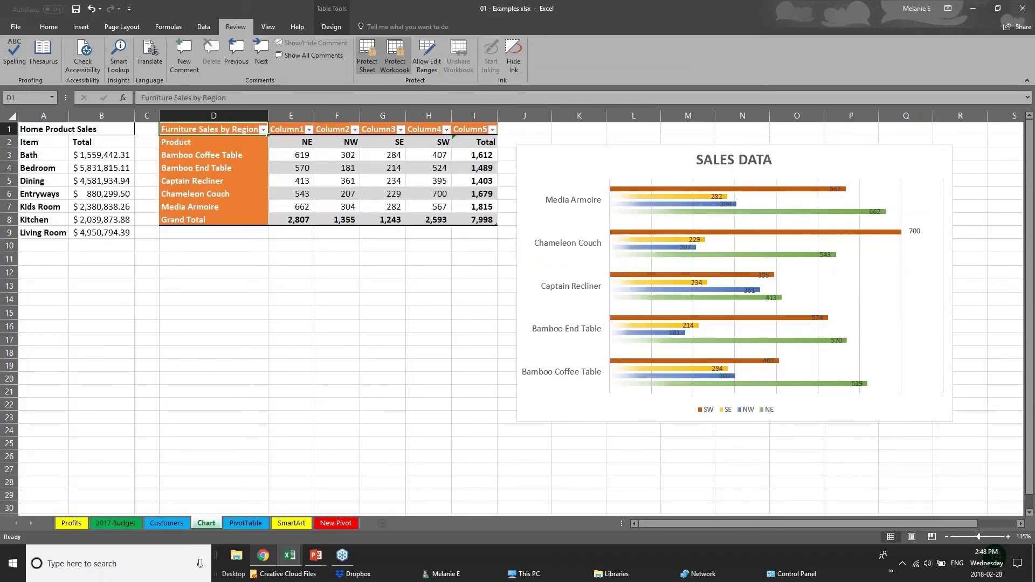
Enter the password to unprotect the workbook structure, then preview the PowerPoint windows.
click(393, 50)
text(123)
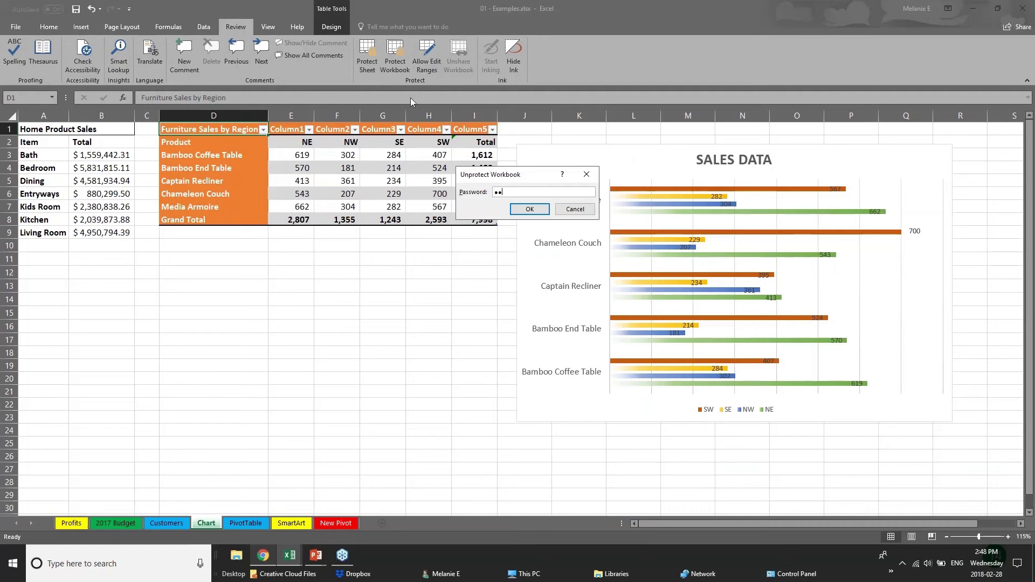
key(Return)
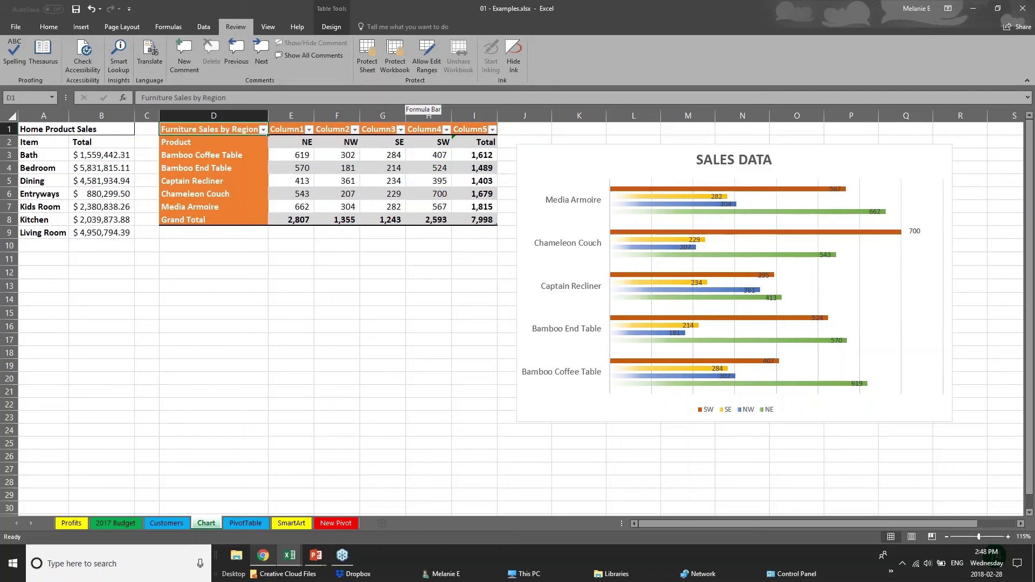
click(316, 556)
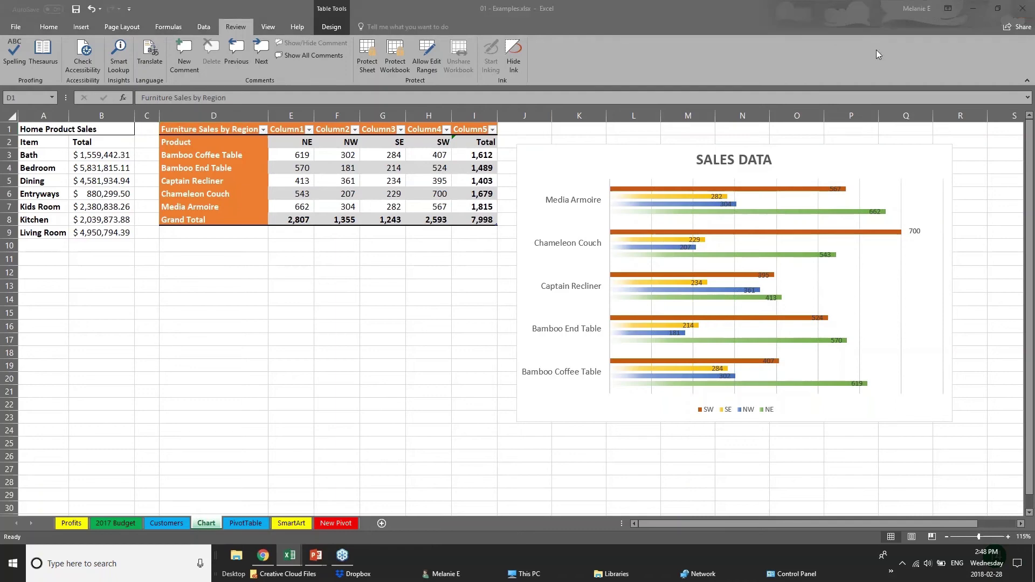
Upload the workbook to OneDrive - Personal and invite a suggested contact.
click(1014, 29)
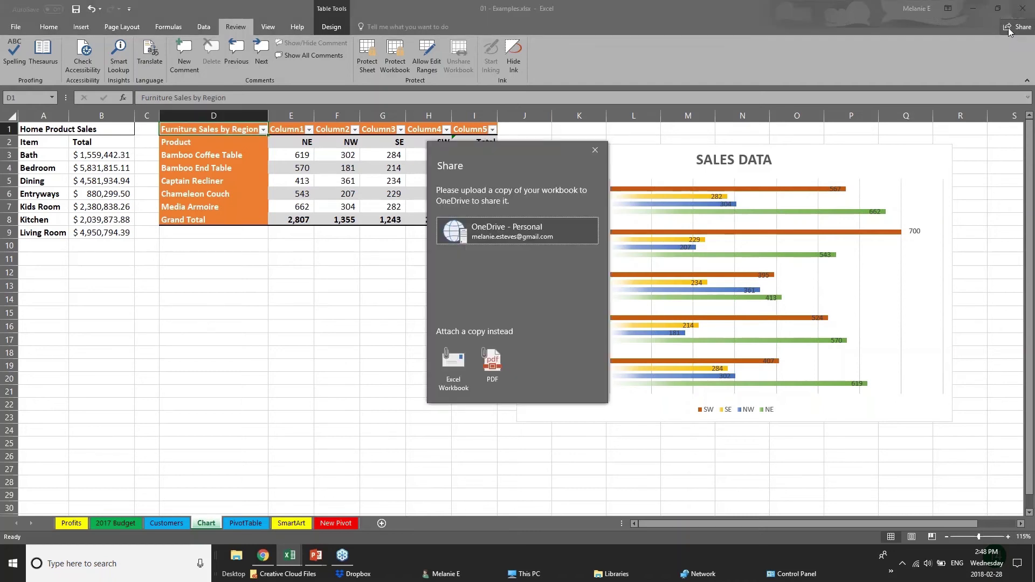
click(453, 237)
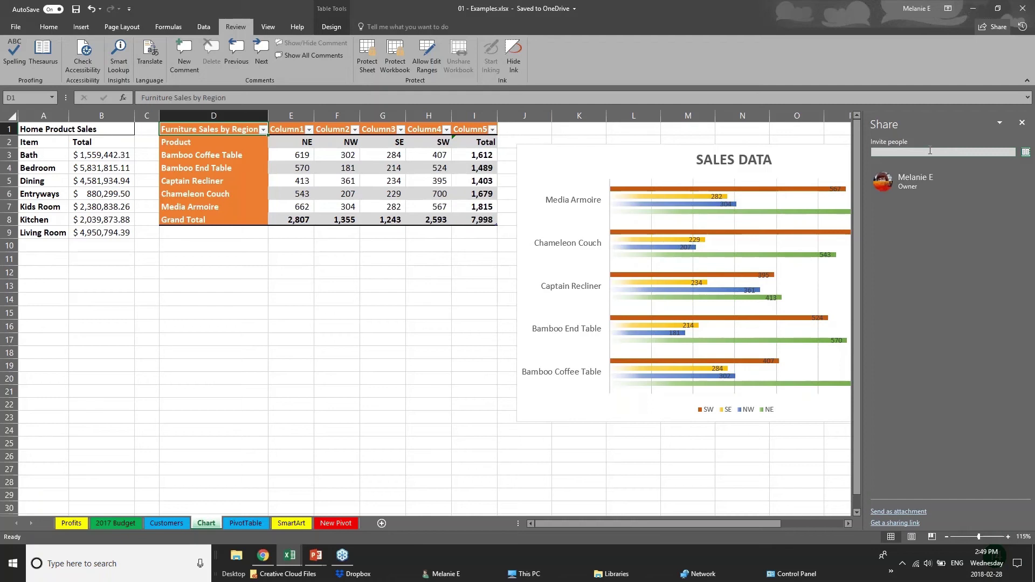
text(chery)
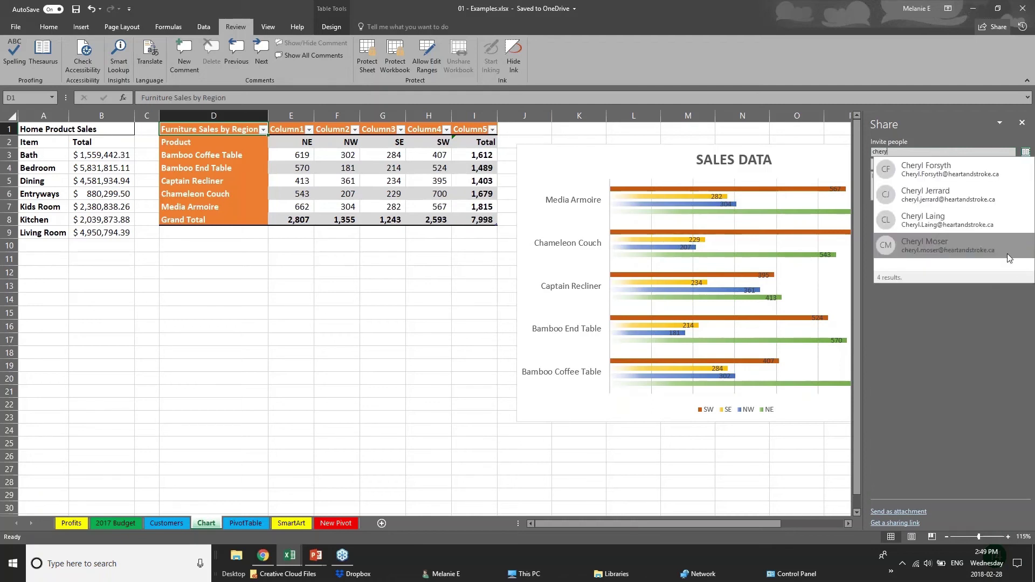
click(974, 221)
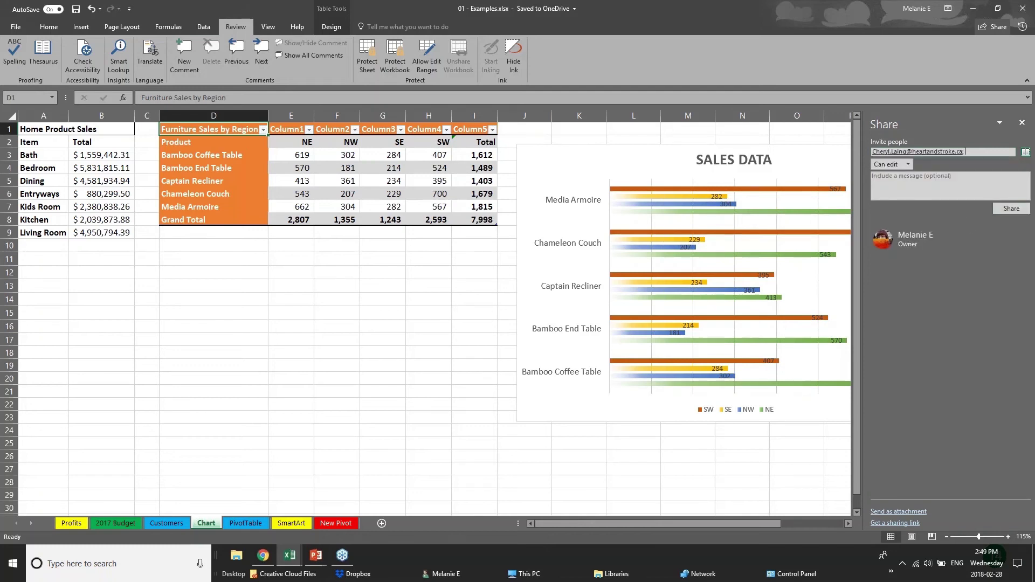
Give the invitee Can edit permission, close the Share pane, and return to the PowerPoint slide show.
click(908, 164)
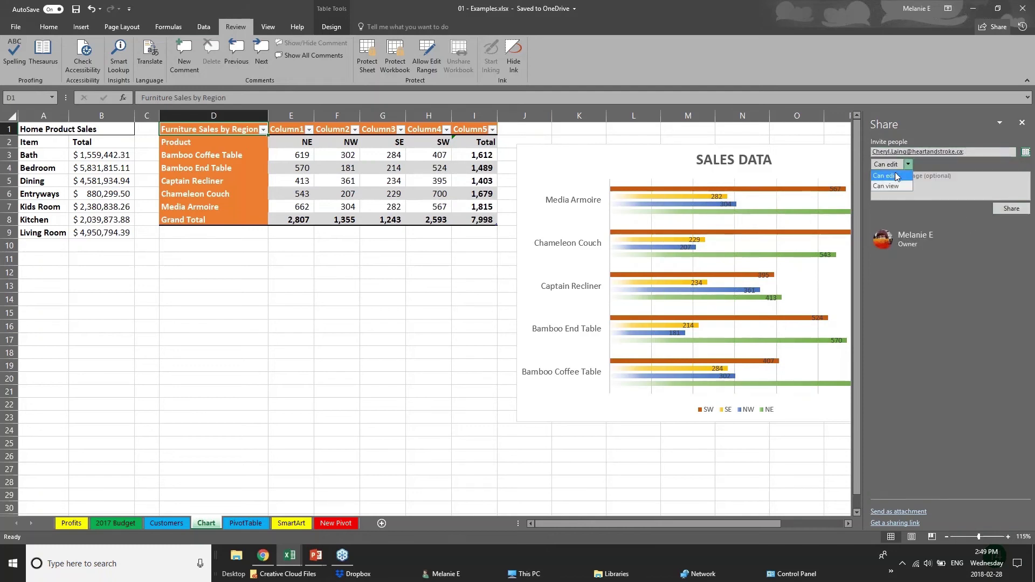
click(965, 257)
click(1023, 123)
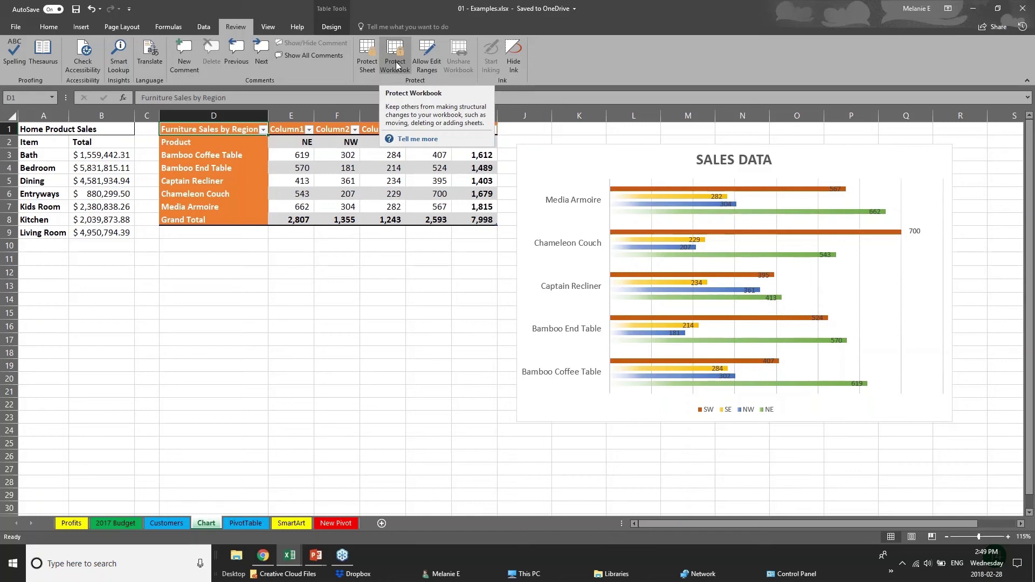
click(316, 556)
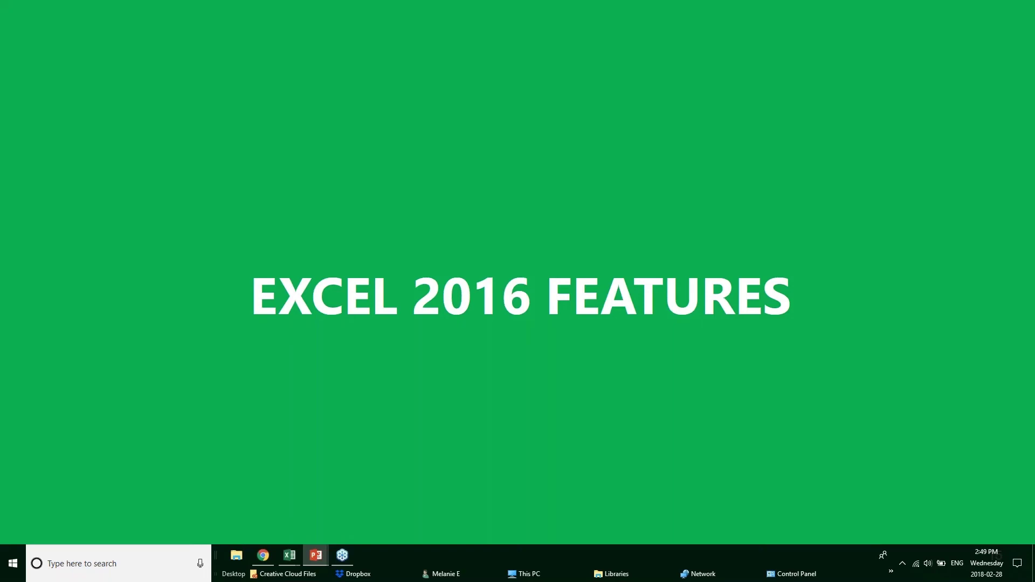
Move the slide show from EXCEL 2016 FEATURES to the QUICK ANALYSIS TOOL slide.
key(Right)
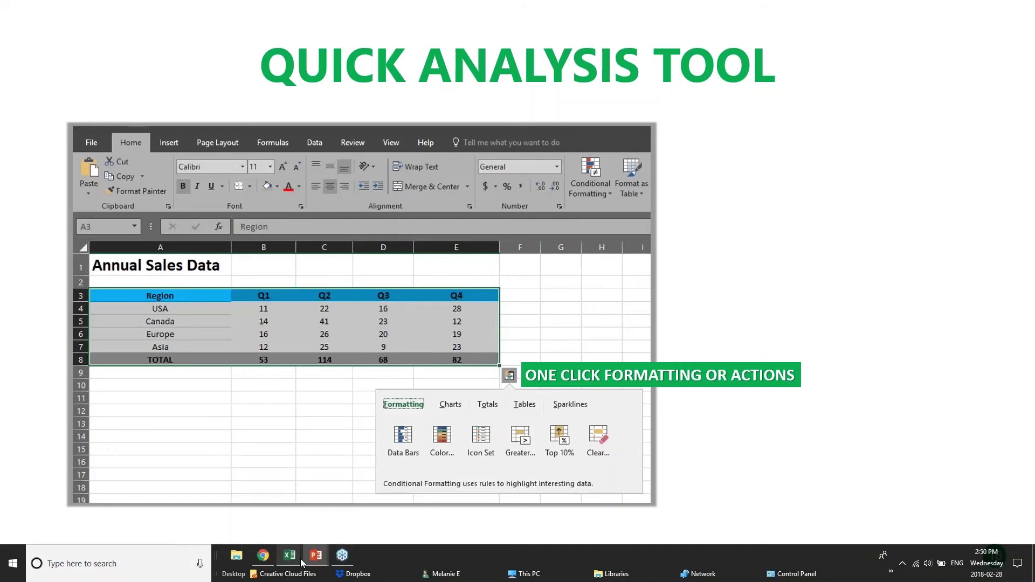
Bring Webinar Sample Workbook v1 forward and select the Annual Sales Data table, Region through TOTAL.
mouse_move(296, 563)
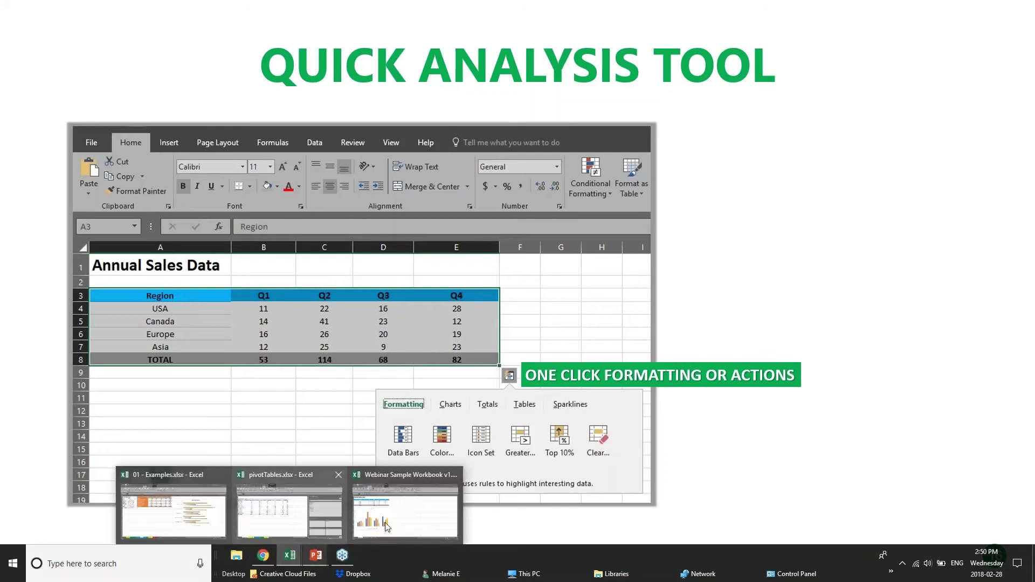
click(416, 512)
click(381, 241)
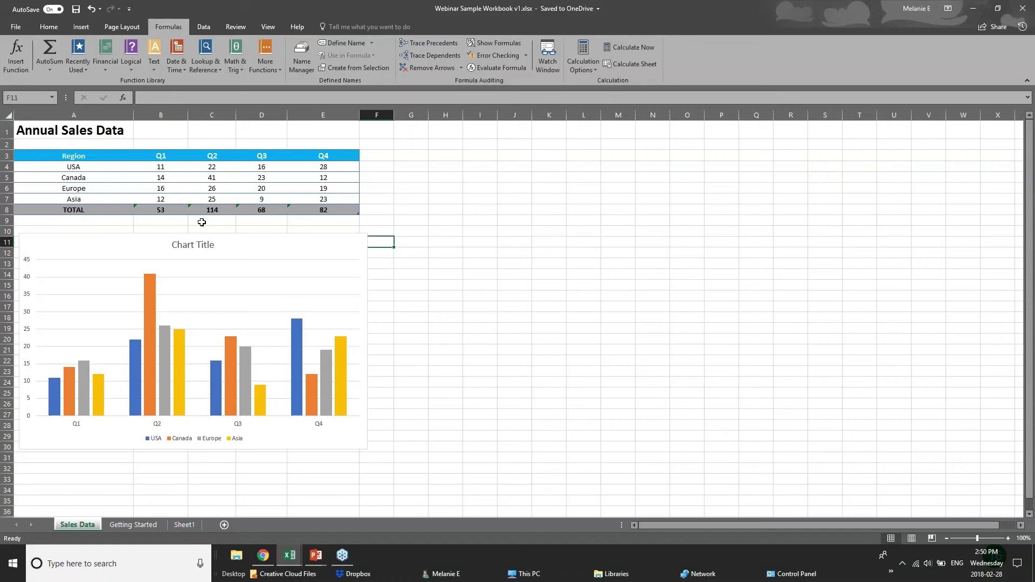
drag(79, 157, 344, 207)
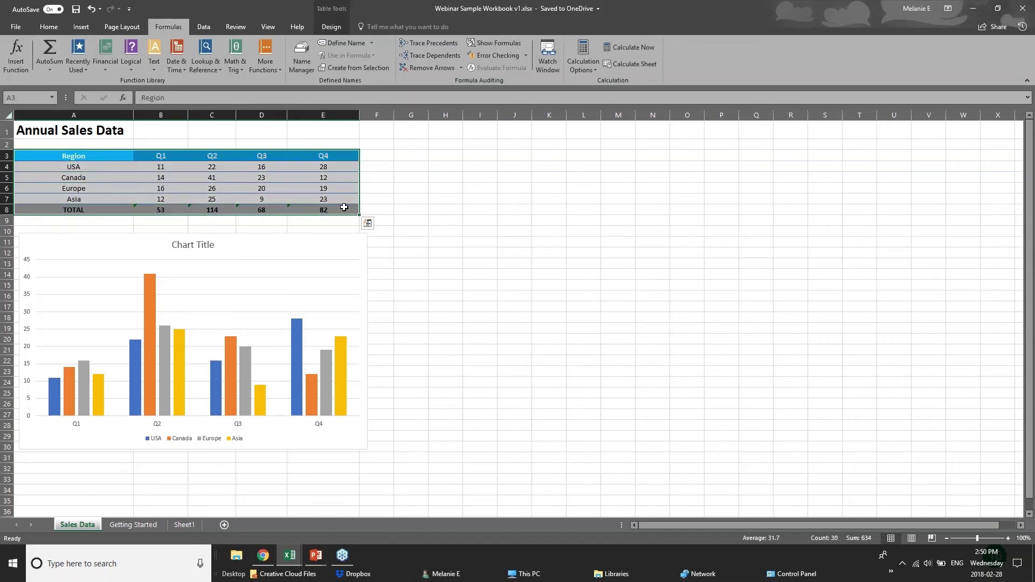
Add data bars to the quarterly sales figures with Quick Analysis formatting.
click(368, 224)
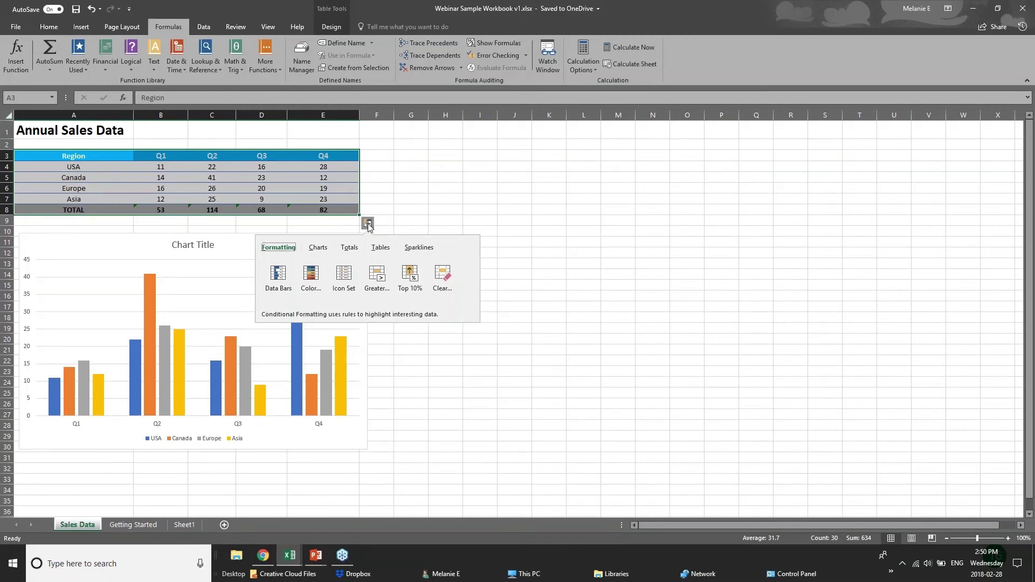
click(349, 248)
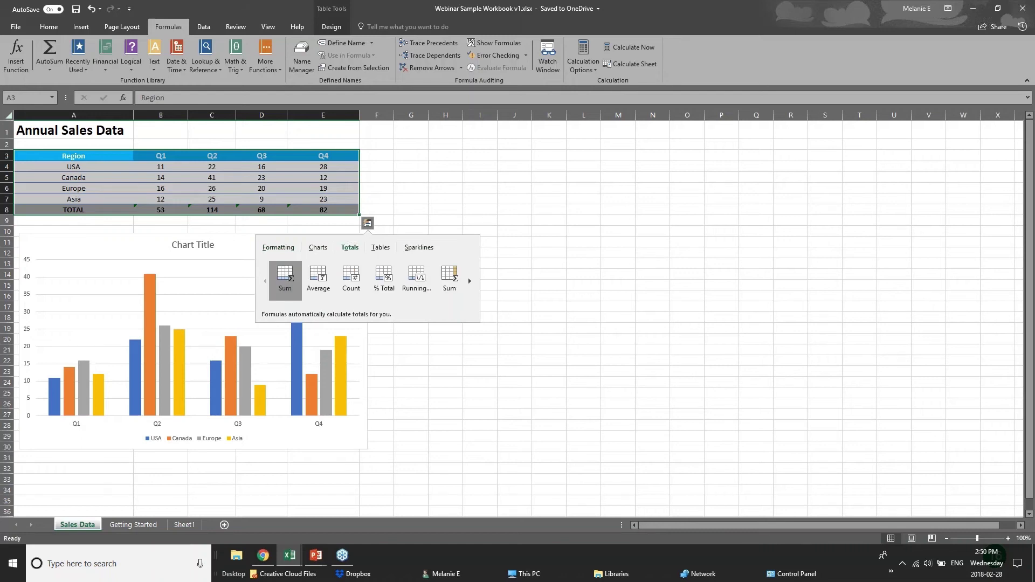
click(278, 248)
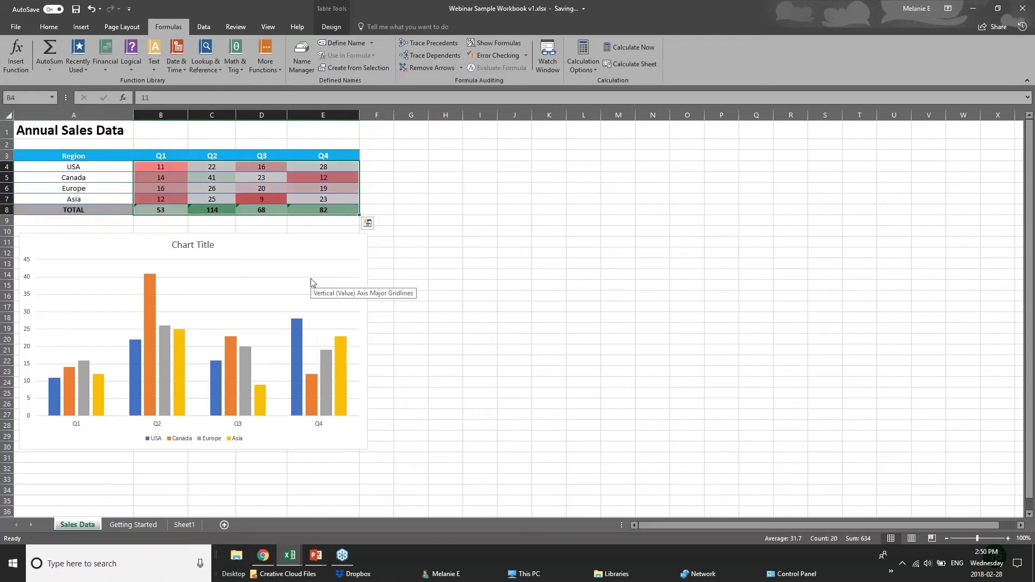
click(368, 223)
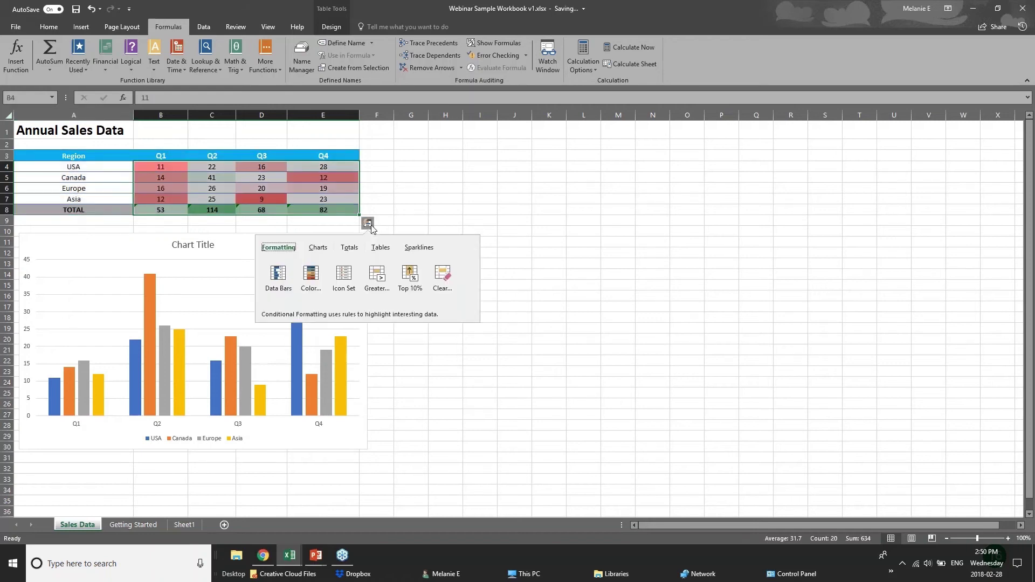
click(278, 278)
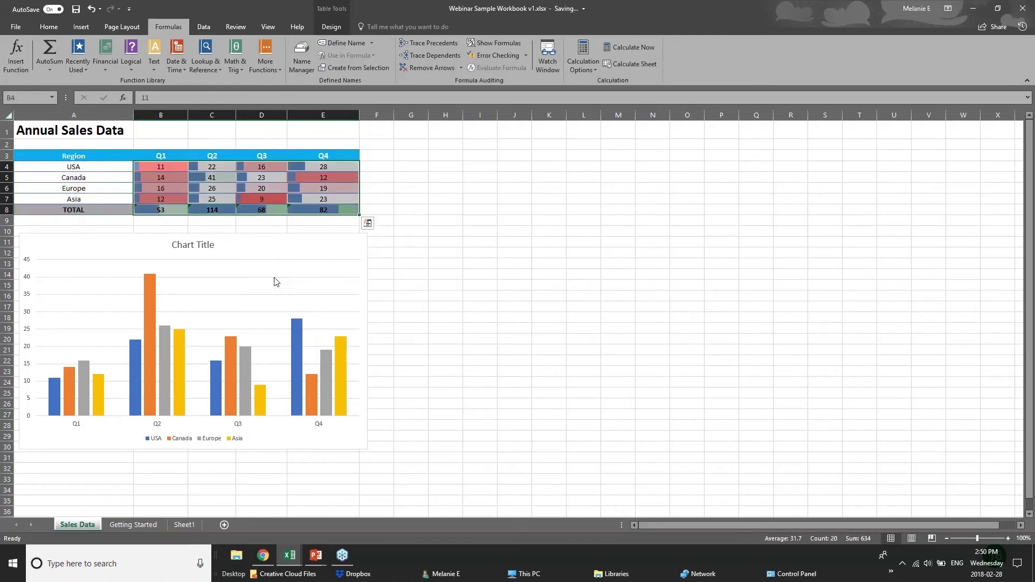
Highlight values greater than 20 with Light Red Fill, then reselect the sales table.
click(368, 223)
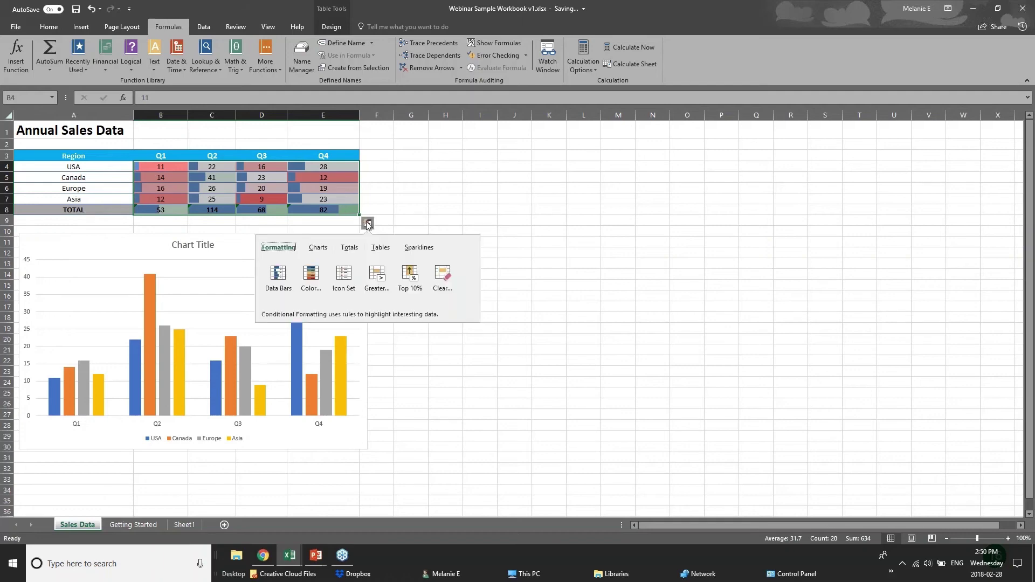
click(378, 286)
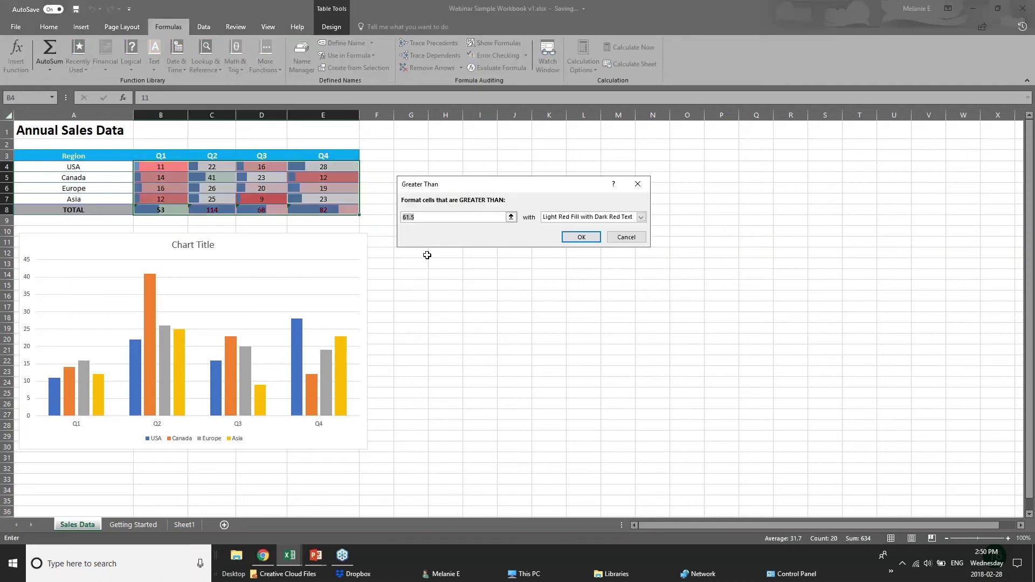
drag(414, 217, 403, 217)
text(20)
key(Return)
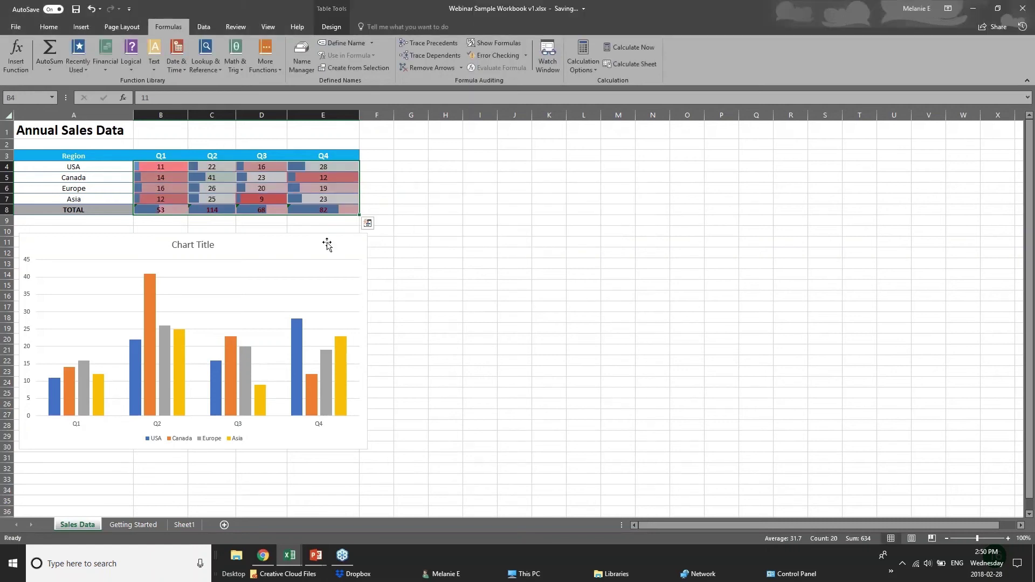
click(327, 244)
click(300, 211)
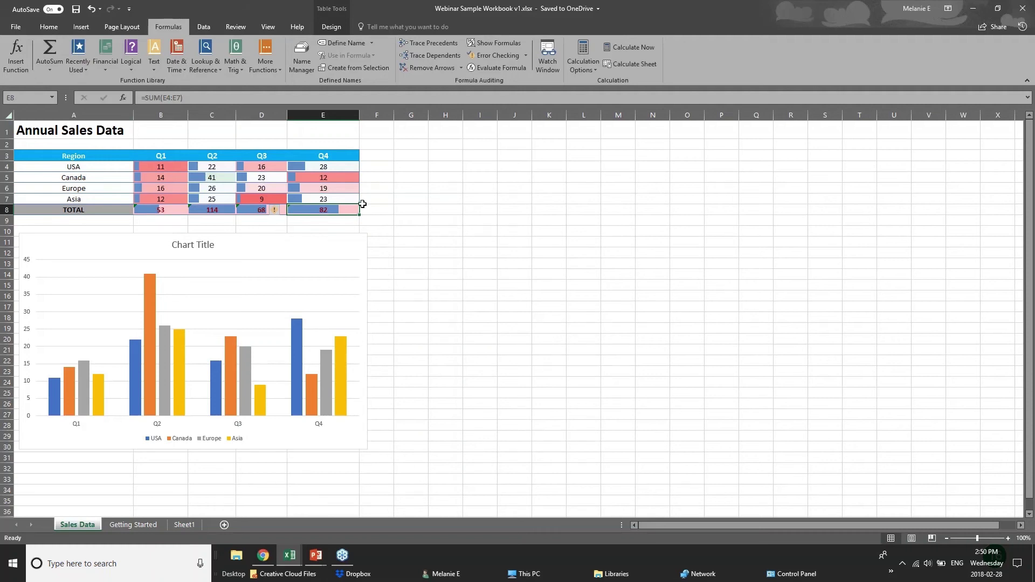
drag(54, 155, 326, 211)
Preview Quick Analysis chart suggestions for the sales table, then close them.
click(368, 222)
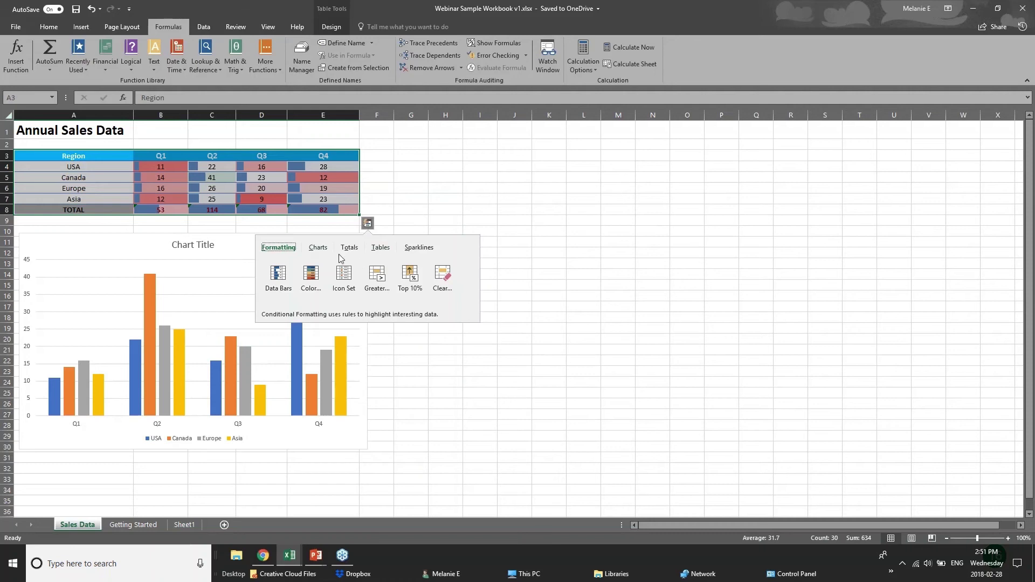
click(319, 248)
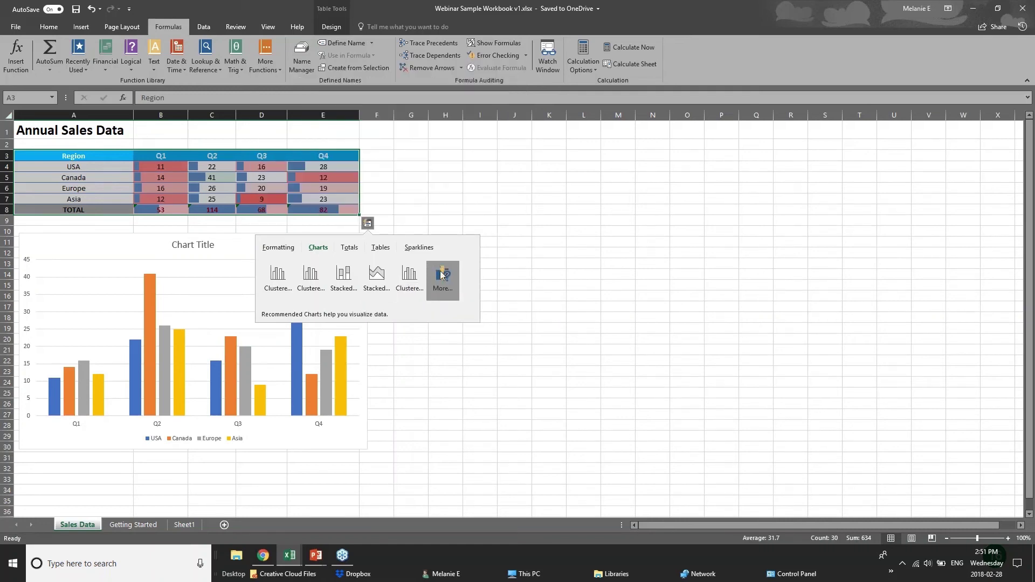
click(245, 155)
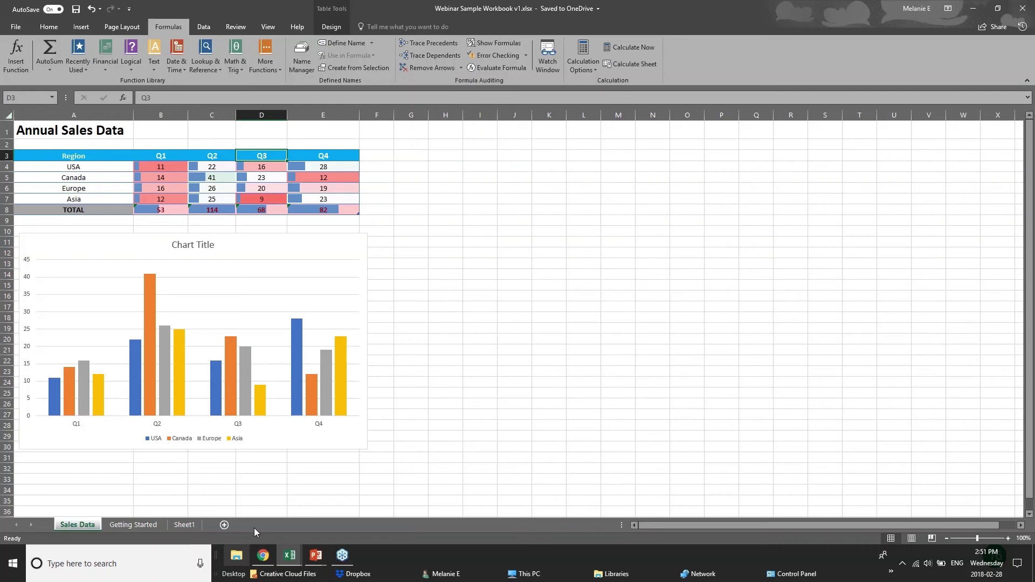
drag(81, 155, 261, 210)
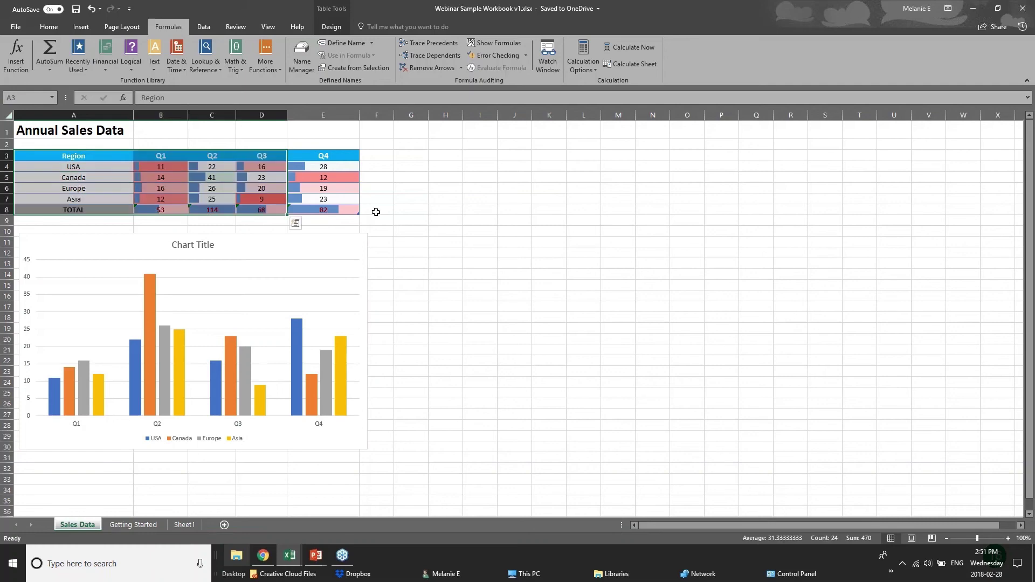
Show the NEW CHARTS slide, then switch to the 01 - Examples.xlsx workbook.
click(273, 427)
click(316, 555)
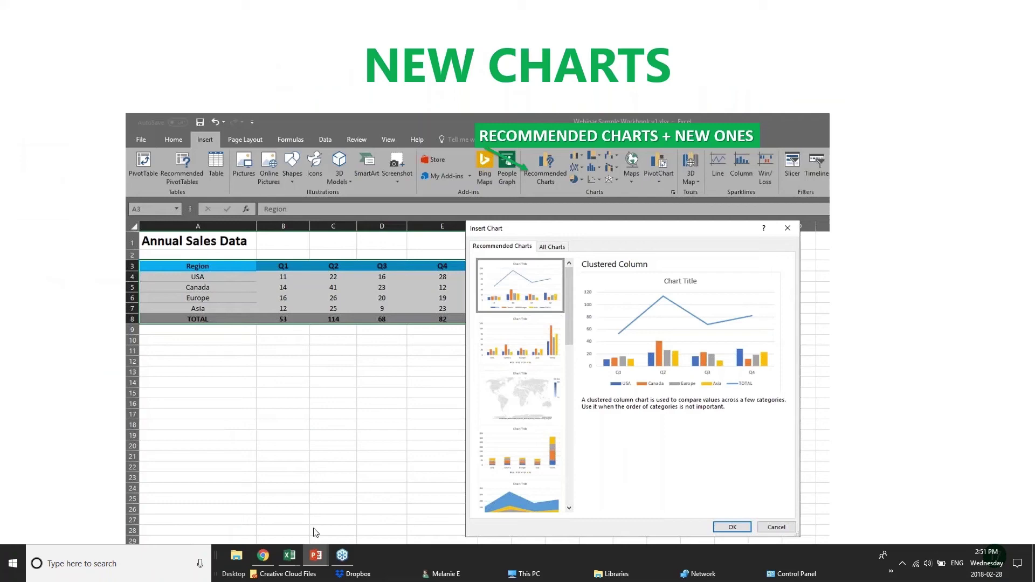
mouse_move(290, 556)
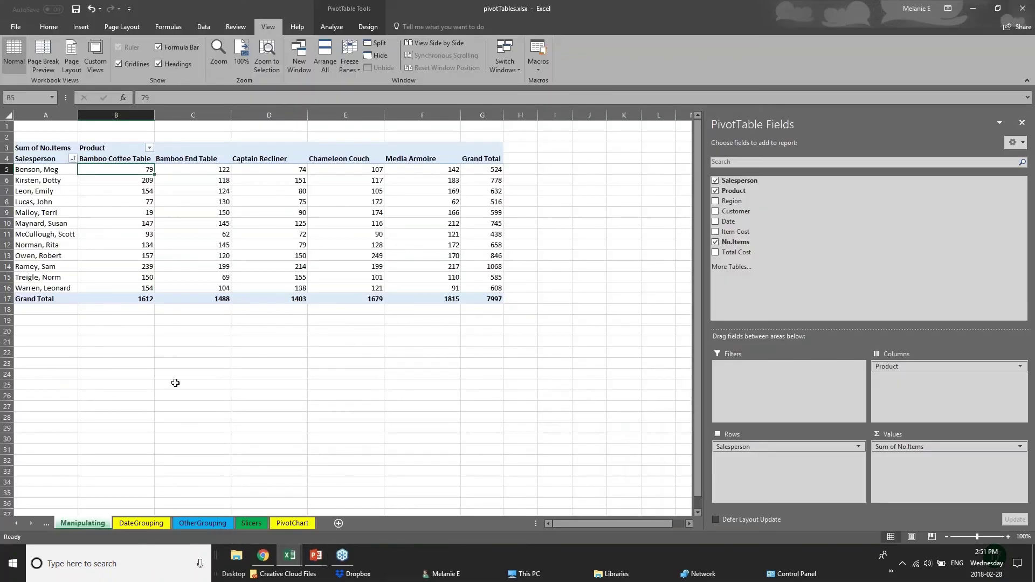
click(122, 524)
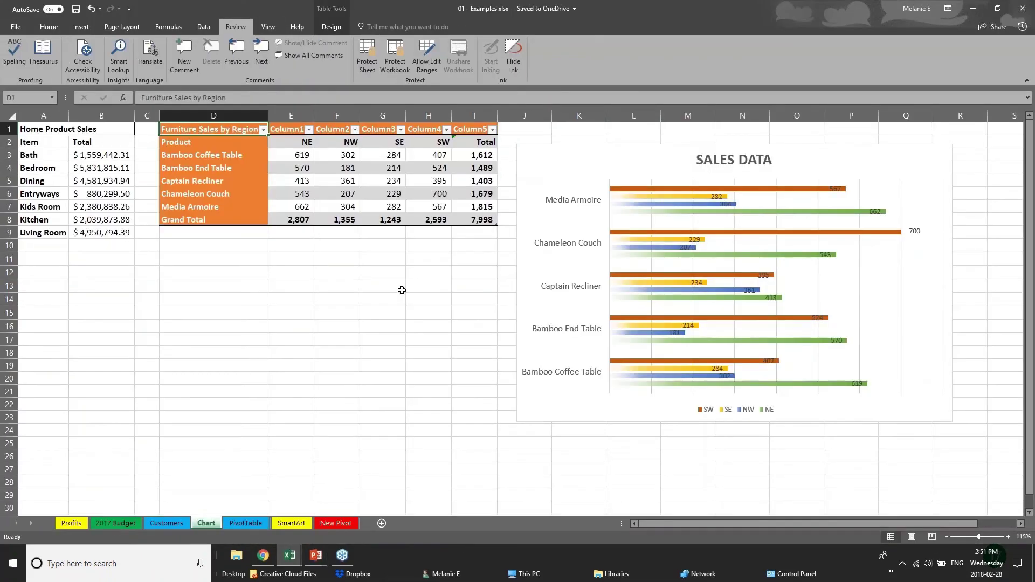
Insert a Treemap hierarchy chart of the furniture sales figures including Grand Total.
drag(411, 287, 413, 277)
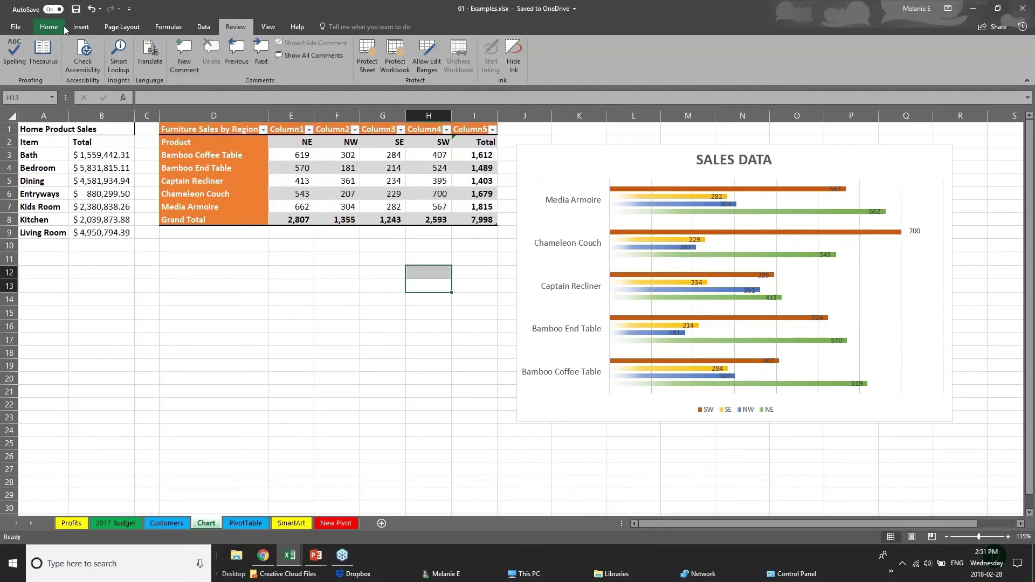
click(81, 26)
click(81, 169)
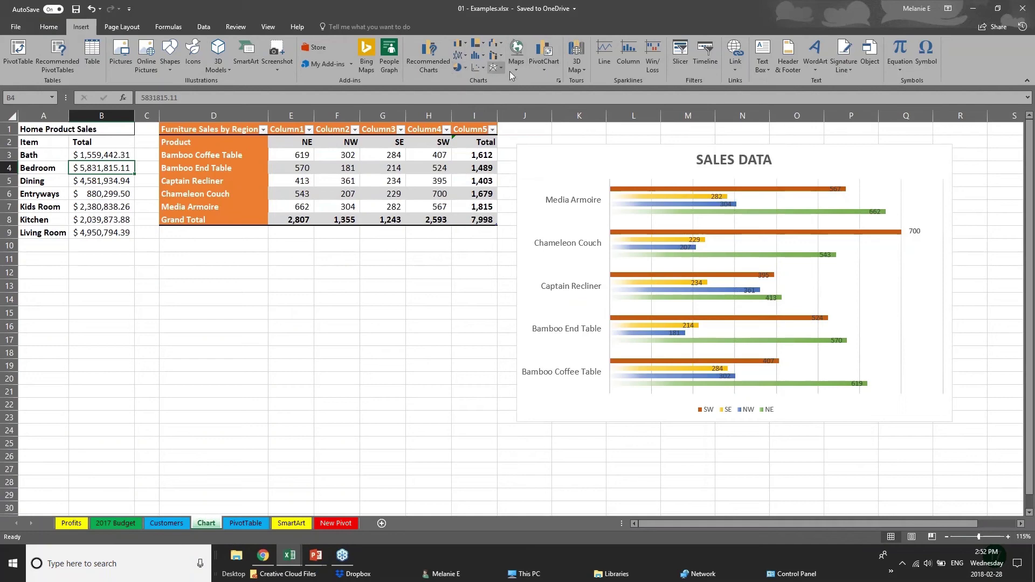
click(478, 43)
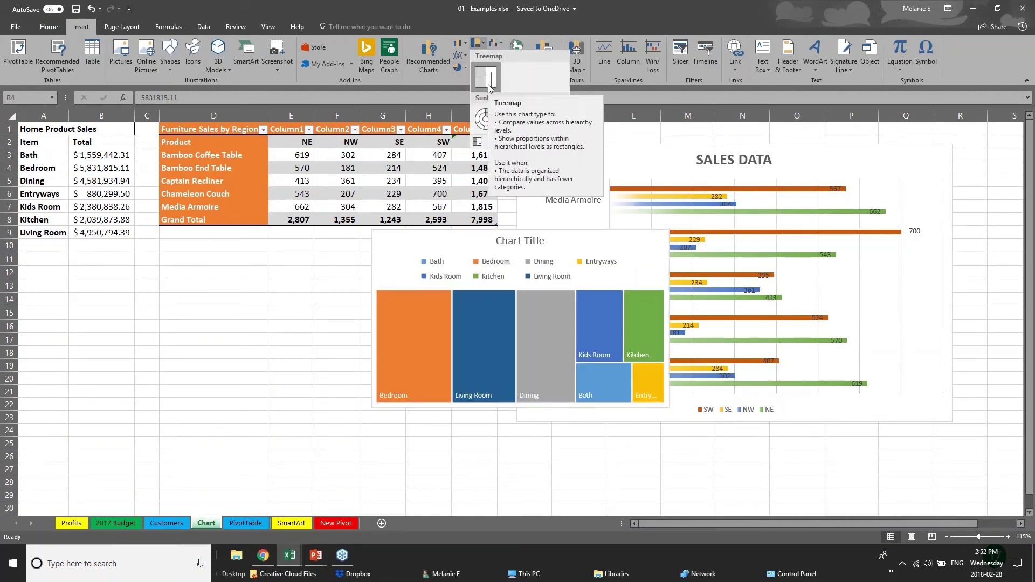
click(231, 130)
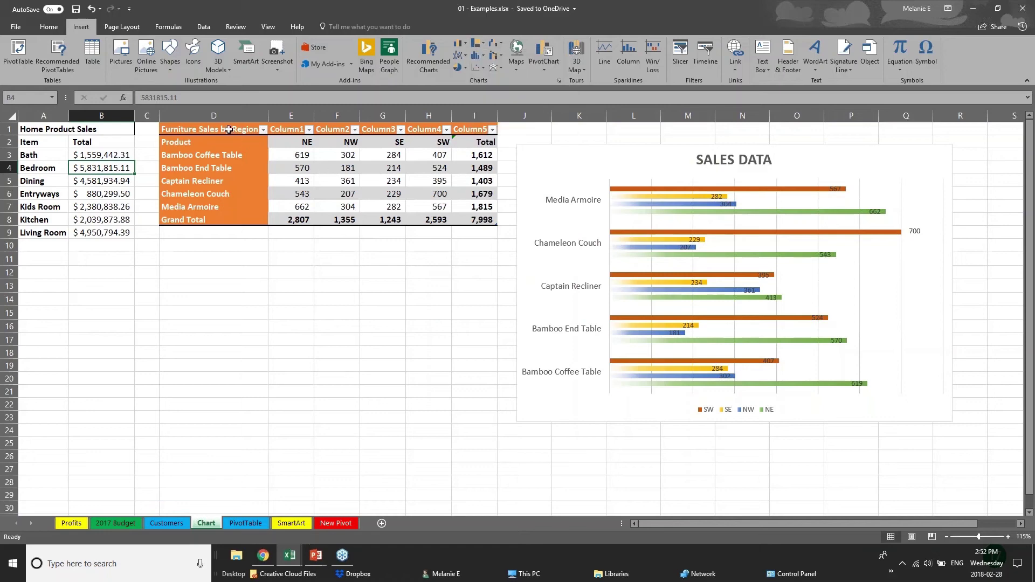
drag(231, 130, 483, 221)
click(296, 219)
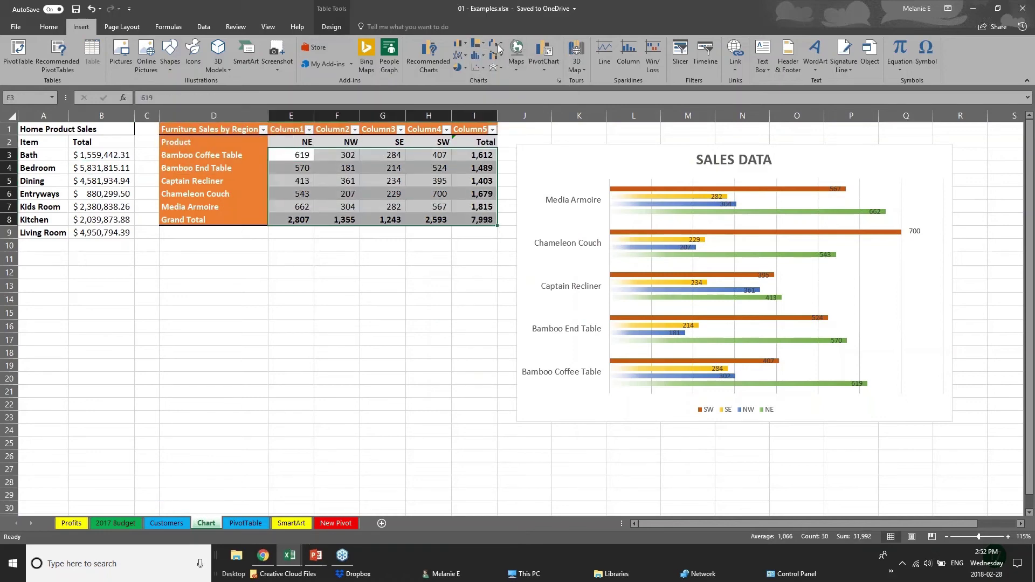
click(477, 43)
click(487, 78)
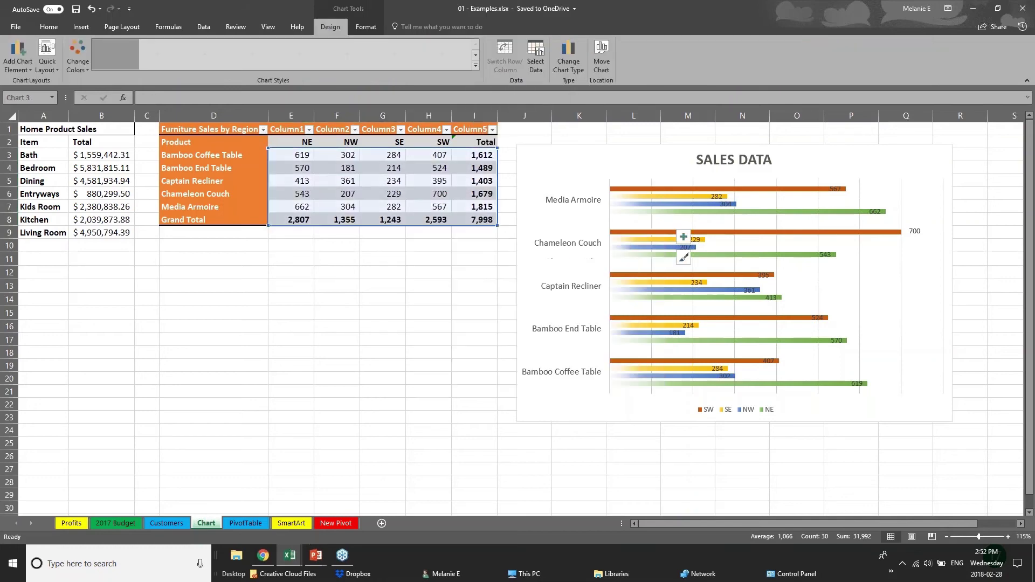
Move the treemap beneath the Furniture Sales by Region table, clear of SALES DATA.
click(514, 412)
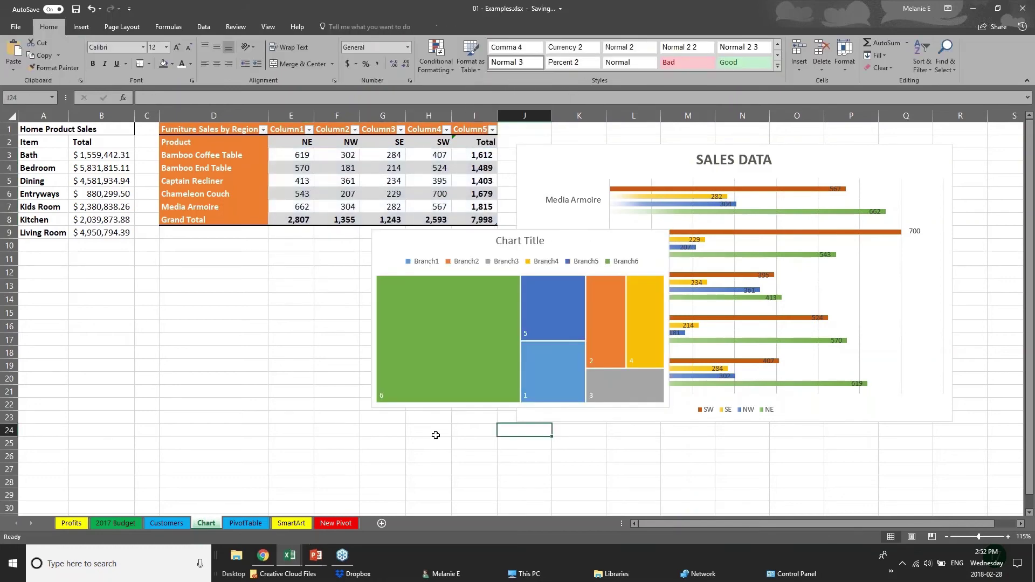
click(440, 399)
drag(477, 240, 273, 269)
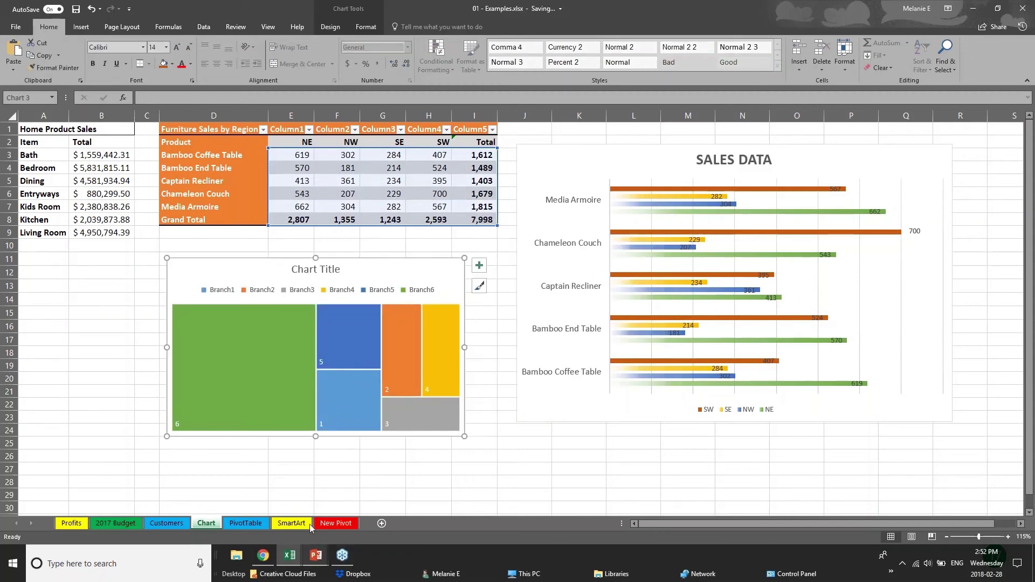
click(107, 366)
Try Recommended Charts, dismiss the select-data message, and select the regional sales figures.
click(80, 27)
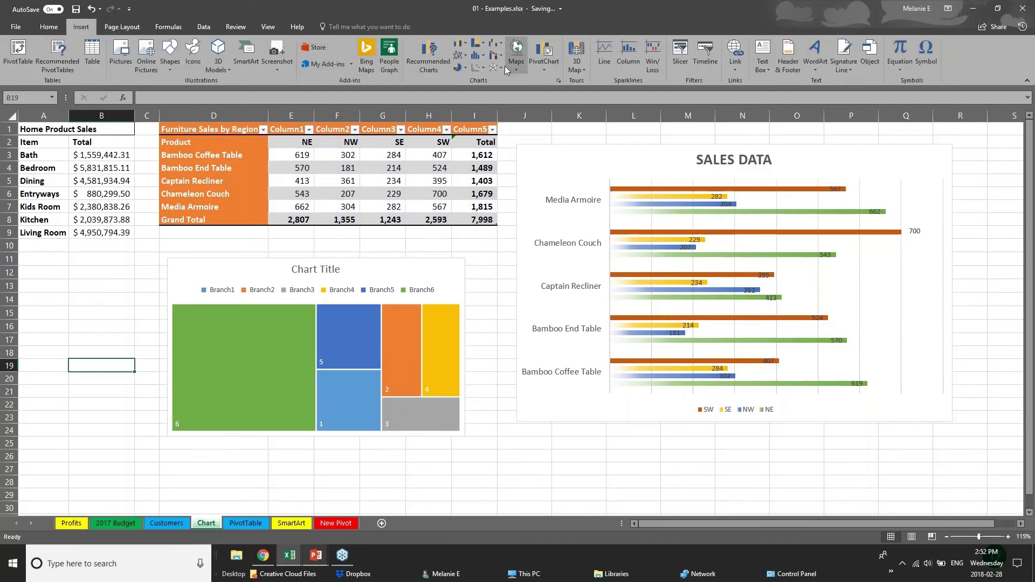
click(434, 60)
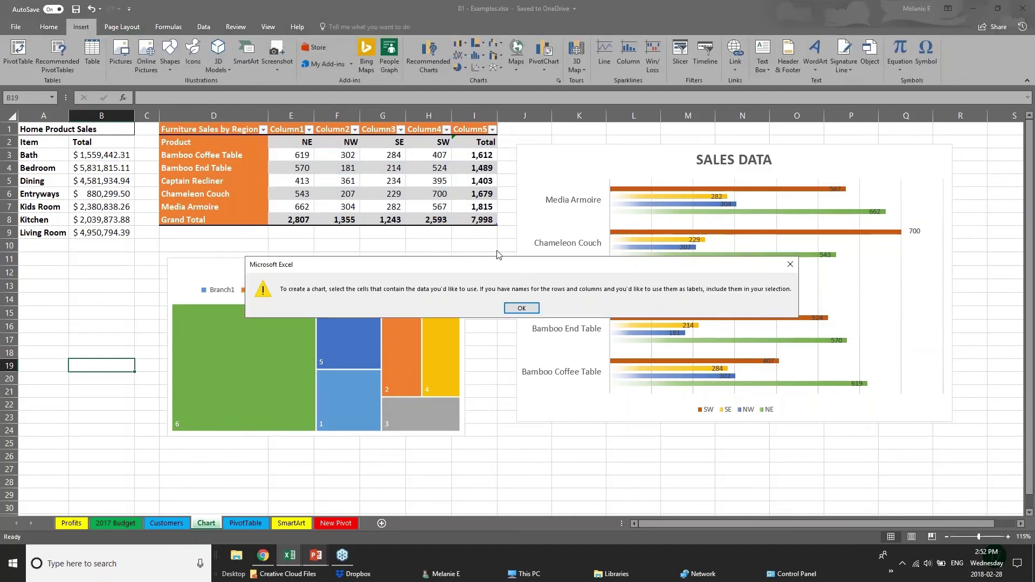
click(523, 312)
click(338, 202)
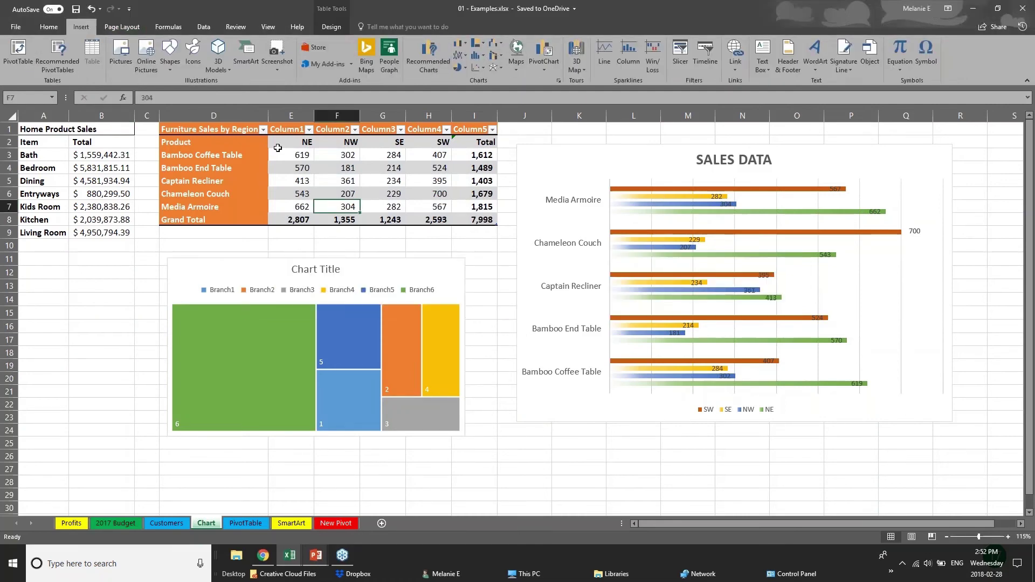
drag(294, 155, 506, 221)
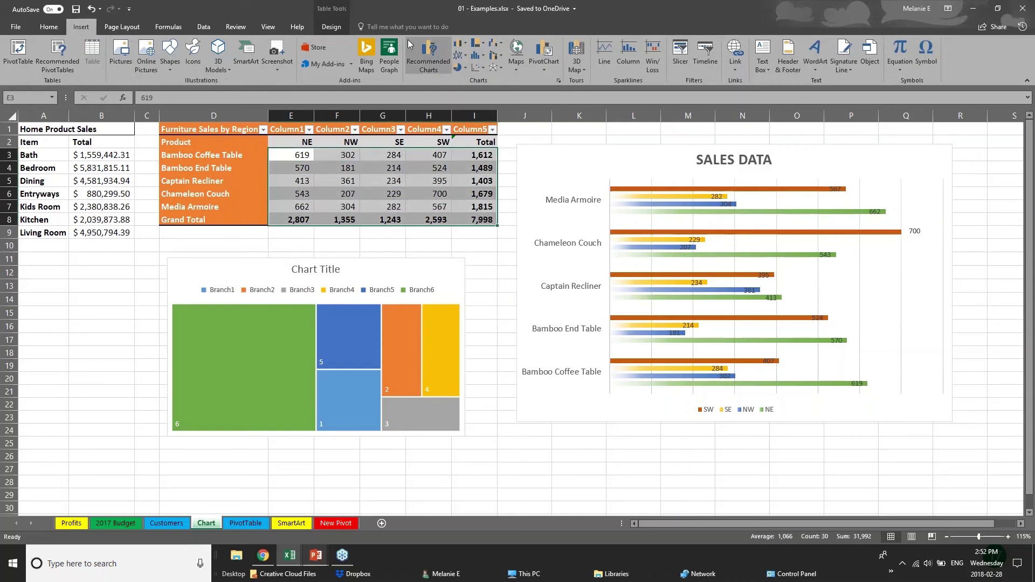
Preview Waterfall, Treemap, Box & Whisker and Sunburst charts under All Charts.
click(428, 54)
click(437, 136)
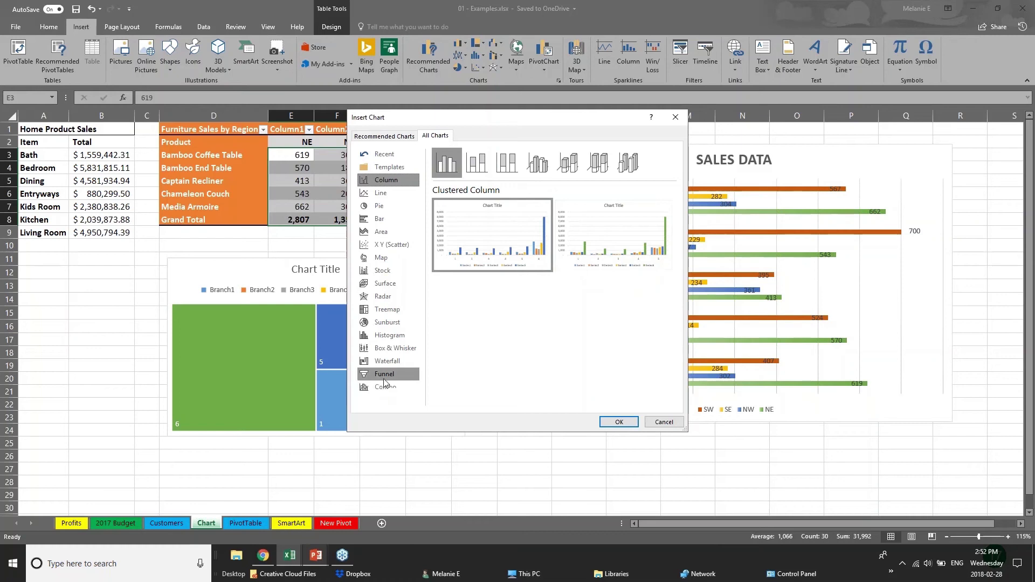
click(387, 363)
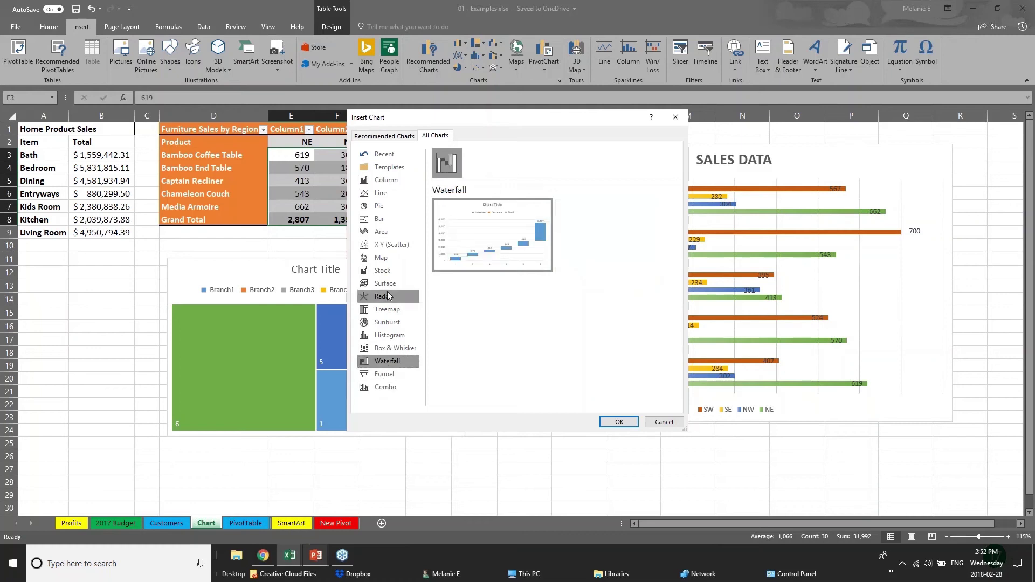
click(382, 312)
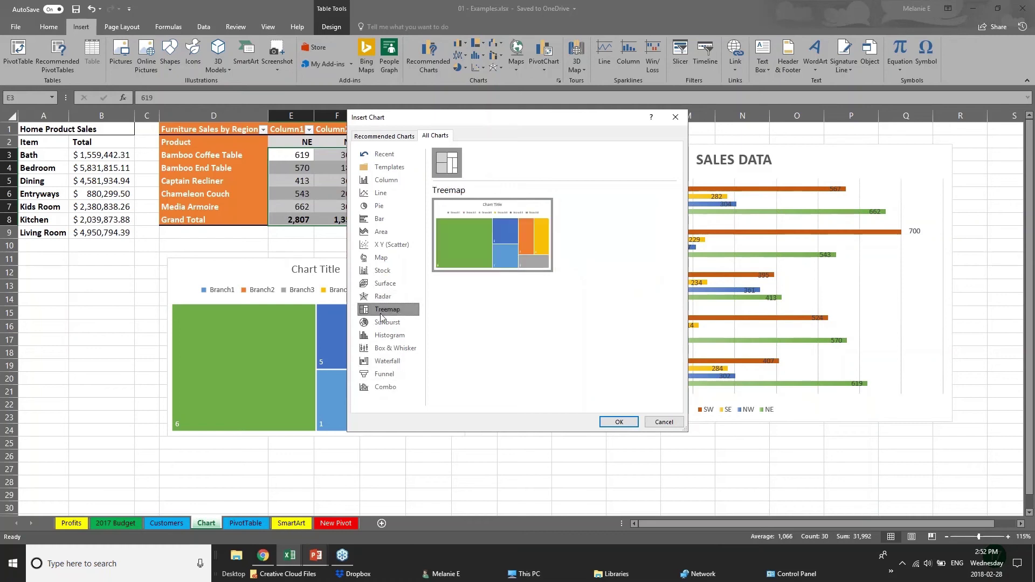
click(403, 352)
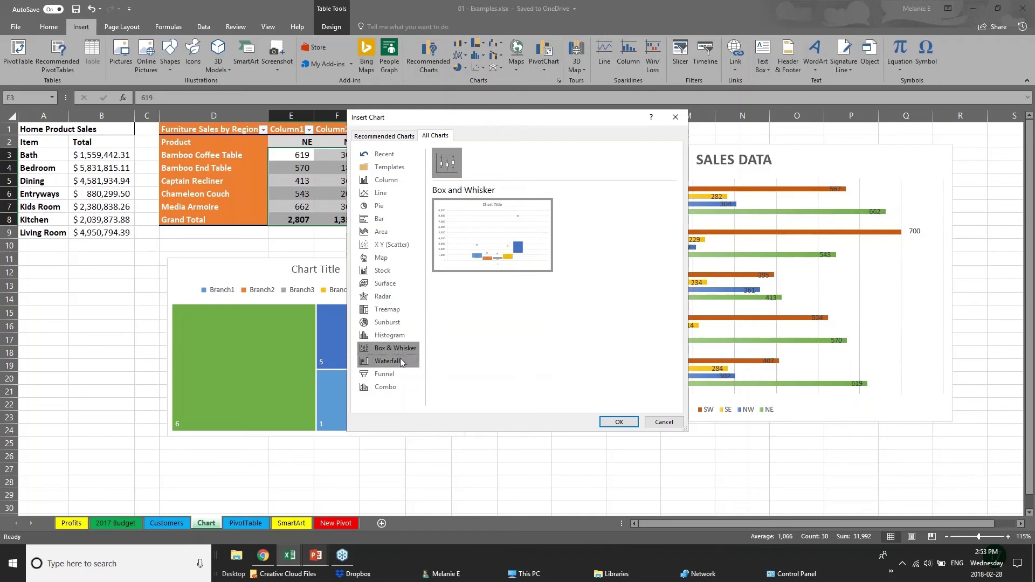
click(403, 321)
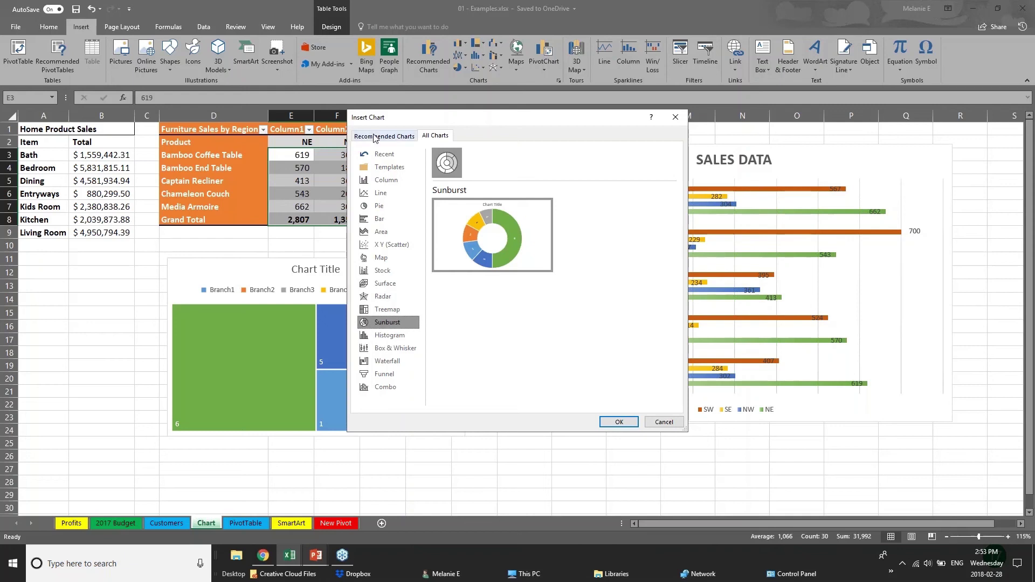
Browse the Recommended Charts, including the line chart, then cancel without inserting.
click(374, 136)
click(401, 242)
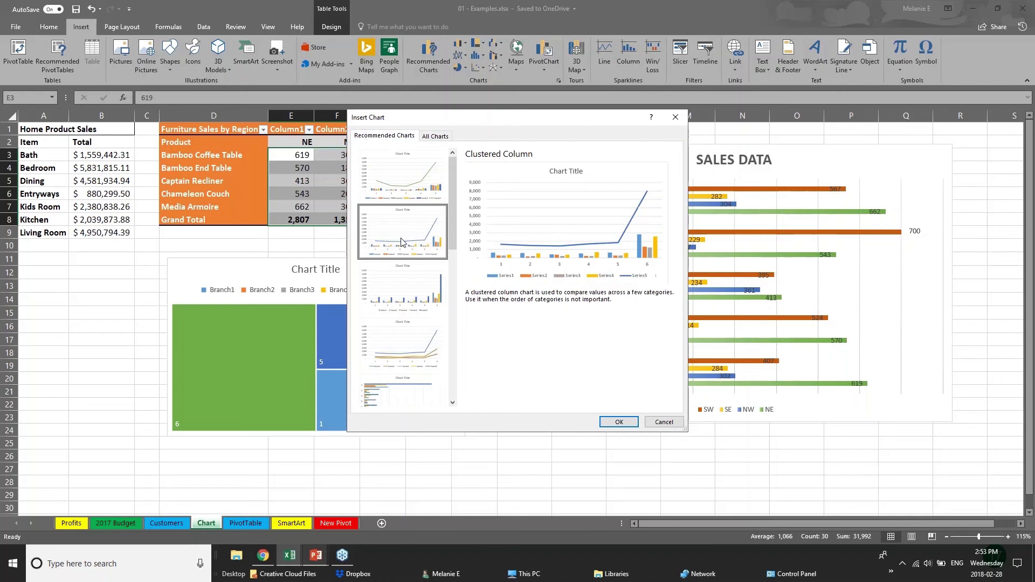
click(402, 310)
click(405, 343)
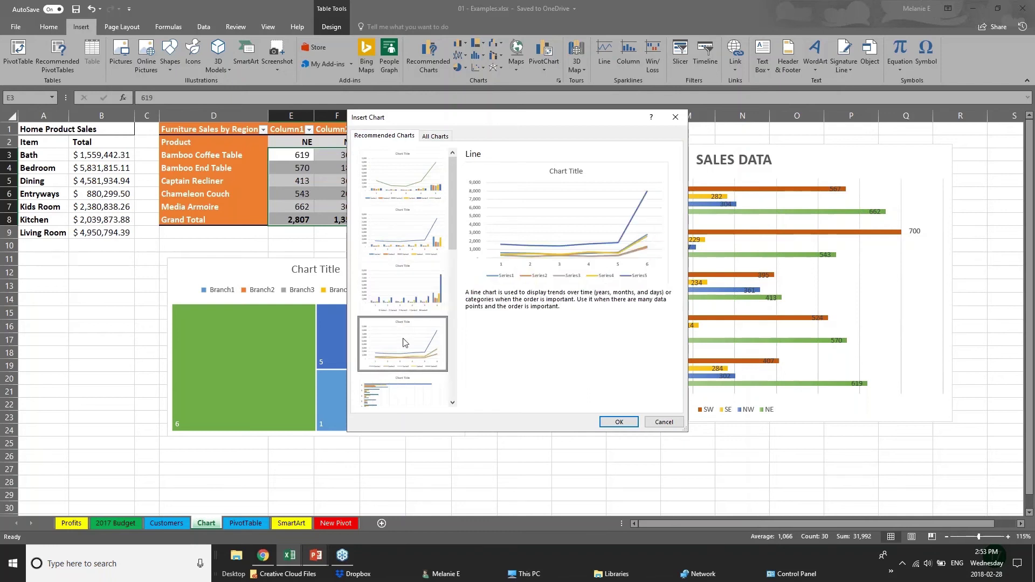
click(656, 422)
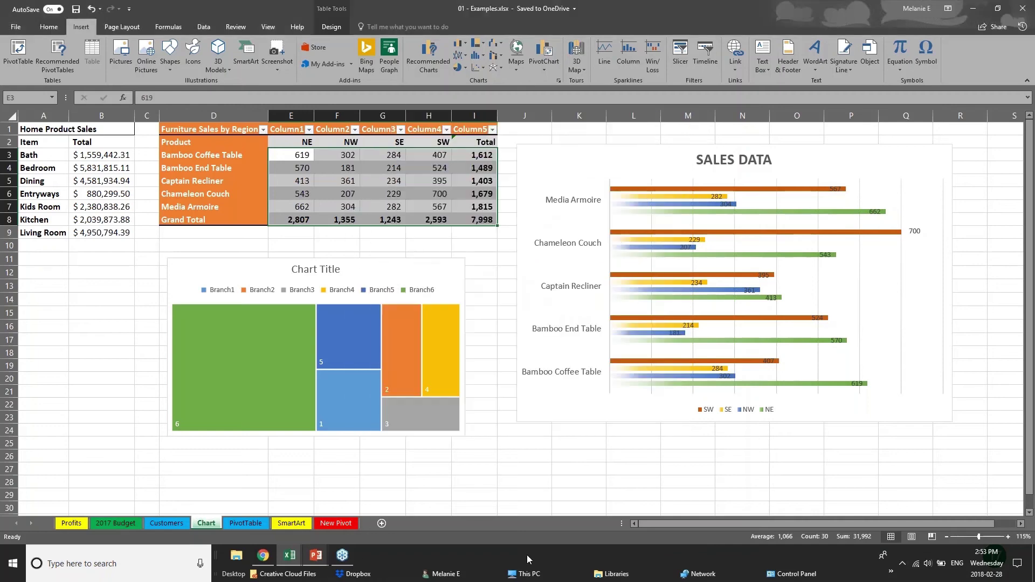
Advance PowerPoint from New Charts to the 3D Power Maps slide, then return to 01 - Examples.
mouse_move(320, 563)
click(371, 520)
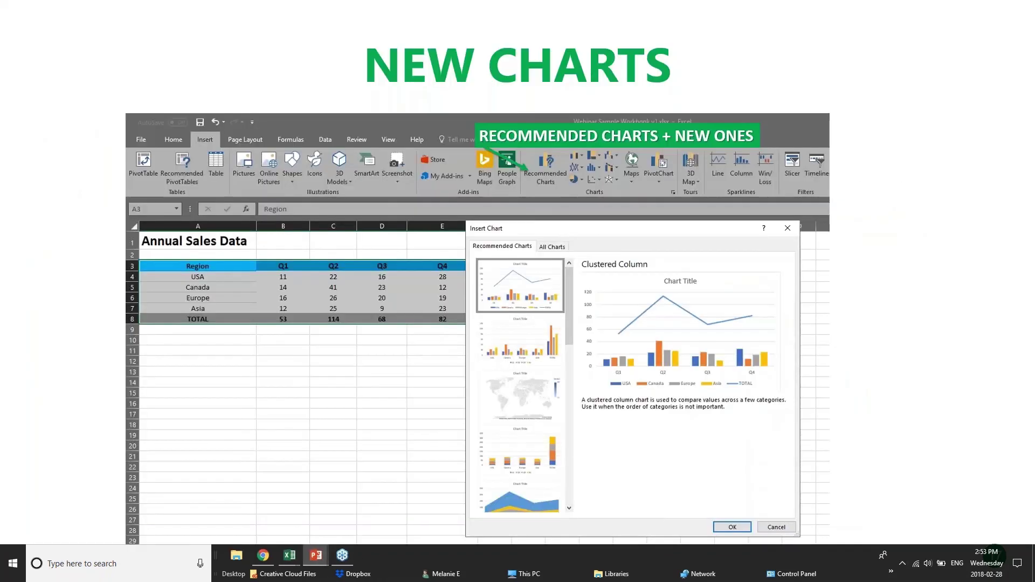
key(Right)
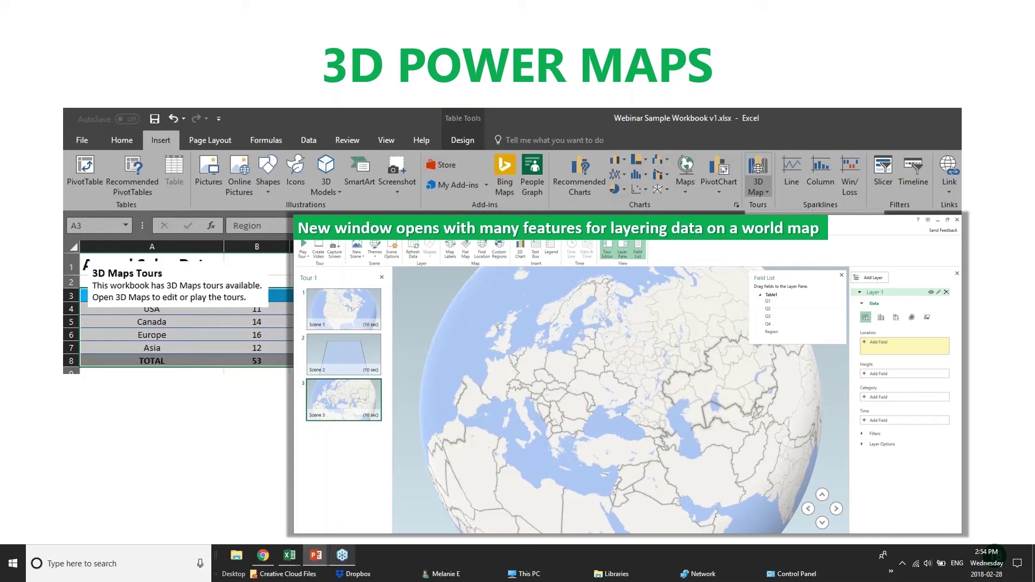
mouse_move(290, 556)
click(171, 519)
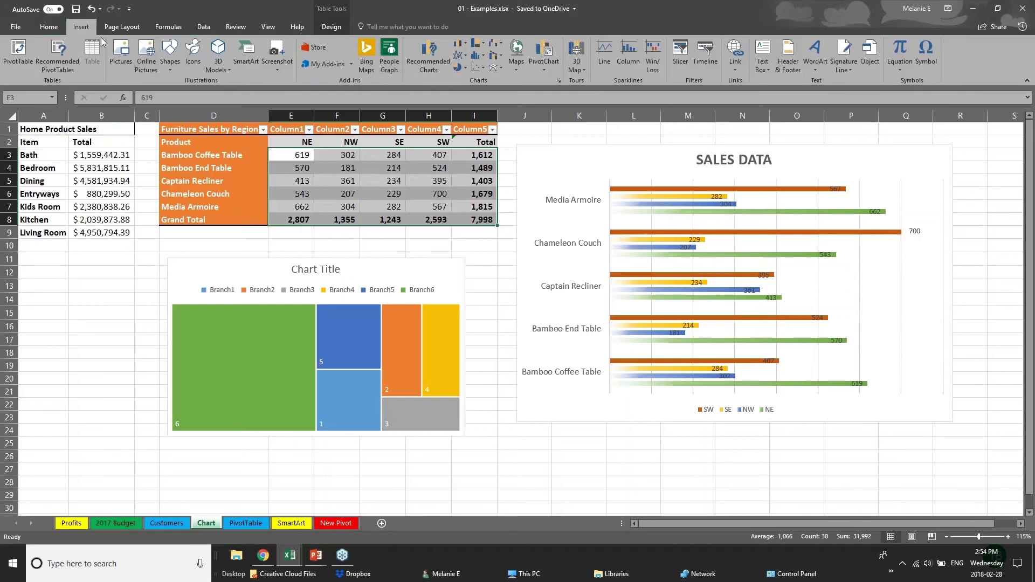
Open the Insert > 3D Map dropdown to view its options.
click(585, 72)
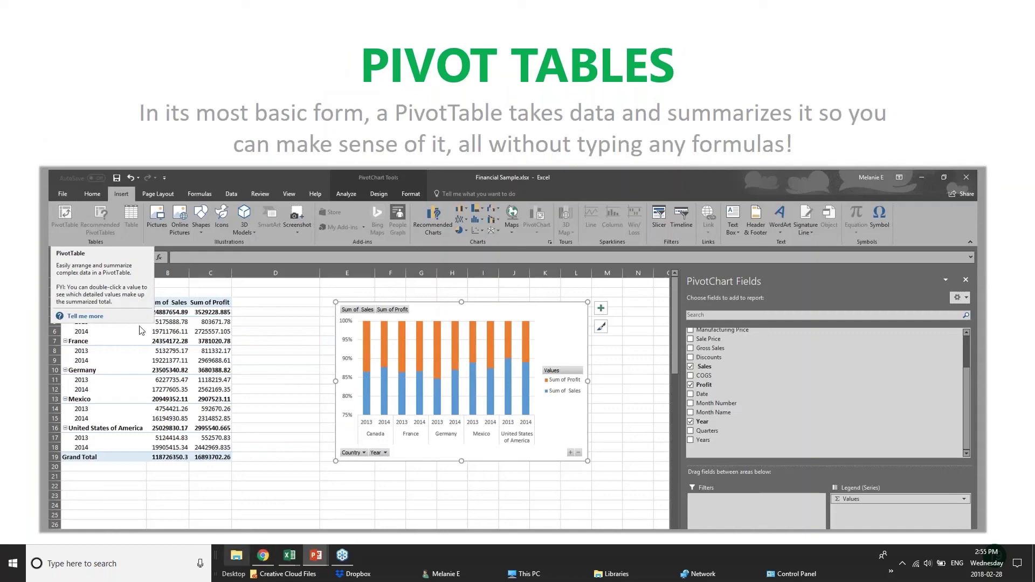
Bring up the Excel window previews to find pivotTables.xlsx.
mouse_move(286, 561)
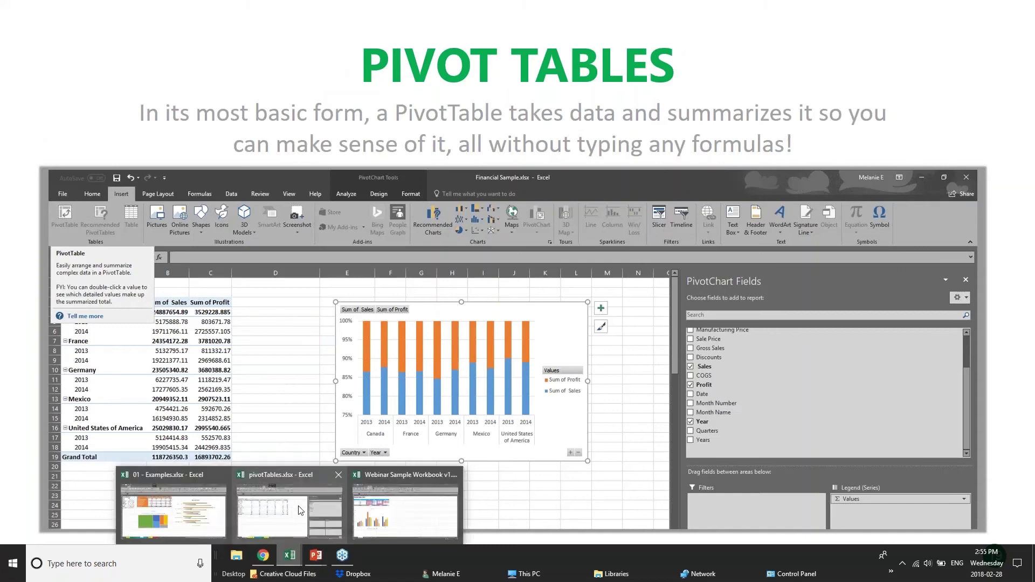
In pivotTables.xlsx, view the DateGrouping, OtherGrouping and Slicers sheets and hide PivotTable Fields.
click(307, 510)
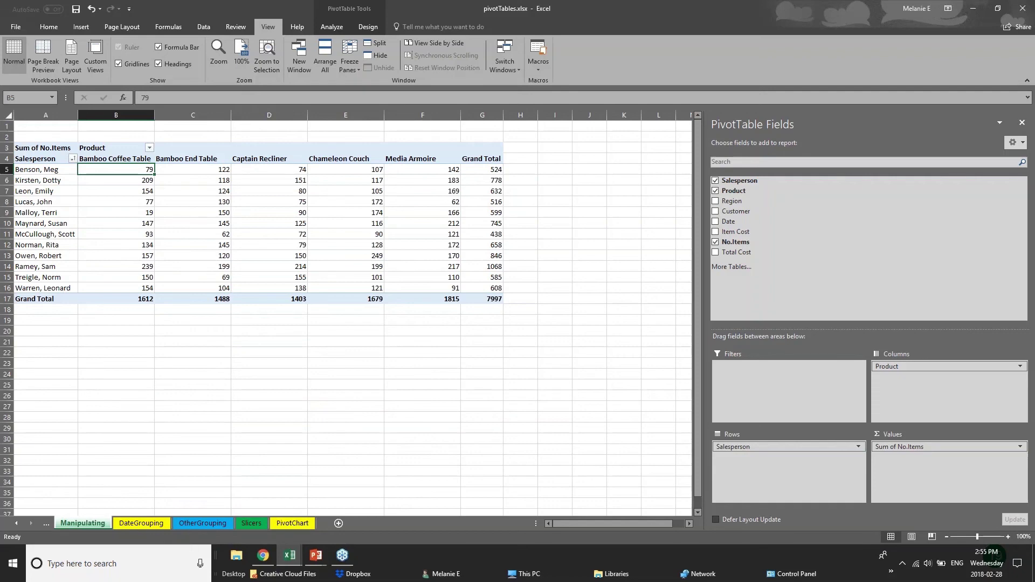
click(160, 525)
click(219, 524)
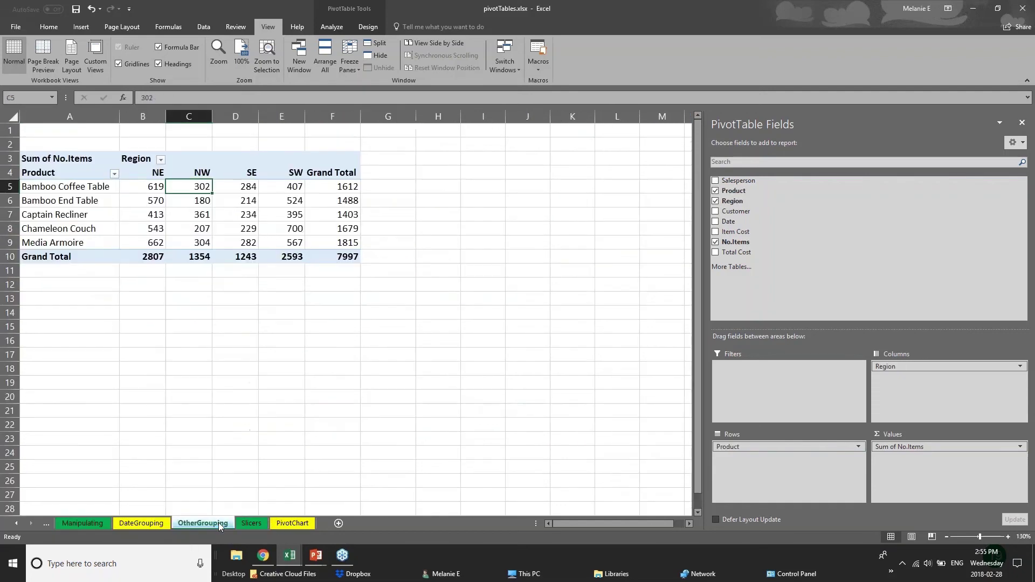
click(251, 524)
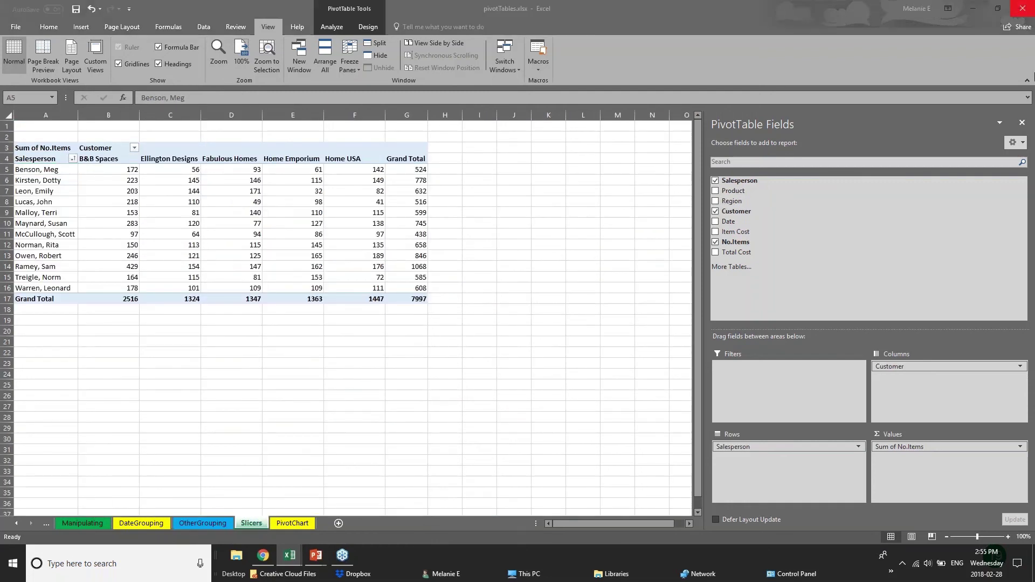
click(1022, 123)
Select the whole Slicers pivot table, then bring back the Pivot Tables slide.
click(318, 270)
click(112, 289)
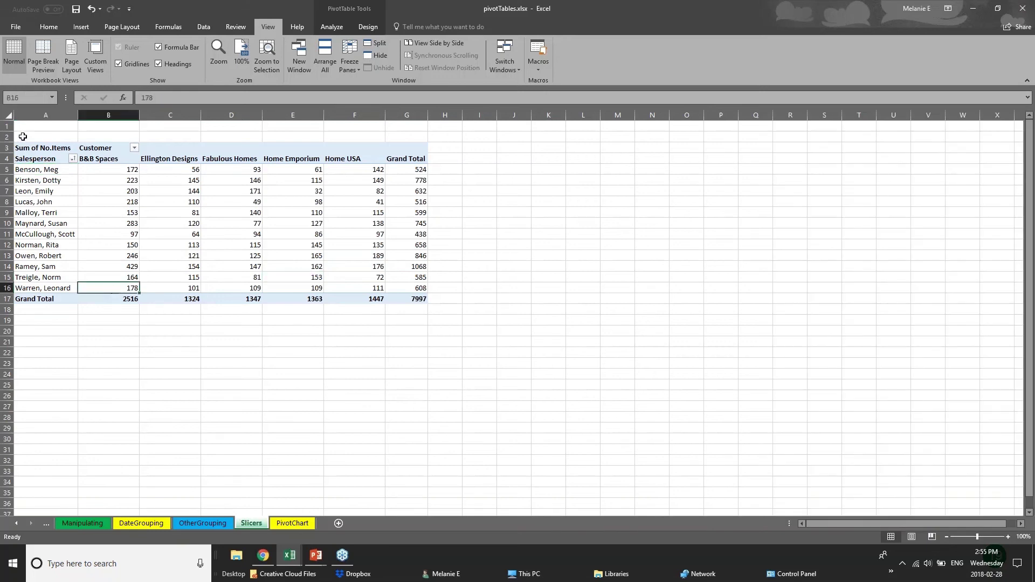
click(39, 141)
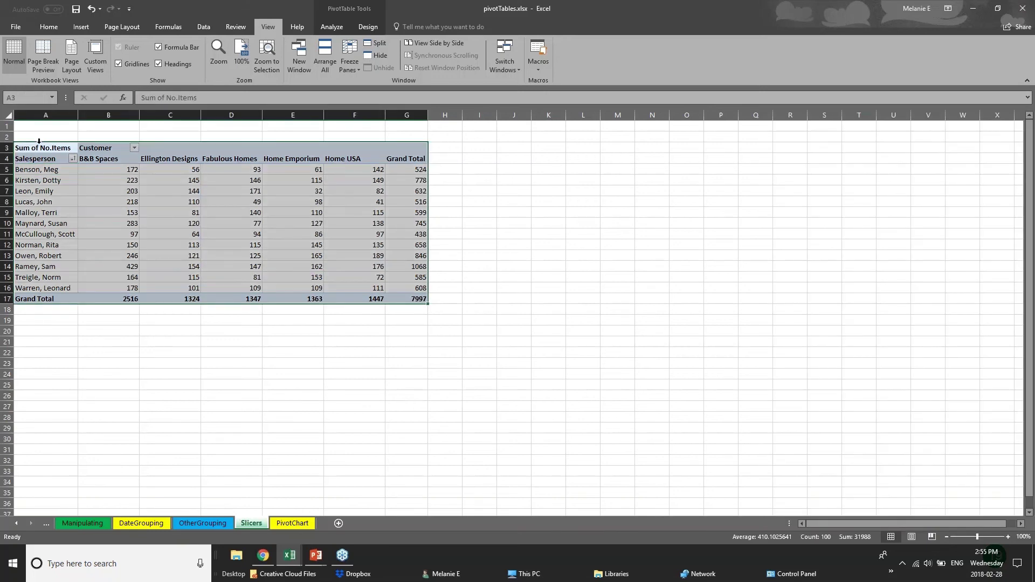
click(317, 557)
click(345, 517)
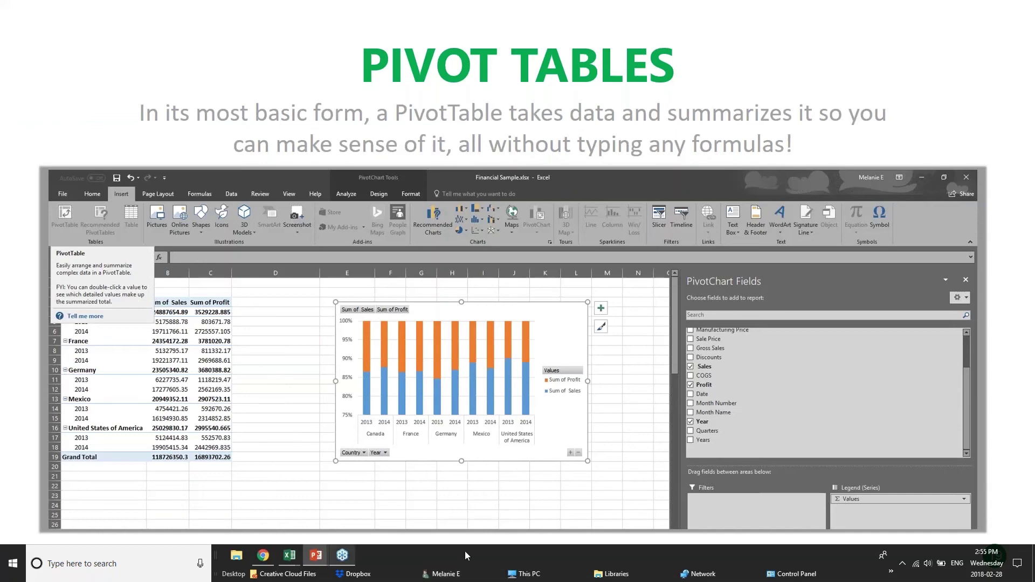
In the pivotTables workbook, select salesperson entries and the Ellington Designs values in the Slicers pivot.
mouse_move(297, 555)
click(297, 518)
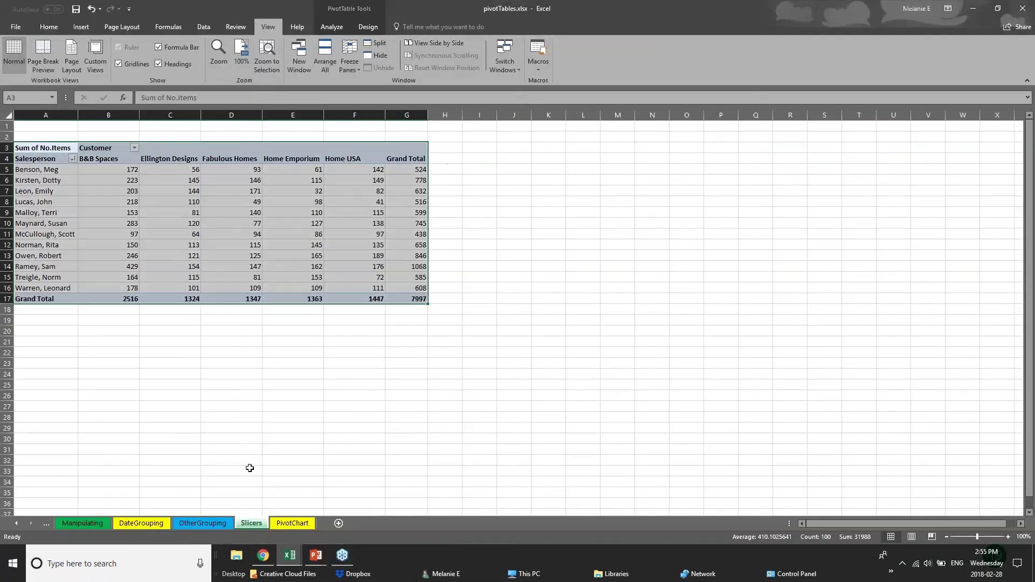
click(28, 171)
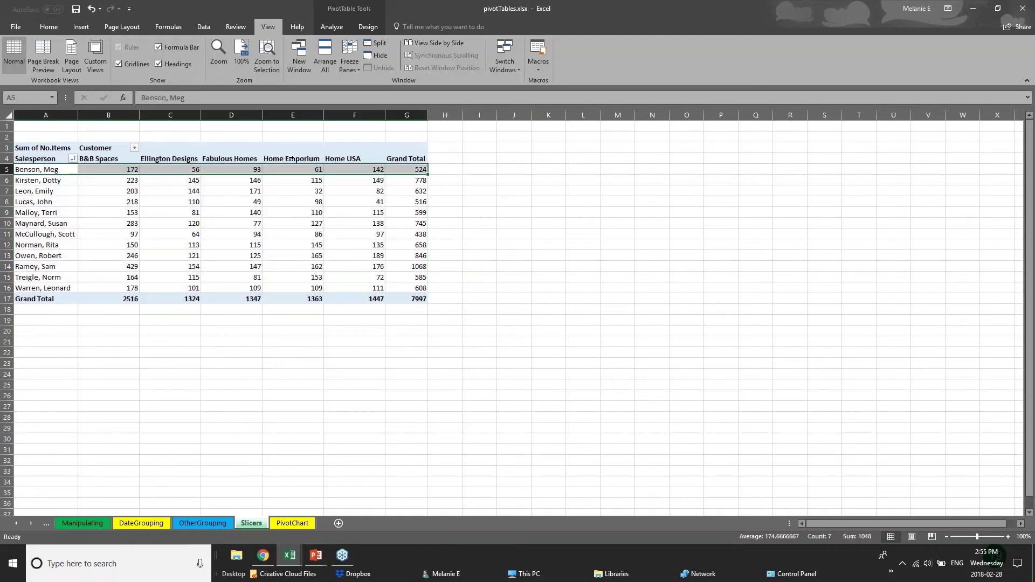
click(445, 169)
click(75, 191)
drag(100, 194, 54, 203)
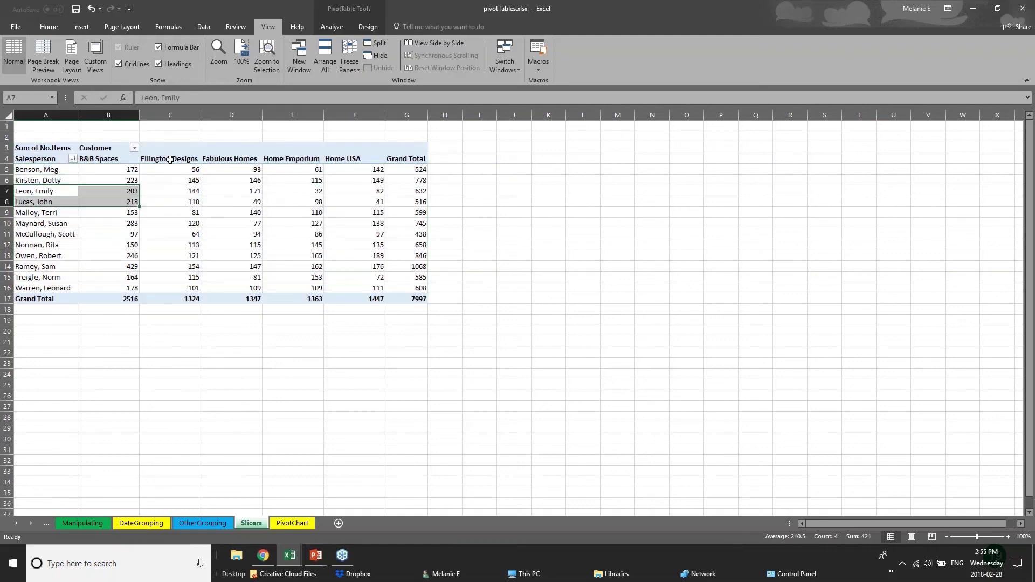
drag(170, 158, 172, 301)
click(226, 335)
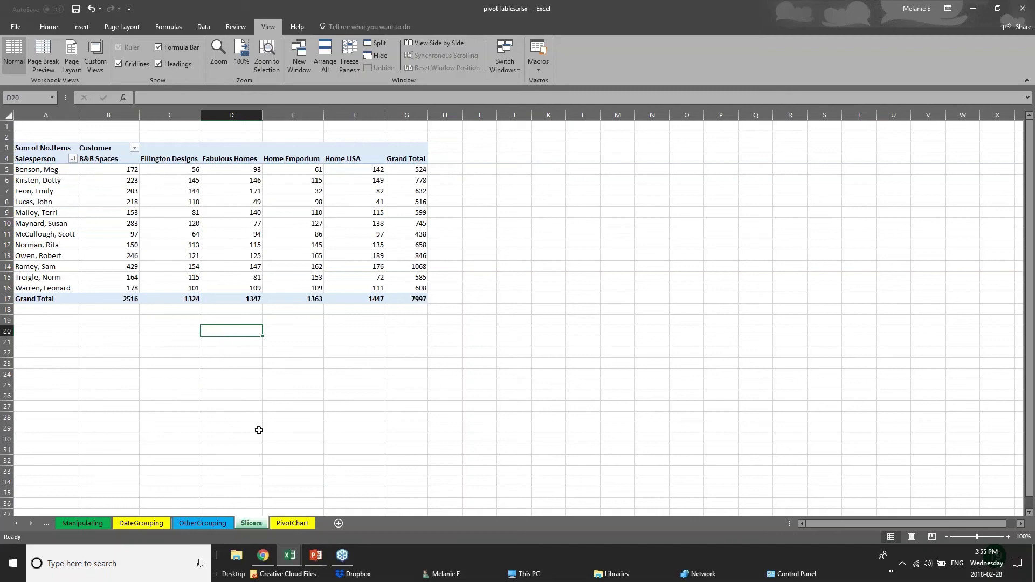
Look at the OtherGrouping and PivotChart sheets, then open the Examples workbook's PivotTable sheet.
click(218, 524)
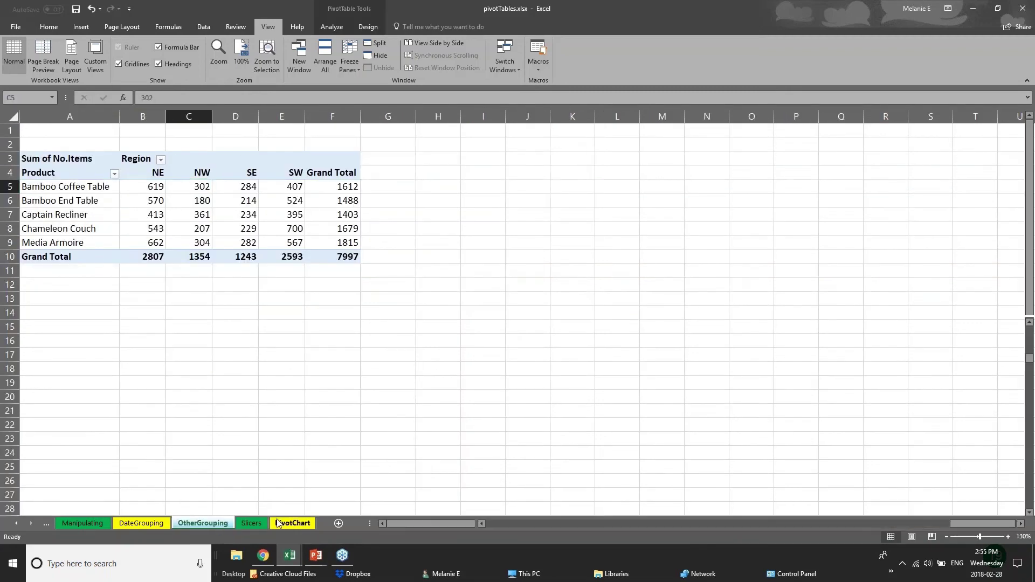
click(277, 523)
mouse_move(290, 555)
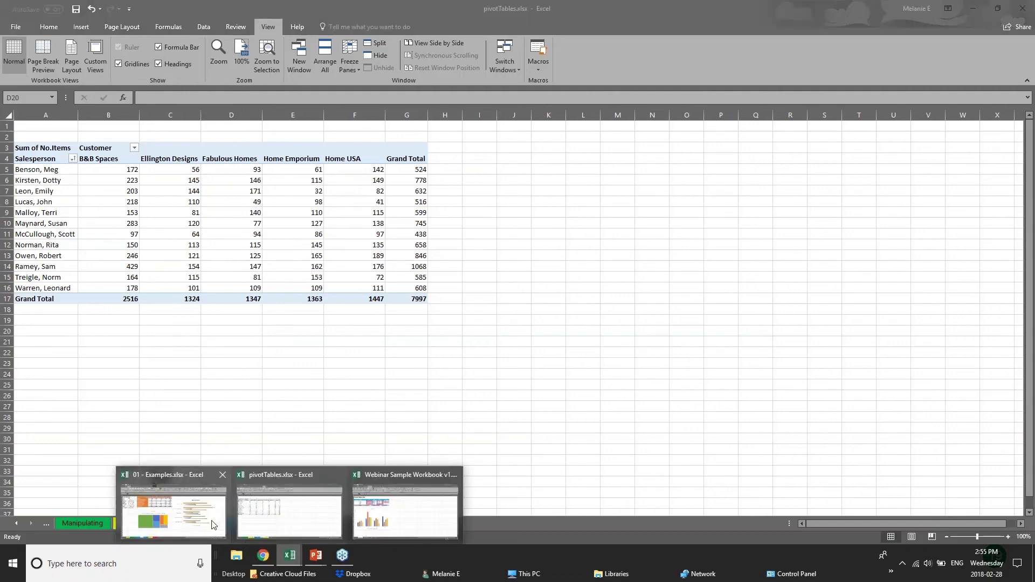
click(200, 534)
click(251, 524)
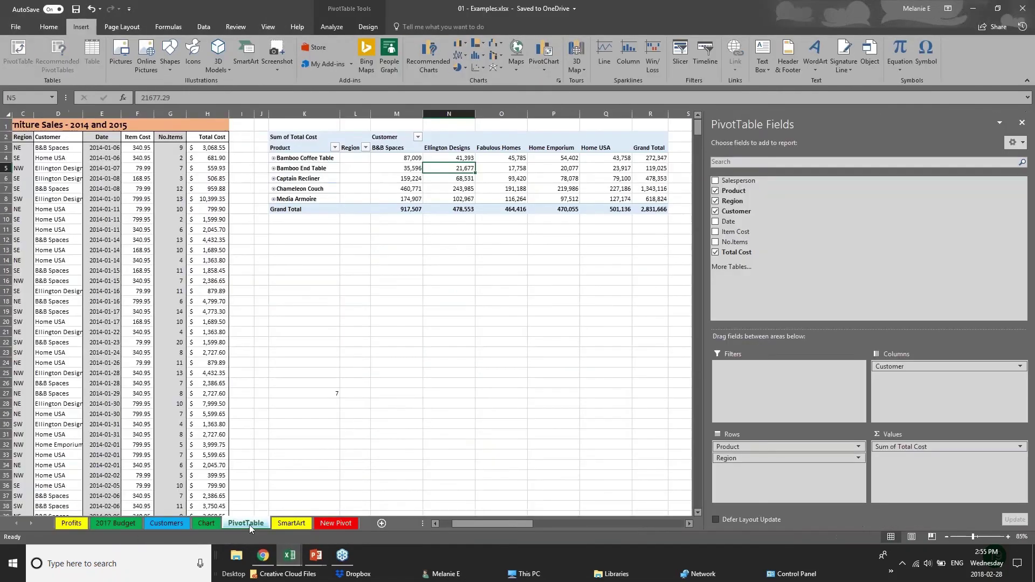
click(288, 137)
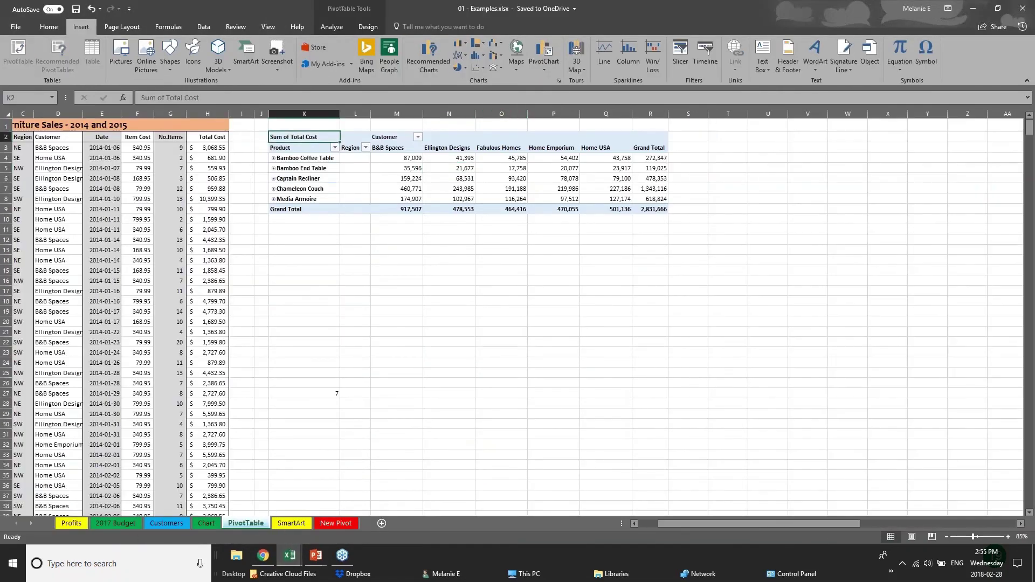
drag(280, 126, 730, 229)
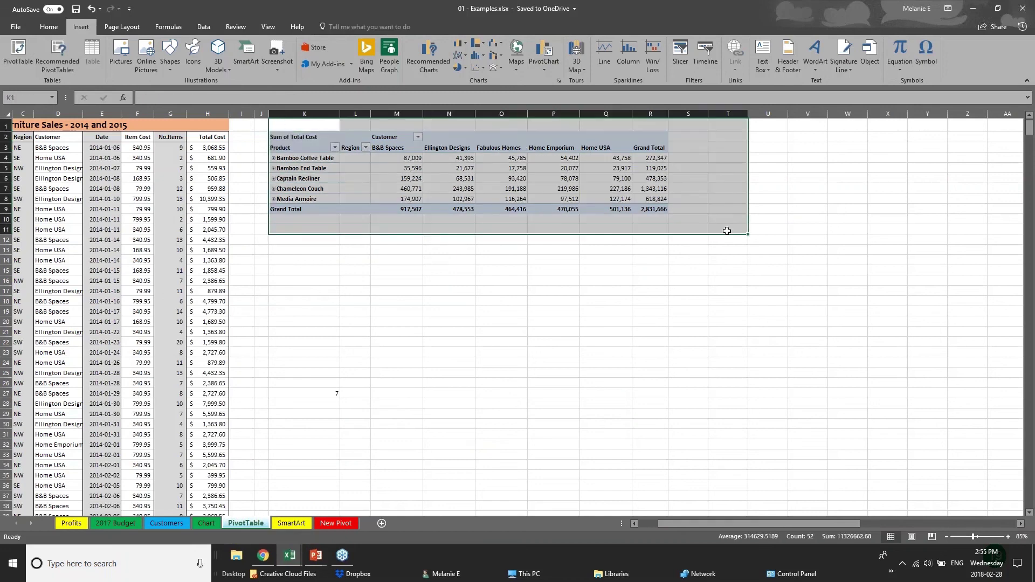
key(Delete)
click(147, 217)
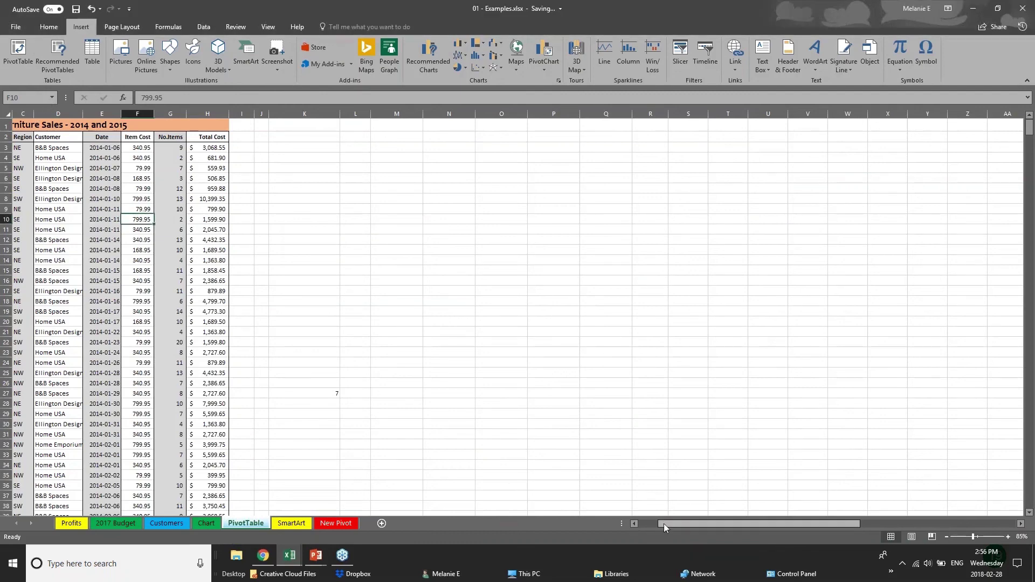
drag(660, 528, 641, 528)
click(48, 168)
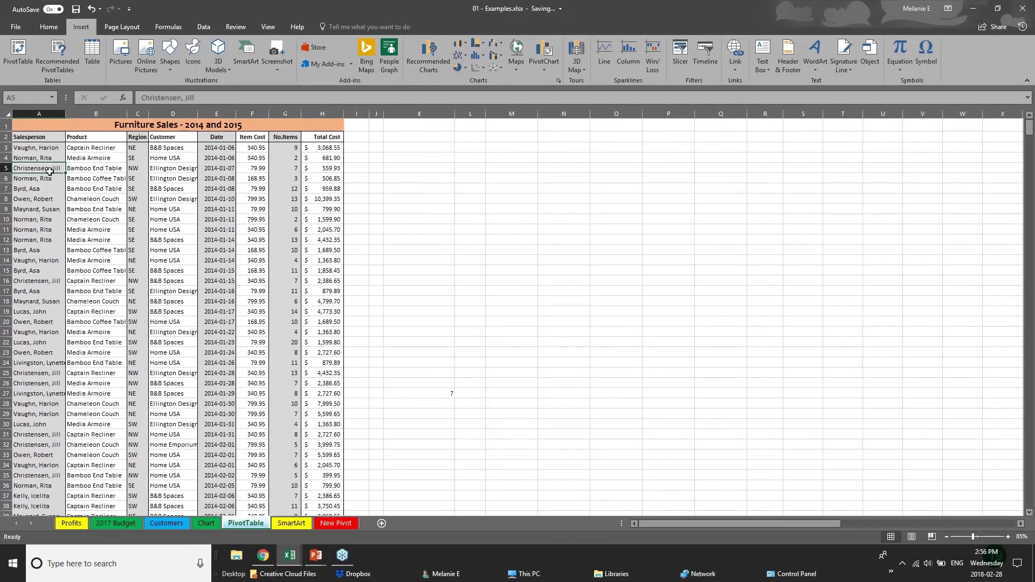
scroll(25, 316, down, 5)
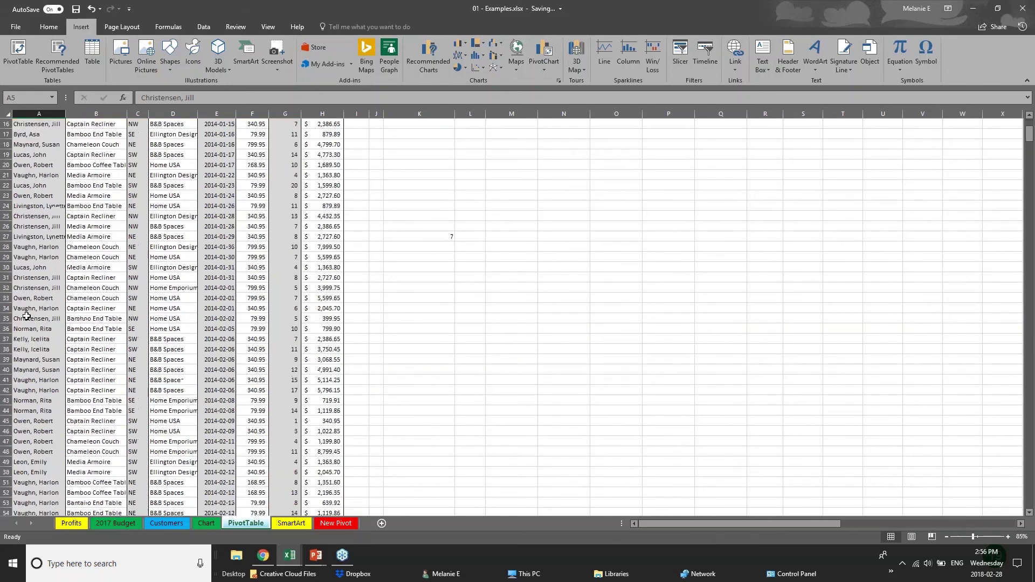
scroll(26, 316, up, 5)
click(316, 150)
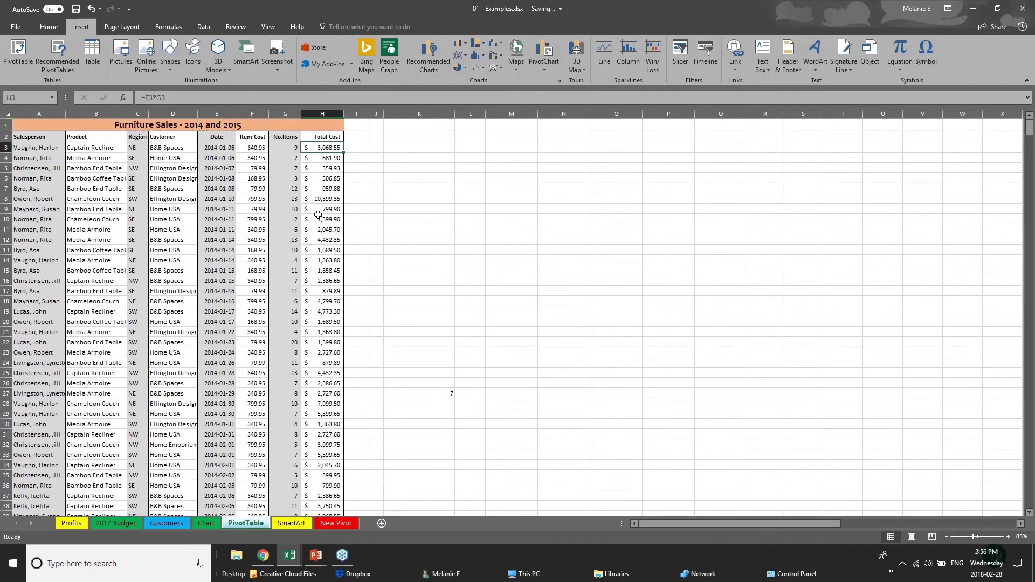
click(318, 218)
click(137, 150)
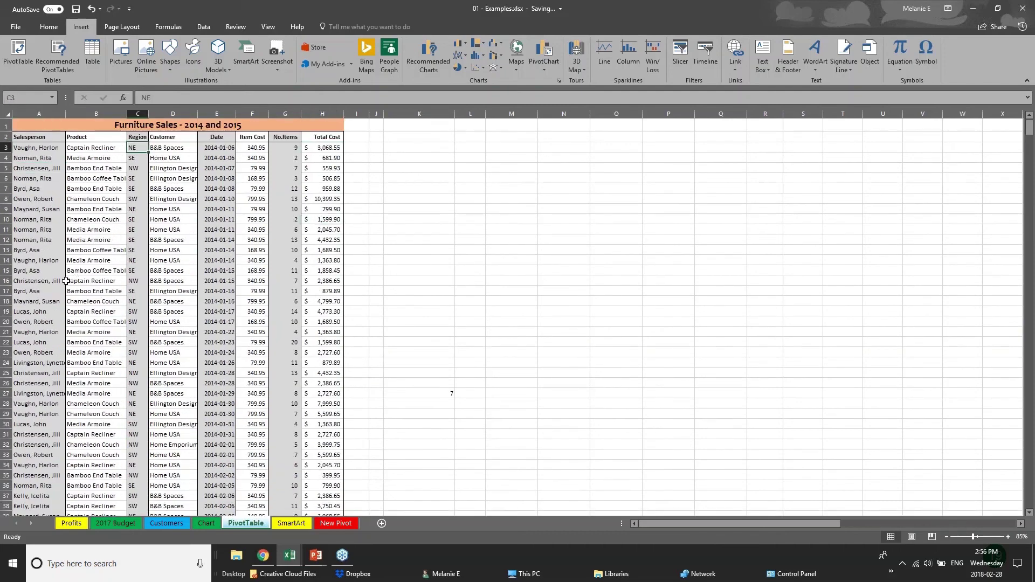
click(61, 300)
scroll(68, 430, down, 16)
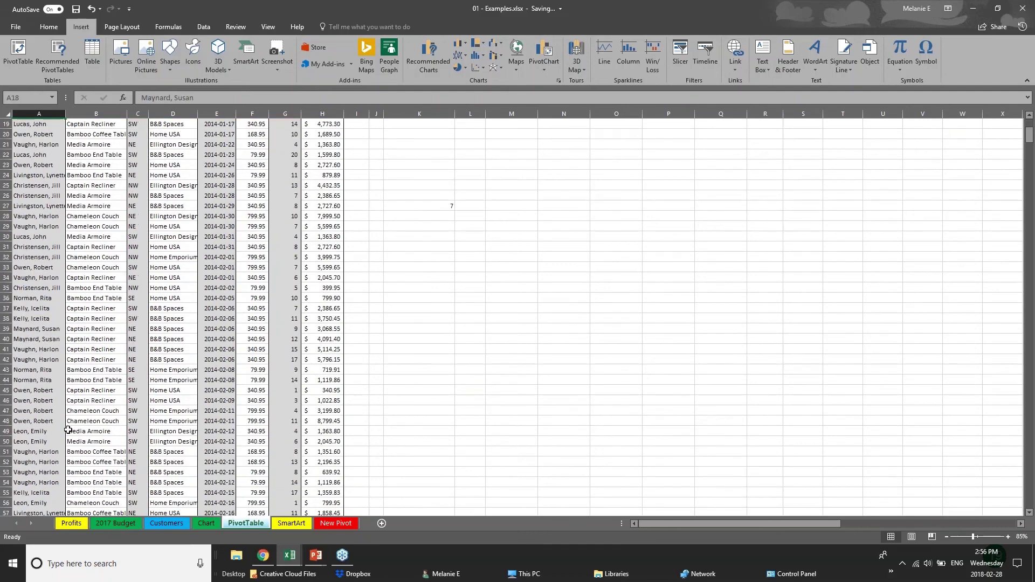
scroll(68, 430, down, 12)
scroll(68, 430, up, 9)
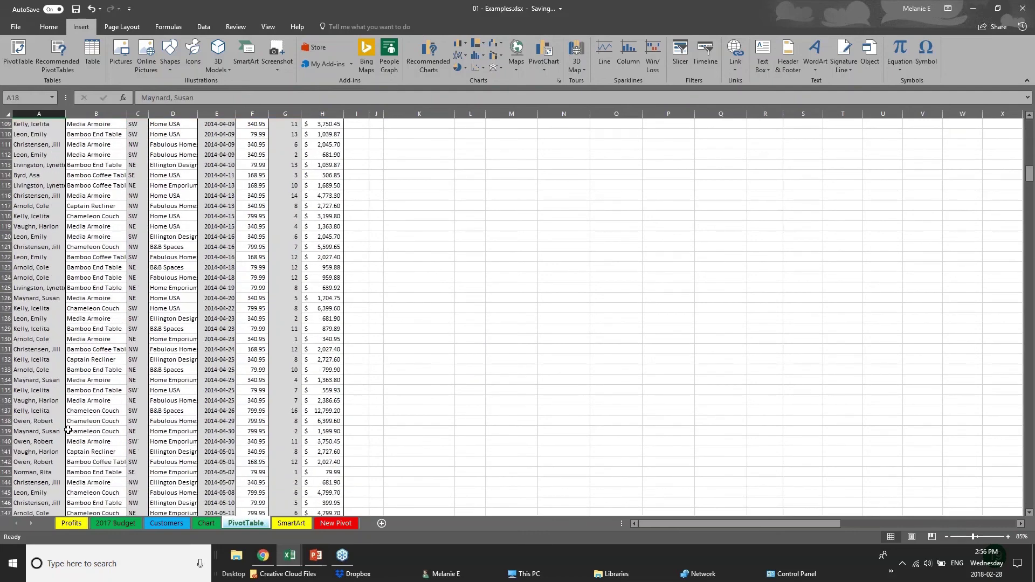
scroll(68, 430, up, 19)
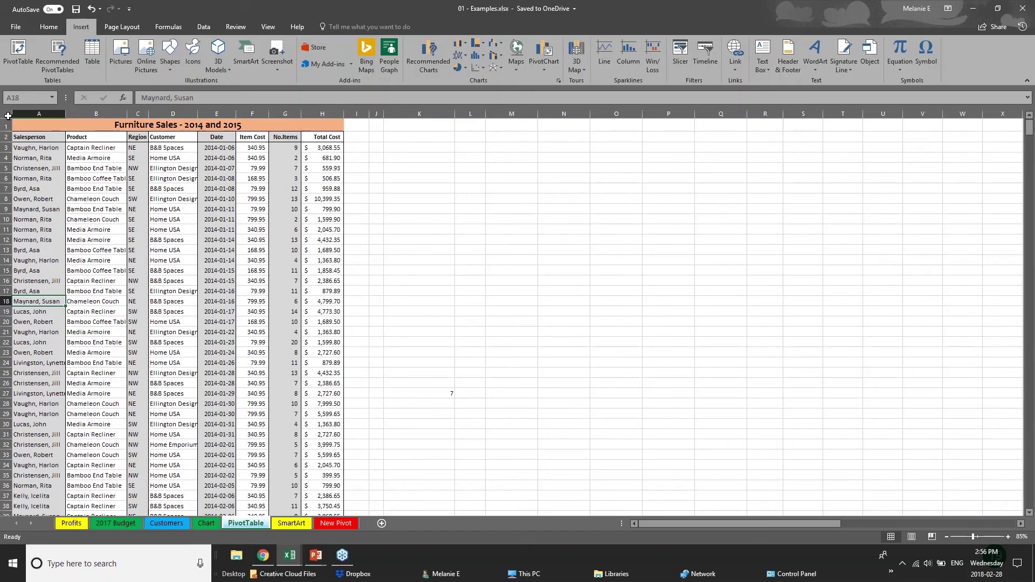
click(8, 116)
click(410, 260)
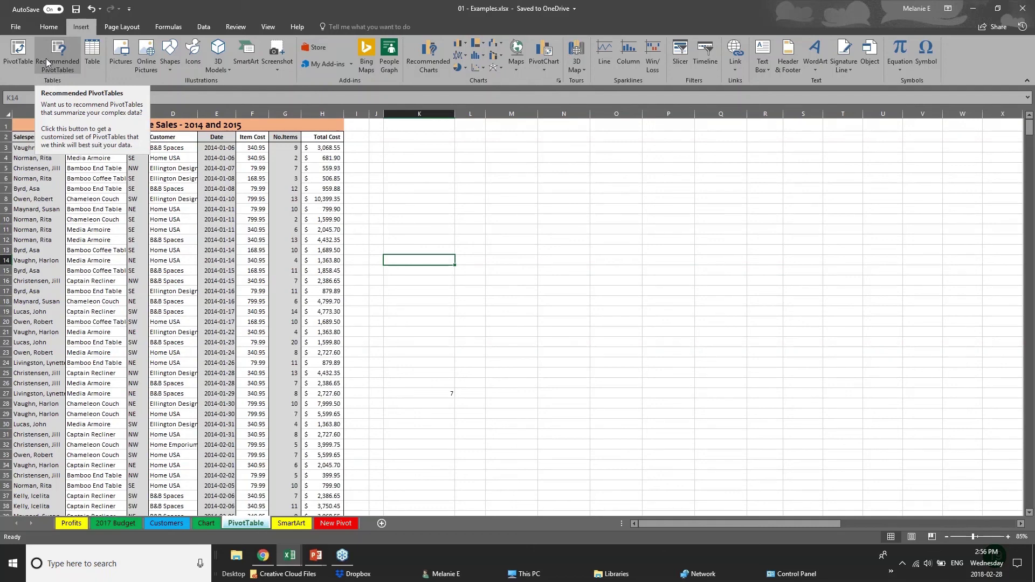
Try creating a PivotTable from the whole sheet, dismissing the invalid field name errors, then cancel.
click(15, 65)
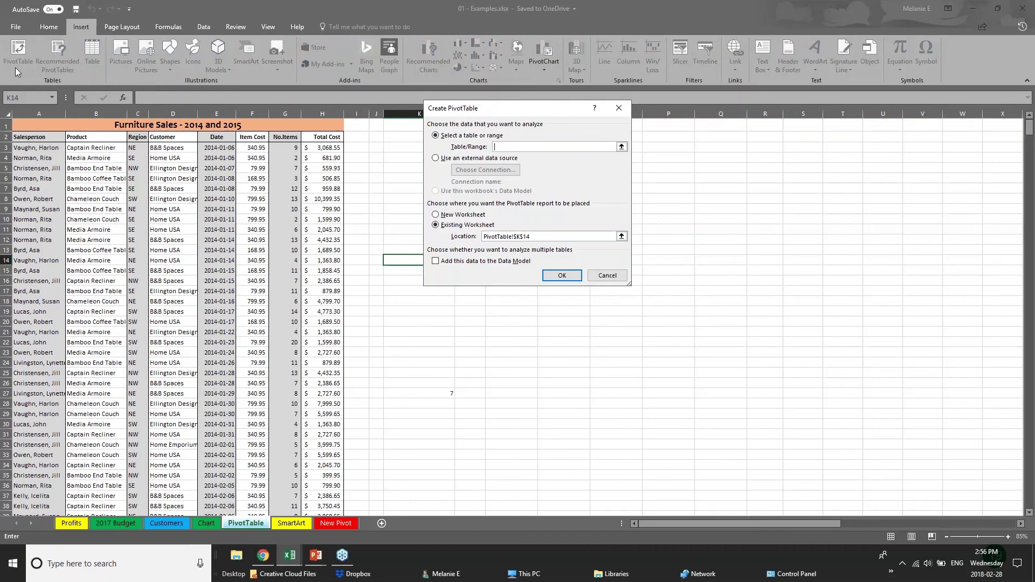
click(33, 114)
key(Escape)
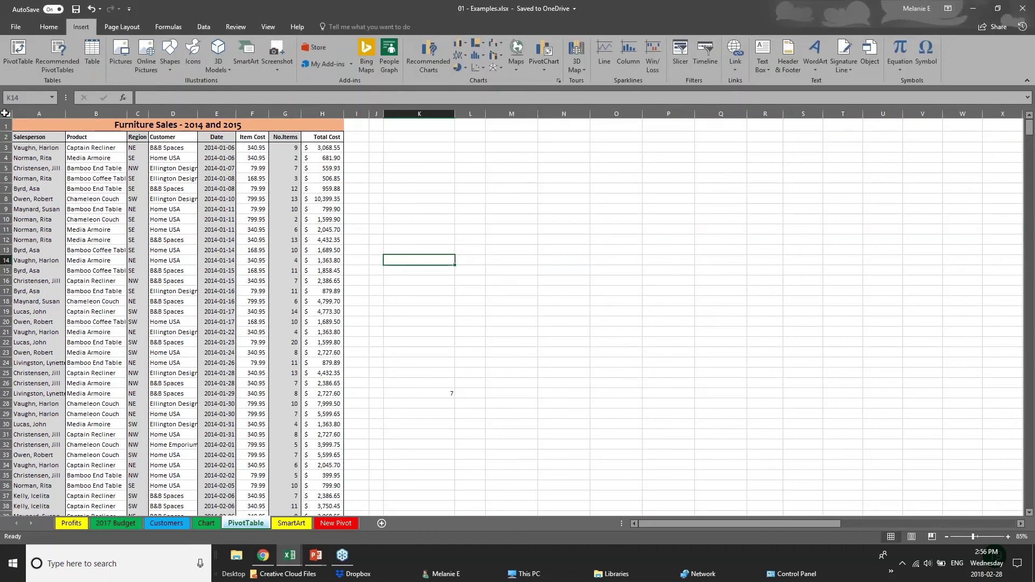
click(7, 114)
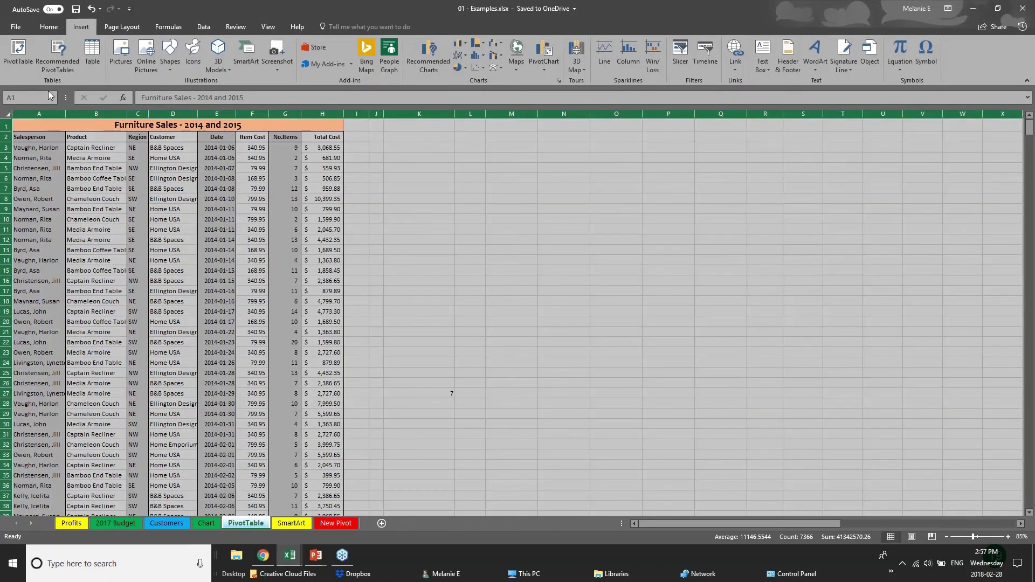
click(18, 49)
click(562, 276)
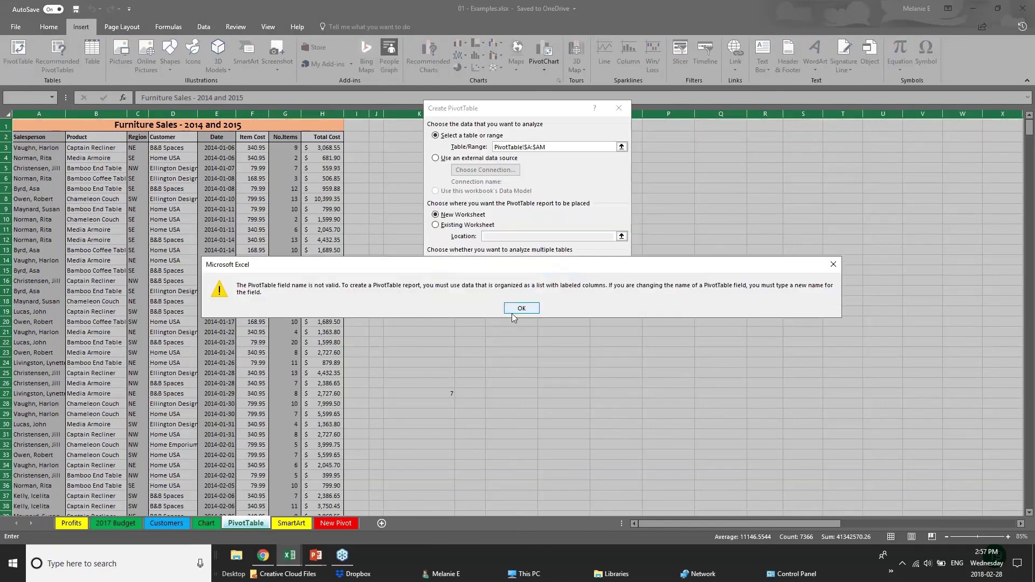
click(512, 311)
click(550, 279)
click(534, 308)
key(Escape)
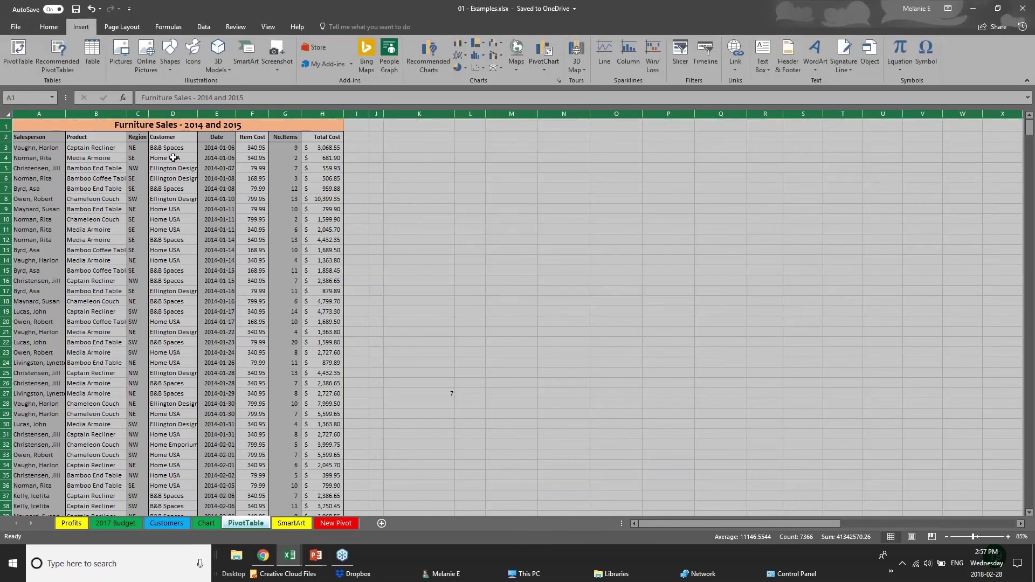
Create the PivotTable on a new worksheet from the data in columns A to H.
click(173, 158)
drag(22, 113, 341, 121)
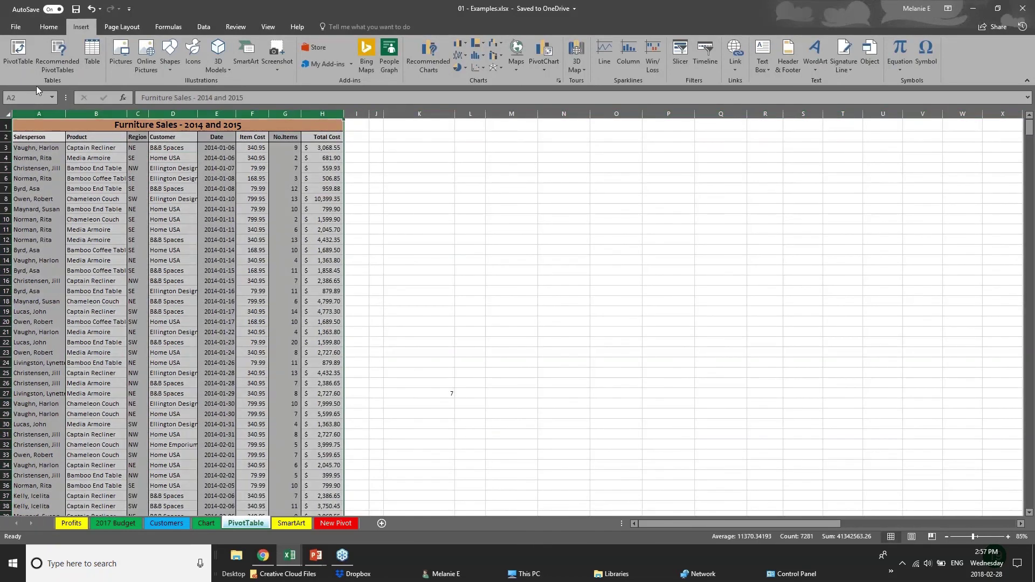
click(18, 53)
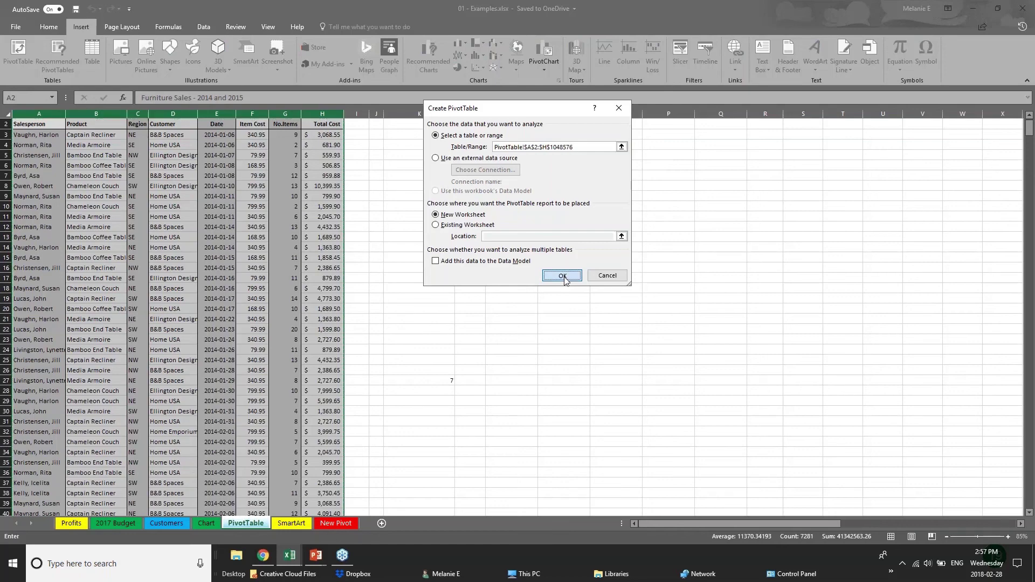
click(562, 279)
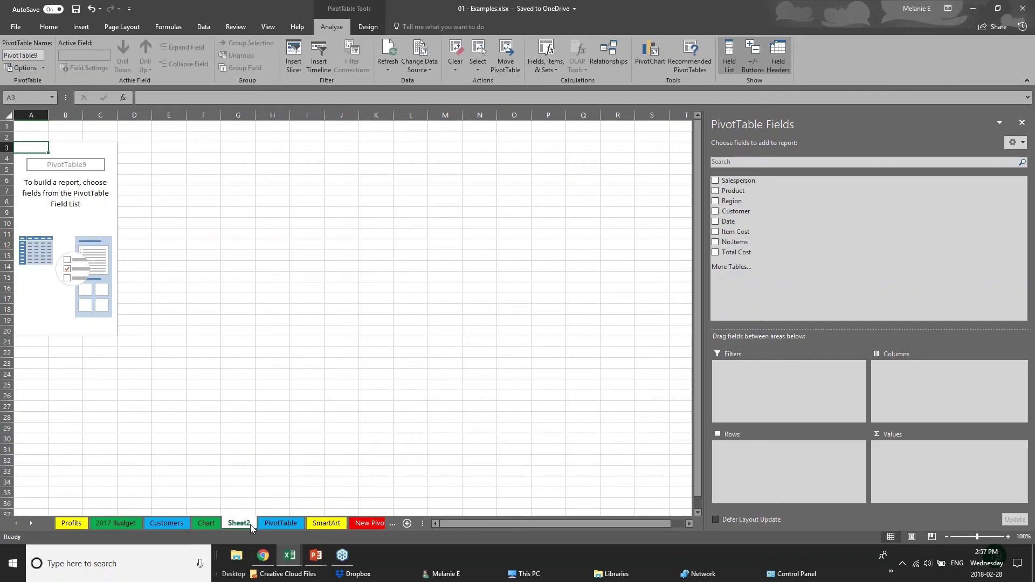
Rename Sheet2 to 'PIVOT 2' and select a cell in the empty PivotTable9.
double_click(250, 525)
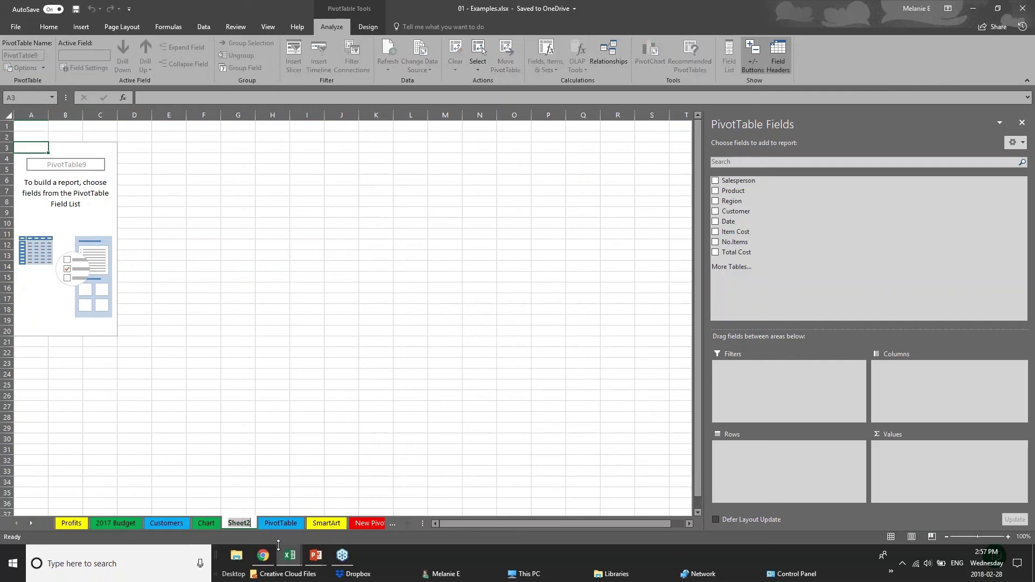
text(PIVO)
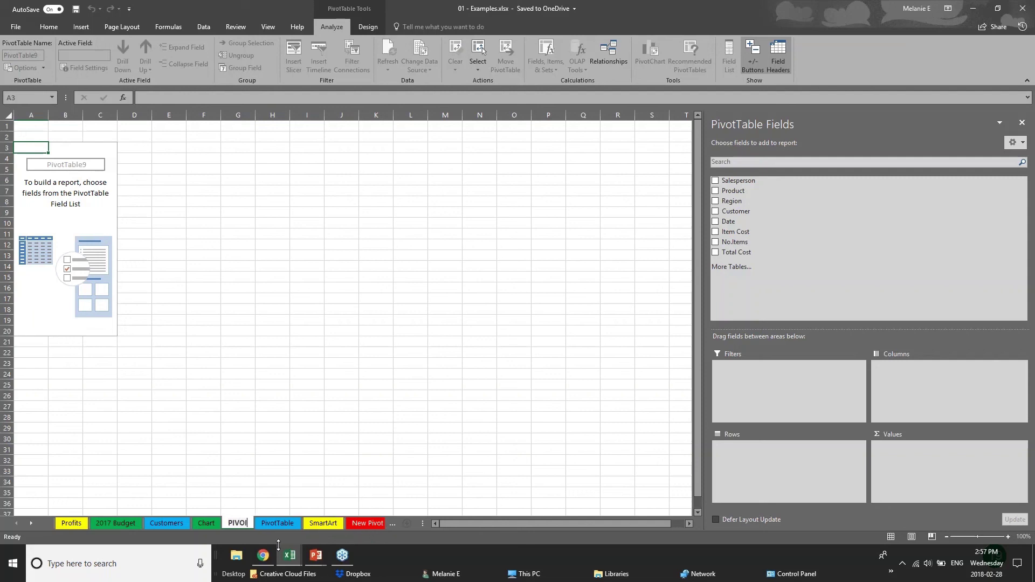
text(T 2)
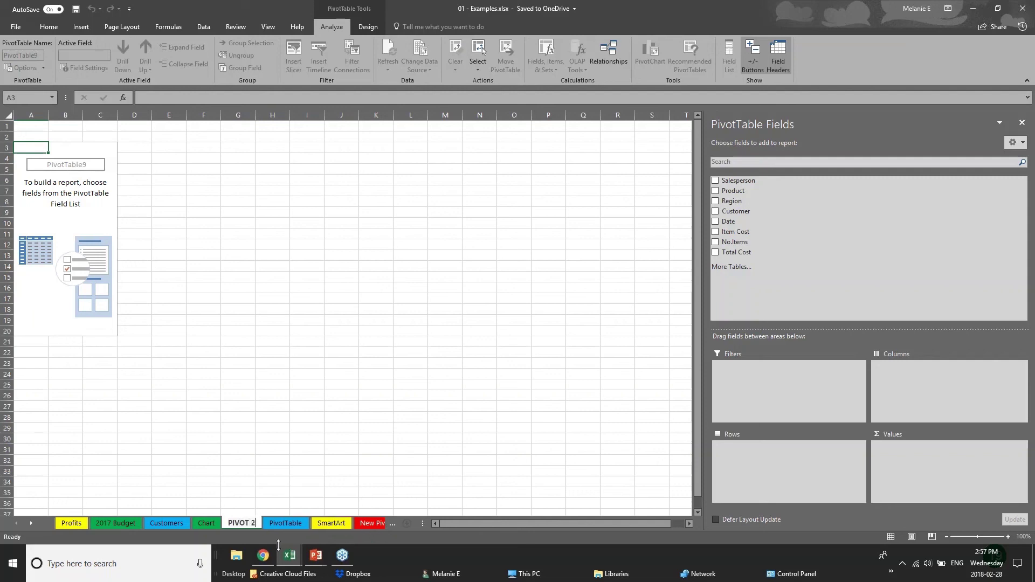
key(Return)
click(77, 167)
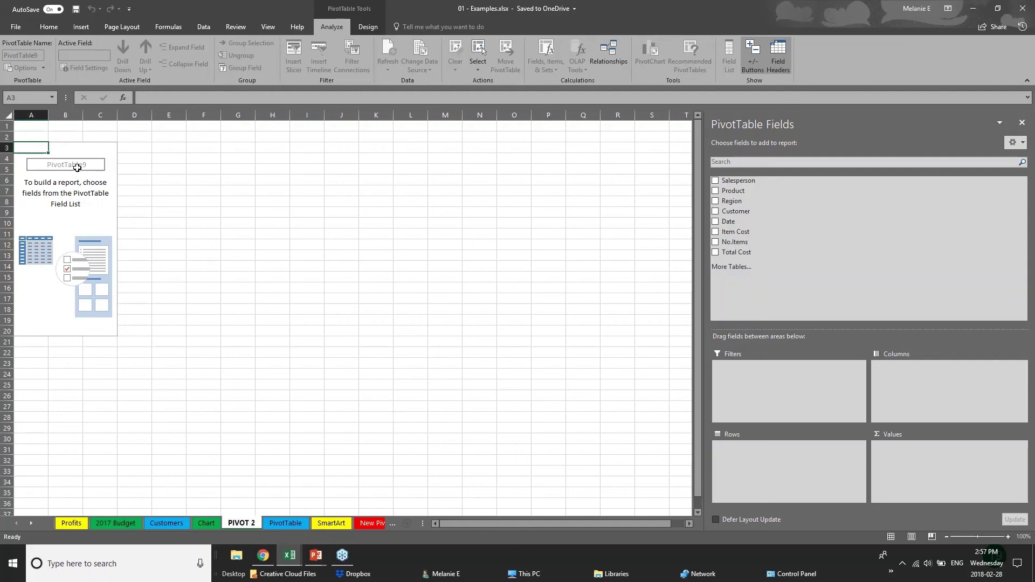
key(Up)
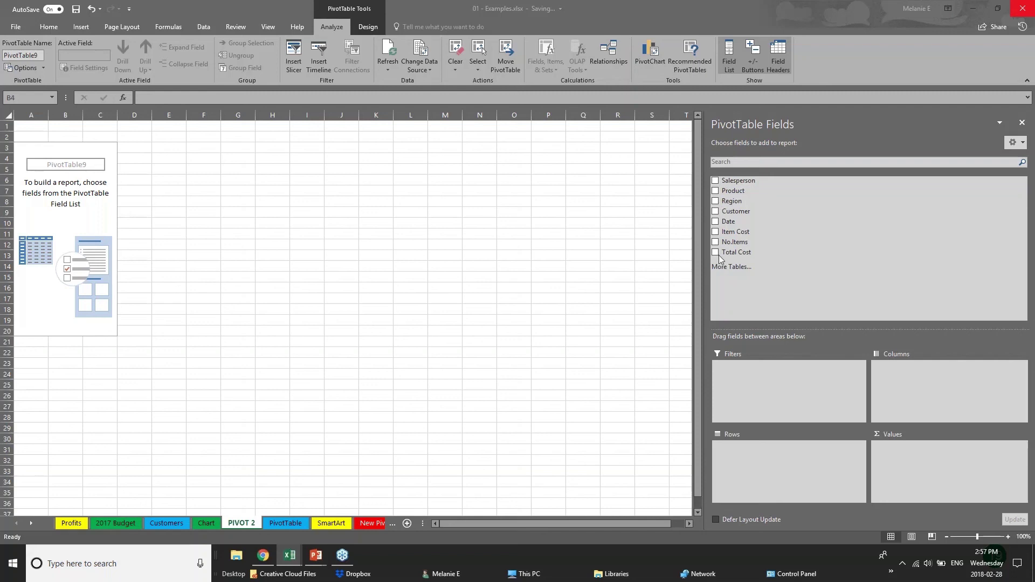
Group the pivot by Region and year only, sum Total Cost, and widen columns A and B.
click(716, 202)
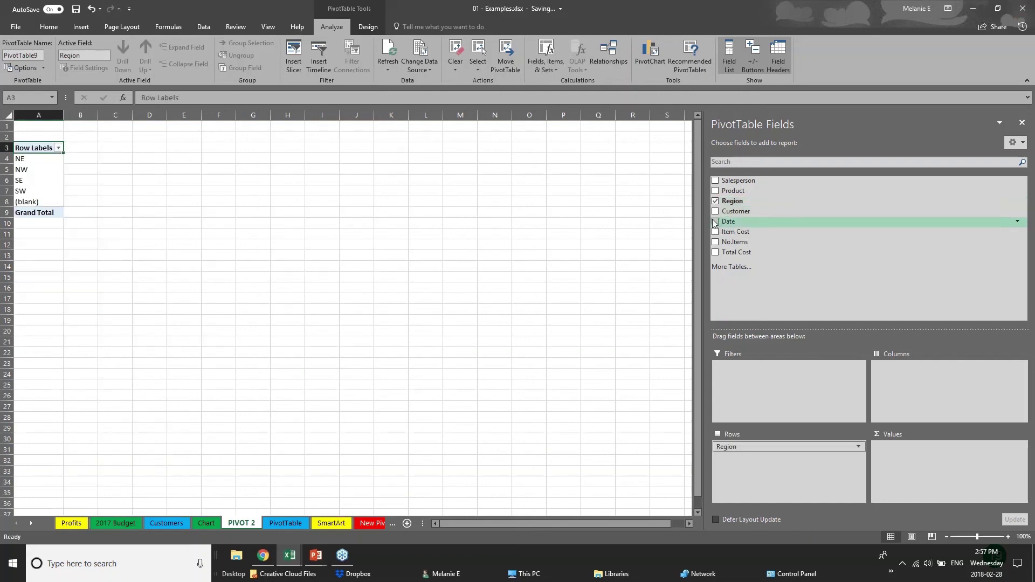
click(716, 221)
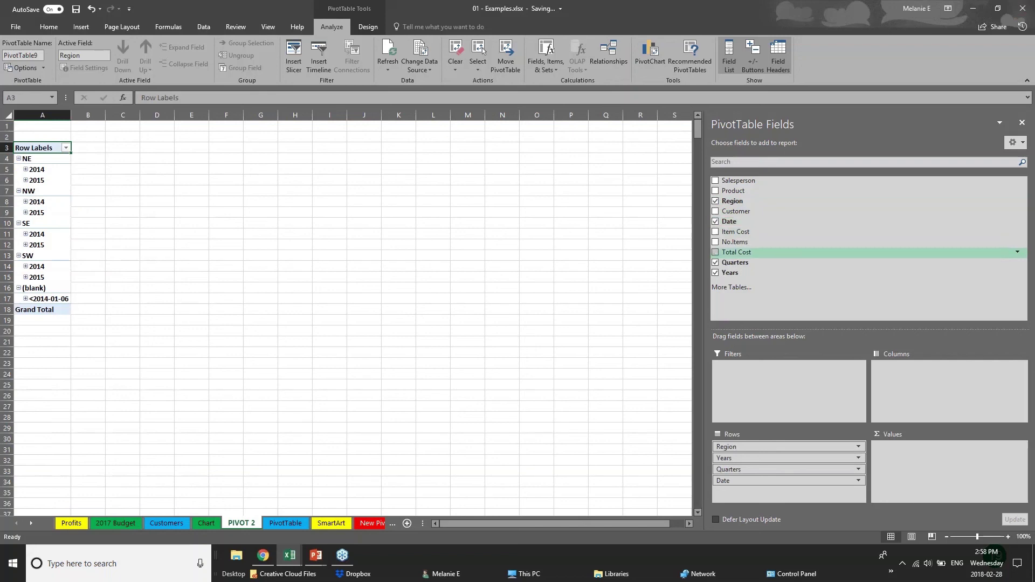
click(716, 262)
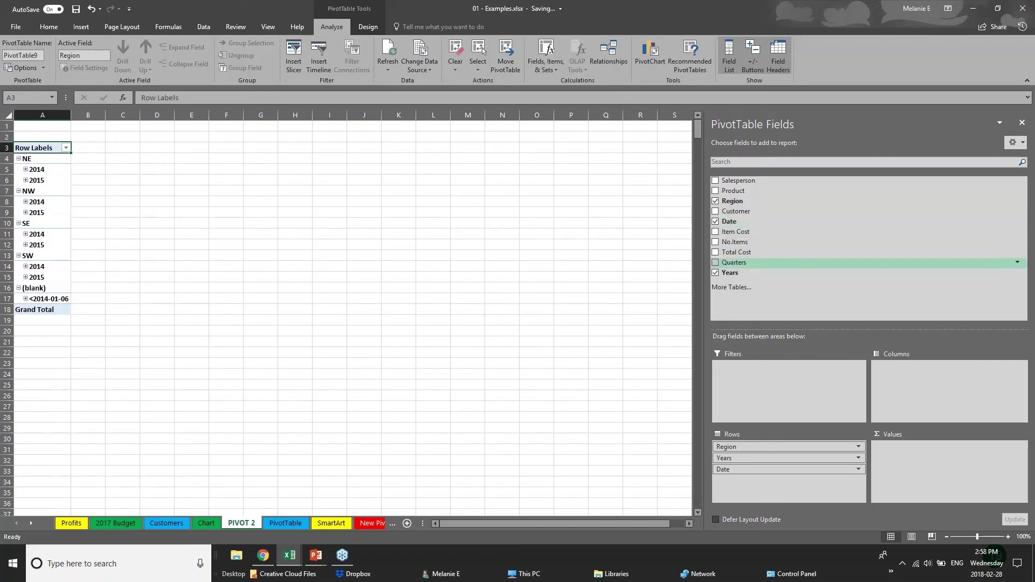
click(715, 222)
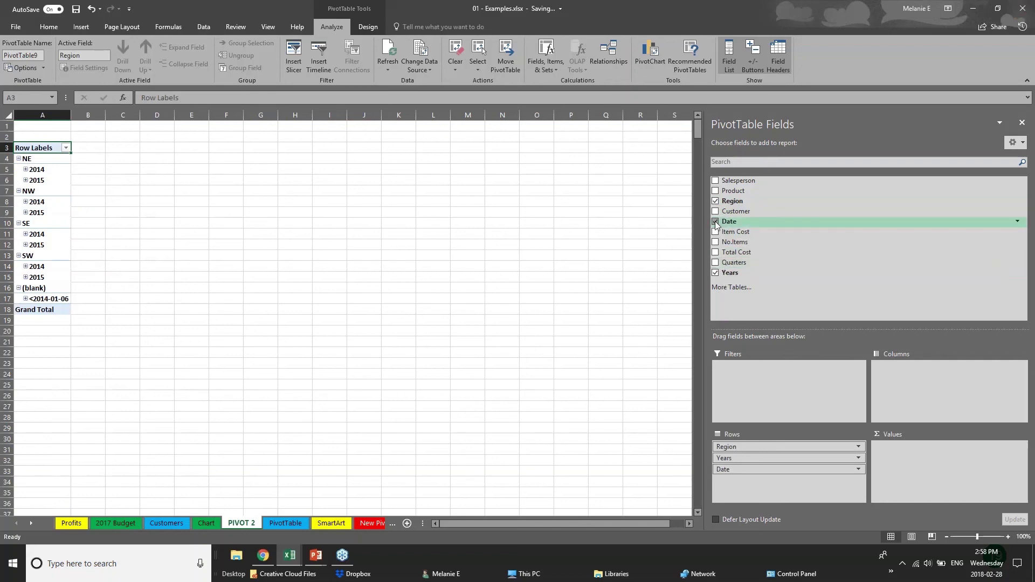
click(716, 253)
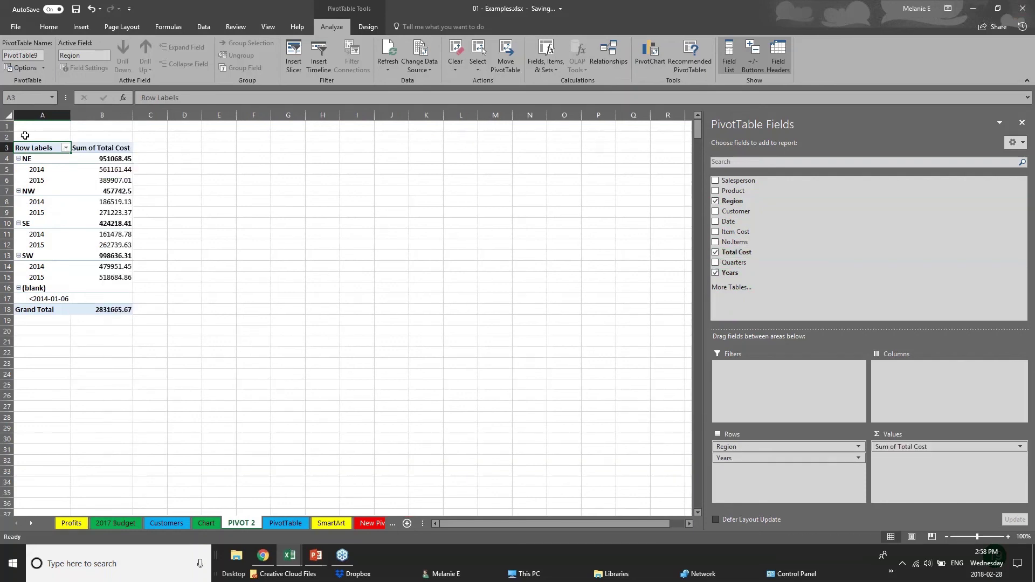
drag(72, 119, 113, 118)
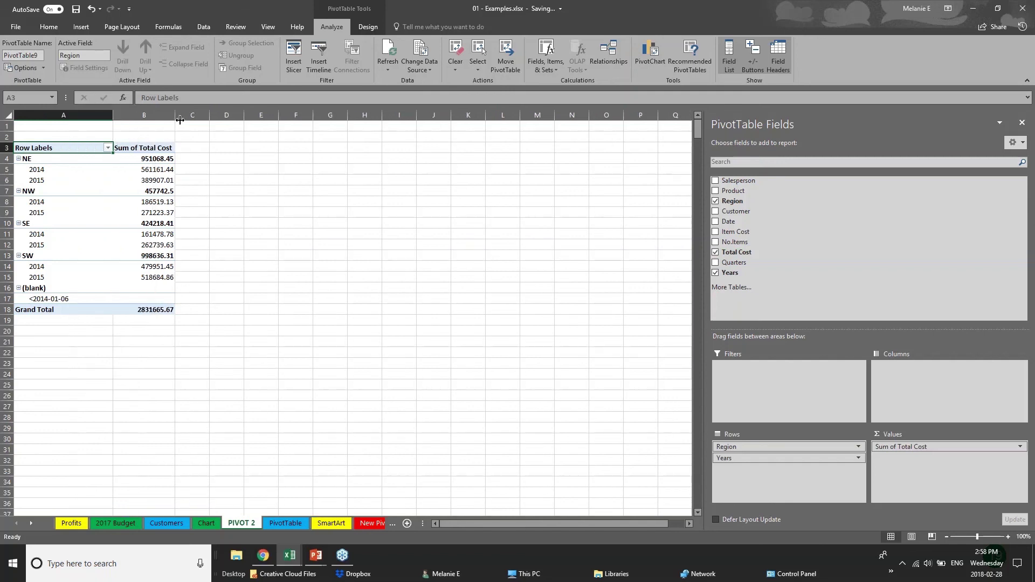
drag(176, 118, 242, 119)
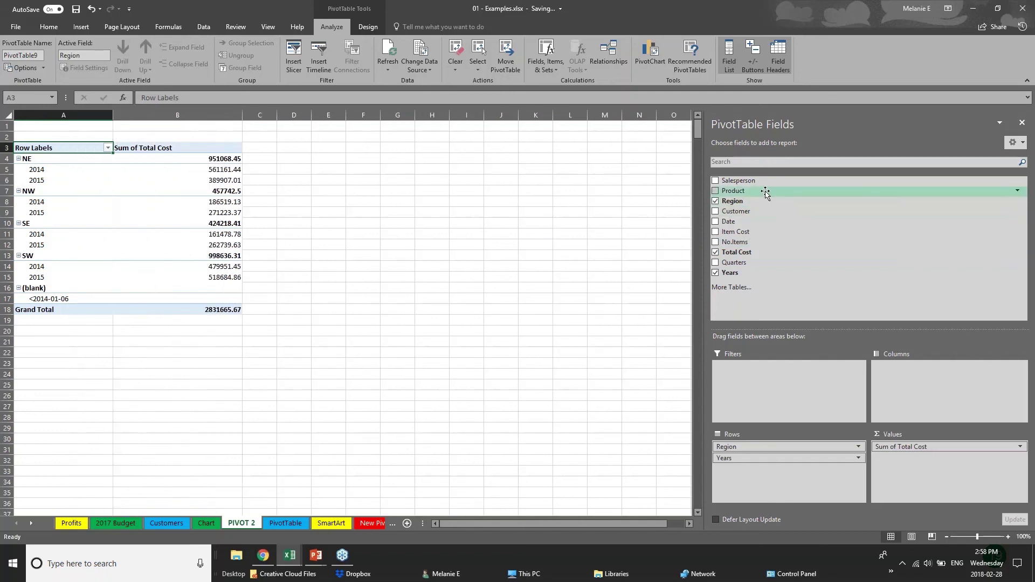
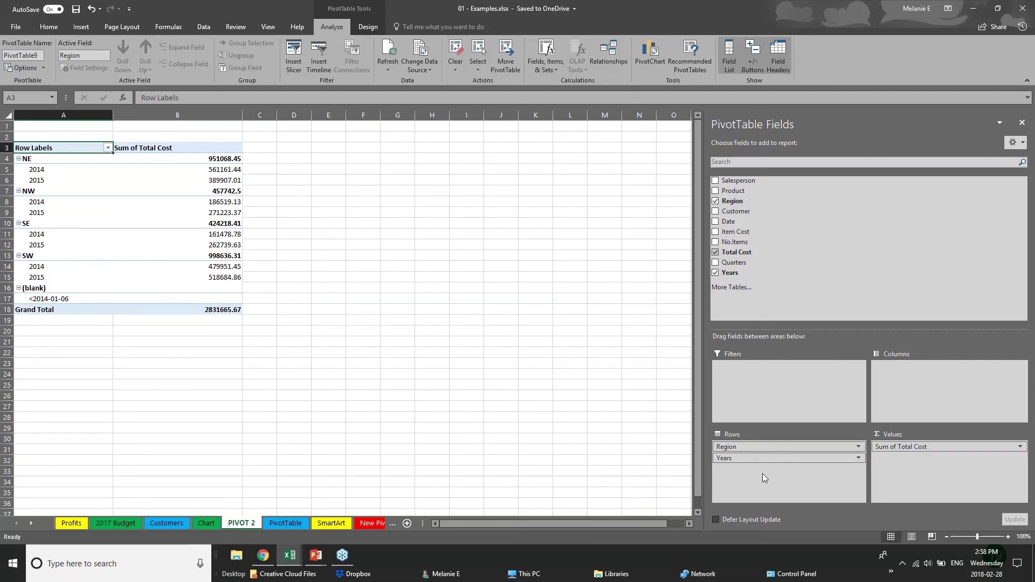
Move the Years field into the Columns area so the years run across the pivot.
click(730, 458)
click(773, 459)
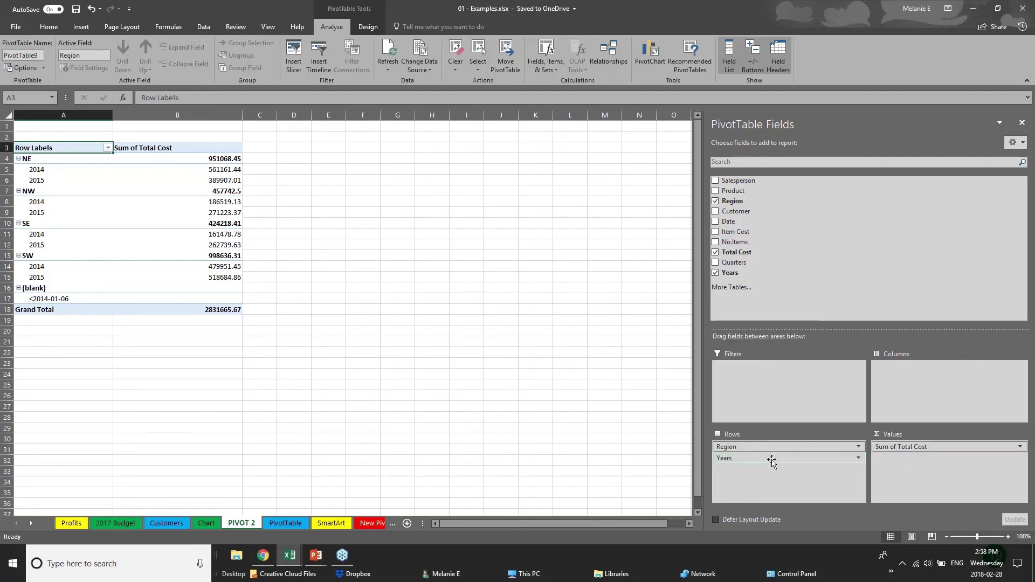
click(773, 460)
drag(774, 460, 924, 375)
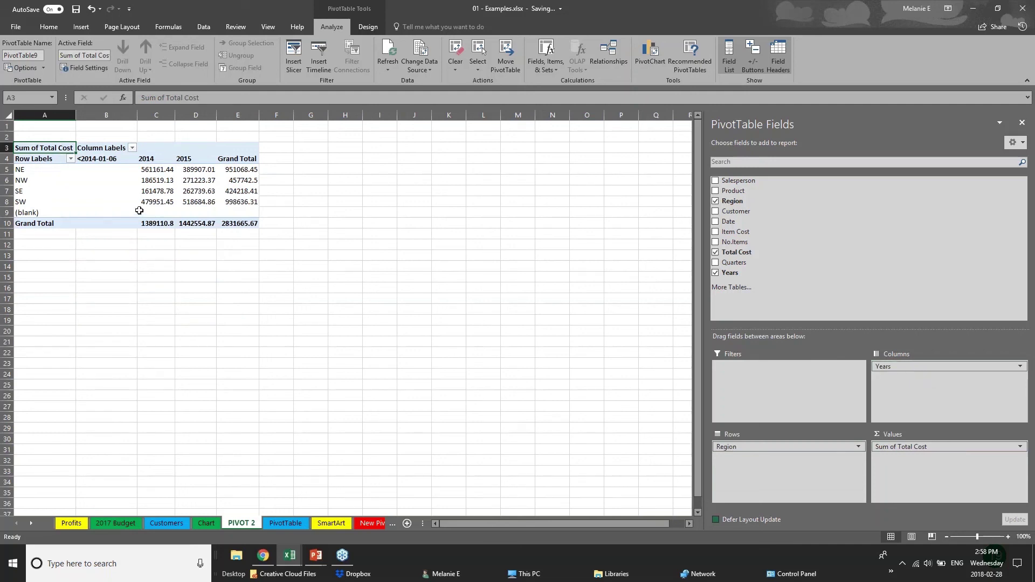
Review the NE, SE and SW totals, such as SE 2014 161478.78 and SW 2015 518684.86, then put Years back in the rows.
click(24, 169)
click(27, 190)
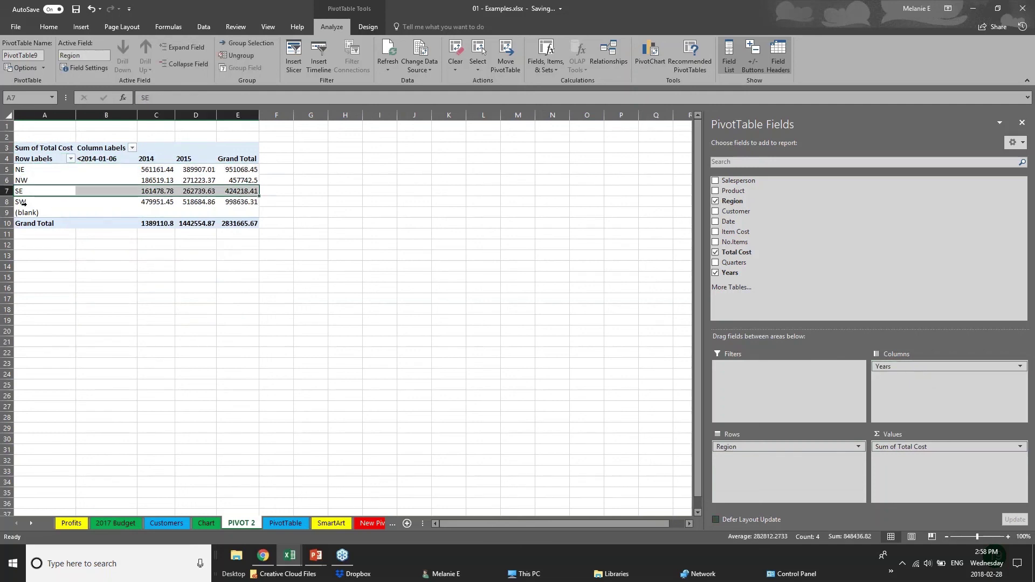
click(24, 204)
click(144, 191)
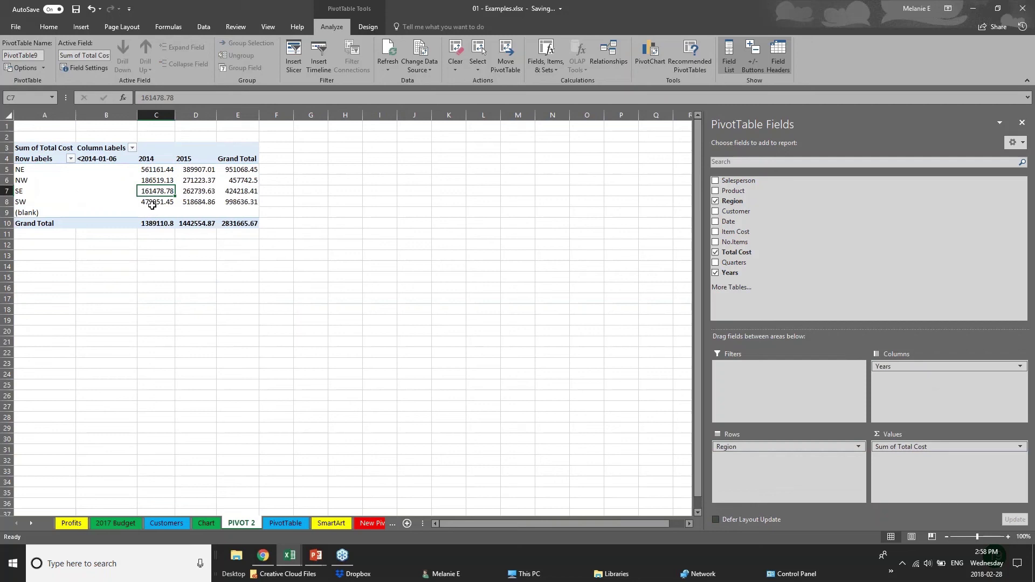
click(210, 160)
click(205, 180)
click(205, 202)
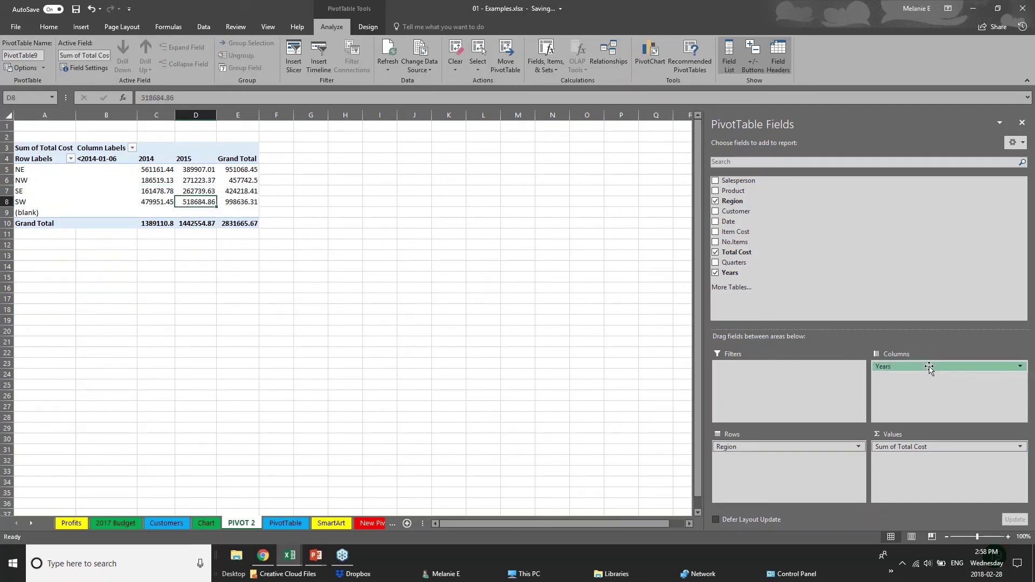
mouse_move(917, 367)
mouse_down()
mouse_move(786, 469)
mouse_move(768, 445)
mouse_move(924, 374)
mouse_up()
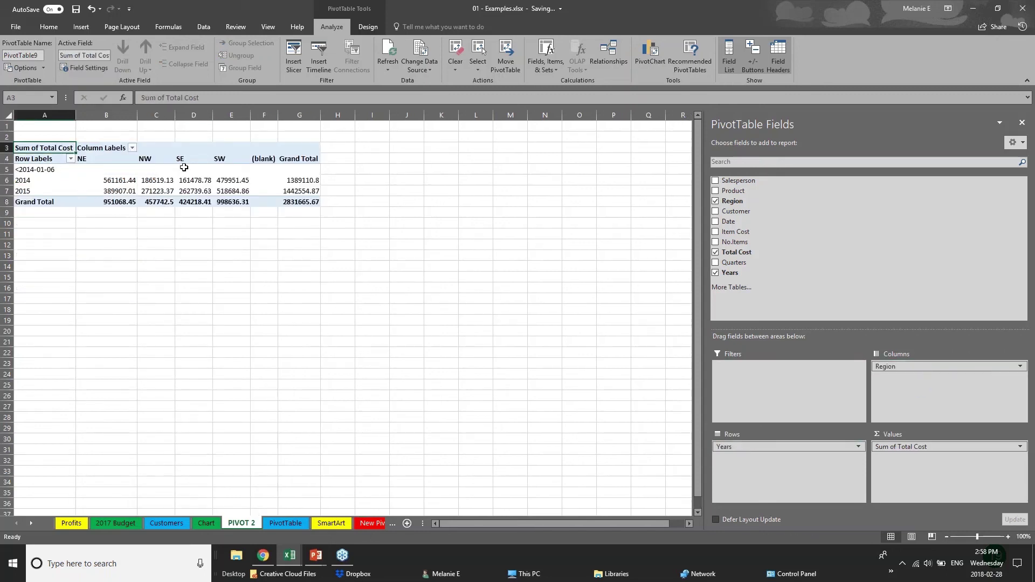
Add Customer and Date to the pivot, placing Customer in the columns beside Region.
click(716, 212)
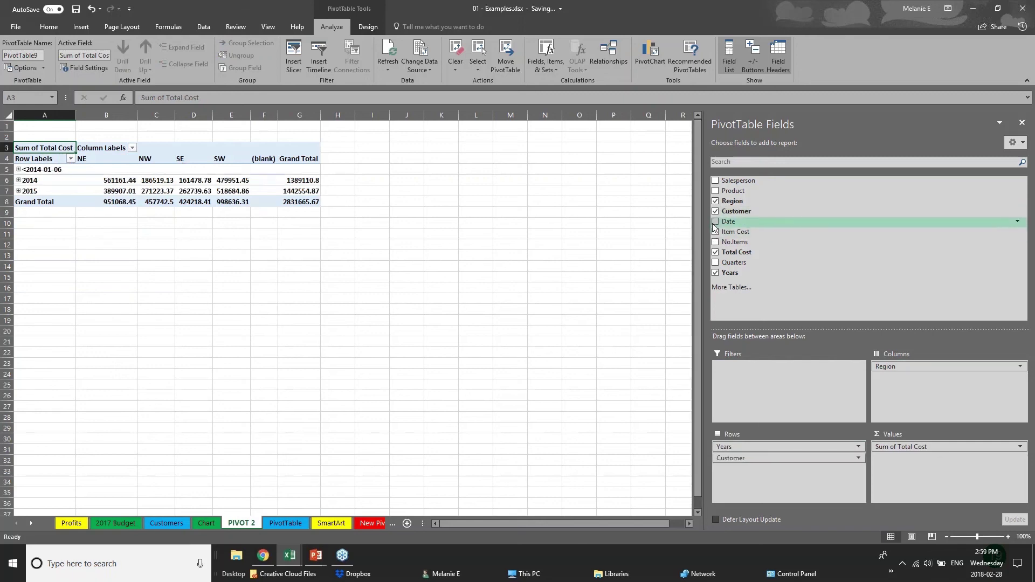
click(715, 221)
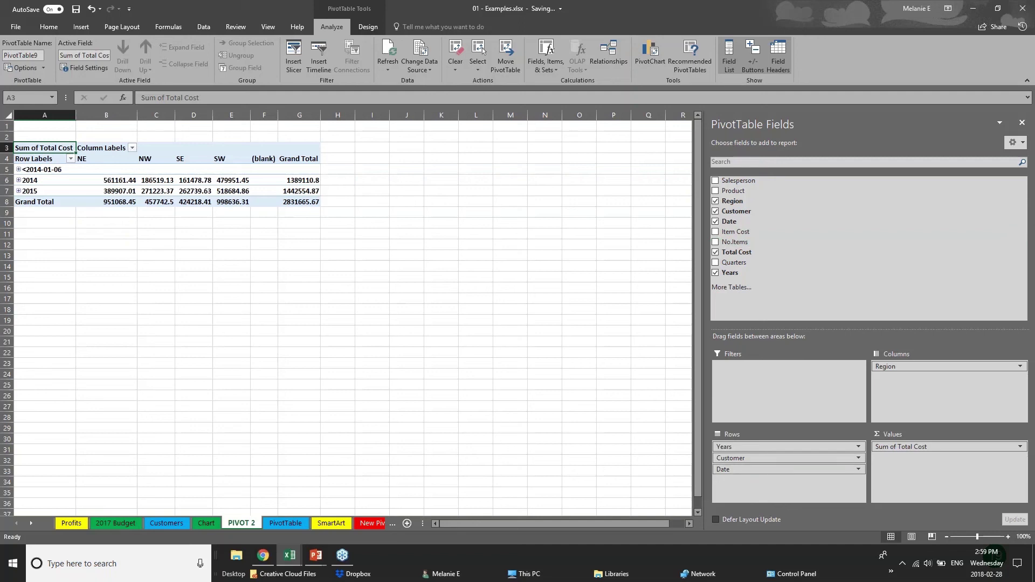
drag(755, 458, 926, 380)
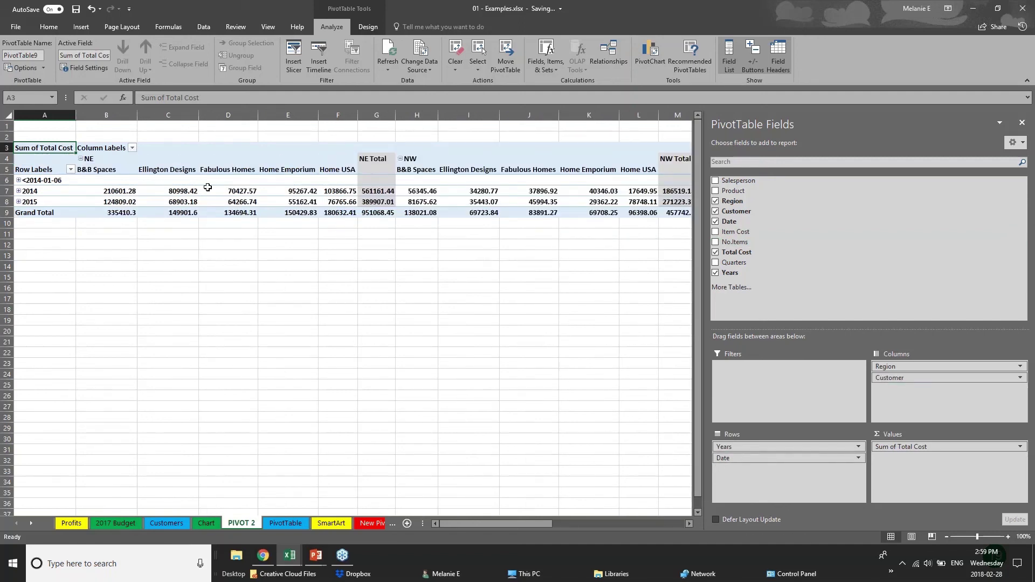
Expand and collapse the 2014 and 2015 rows to show their dates and months.
click(21, 182)
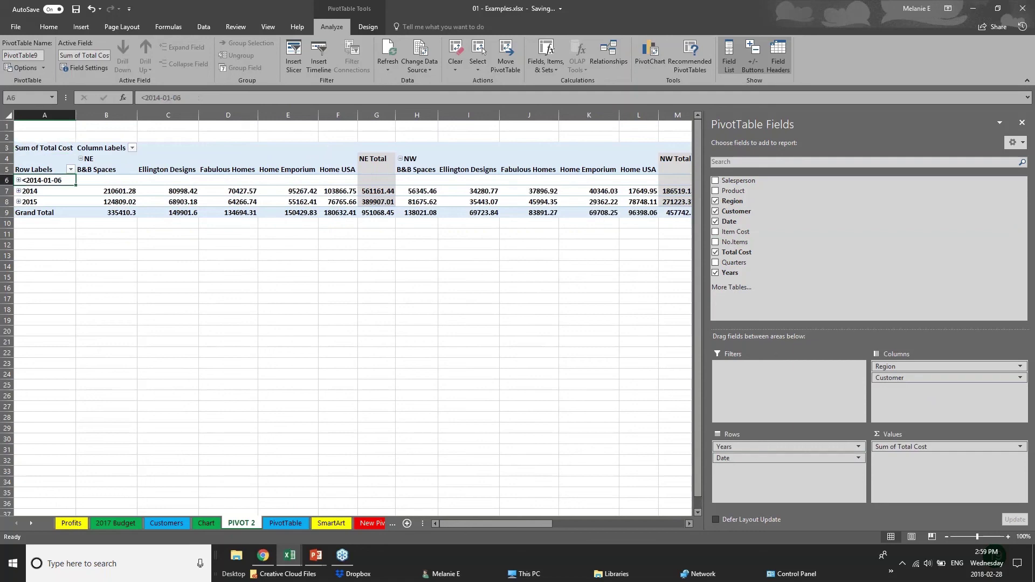
click(18, 192)
click(18, 192)
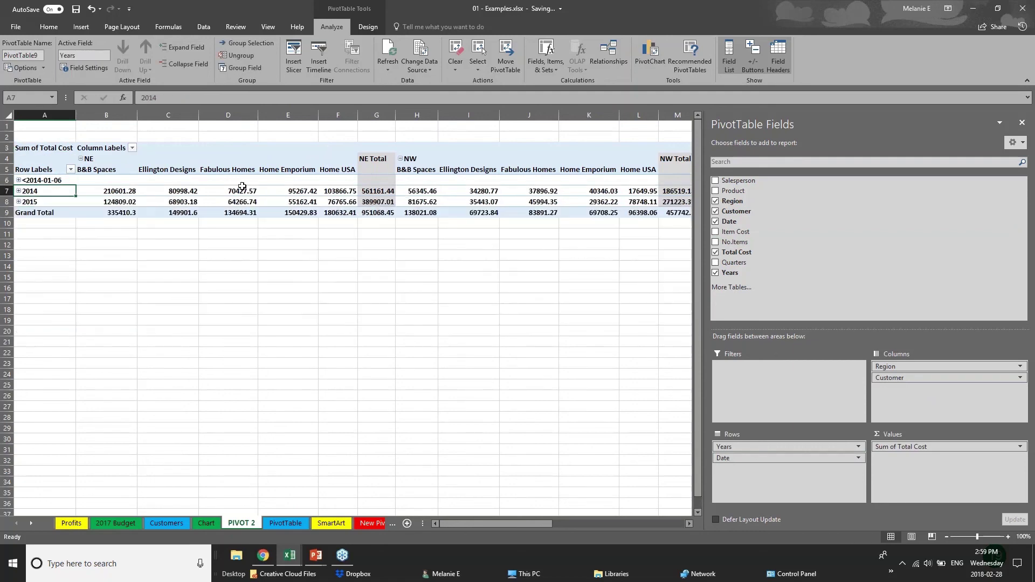
click(19, 202)
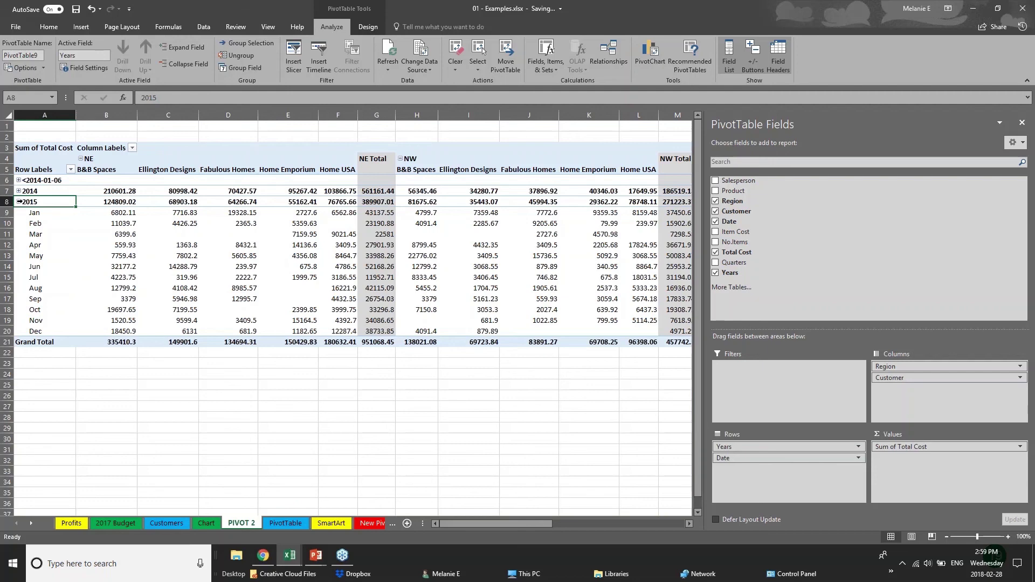
click(18, 201)
click(434, 265)
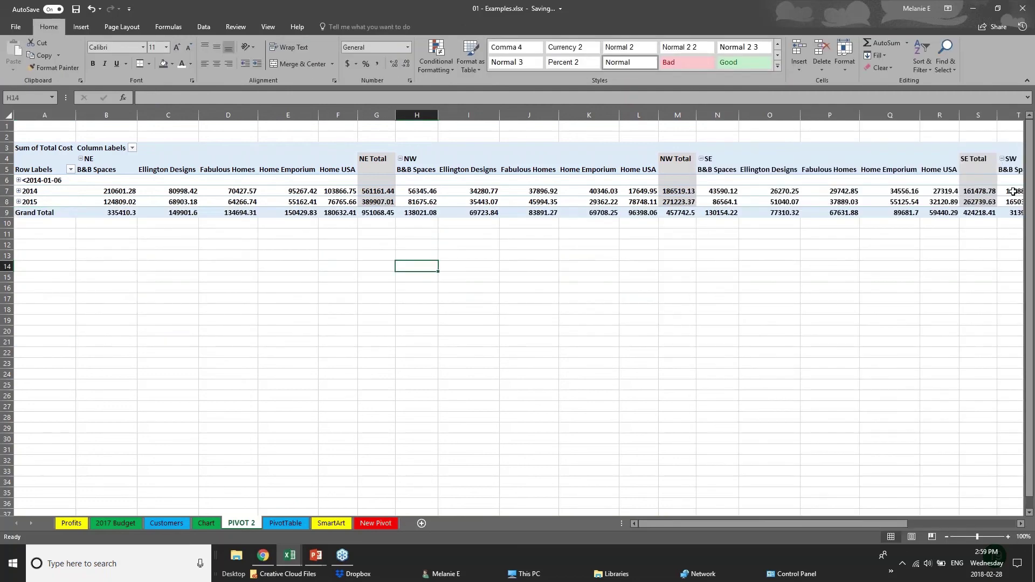
click(757, 182)
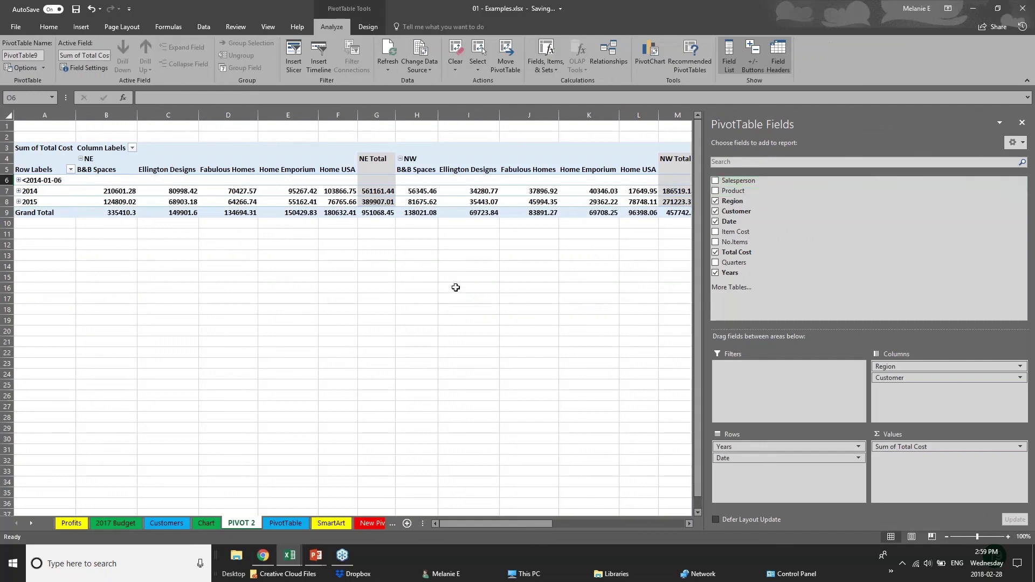
click(53, 267)
Remove Customer and Date from the pivot, then select a cell inside the table again.
click(377, 202)
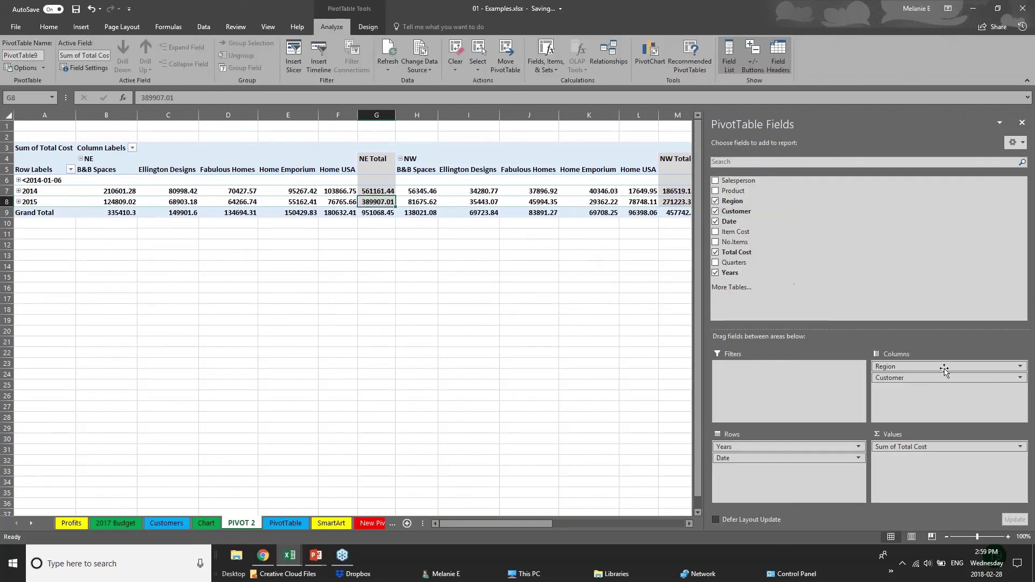
click(716, 211)
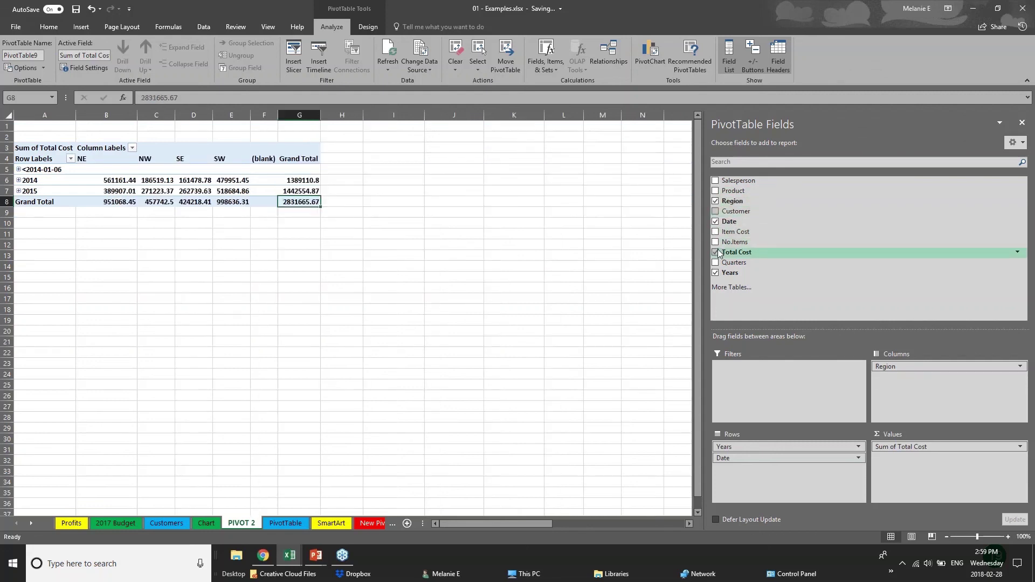
click(717, 221)
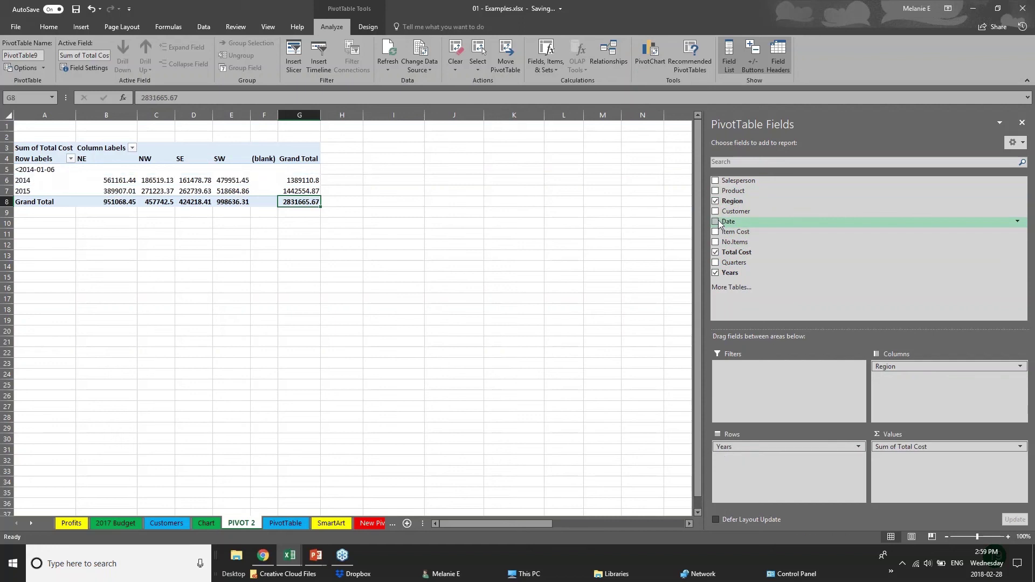
click(68, 233)
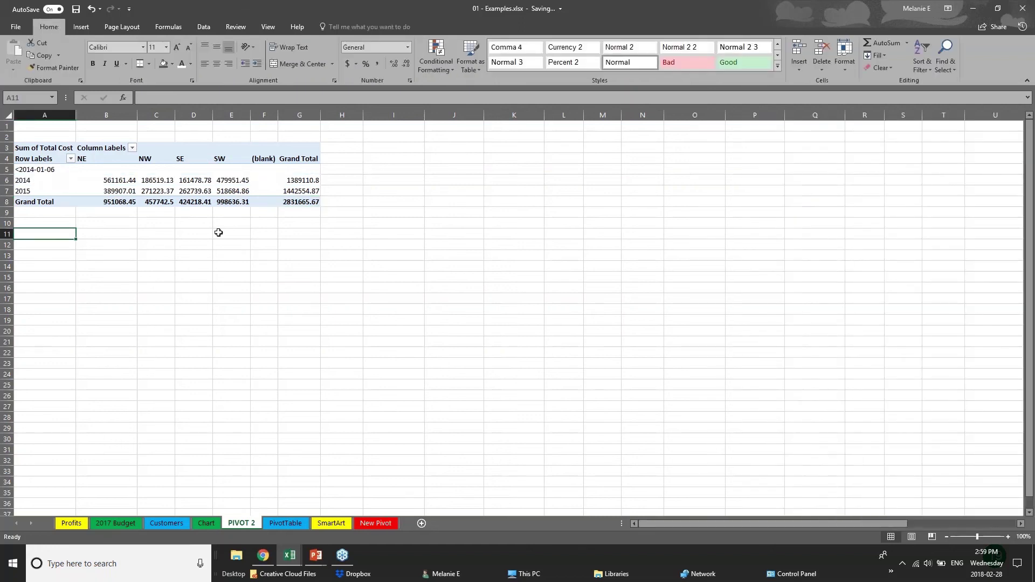
click(166, 199)
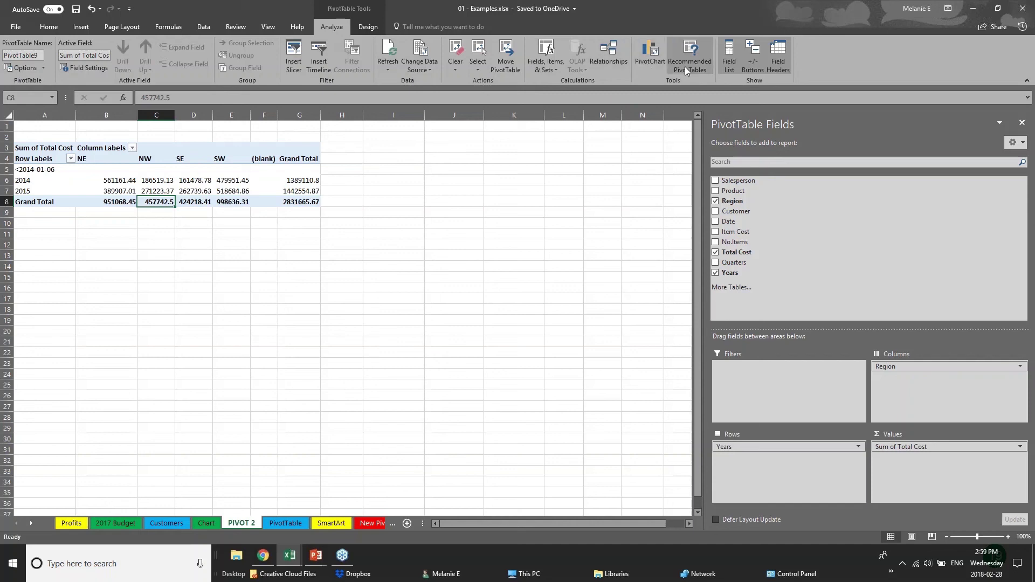
Insert a Clustered Column PivotChart and place it to the right of the pivot table.
click(657, 63)
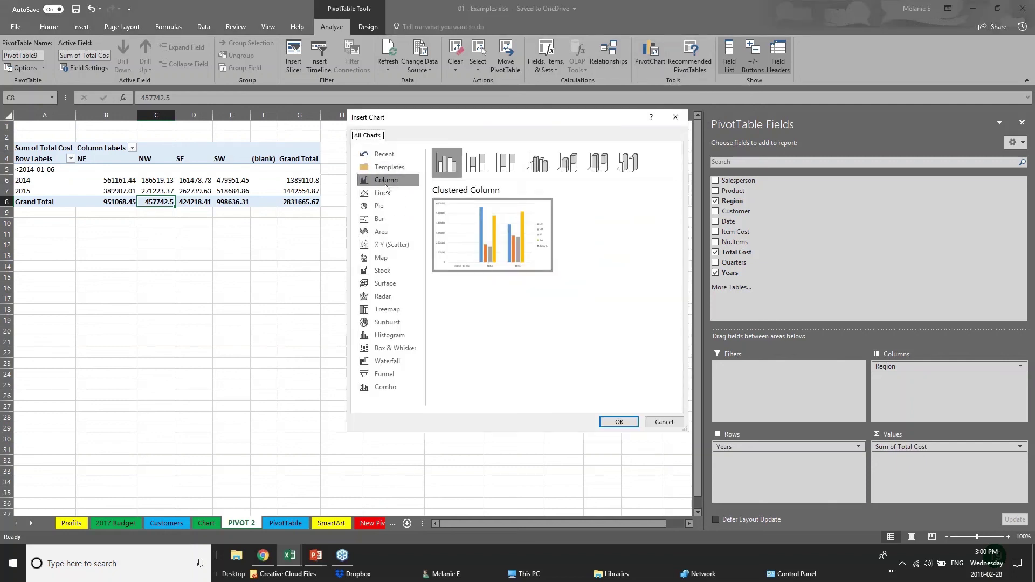
click(620, 423)
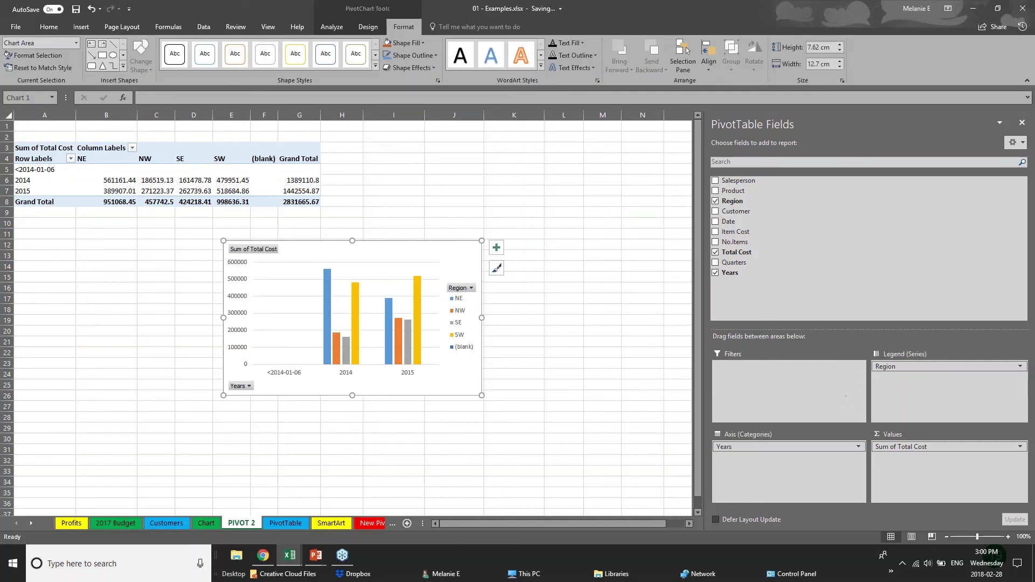
drag(434, 260, 597, 147)
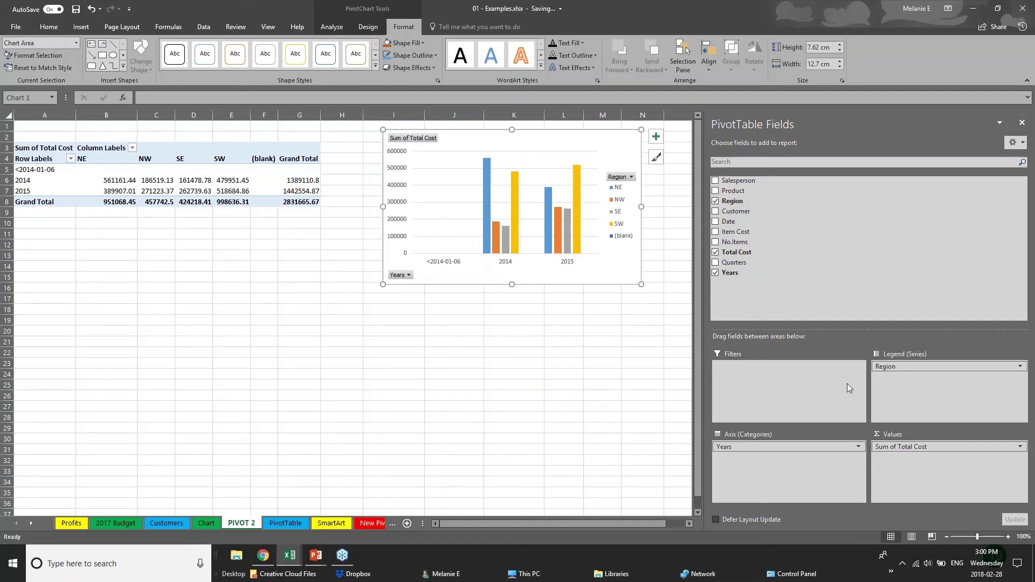
click(798, 451)
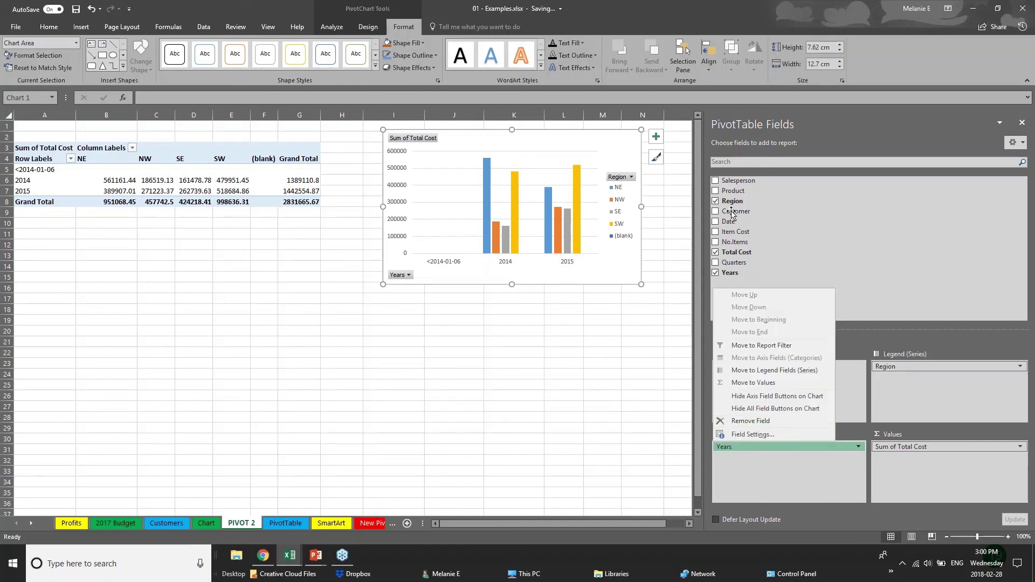
Add Product and Customer, making Customer the legend series and Region the axis, and move the chart below the table.
click(723, 193)
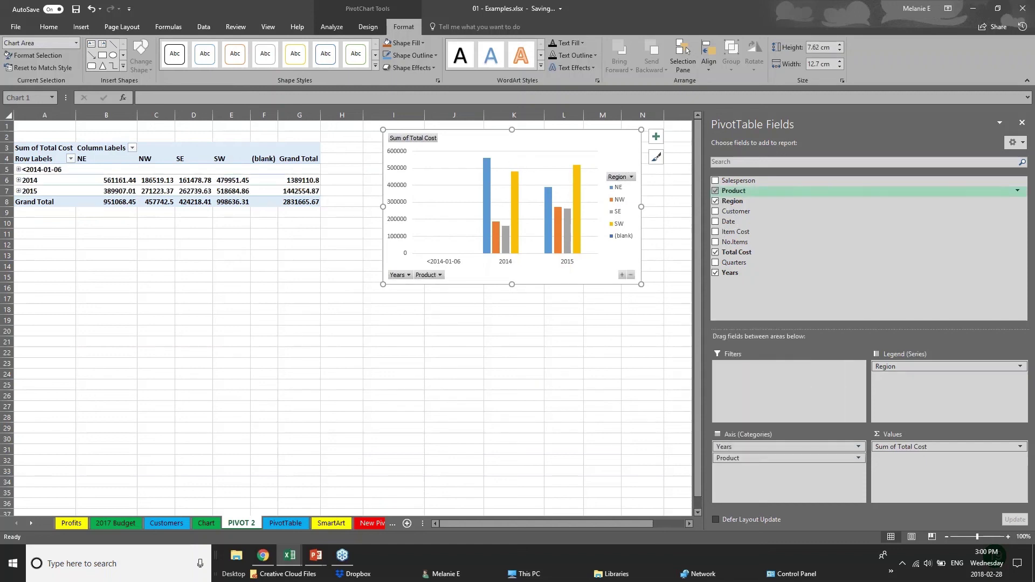
click(715, 211)
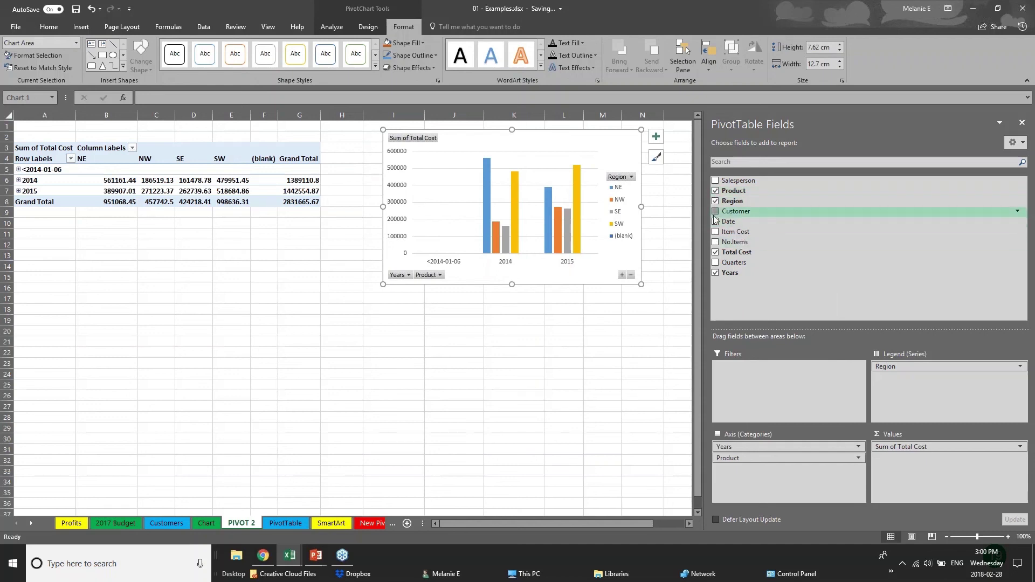
click(476, 276)
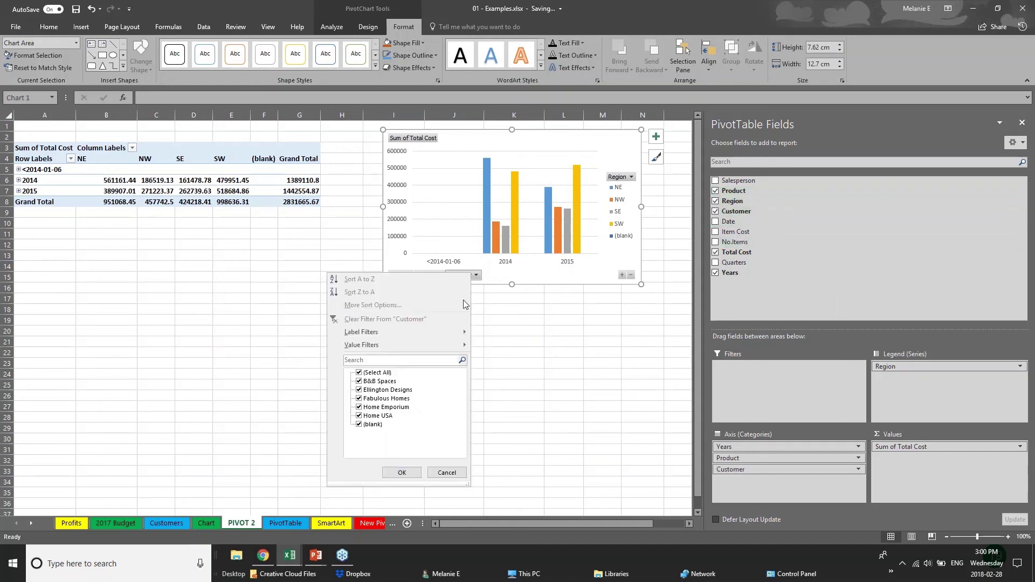
click(478, 276)
click(479, 276)
click(478, 276)
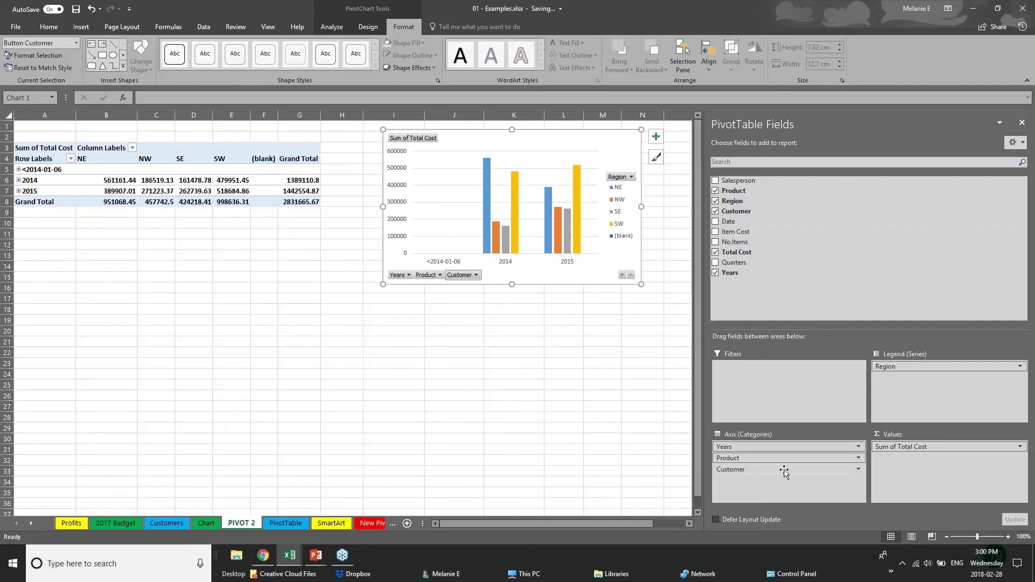
drag(784, 471, 920, 390)
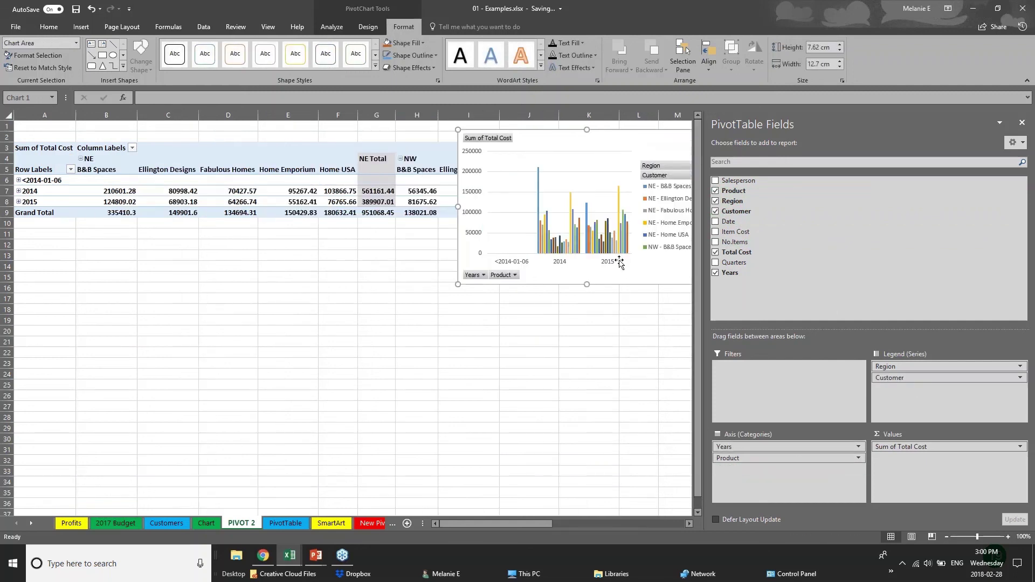
drag(650, 145, 497, 320)
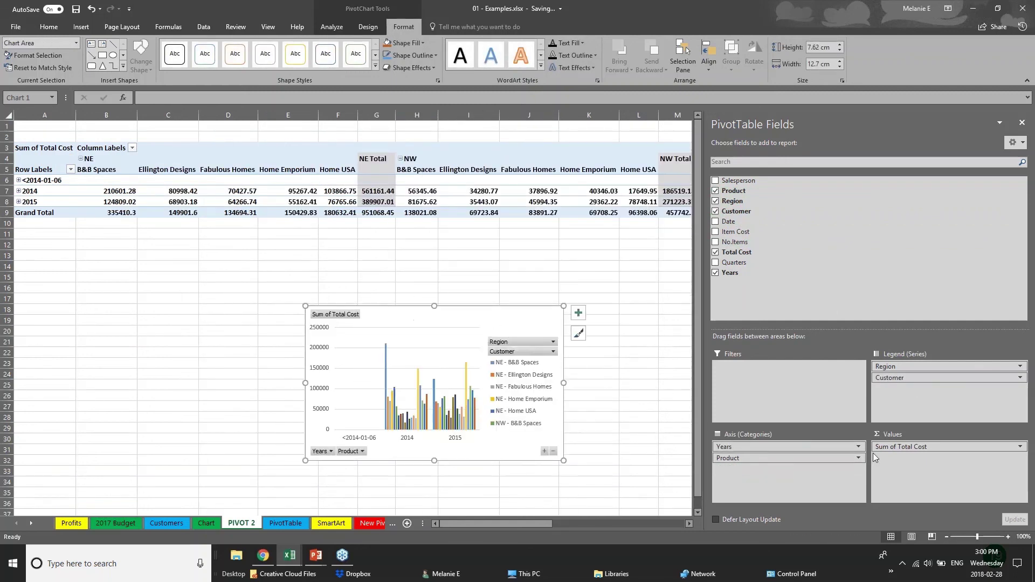
drag(925, 368, 903, 379)
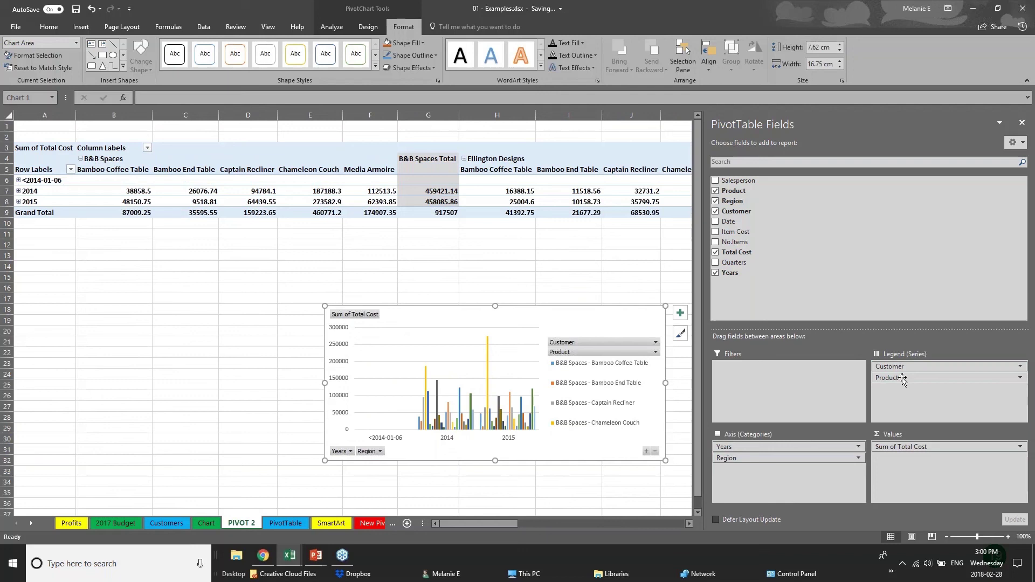
Bring up the PowerPoint slide show and advance to the Thank you slide.
click(80, 28)
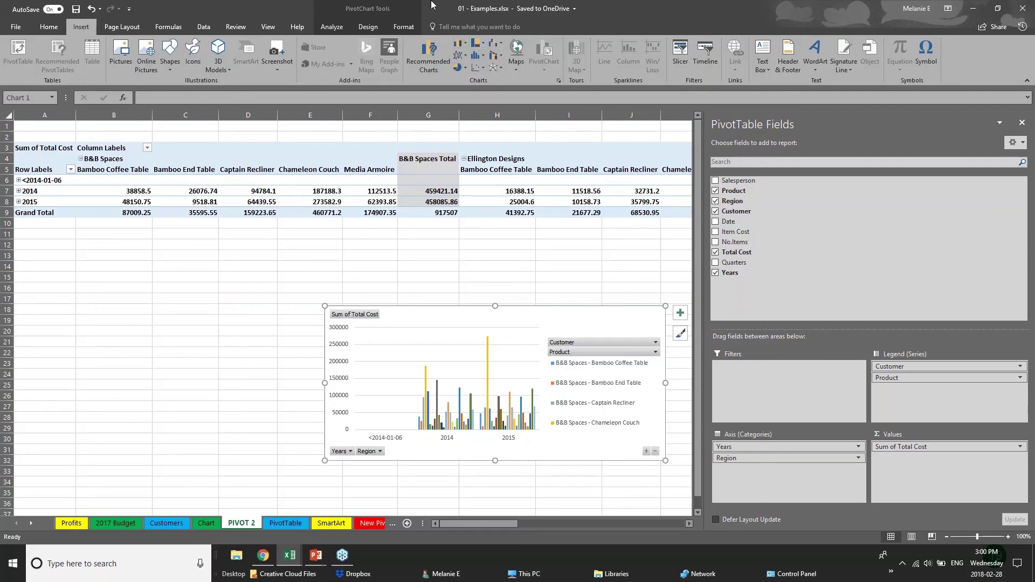
click(297, 322)
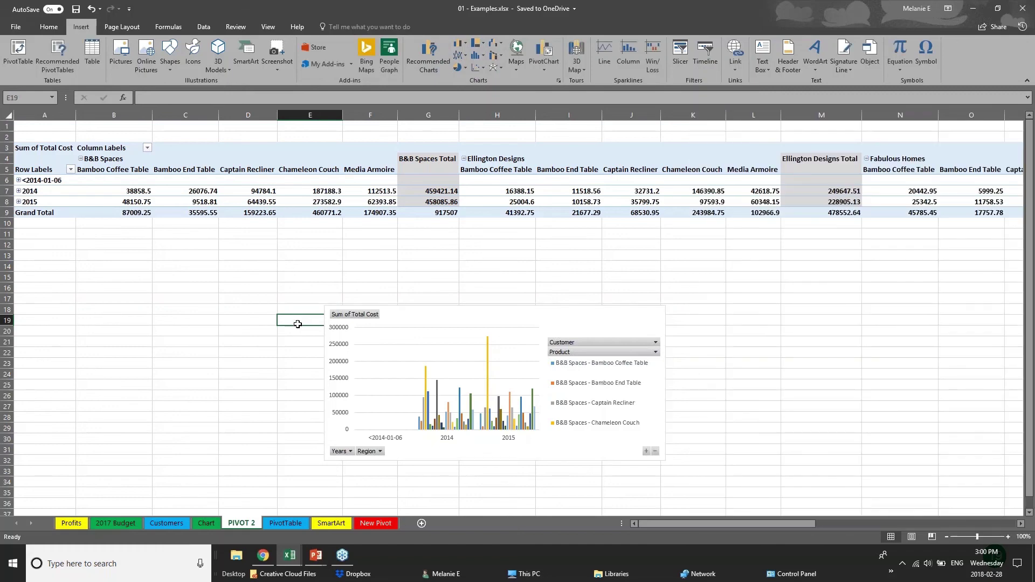
mouse_move(316, 555)
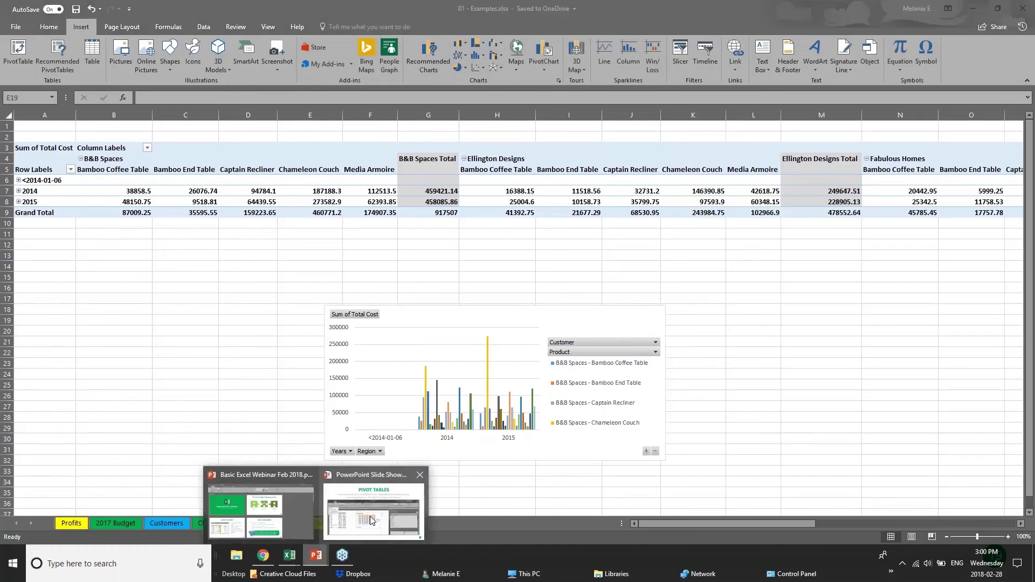
click(371, 520)
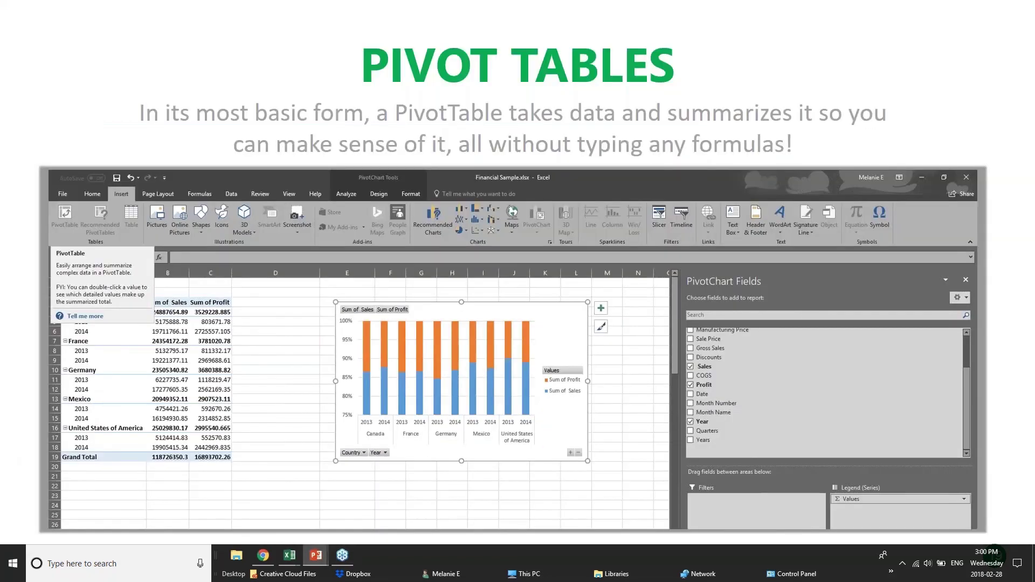
key(Right)
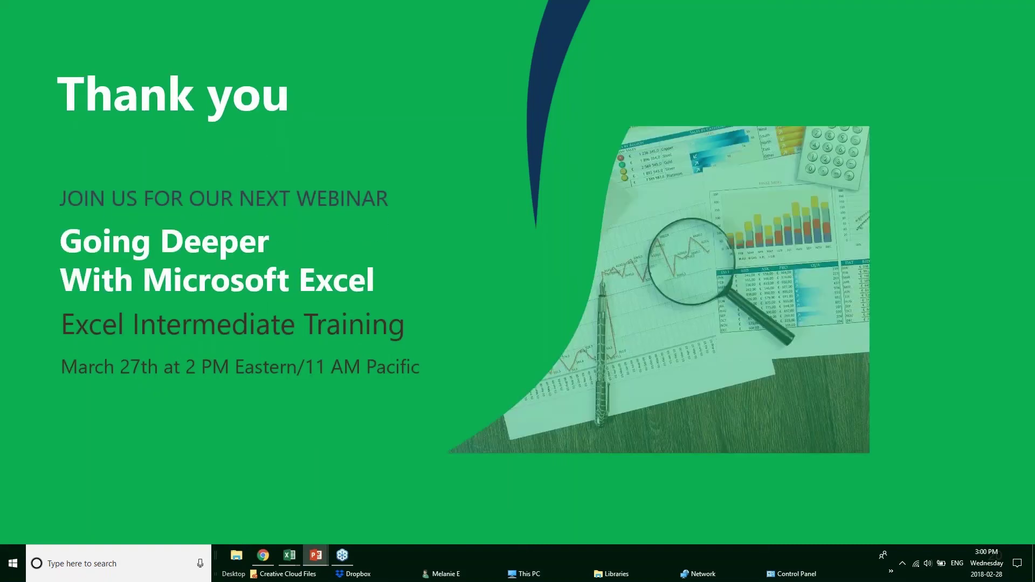